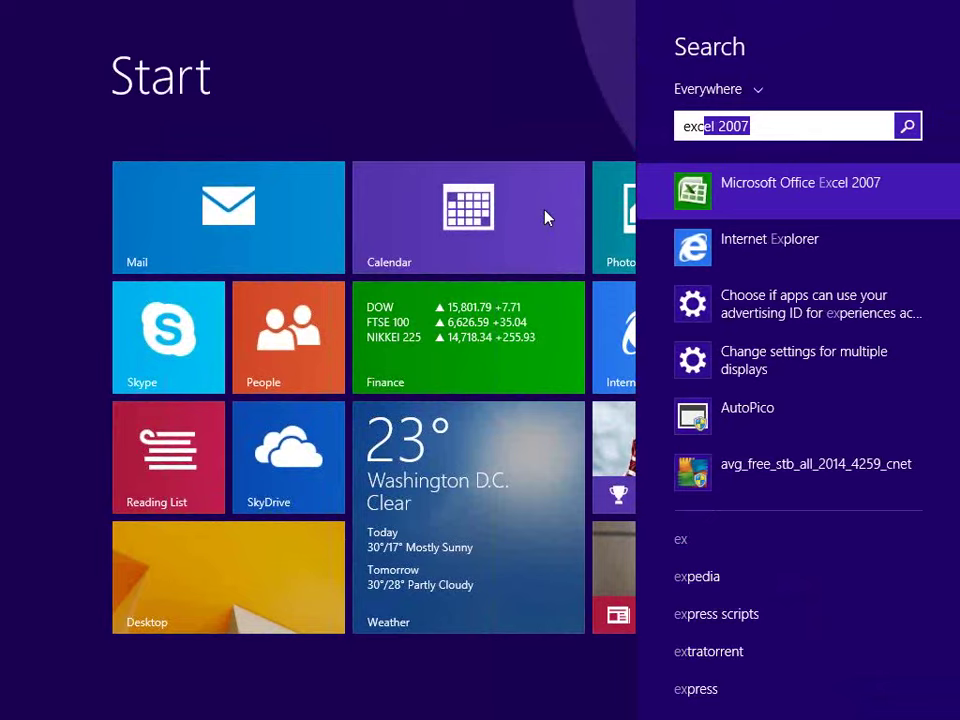
# - Launch Excel with a blank workbook and dismiss the list of recovered files
pyautogui.press('Return')
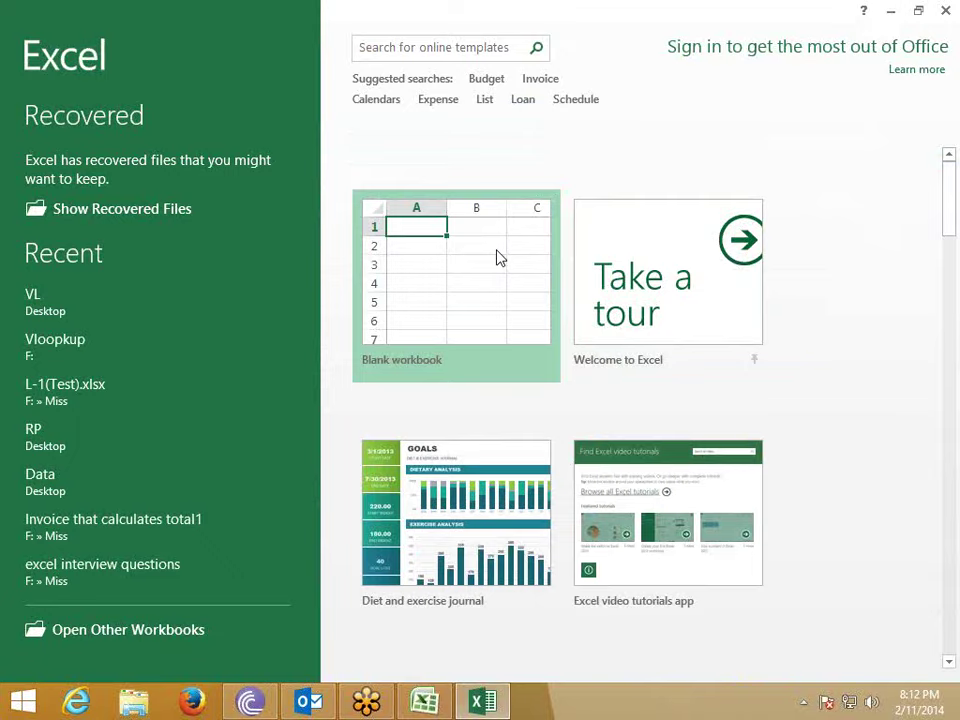
pyautogui.click(500, 258)
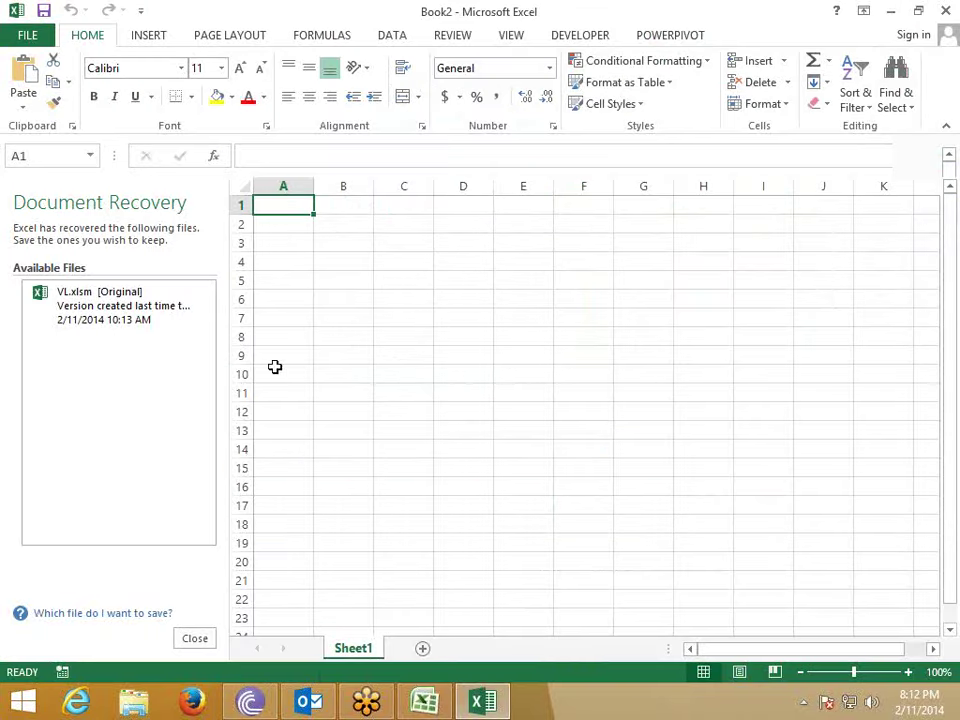
pyautogui.click(200, 636)
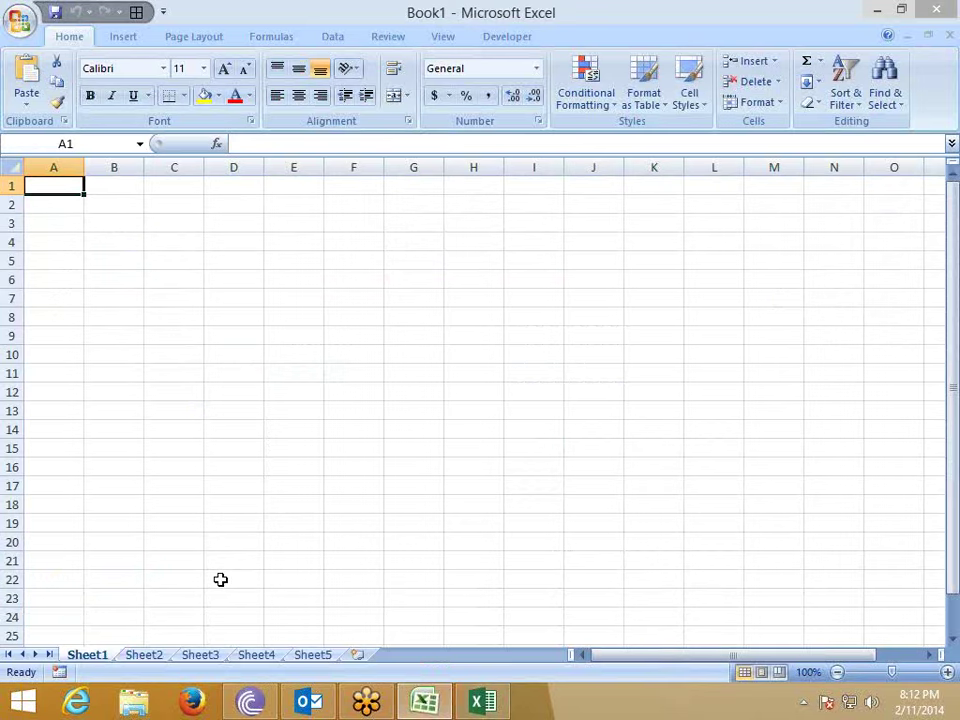
# - Widen column C slightly on Sheet1 of Book1 in Excel 2007
pyautogui.moveTo(203, 168); pyautogui.dragTo(230, 178)
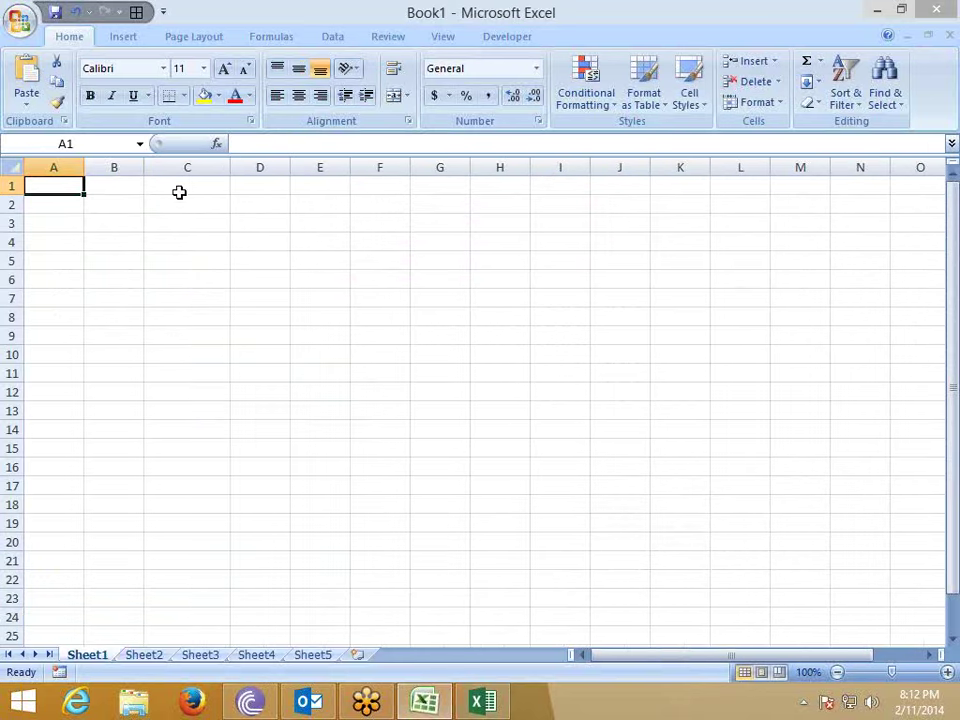
pyautogui.click(161, 207)
pyautogui.write('dasdas')
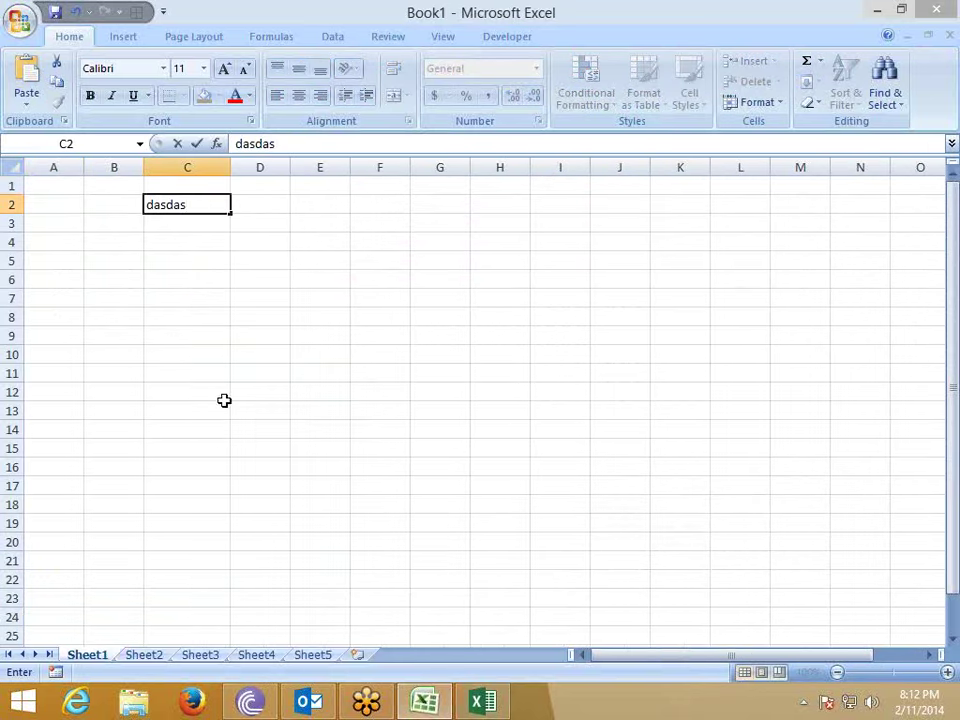
pyautogui.press('Escape')
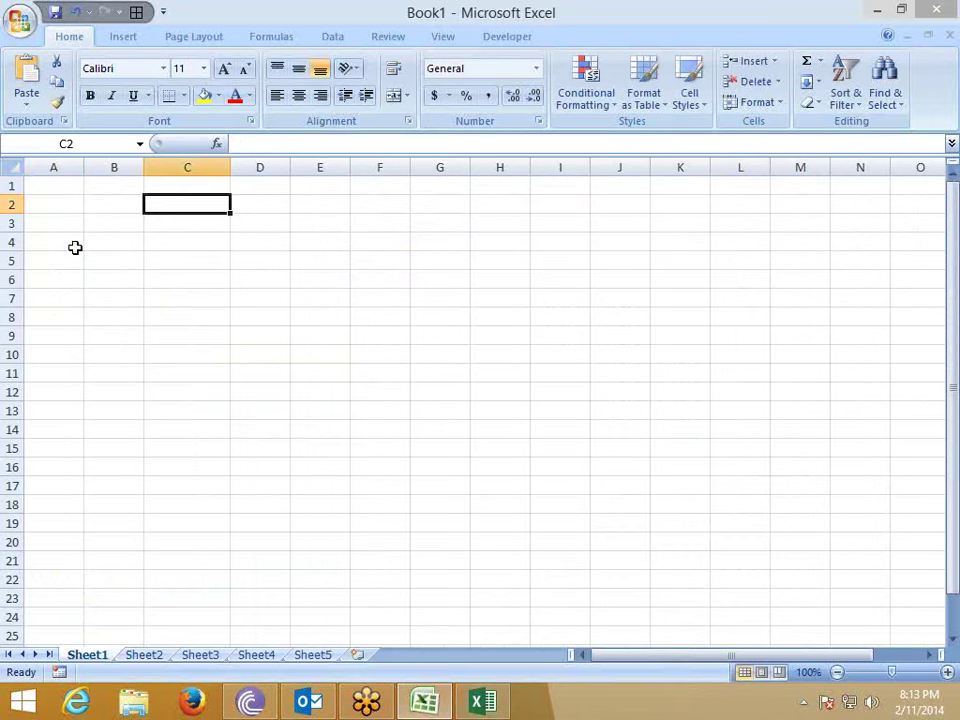
pyautogui.click(135, 240)
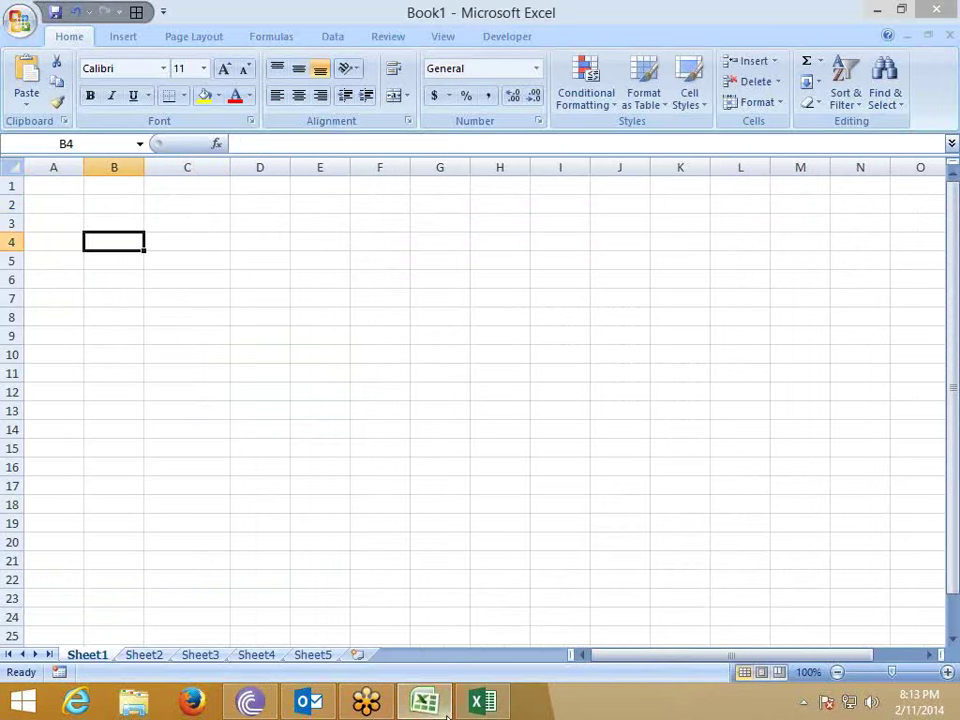
pyautogui.click(430, 706)
pyautogui.click(430, 706)
# - Close the BitTorrent and Outlook windows running in the background
pyautogui.rightClick(251, 700)
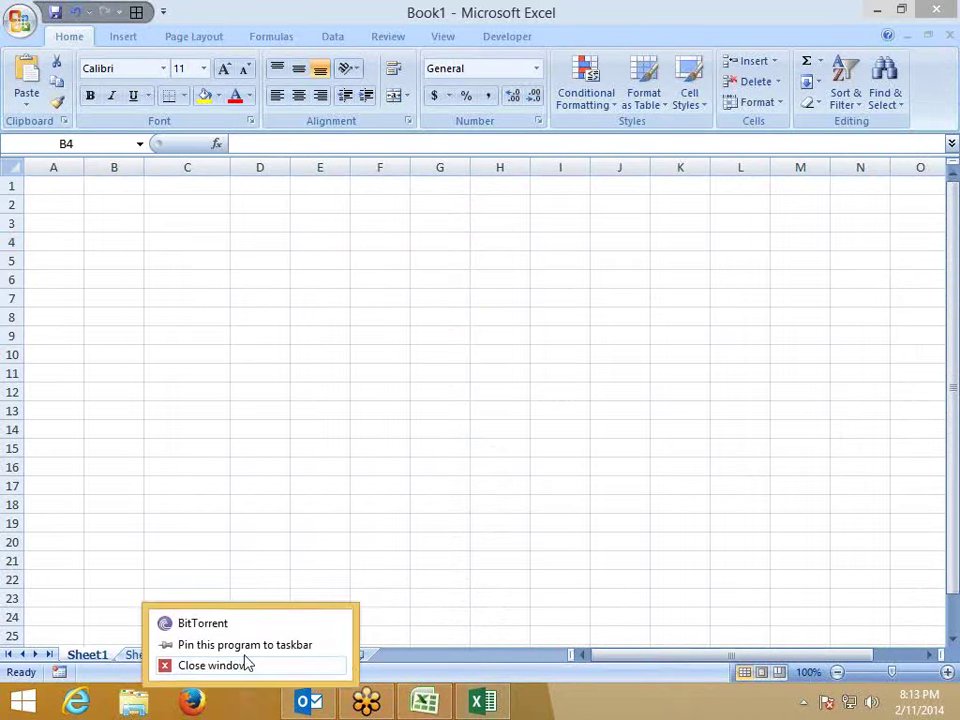
pyautogui.click(245, 655)
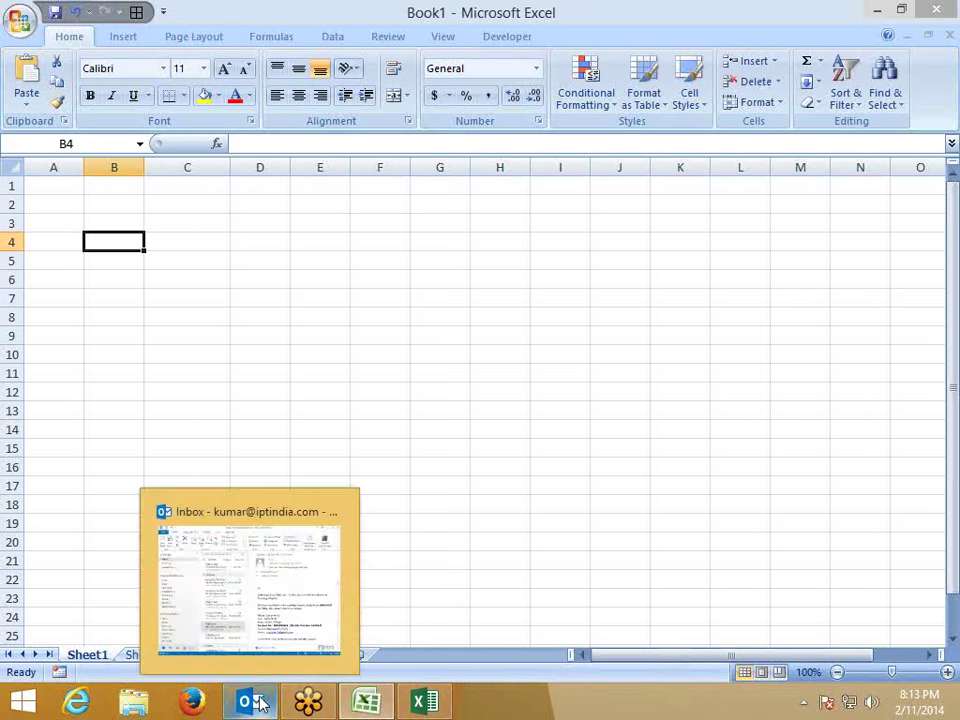
pyautogui.rightClick(258, 705)
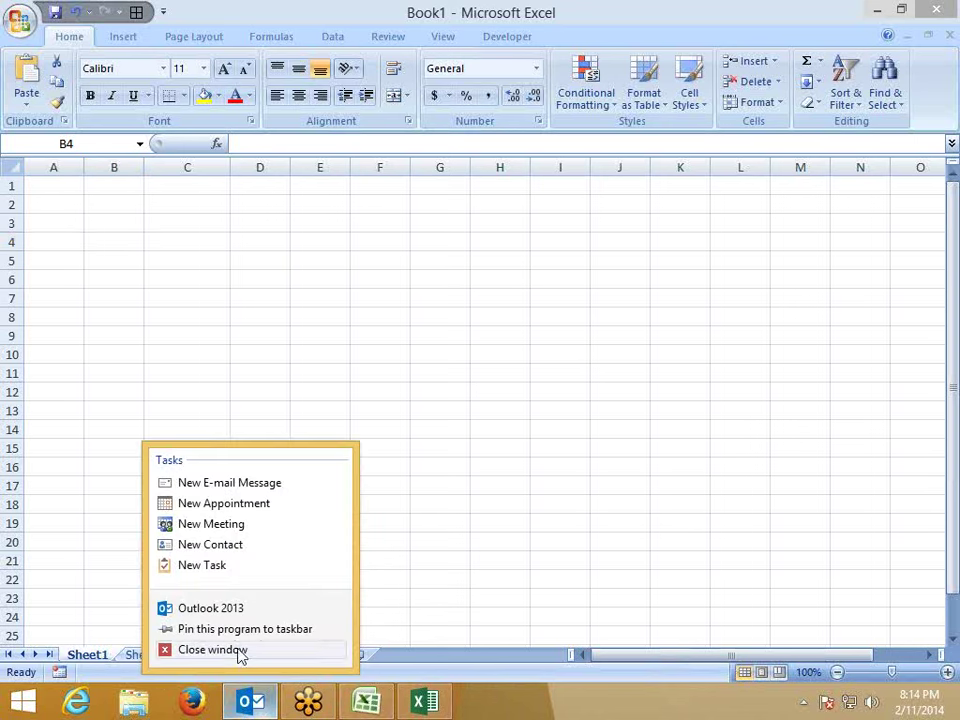
pyautogui.click(240, 652)
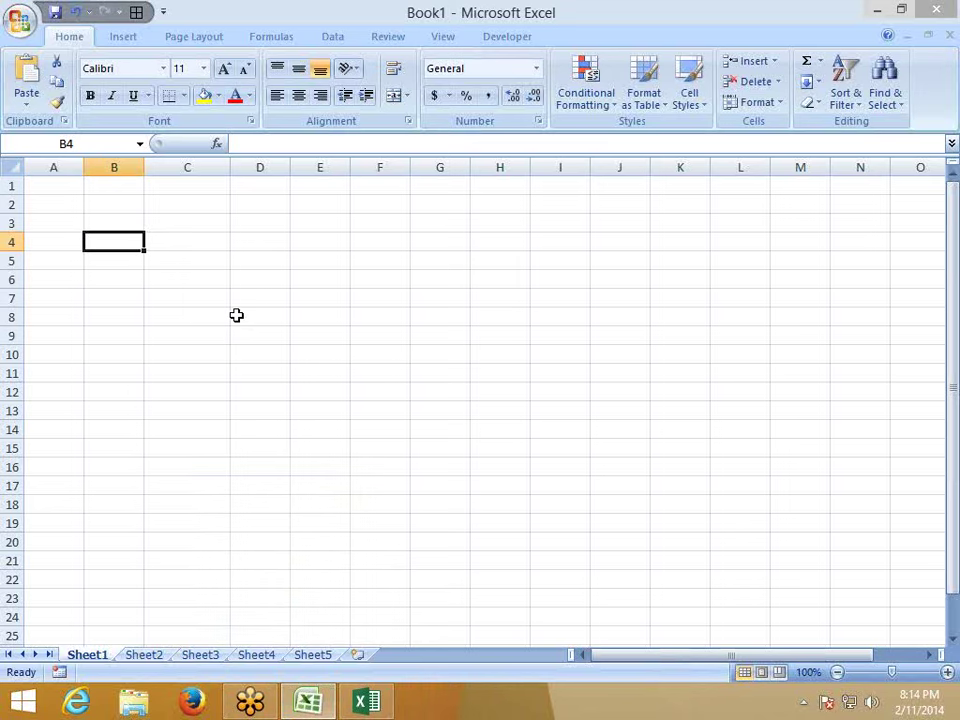
# - Widen column B slightly on Sheet1
pyautogui.click(92, 220)
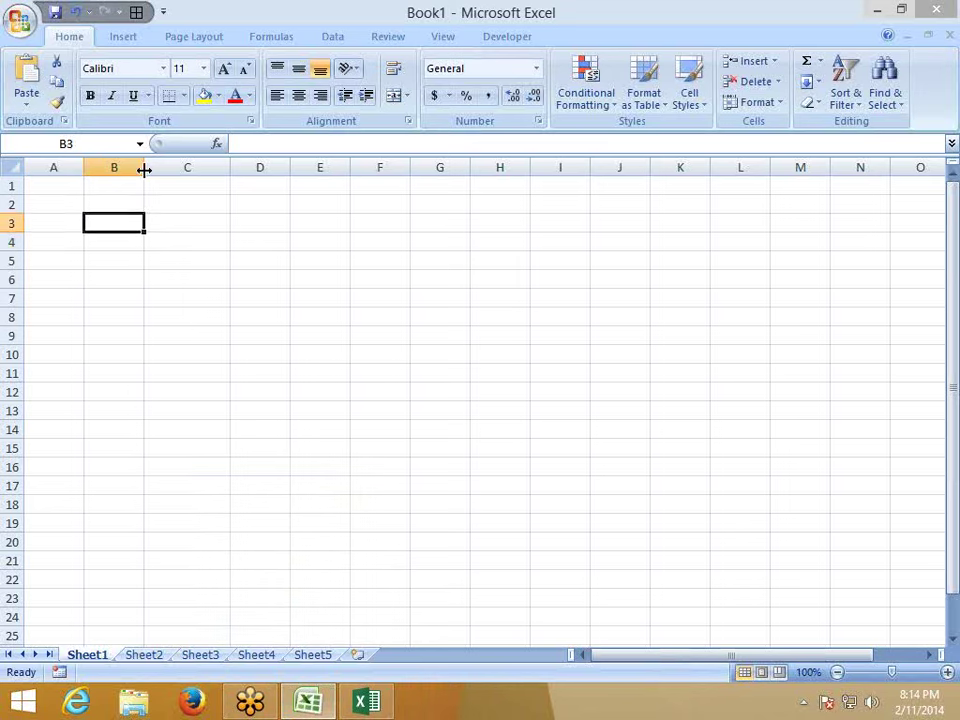
pyautogui.moveTo(144, 170); pyautogui.dragTo(149, 194)
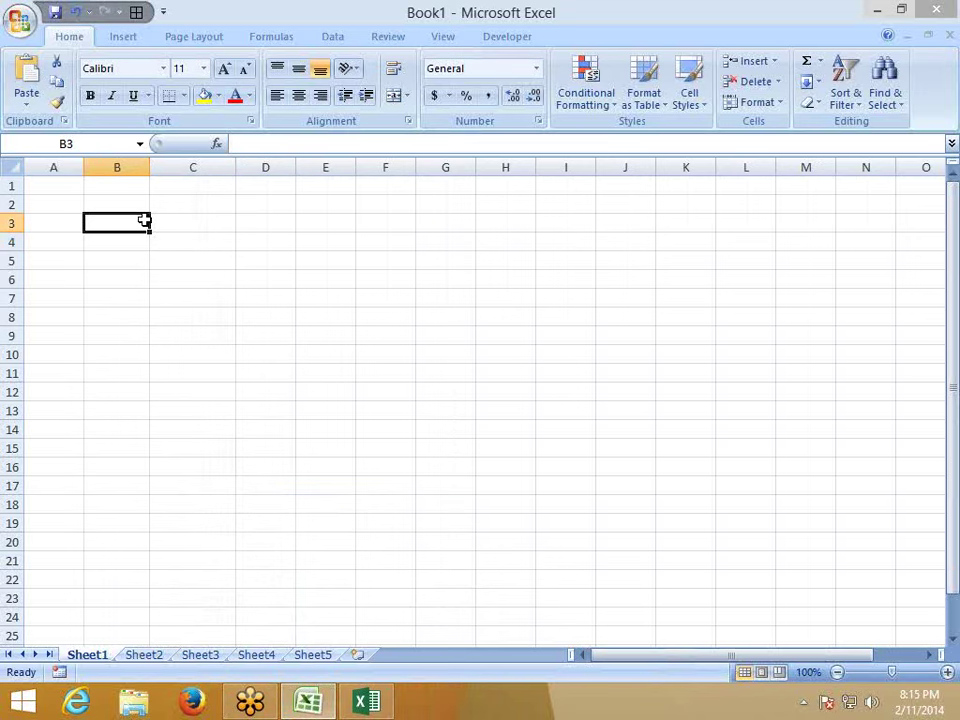
# - Try the formula =B1+1 in cell B2, and clear the cell after viewing it in edit mode
pyautogui.press('Up')
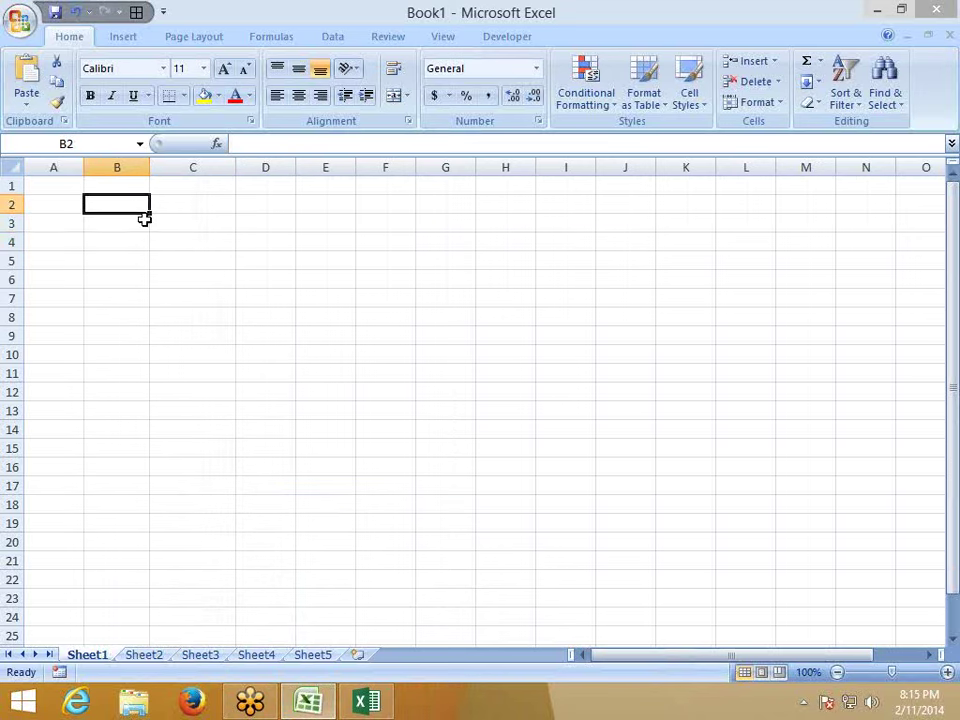
pyautogui.write('=B1+1')
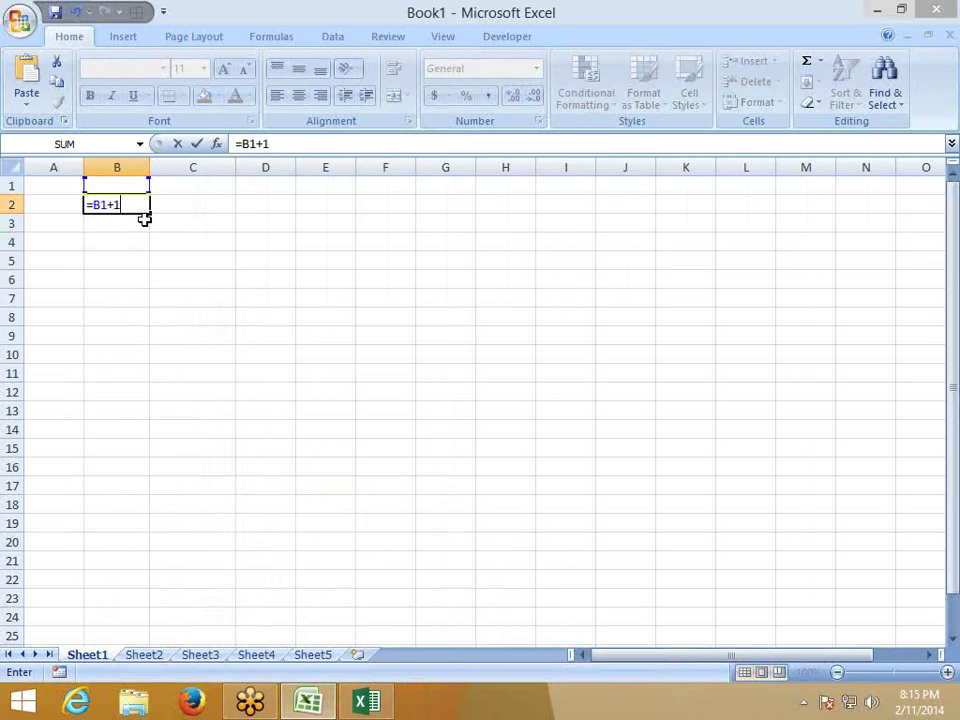
pyautogui.press('Return')
pyautogui.press('Up')
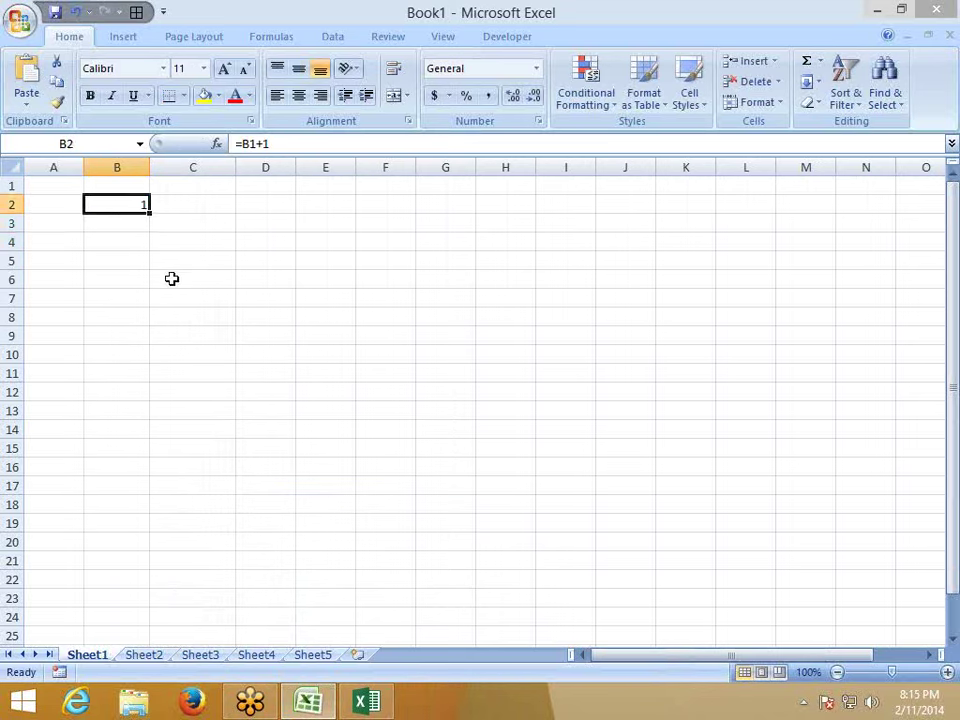
pyautogui.press('F2')
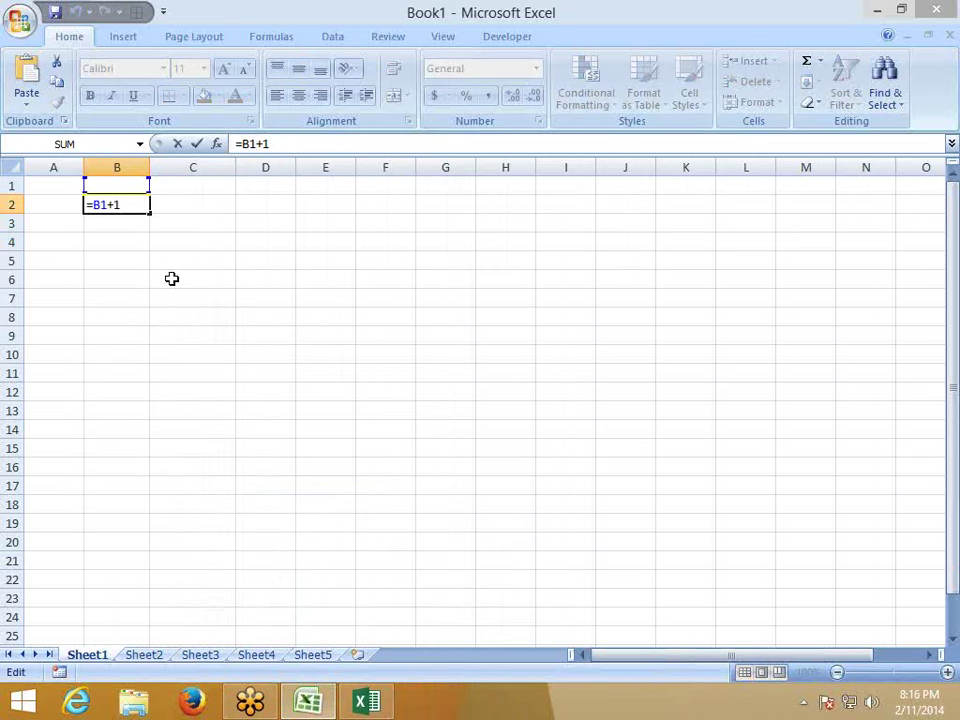
pyautogui.hotkey('ctrl', 'Return')
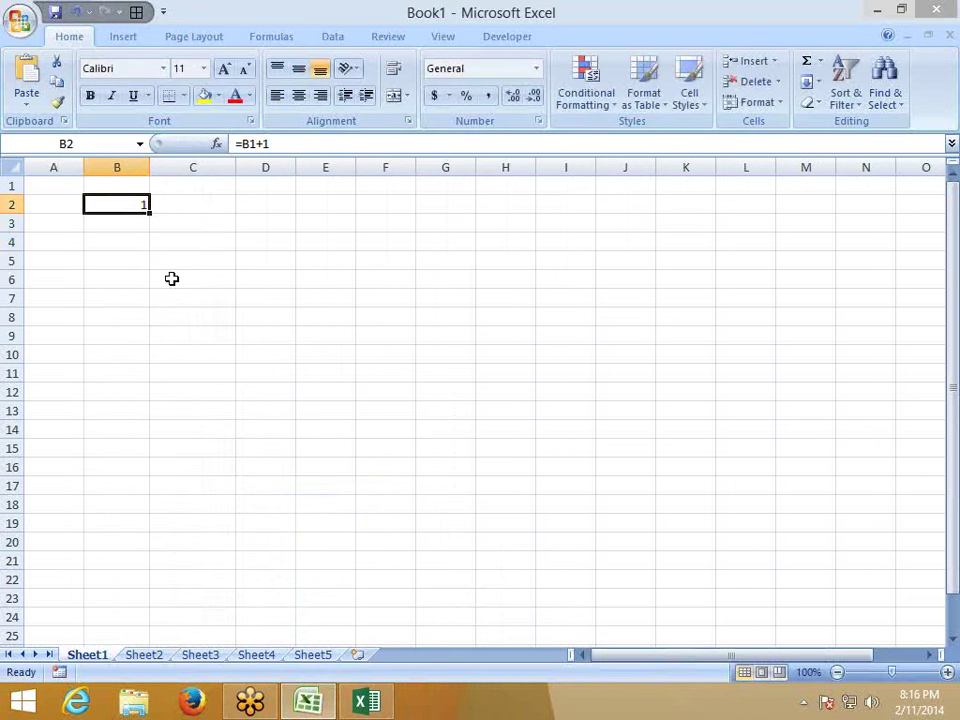
pyautogui.press('Delete')
# - Search Excel Help for "limits" and open the article "Excel specifications and limits" in a maximized window
pyautogui.press('F1')
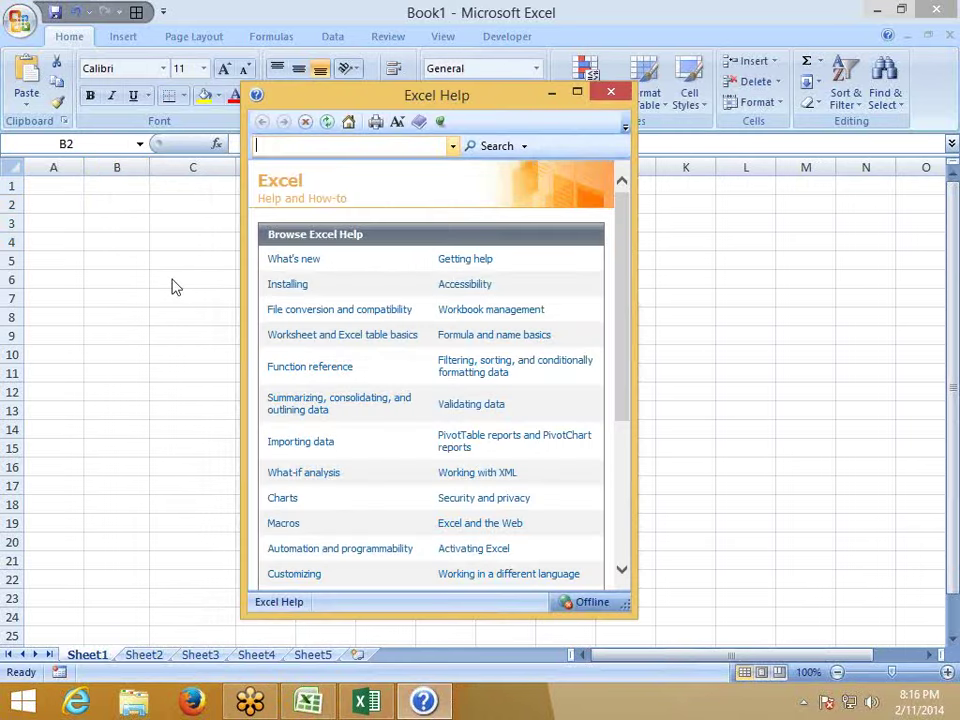
pyautogui.write('limits')
pyautogui.press('Return')
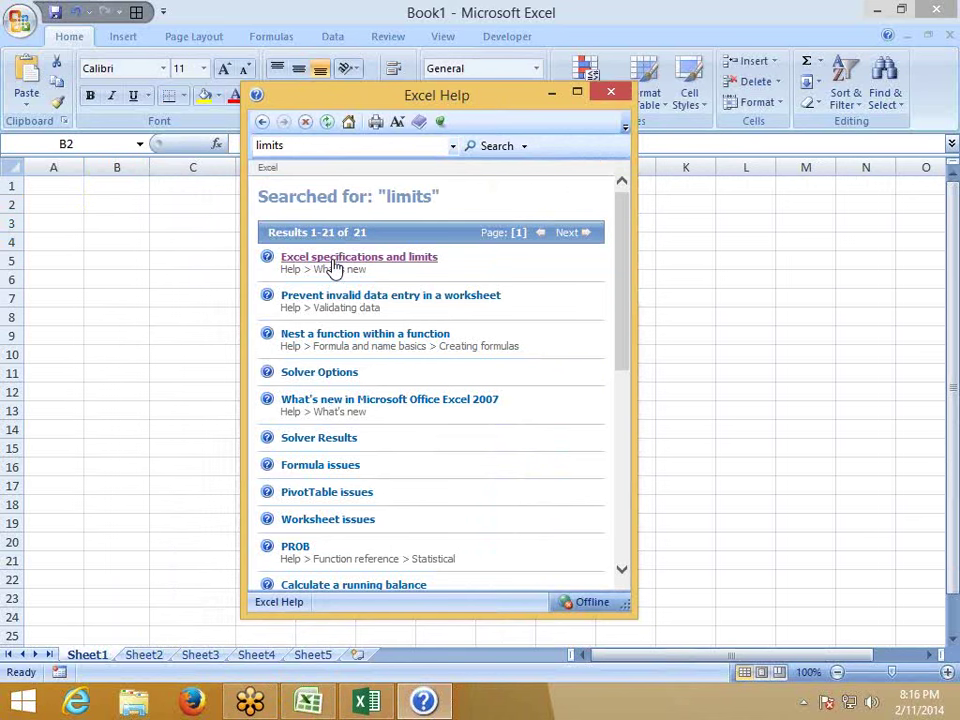
pyautogui.press('Tab')
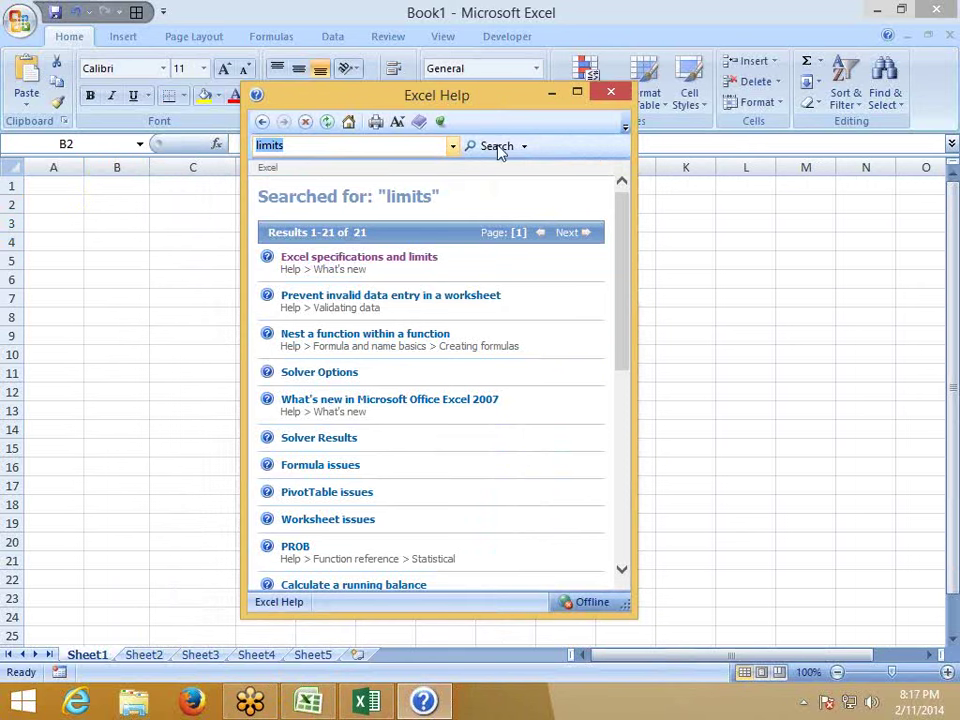
pyautogui.click(386, 262)
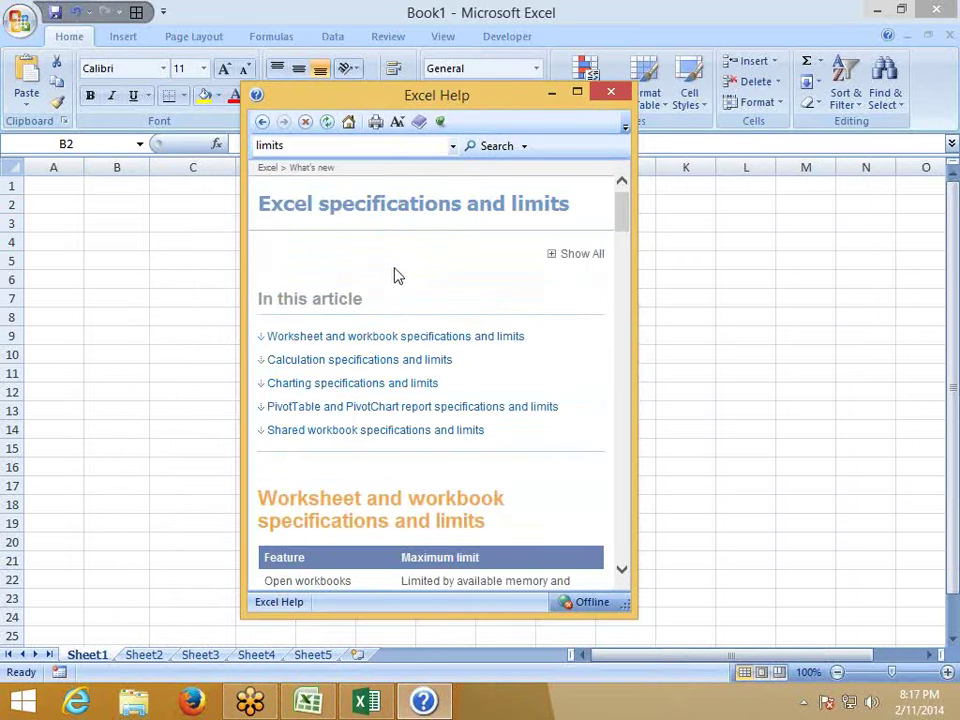
pyautogui.click(578, 92)
# - Look through the worksheet and workbook specifications table and highlight the "Open workbooks" feature
pyautogui.scroll(-5, 317, 340)
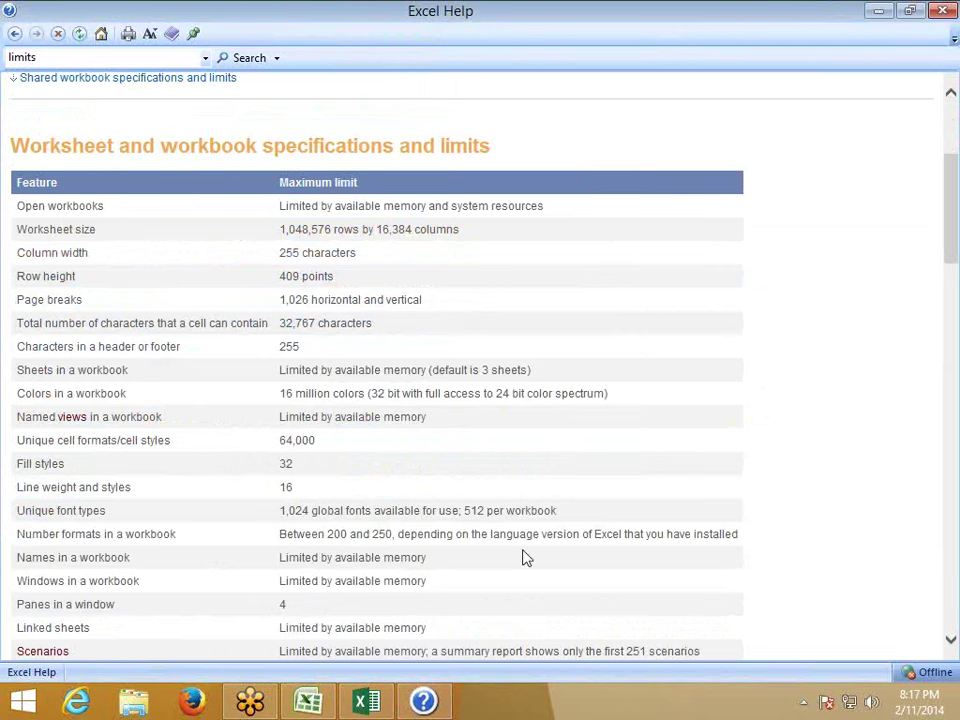
pyautogui.scroll(-6, 388, 441)
pyautogui.scroll(-1, 388, 441)
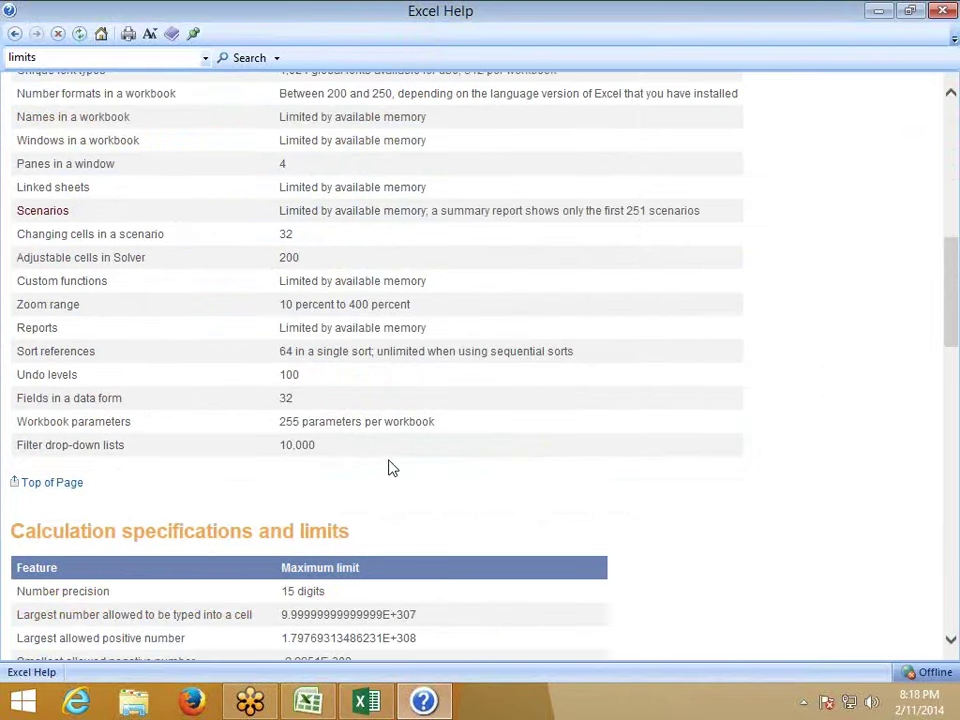
pyautogui.scroll(8, 390, 465)
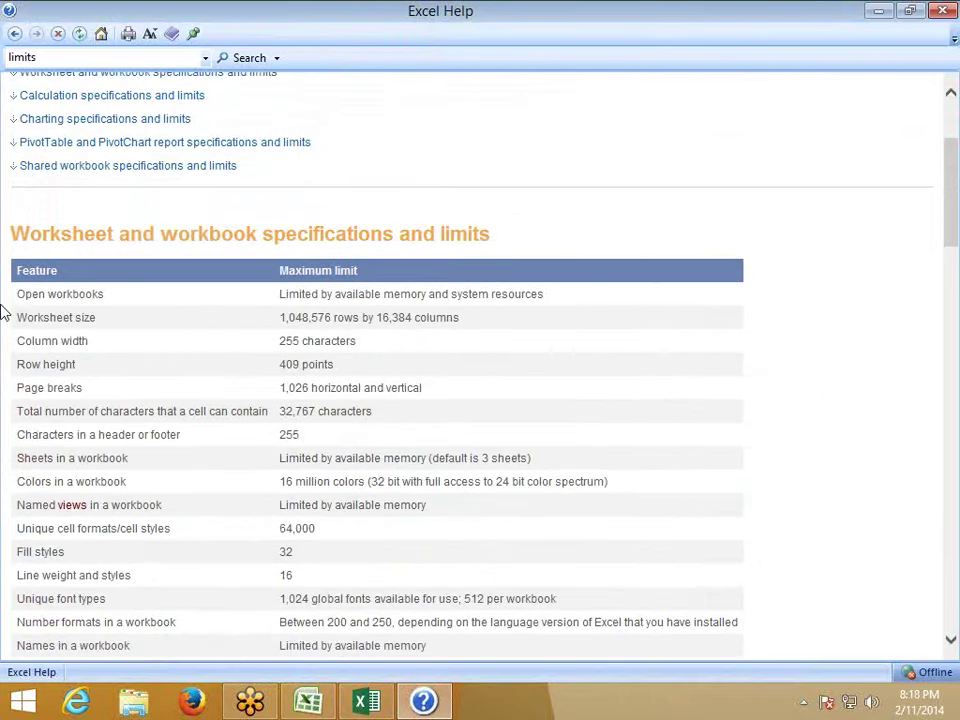
pyautogui.moveTo(17, 294); pyautogui.dragTo(104, 296)
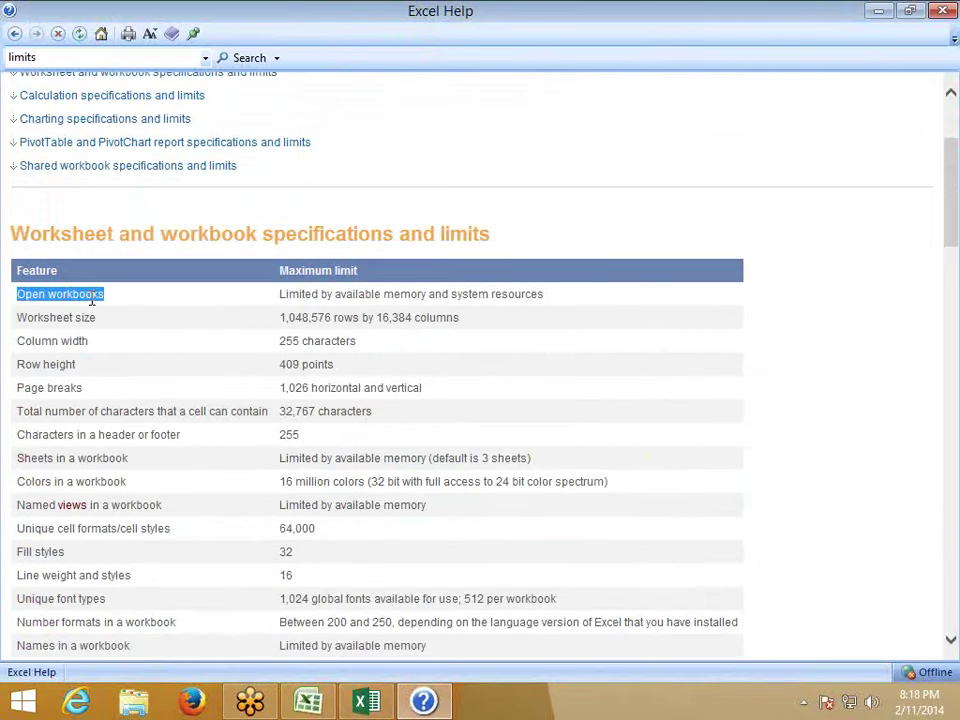
pyautogui.click(310, 702)
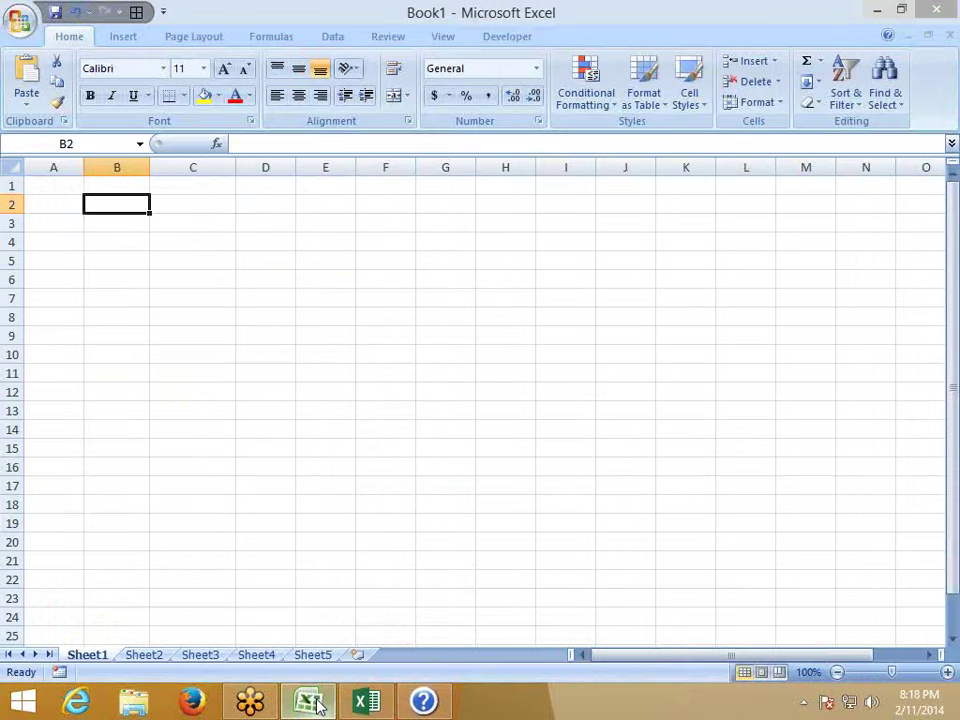
pyautogui.click(315, 705)
pyautogui.click(314, 704)
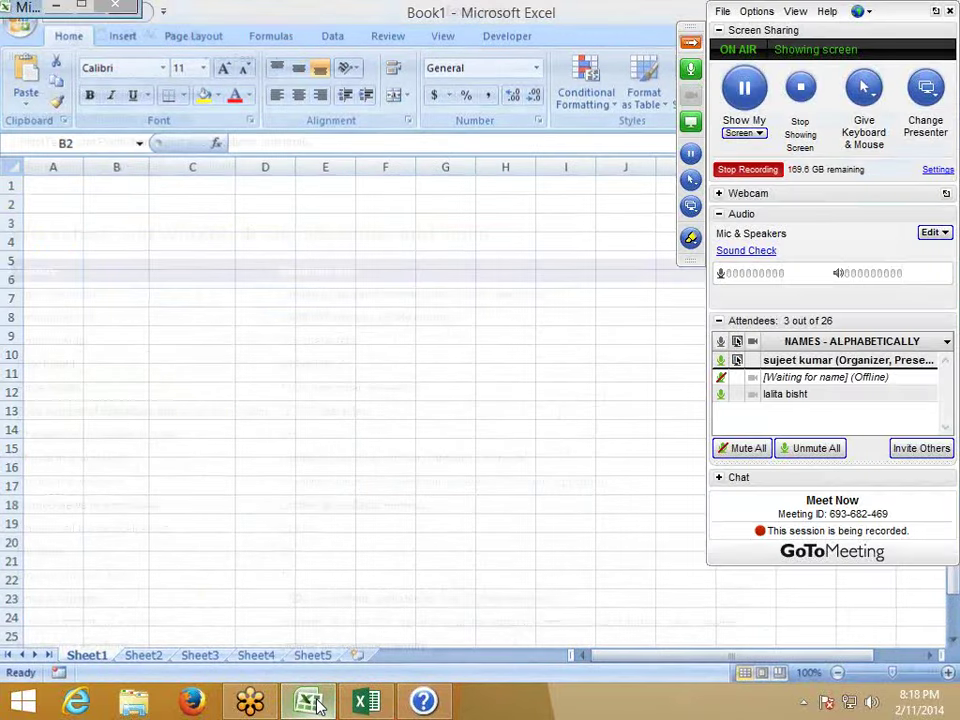
pyautogui.click(312, 703)
pyautogui.click(312, 703)
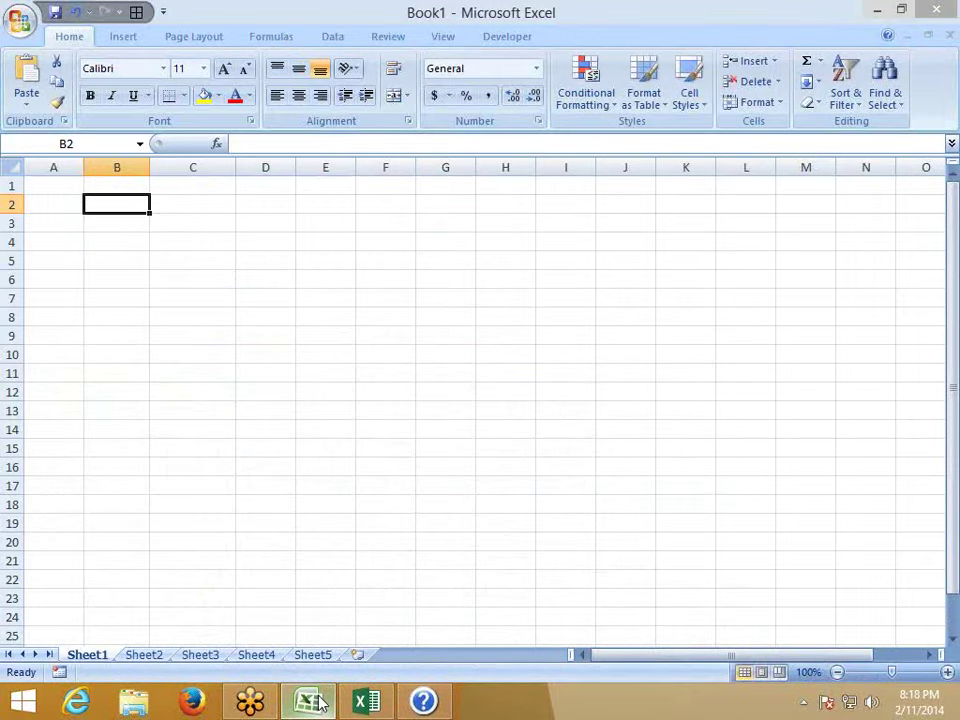
pyautogui.click(426, 703)
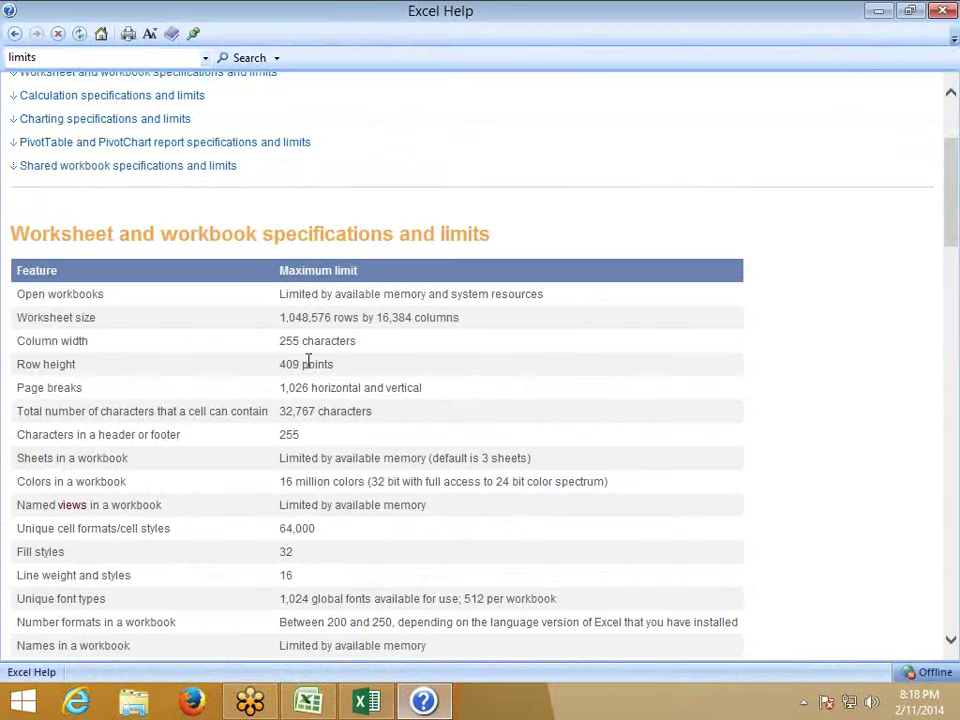
# - Highlight and read the maximum limit listed for open workbooks in the specifications table
pyautogui.moveTo(279, 293); pyautogui.dragTo(507, 302)
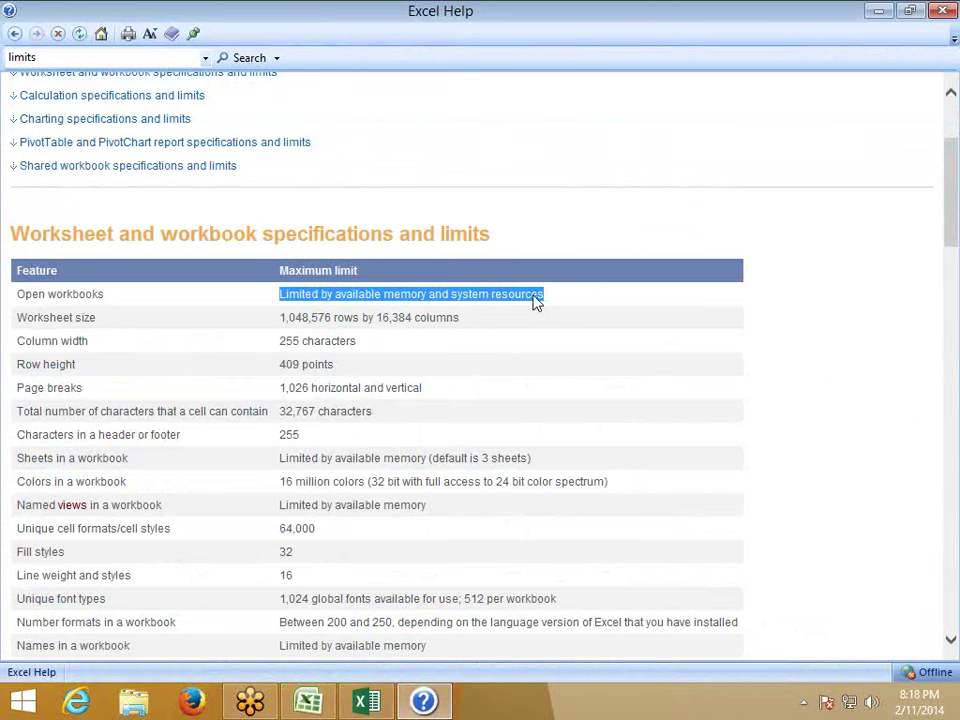
pyautogui.click(724, 384)
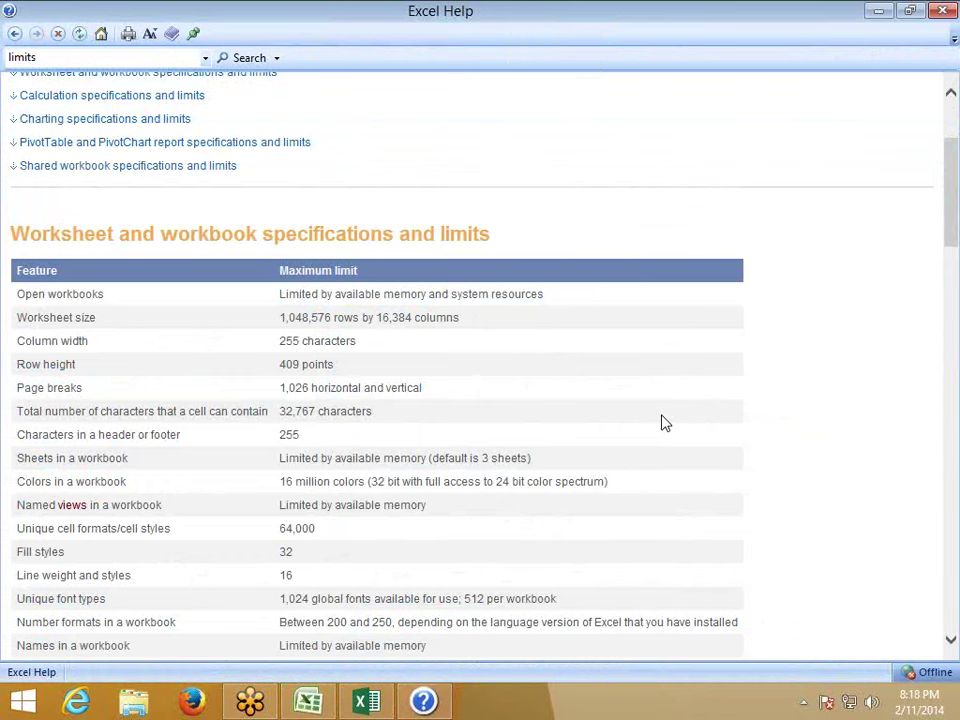
pyautogui.moveTo(315, 700)
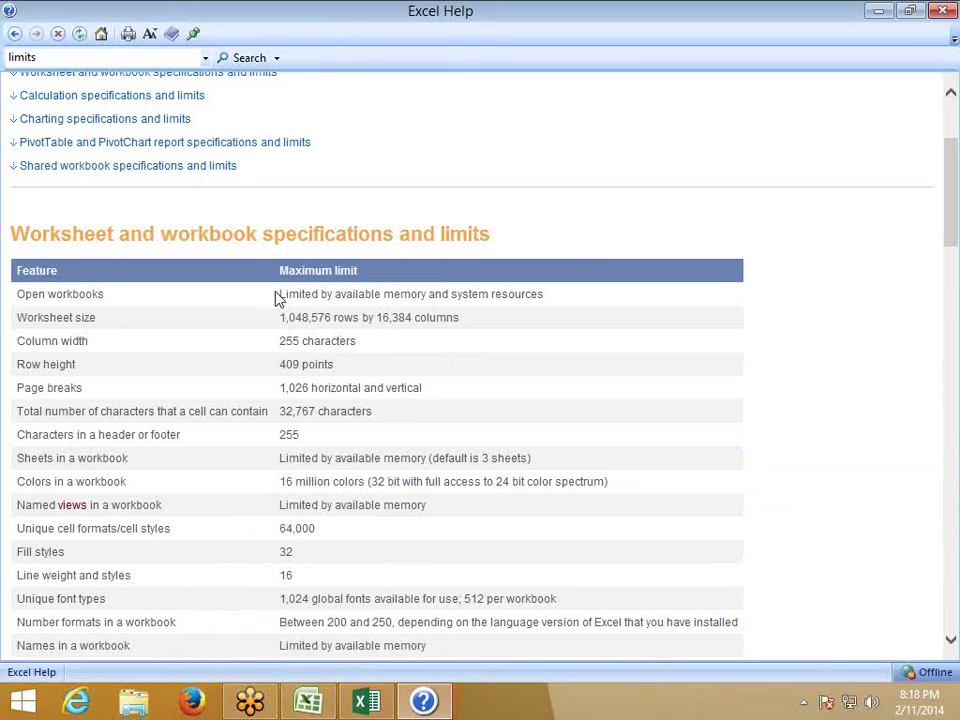
pyautogui.moveTo(276, 296); pyautogui.dragTo(516, 301)
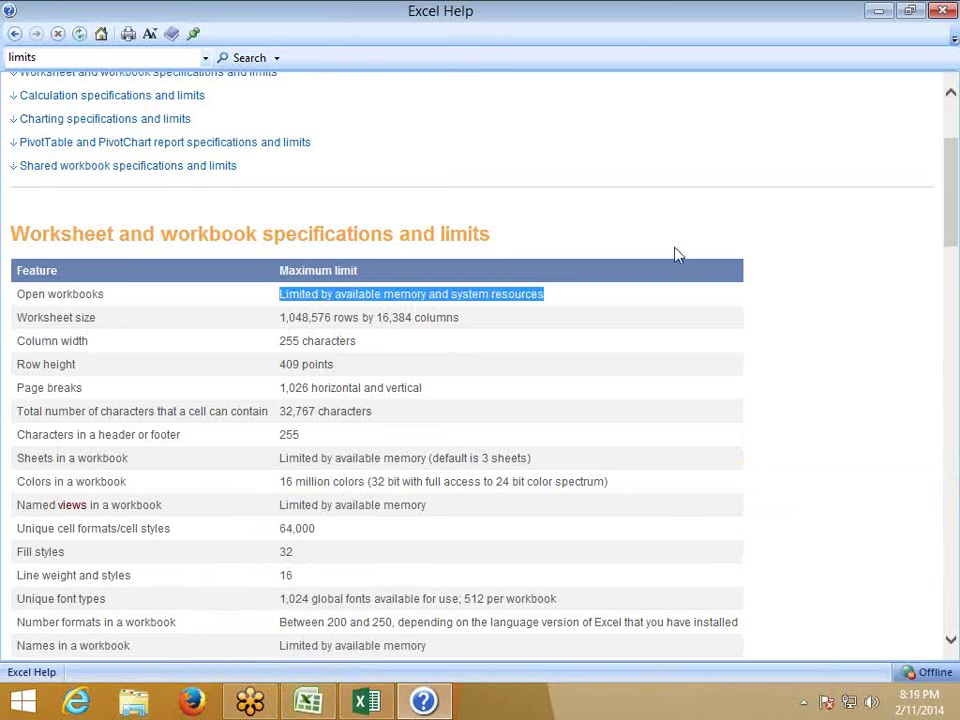
pyautogui.click(700, 253)
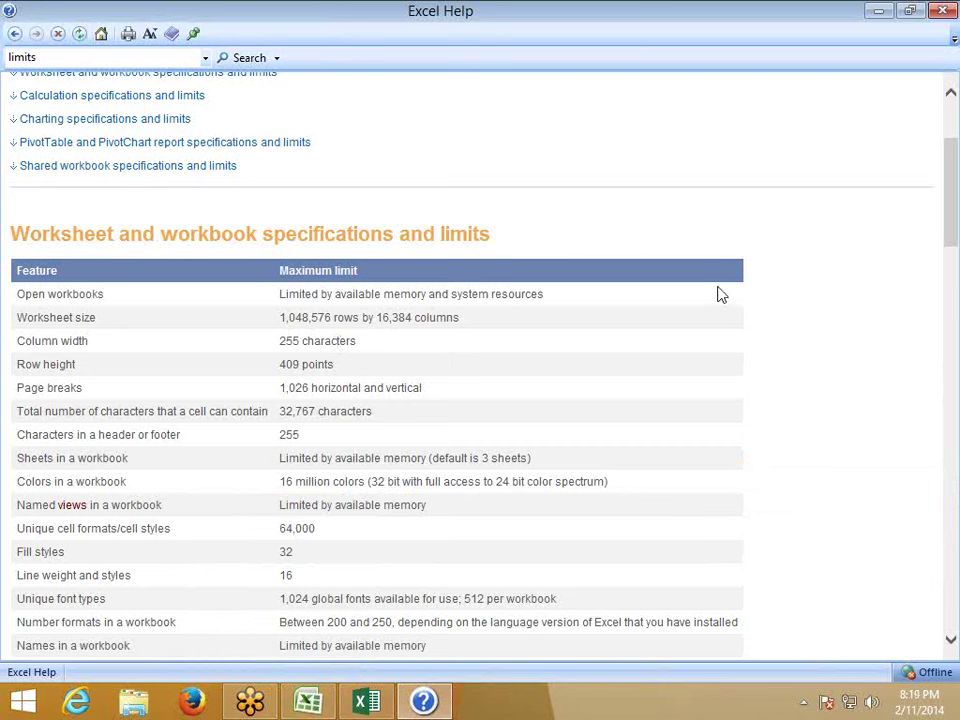
# - Mark the maximum limits for open workbooks and sheets in a workbook in the specifications table, and clear the markings
pyautogui.moveTo(270, 297)
pyautogui.mouseDown()
pyautogui.moveTo(532, 301)
pyautogui.moveTo(568, 274)
pyautogui.moveTo(508, 264)
pyautogui.moveTo(282, 268)
pyautogui.moveTo(262, 296)
pyautogui.mouseUp()
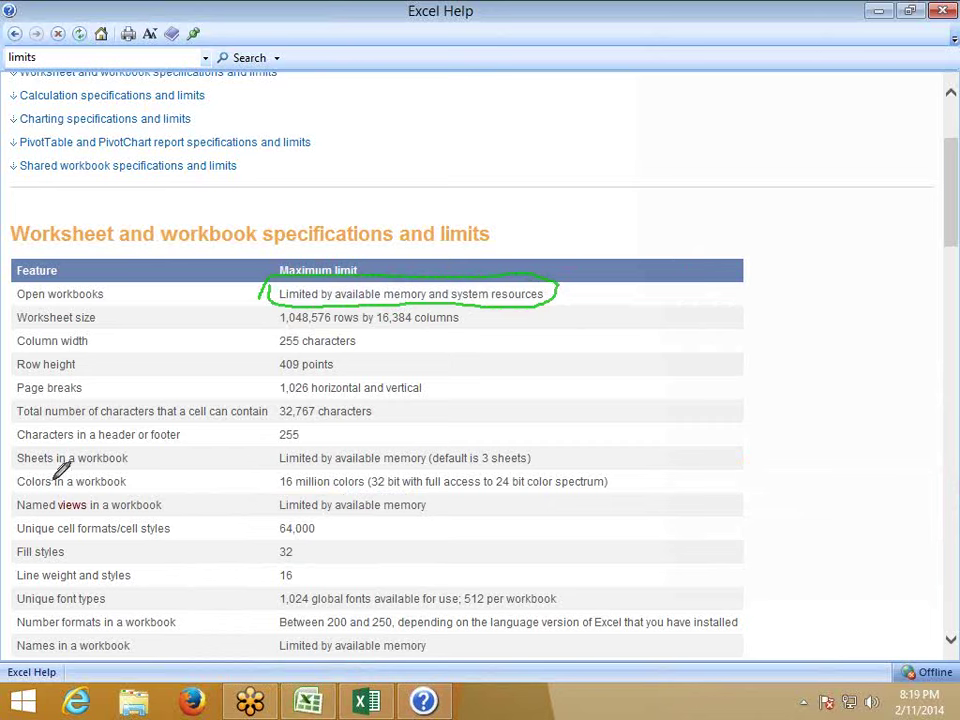
pyautogui.moveTo(18, 466); pyautogui.dragTo(157, 465)
pyautogui.moveTo(280, 466)
pyautogui.mouseDown()
pyautogui.moveTo(525, 465)
pyautogui.moveTo(542, 450)
pyautogui.moveTo(270, 442)
pyautogui.moveTo(270, 456)
pyautogui.mouseUp()
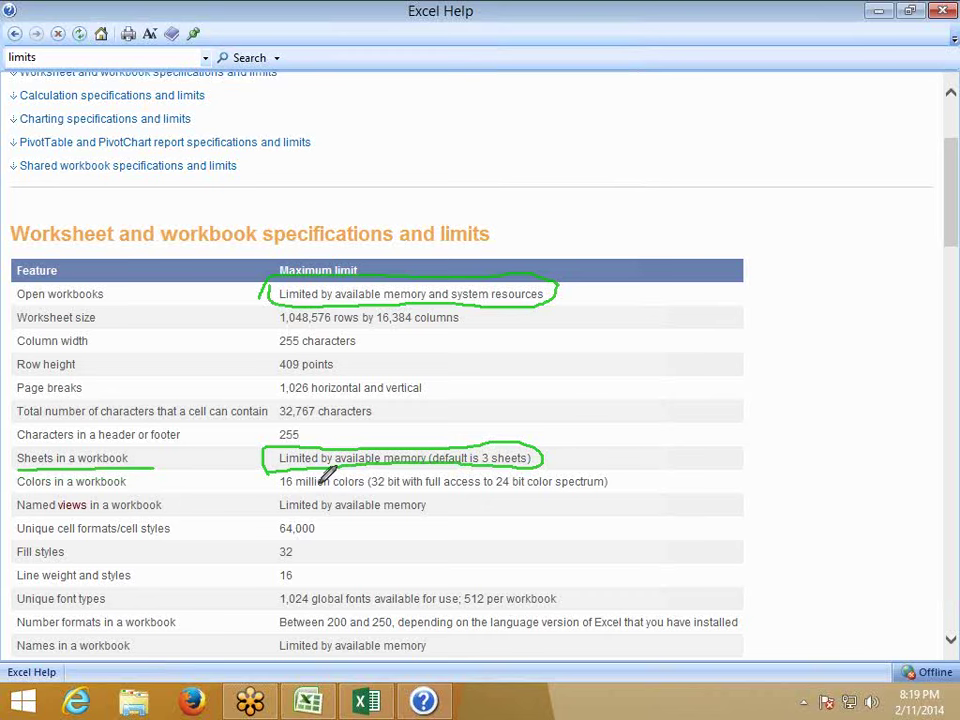
pyautogui.moveTo(331, 458); pyautogui.dragTo(528, 458)
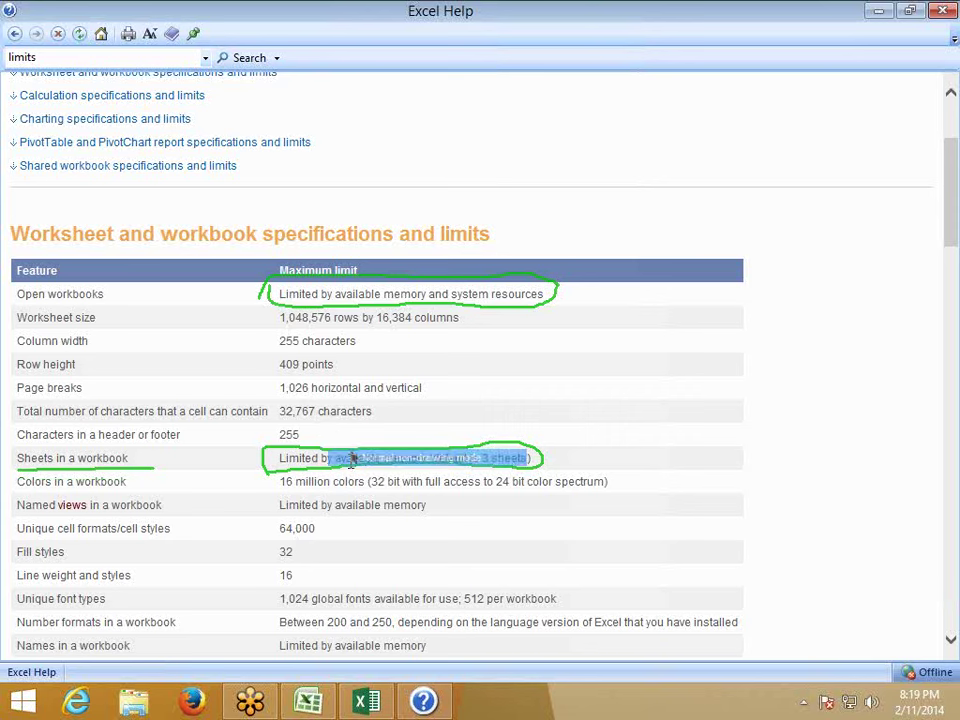
pyautogui.click(350, 455)
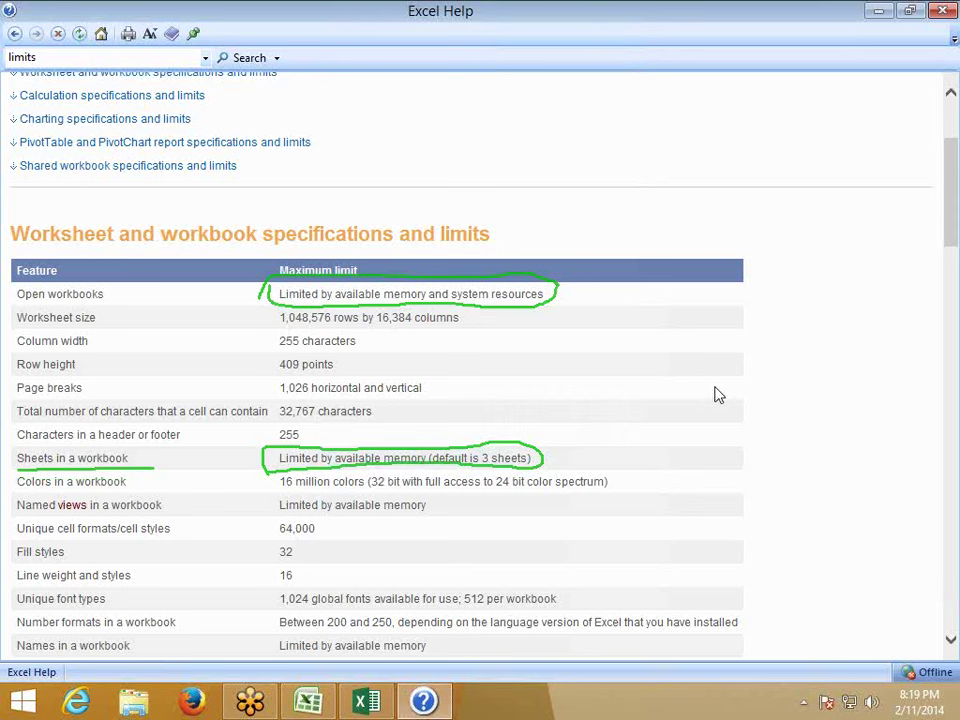
pyautogui.press('Escape')
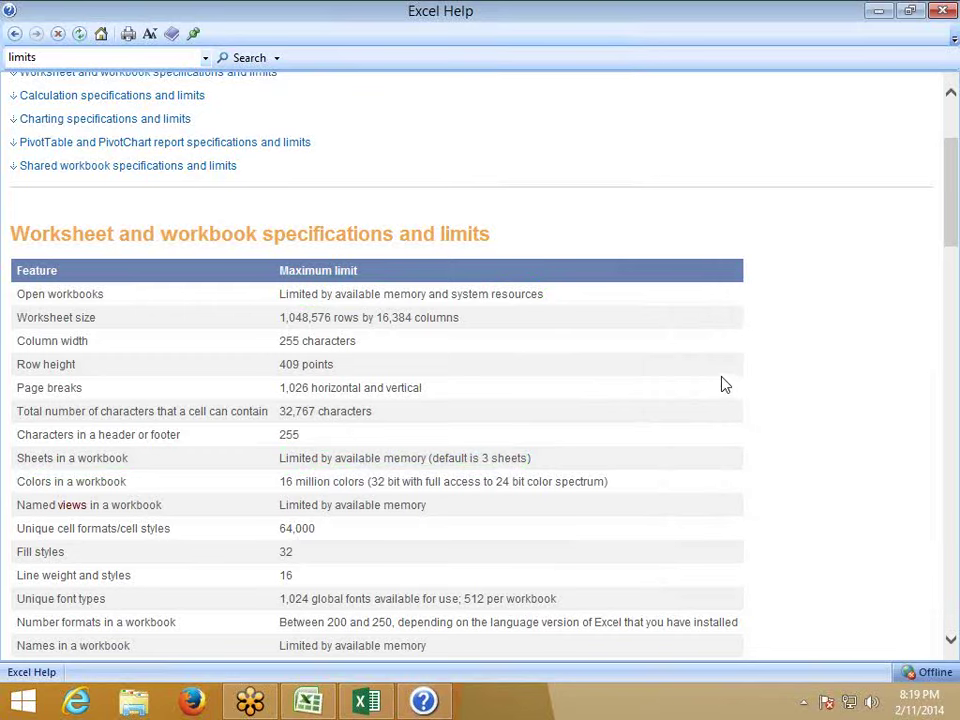
# - Read through the remaining worksheet limits and the calculation specifications and limits table, and close Excel Help
pyautogui.scroll(-5, 544, 399)
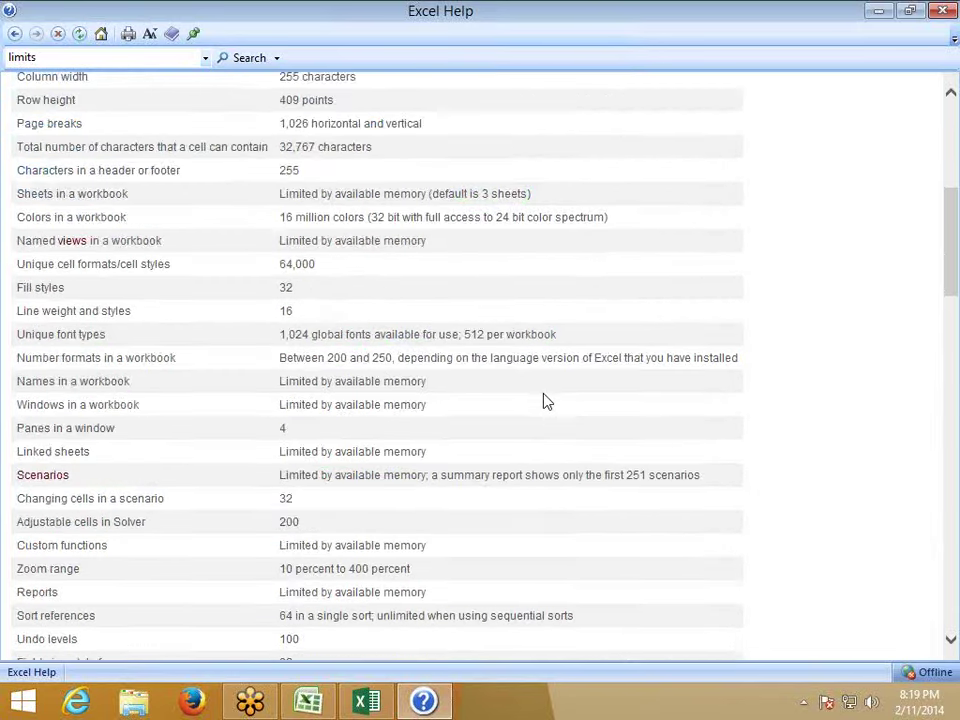
pyautogui.scroll(-2, 547, 400)
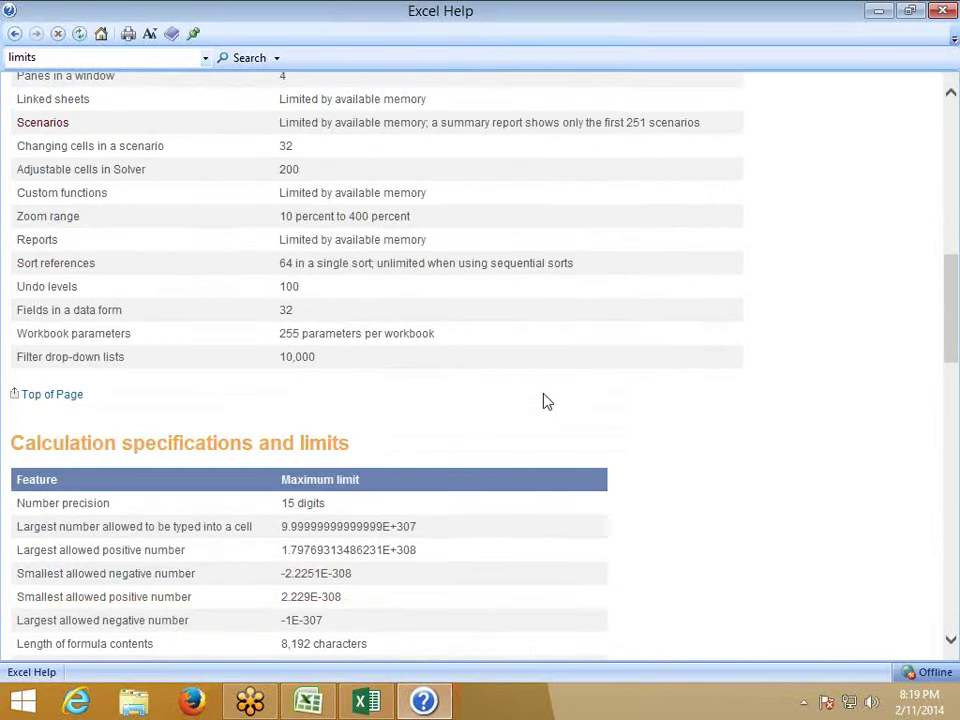
pyautogui.scroll(-3, 547, 401)
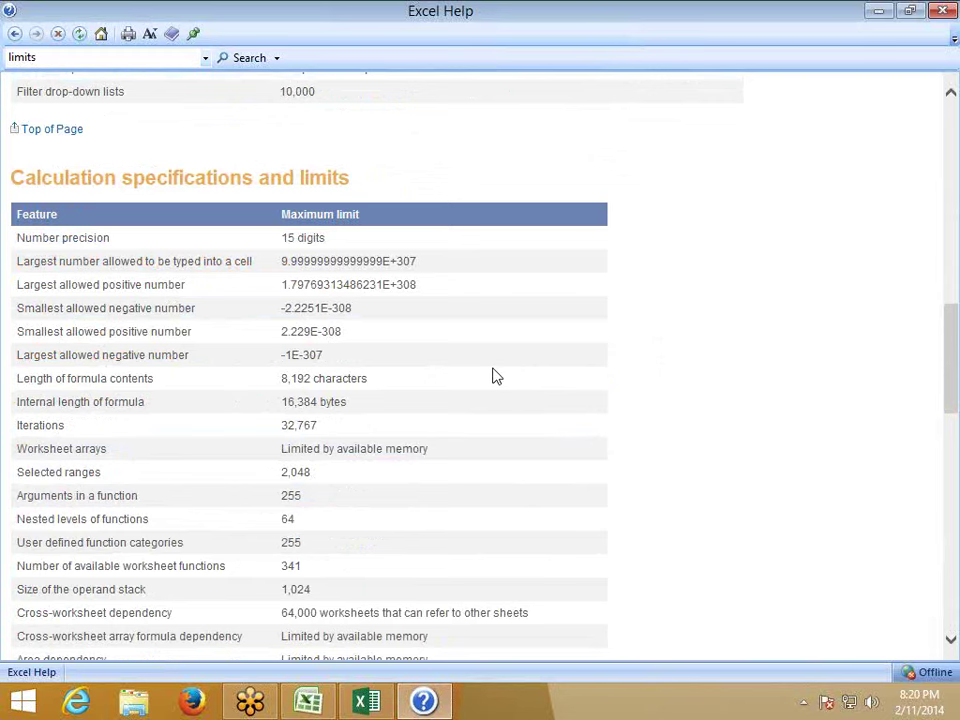
pyautogui.scroll(-3, 424, 401)
pyautogui.scroll(3, 422, 400)
pyautogui.scroll(-4, 419, 402)
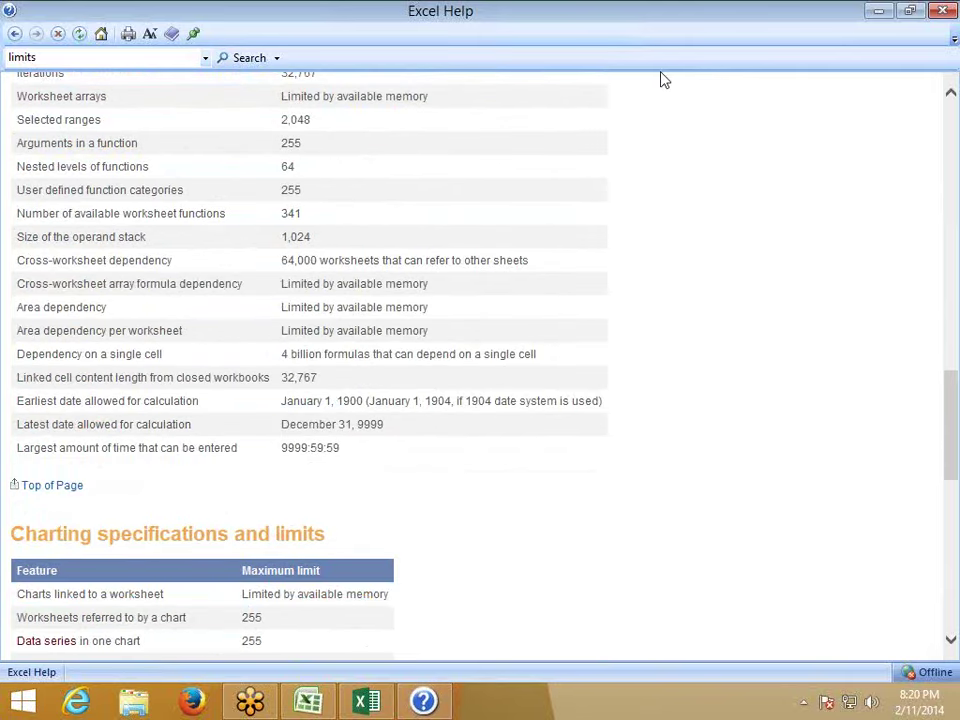
pyautogui.click(942, 12)
pyautogui.click(561, 321)
pyautogui.click(469, 281)
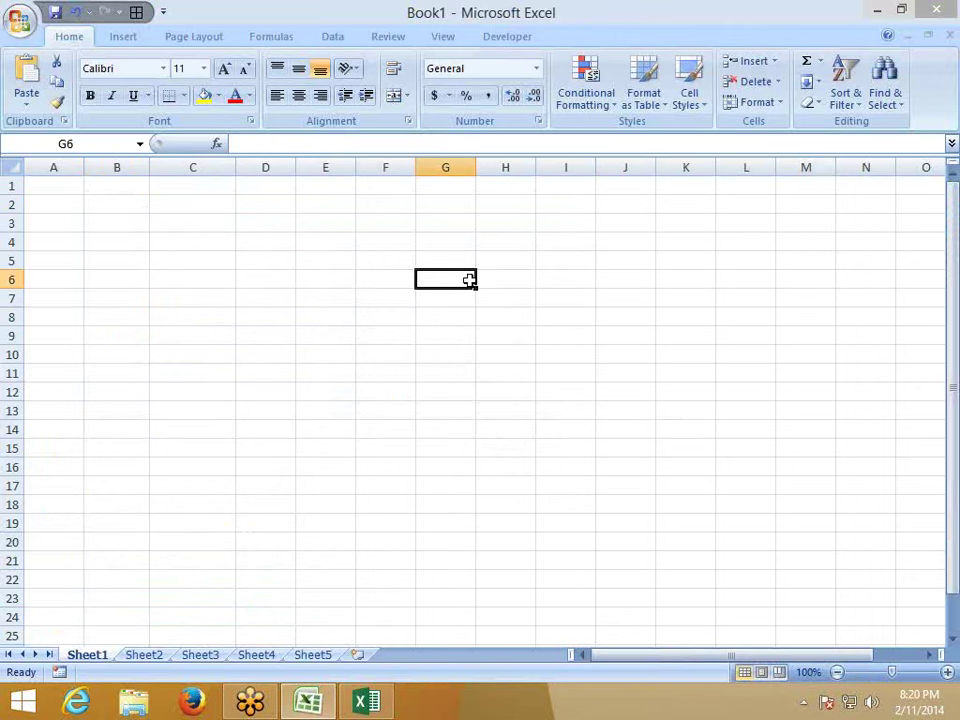
# - Search Excel Help for "limits", view the "Excel specifications and limits" article, and close Help
pyautogui.press('F1')
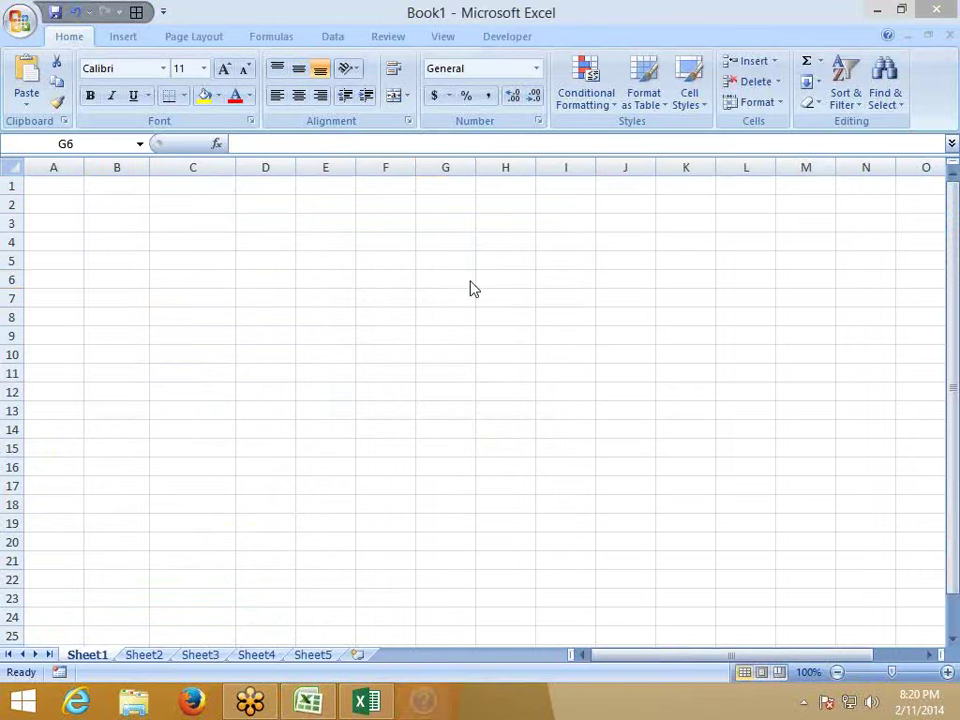
pyautogui.write('limit')
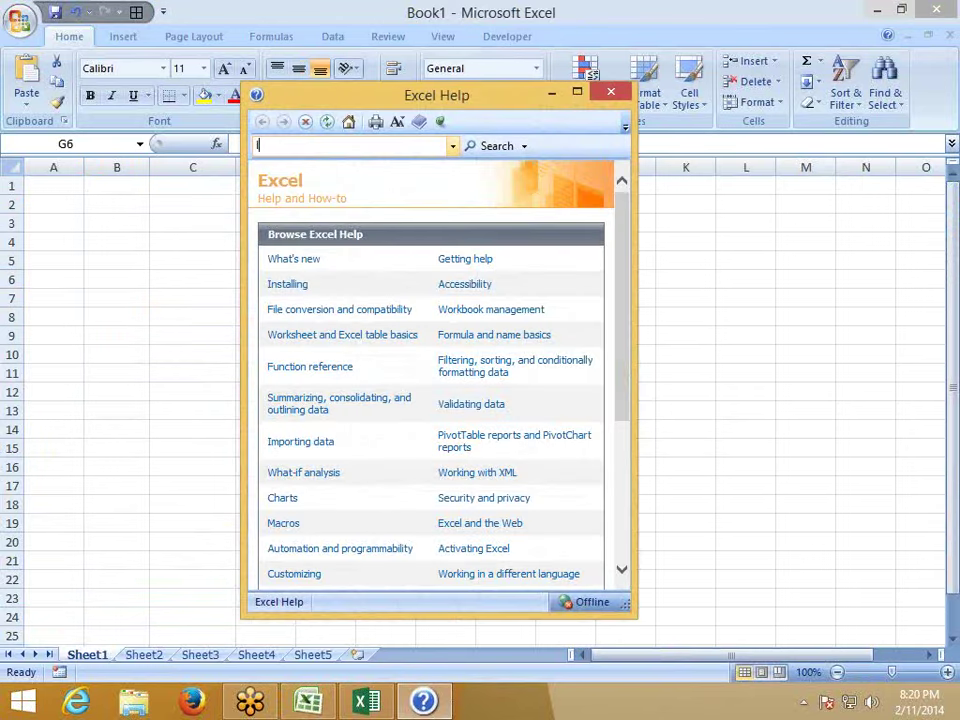
pyautogui.write('s')
pyautogui.click(500, 148)
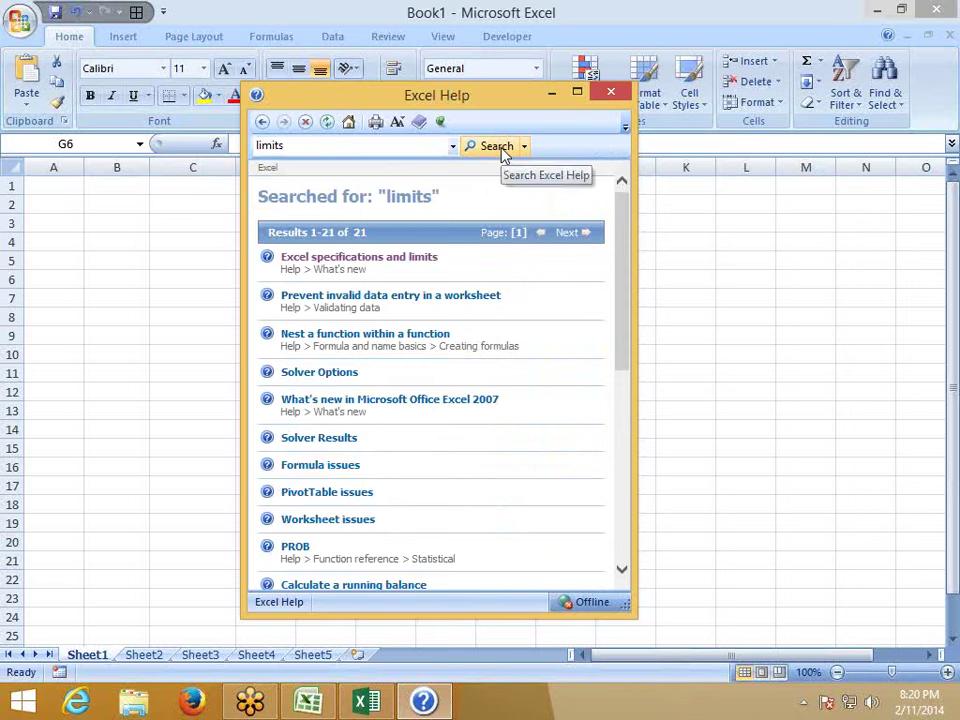
pyautogui.click(352, 256)
pyautogui.scroll(-5, 360, 330)
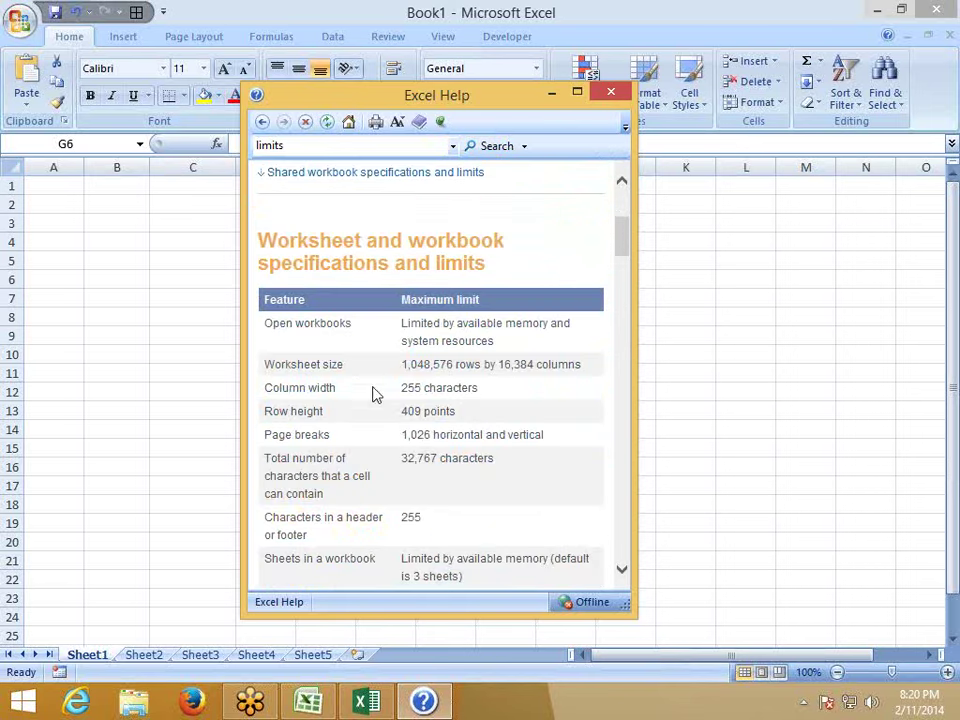
pyautogui.scroll(-4, 440, 380)
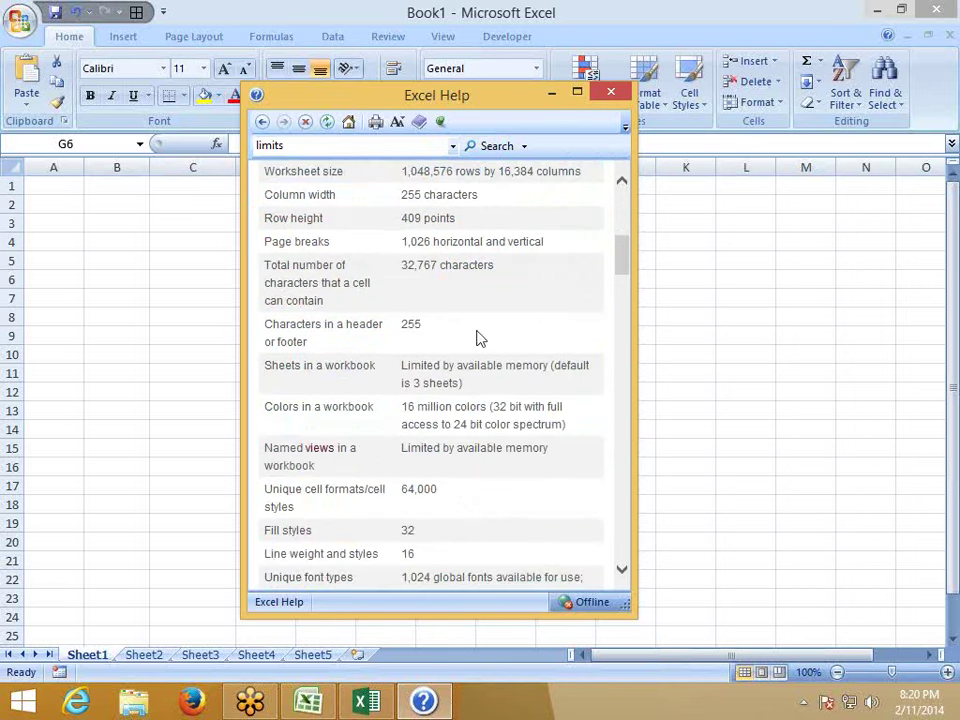
pyautogui.click(607, 100)
pyautogui.click(340, 258)
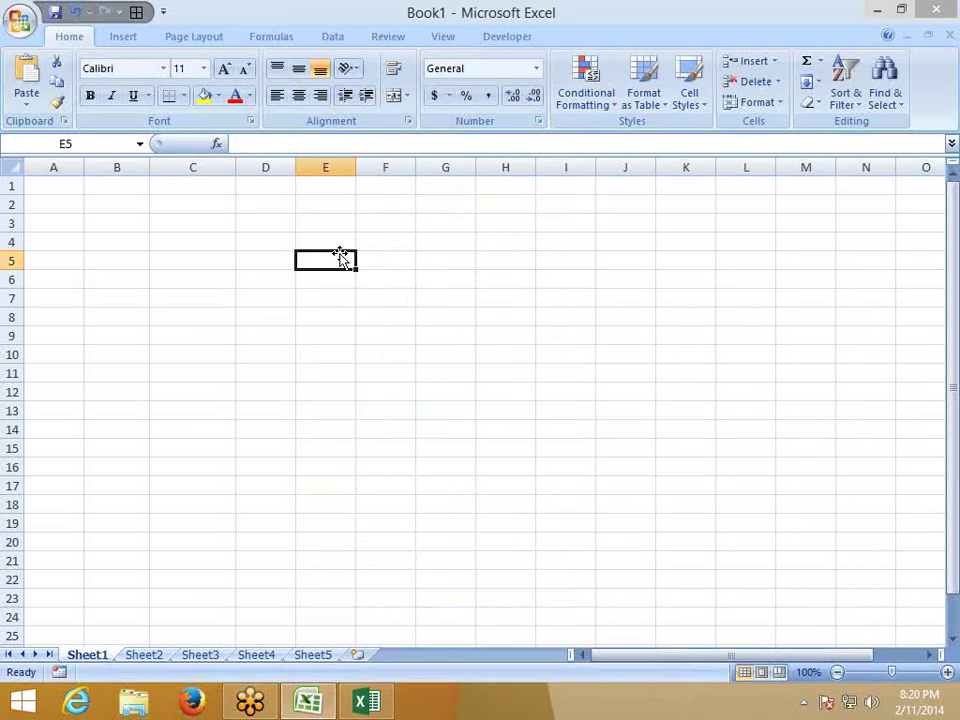
# - Open the Help article for the Conditional Formatting command, look through its instructions, and close Help
pyautogui.click(530, 314)
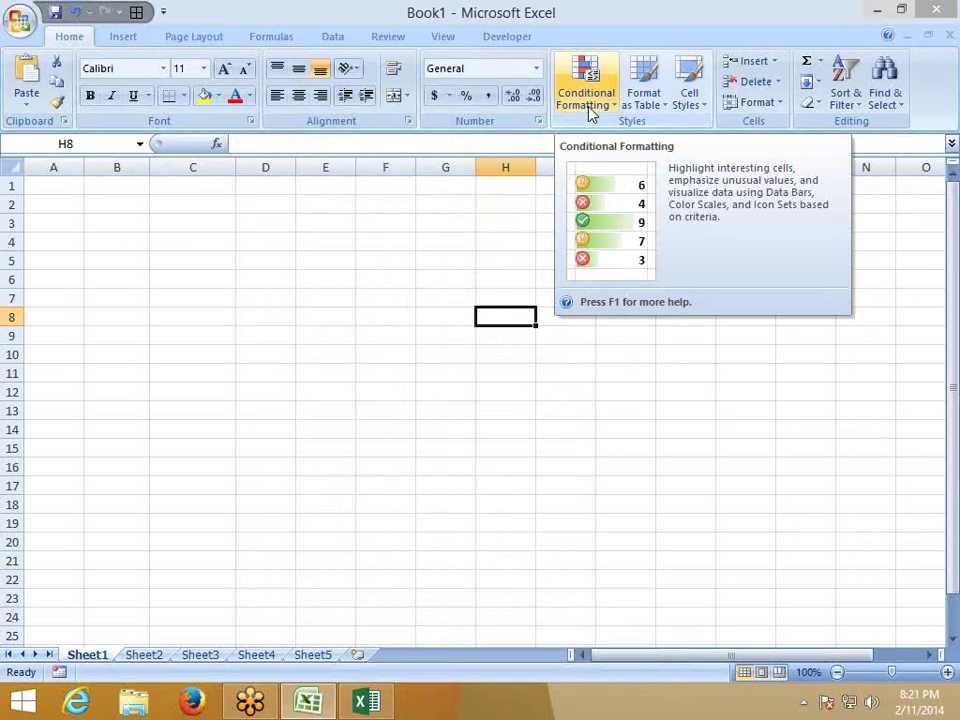
pyautogui.press('F1')
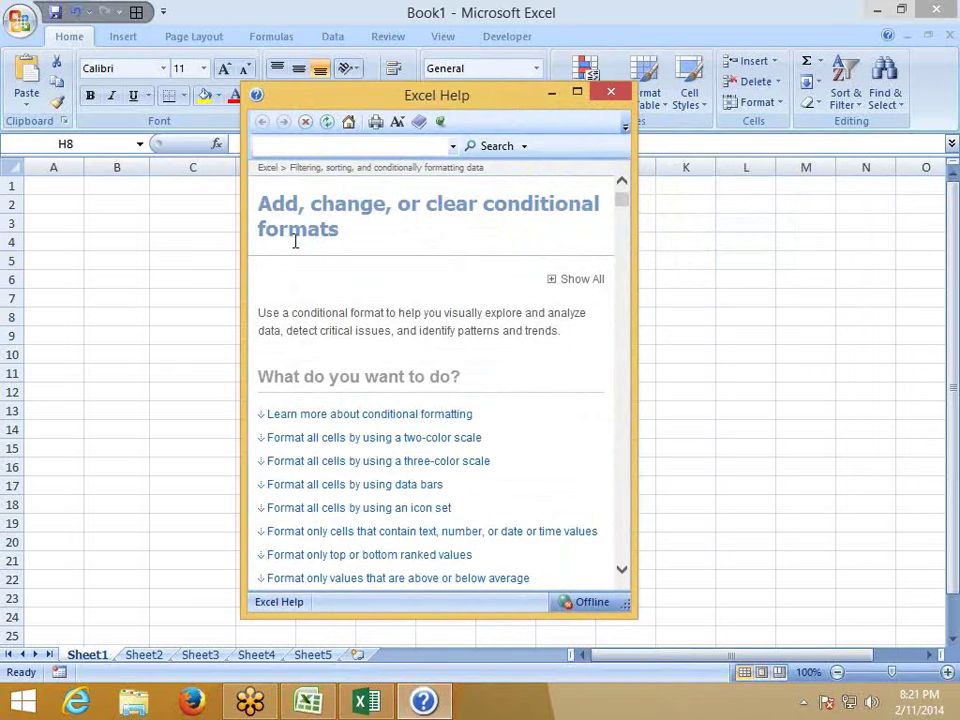
pyautogui.moveTo(343, 232); pyautogui.dragTo(482, 205)
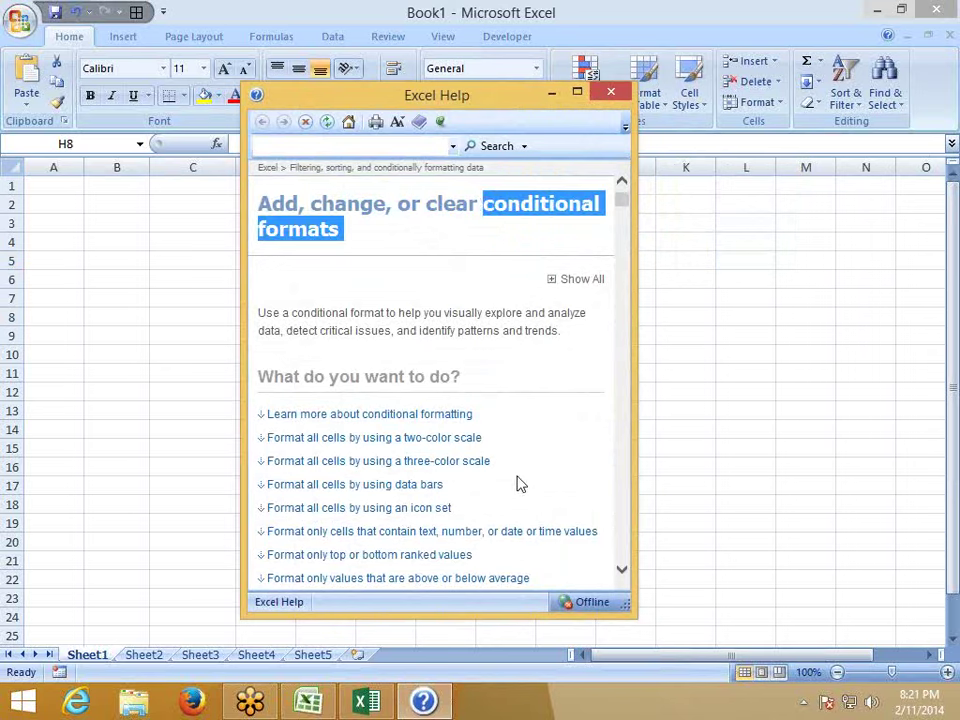
pyautogui.scroll(-15, 520, 525)
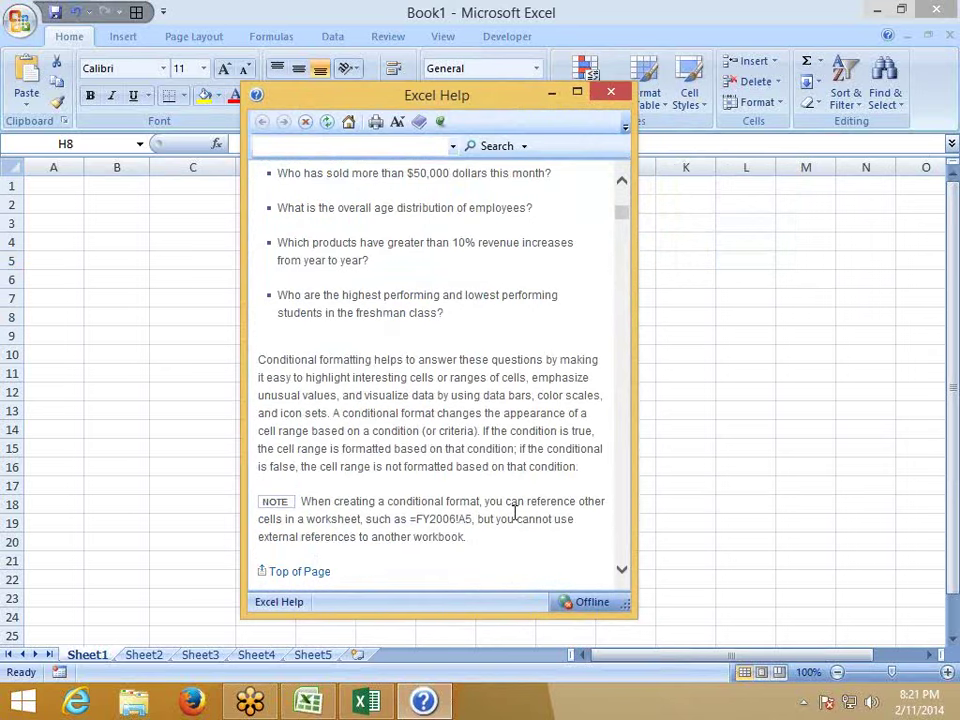
pyautogui.scroll(-6, 513, 520)
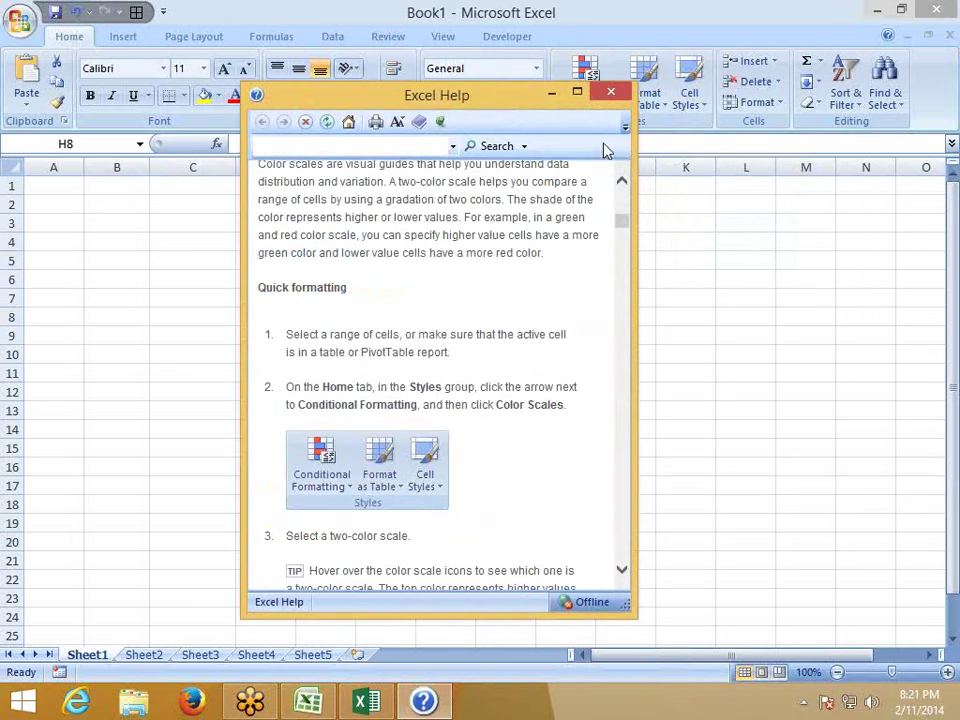
pyautogui.click(611, 93)
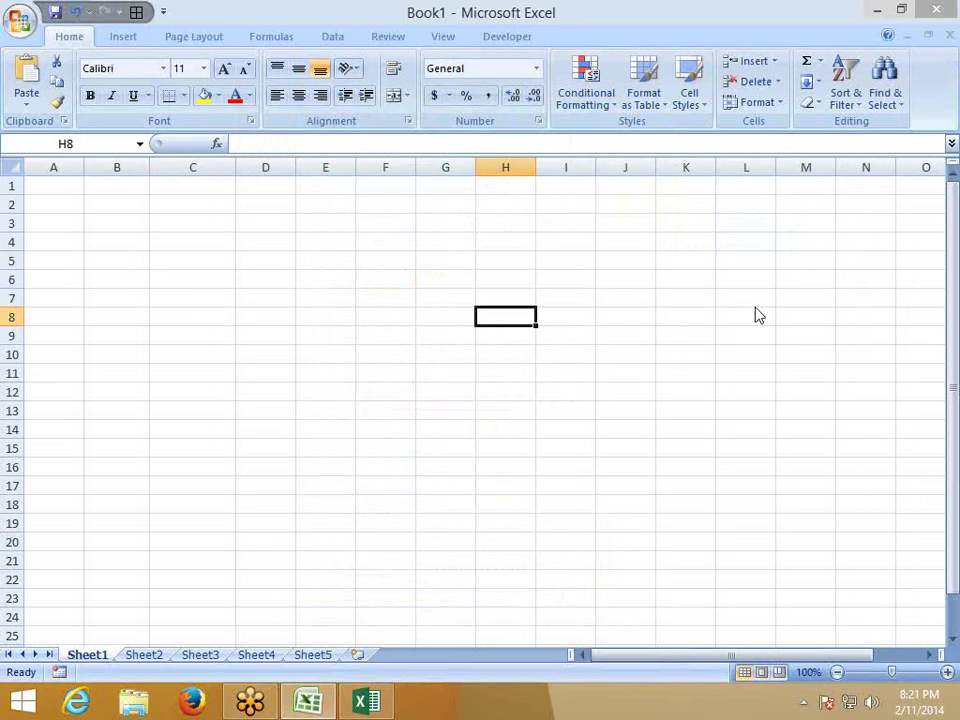
# - View the Sort & Filter options and the description of the Filter command without applying any
pyautogui.click(392, 281)
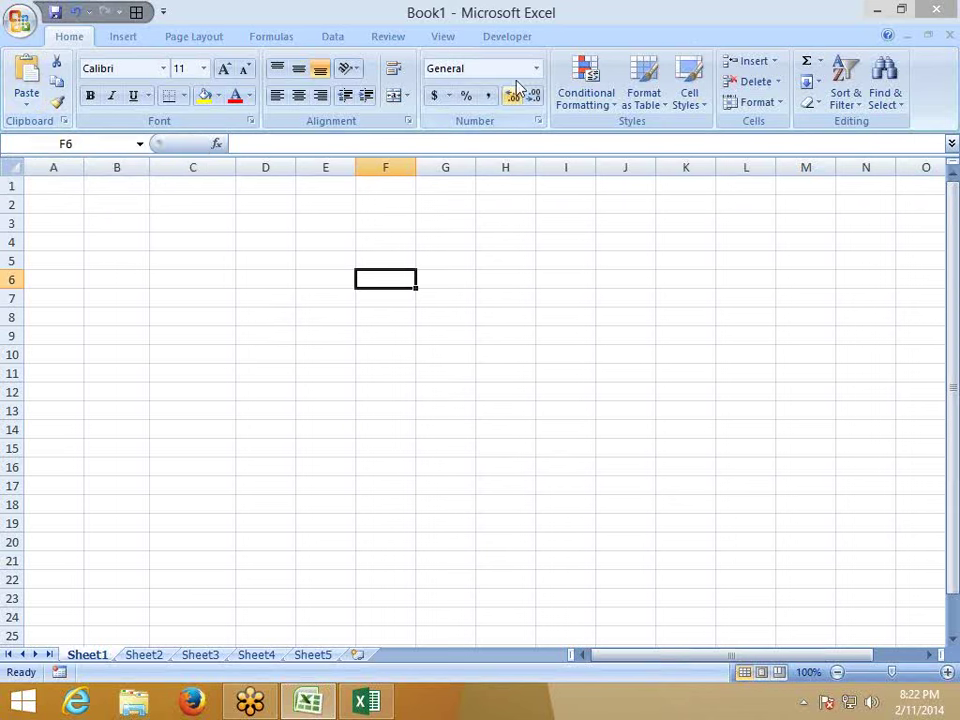
pyautogui.click(846, 100)
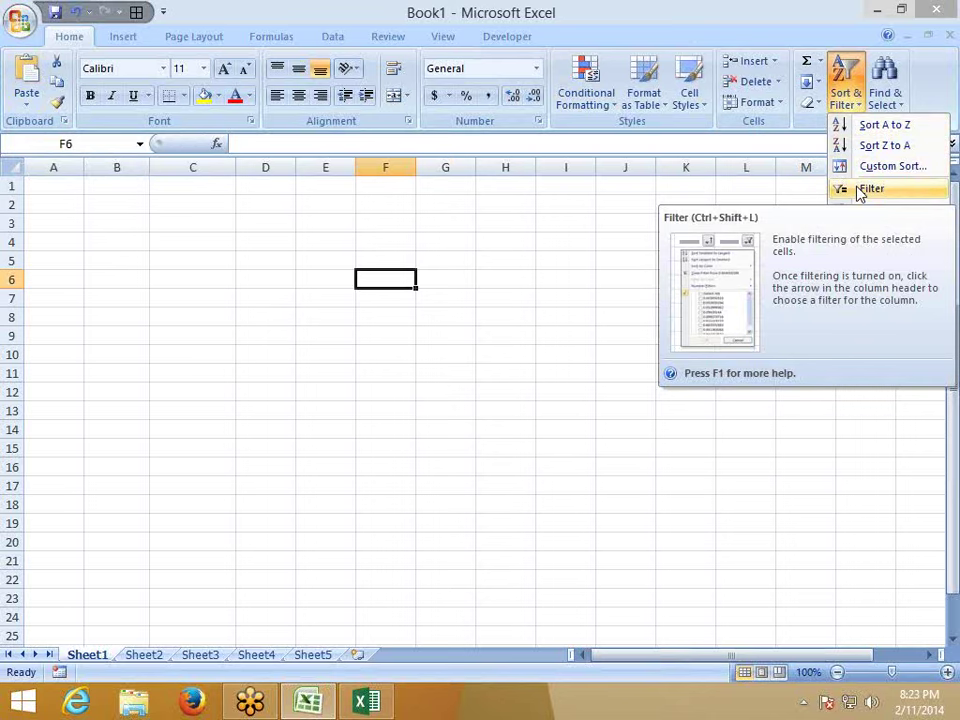
pyautogui.click(424, 210)
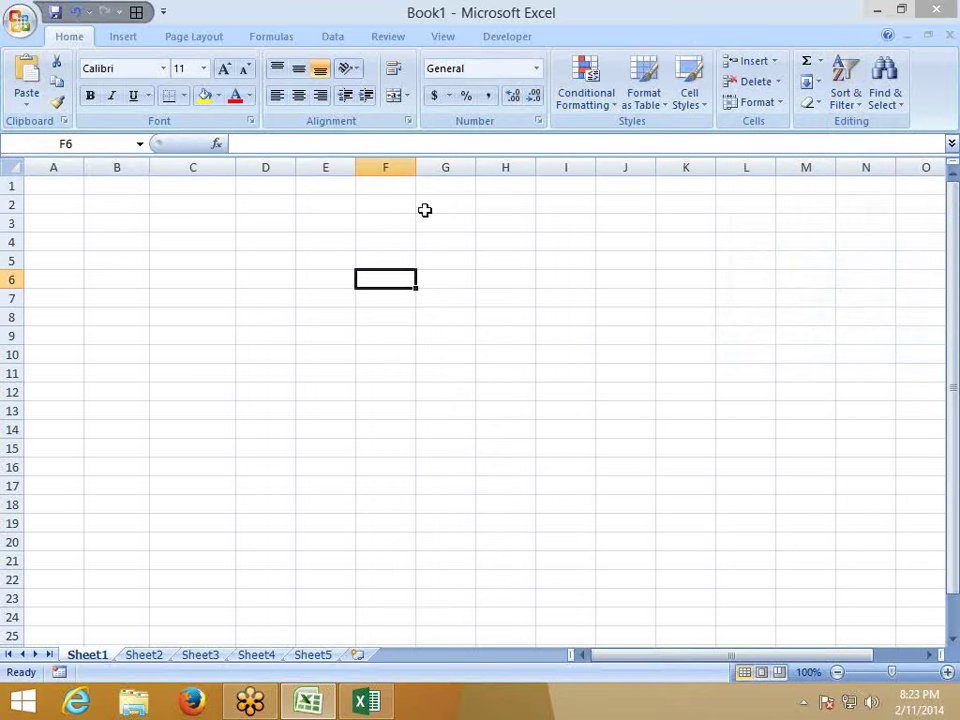
# - Search Excel Help for "shortcuts" and open the article "Excel shortcut and function keys" in a maximized window
pyautogui.press('F1')
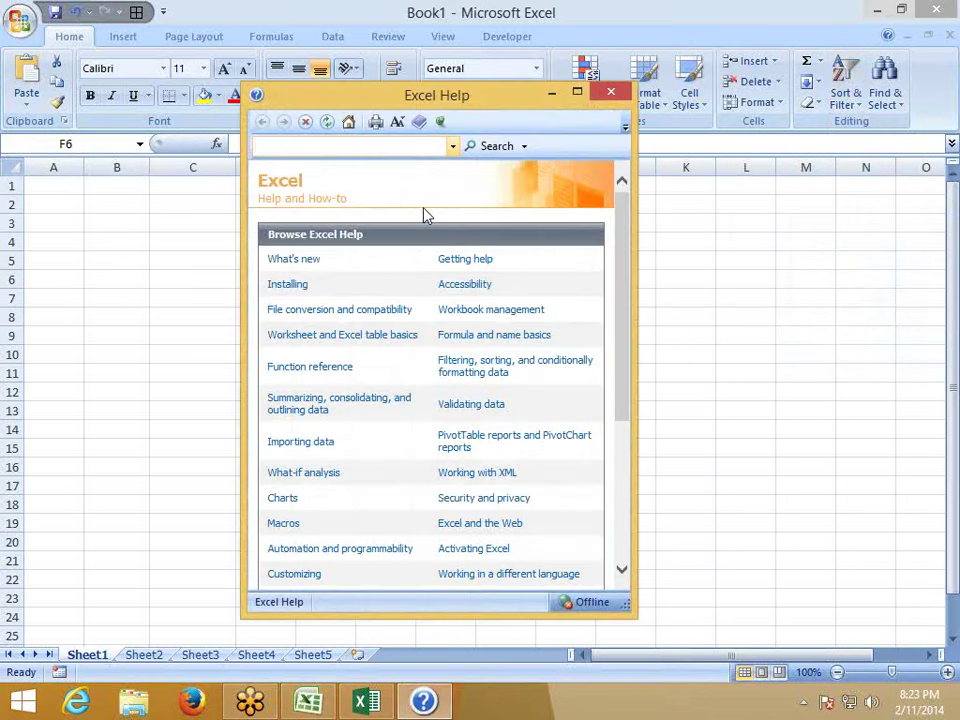
pyautogui.write('shortcuts')
pyautogui.press('Return')
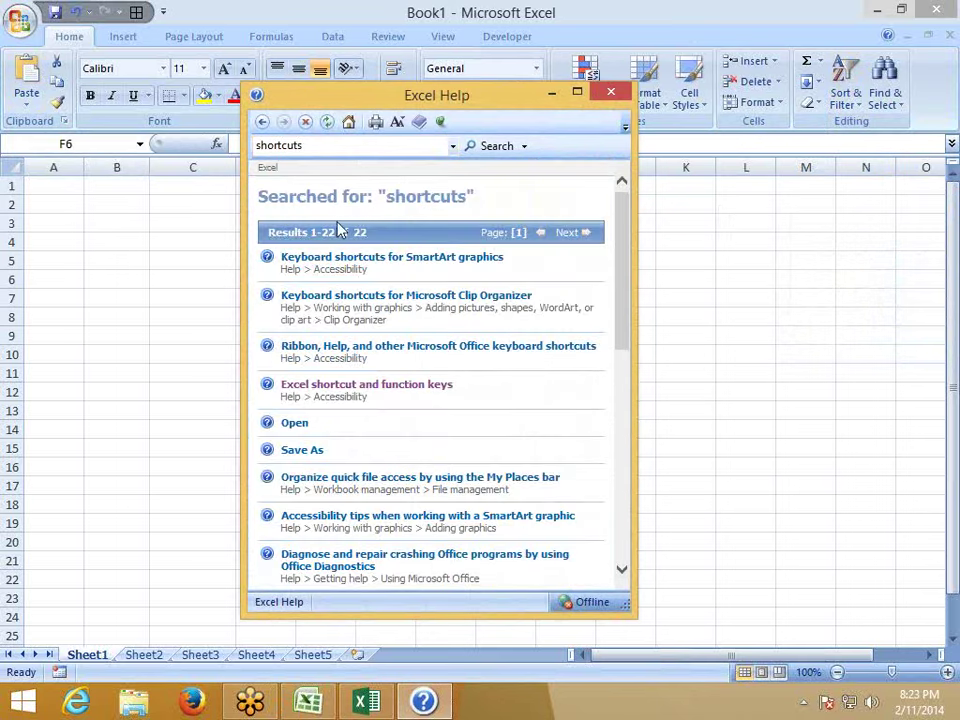
pyautogui.click(363, 388)
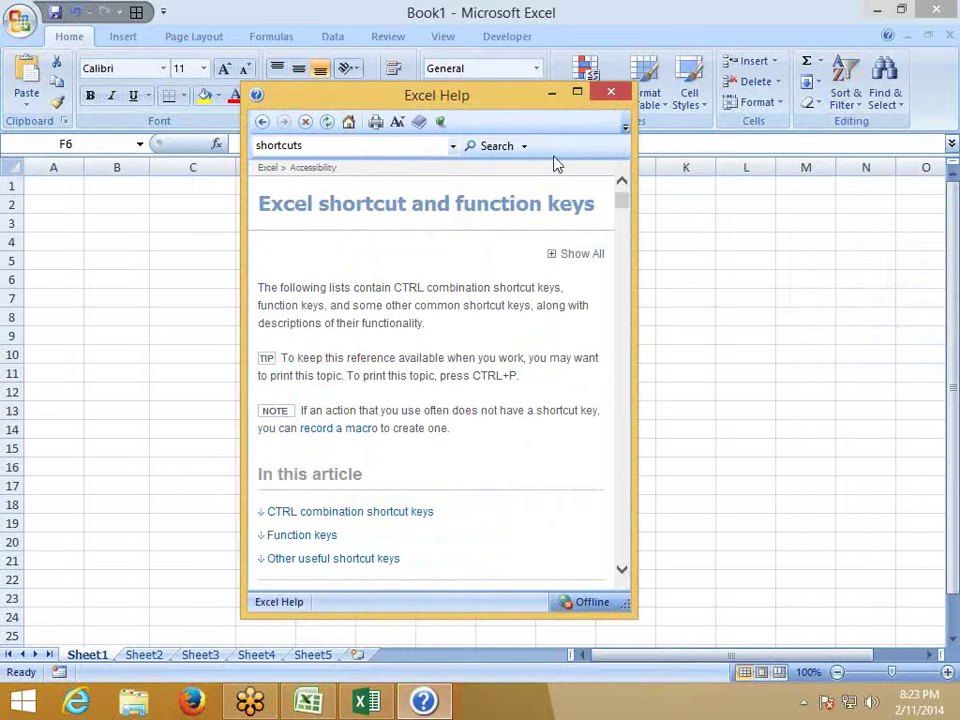
pyautogui.click(576, 92)
# - Look through the CTRL combination shortcut keys and their descriptions, and close Excel Help
pyautogui.scroll(-3, 433, 319)
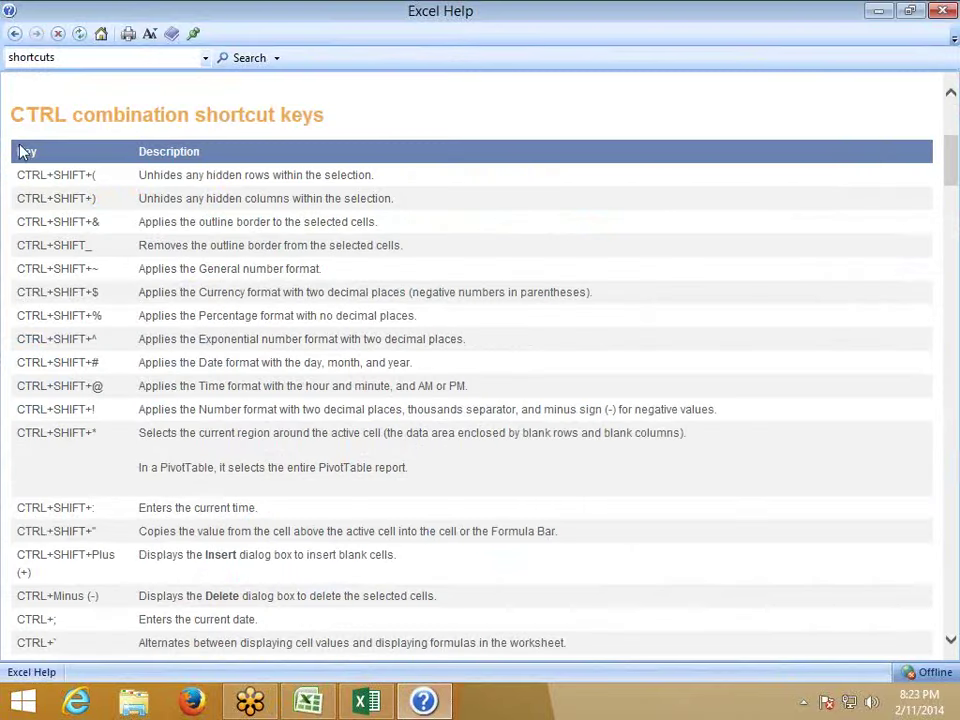
pyautogui.doubleClick(141, 160)
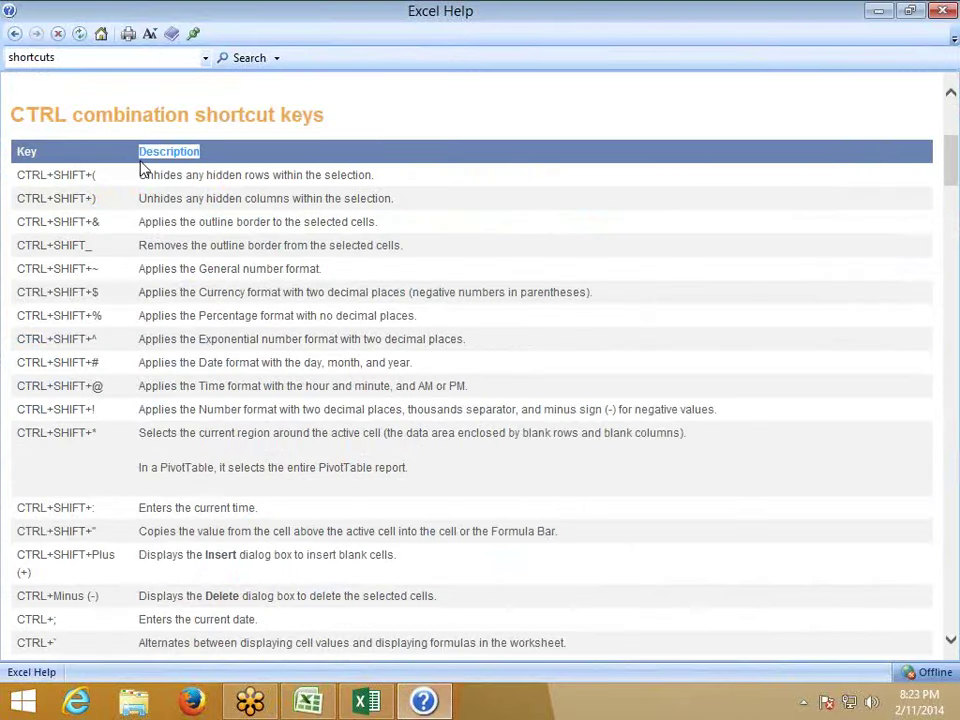
pyautogui.scroll(-10, 141, 170)
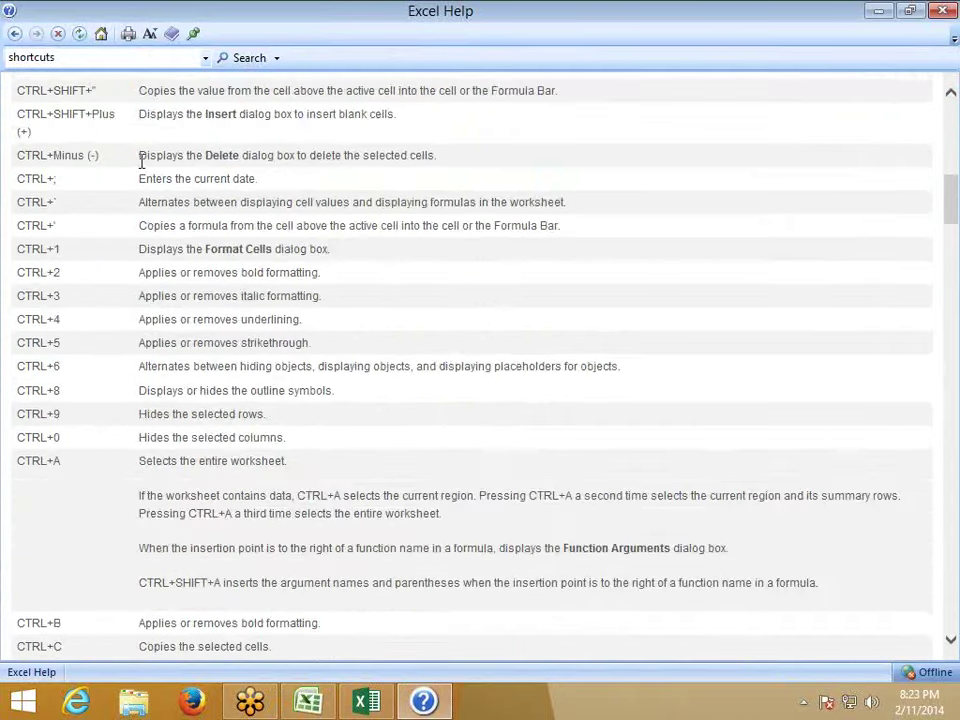
pyautogui.scroll(10, 141, 165)
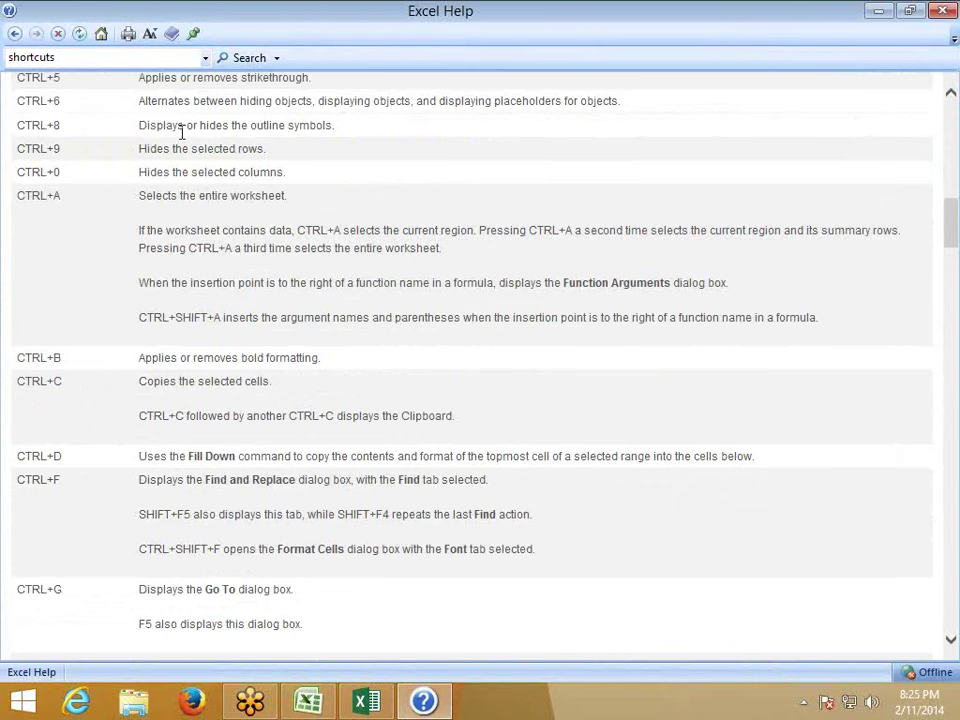
pyautogui.scroll(10, 181, 133)
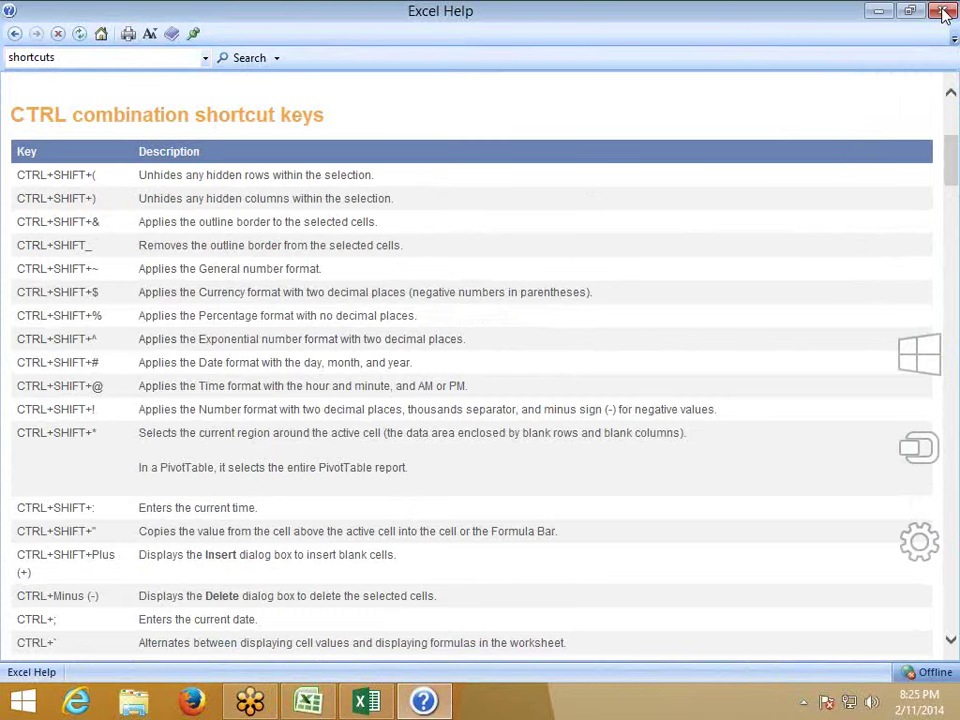
pyautogui.click(943, 12)
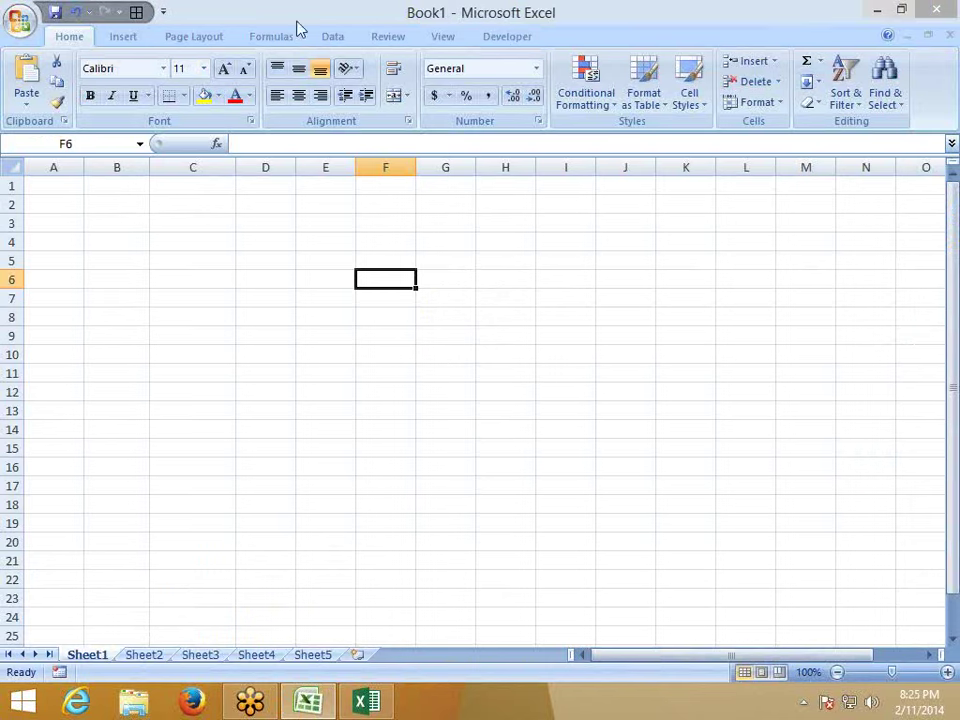
# - View the Insert commands and the description of the Picture command, and return to the Home commands
pyautogui.click(118, 36)
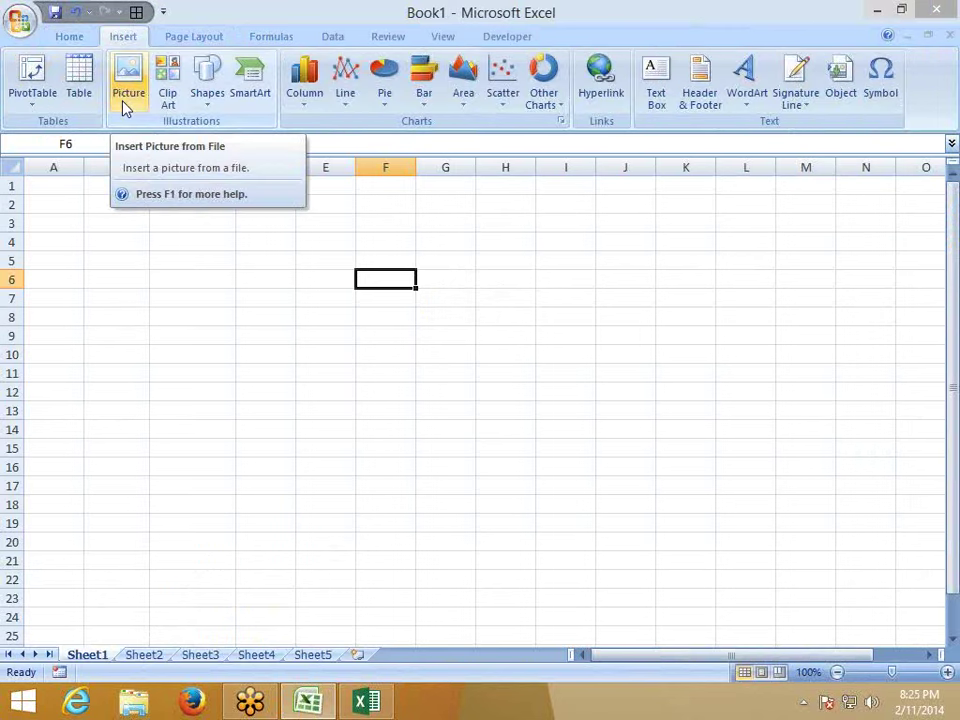
pyautogui.click(139, 246)
pyautogui.click(58, 37)
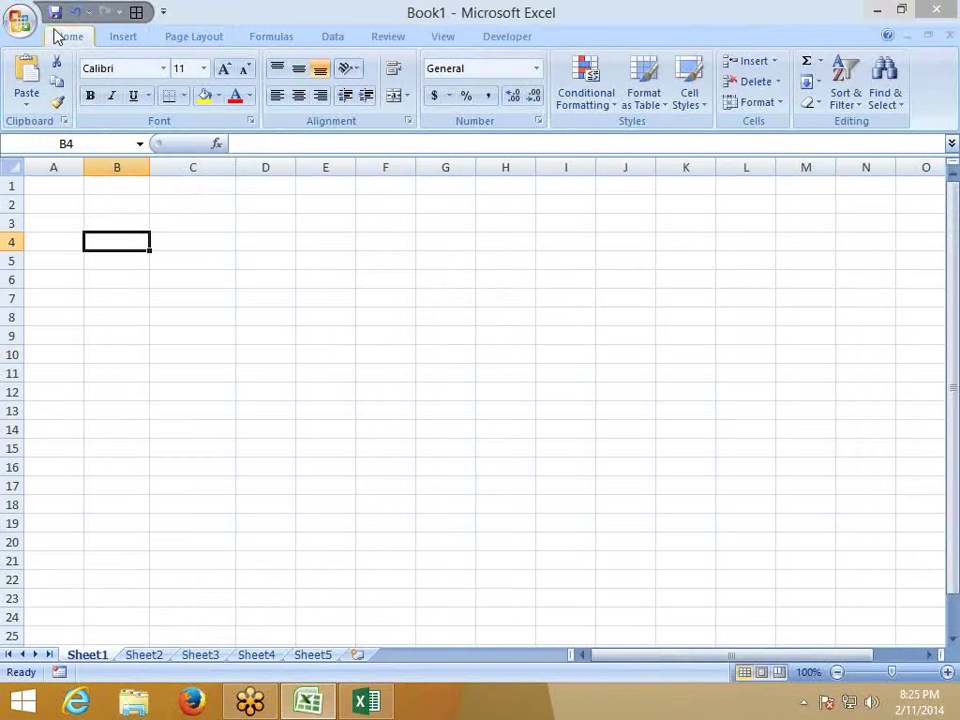
pyautogui.click(233, 354)
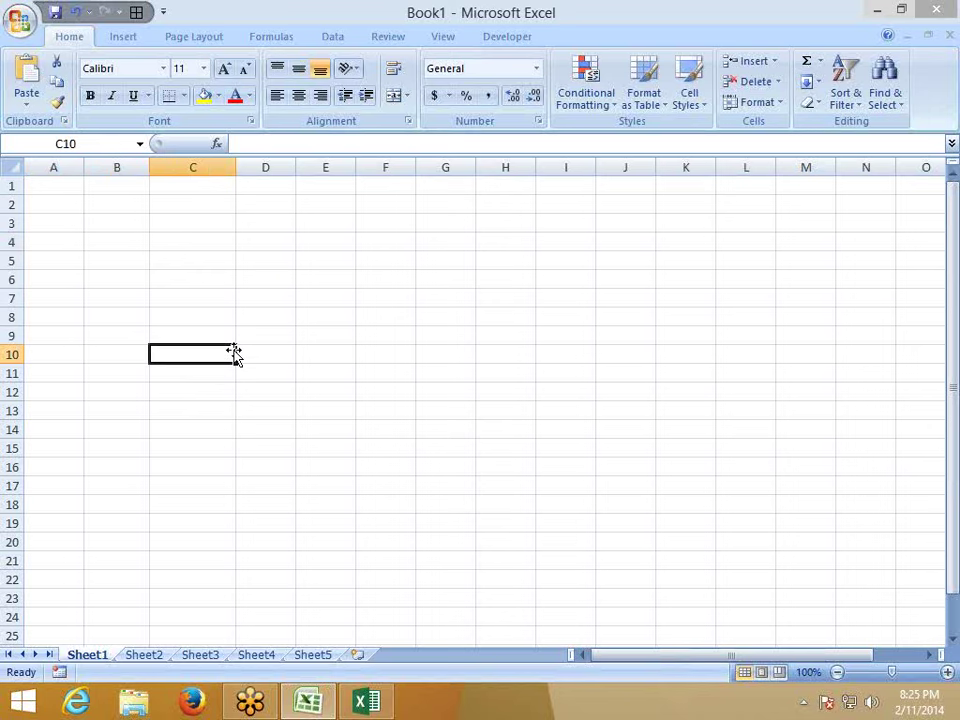
# - Apply a bottom border to the range C3:E12 and look over the available fill colors and border options
pyautogui.moveTo(190, 222); pyautogui.dragTo(335, 388)
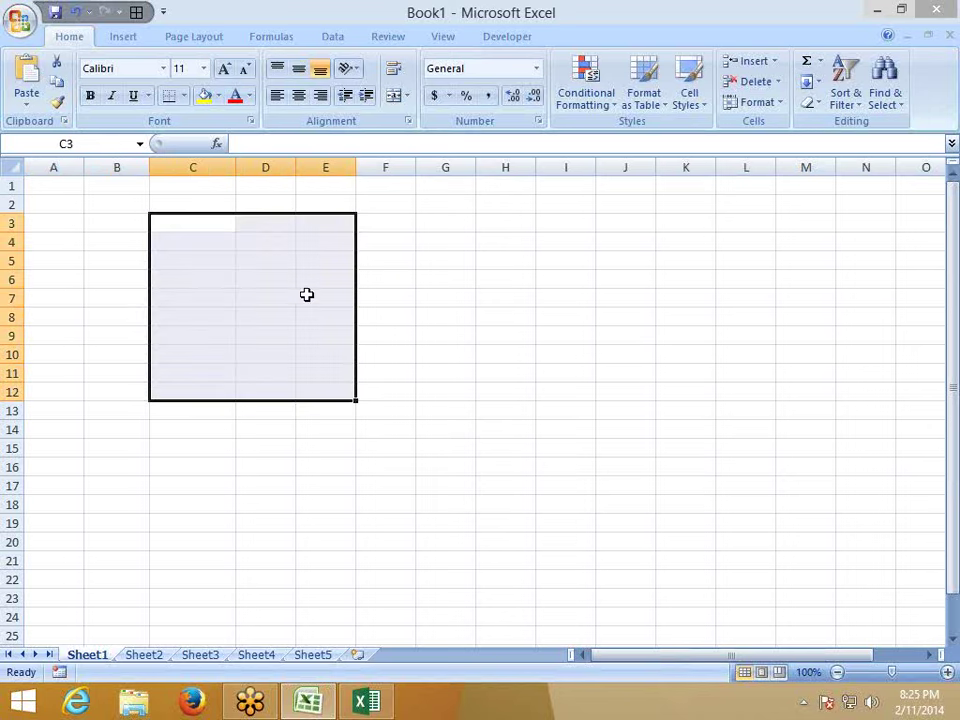
pyautogui.click(218, 95)
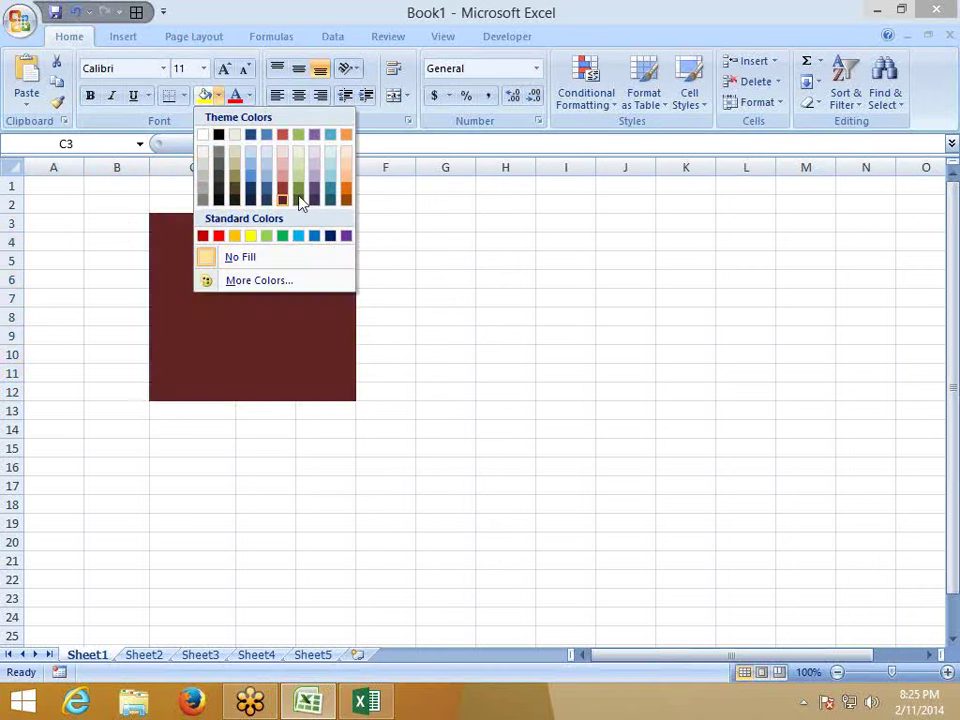
pyautogui.click(178, 100)
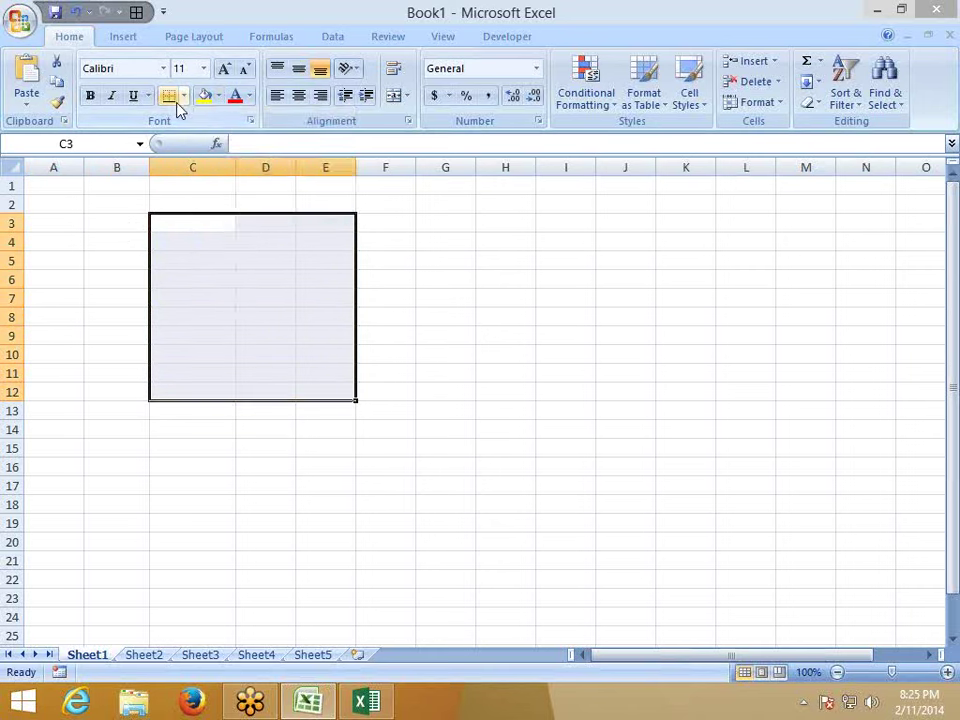
pyautogui.click(183, 96)
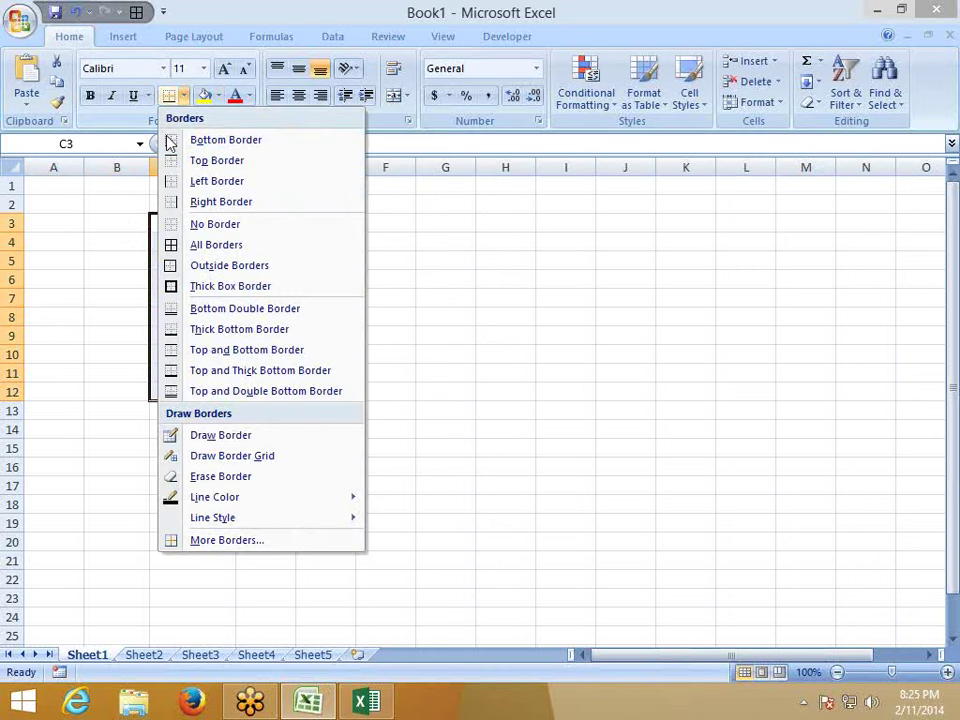
pyautogui.click(190, 248)
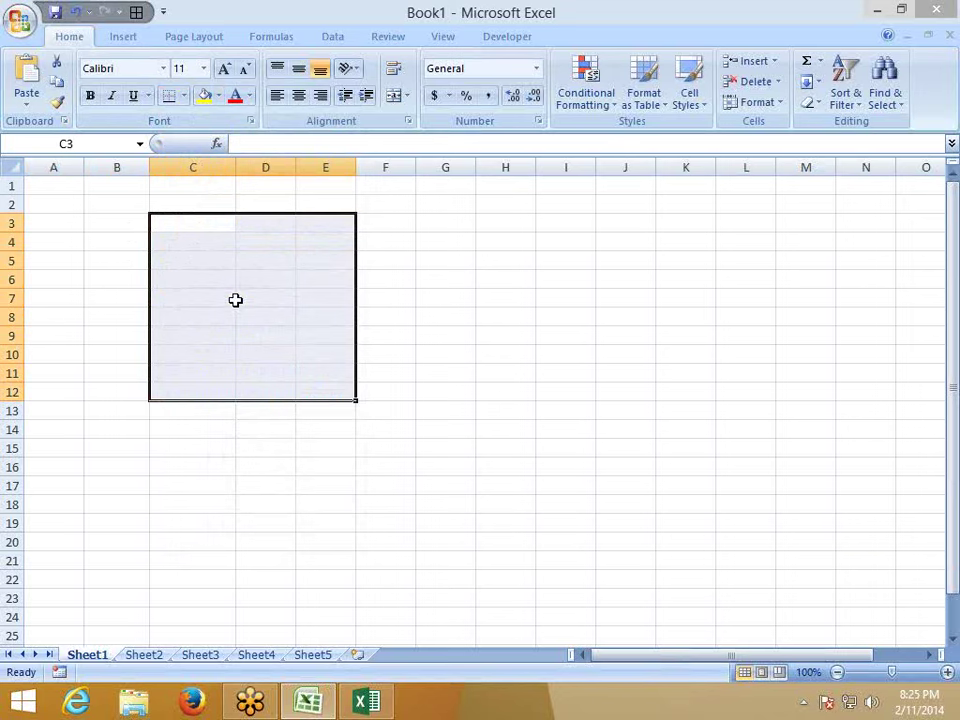
# - Fill the range C3:E12 with a dark gray theme color using the ribbon access keys
pyautogui.press('alt')
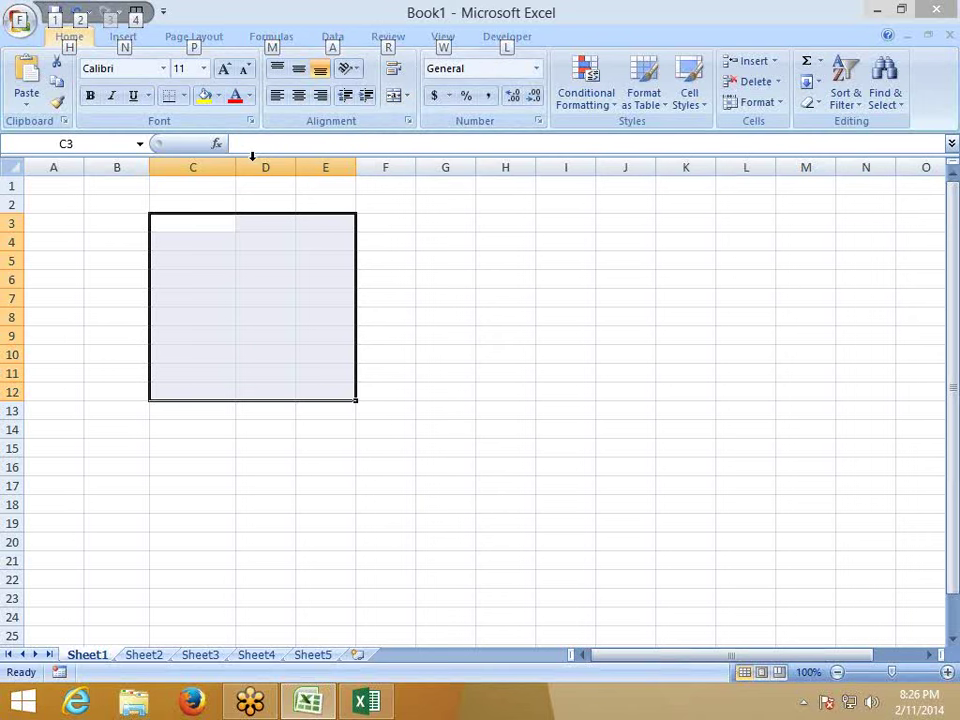
pyautogui.press('h')
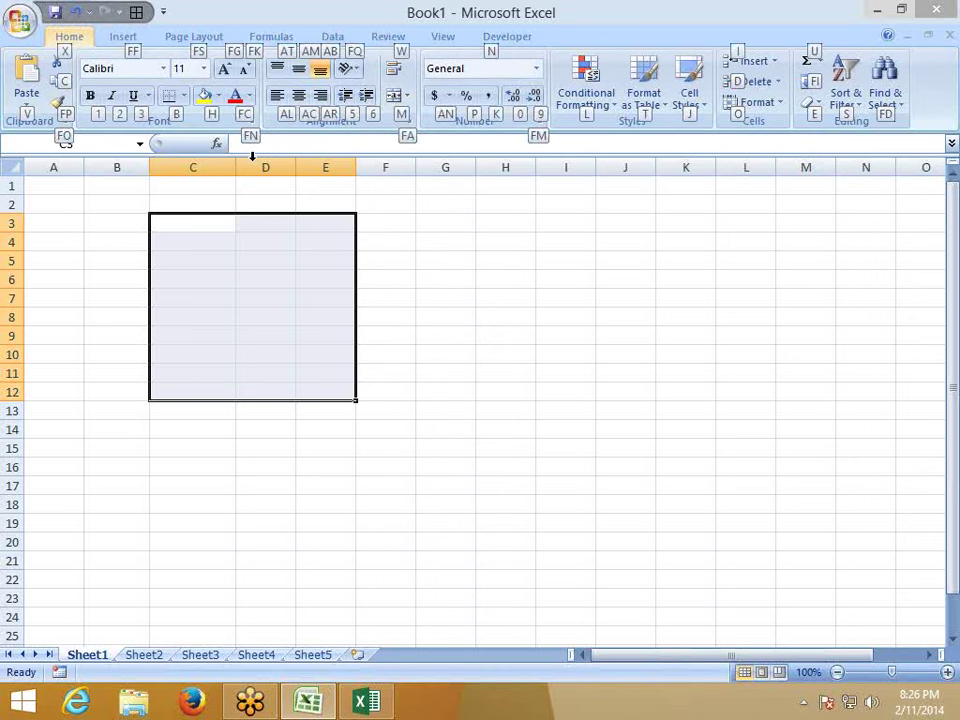
pyautogui.press('h')
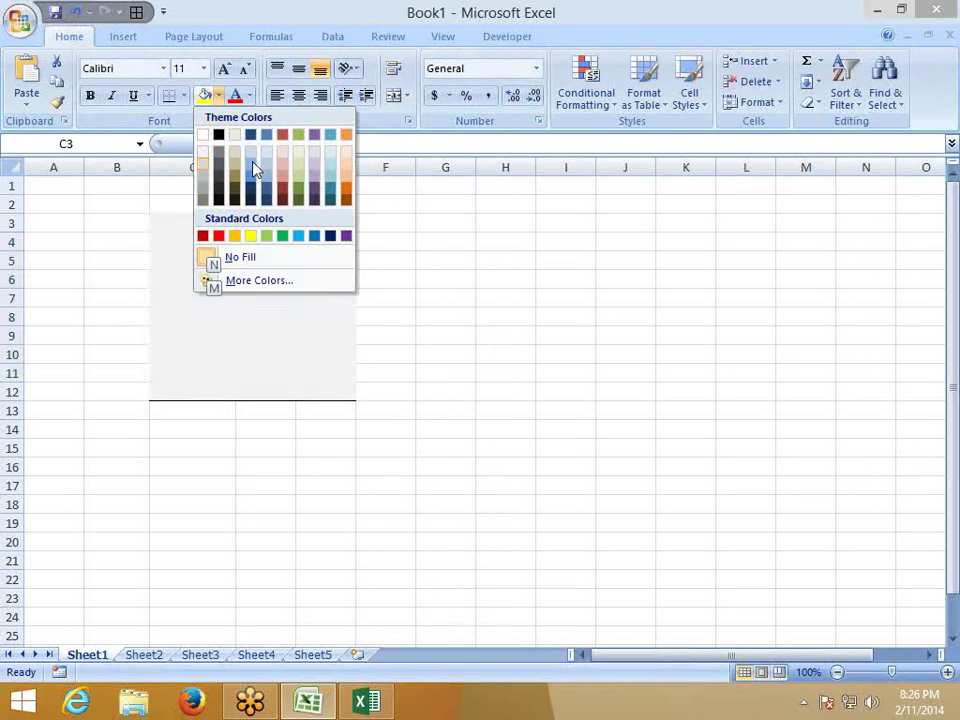
pyautogui.press('Up')
pyautogui.press('Return')
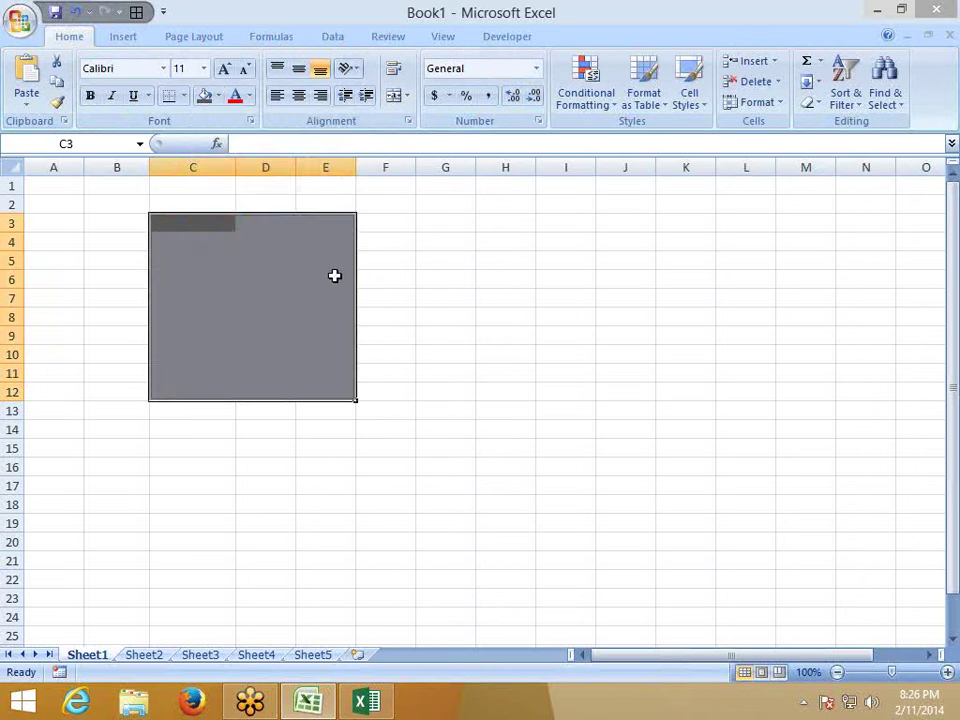
# - Fill the range G3:I12 with a tan theme color using the ribbon access keys
pyautogui.moveTo(425, 229); pyautogui.dragTo(549, 384)
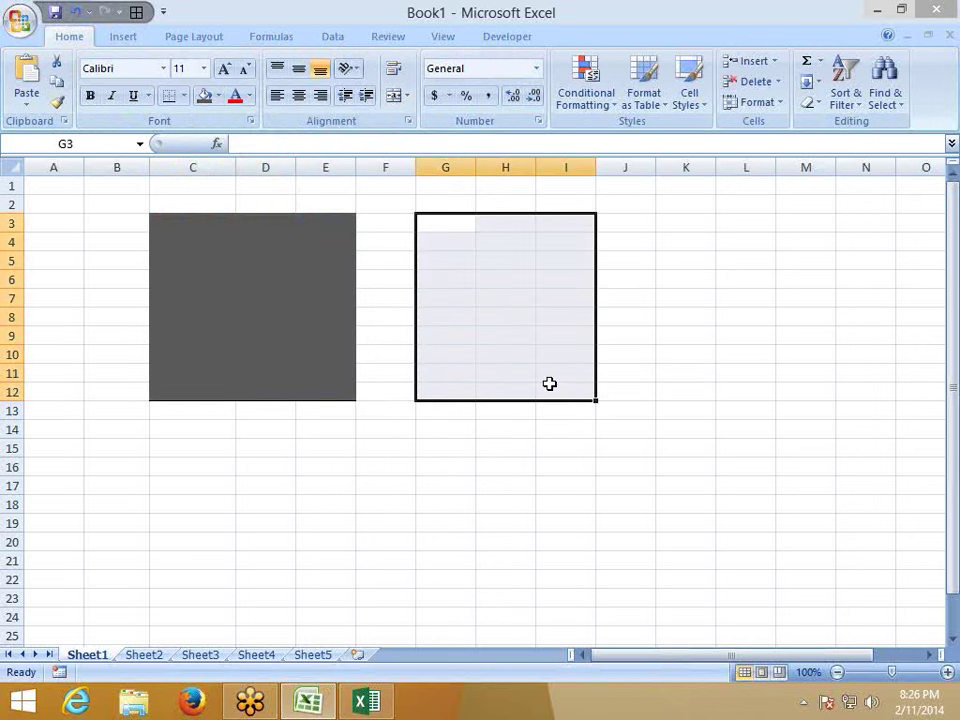
pyautogui.press('alt')
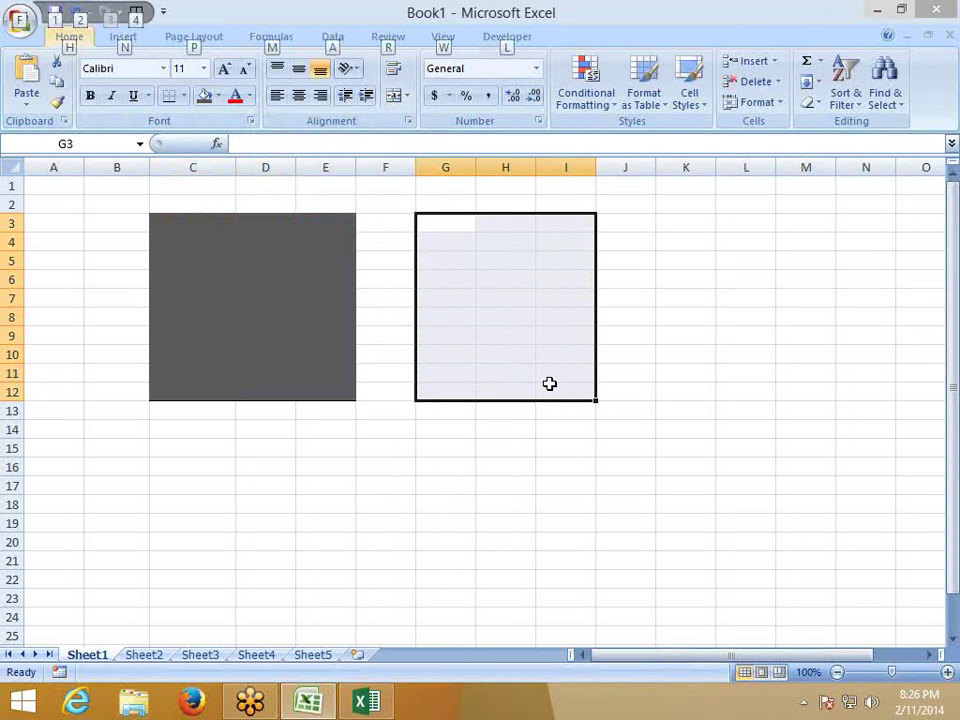
pyautogui.press('h')
pyautogui.press('h')
pyautogui.press('Down')
pyautogui.press('Right')
pyautogui.press('Right')
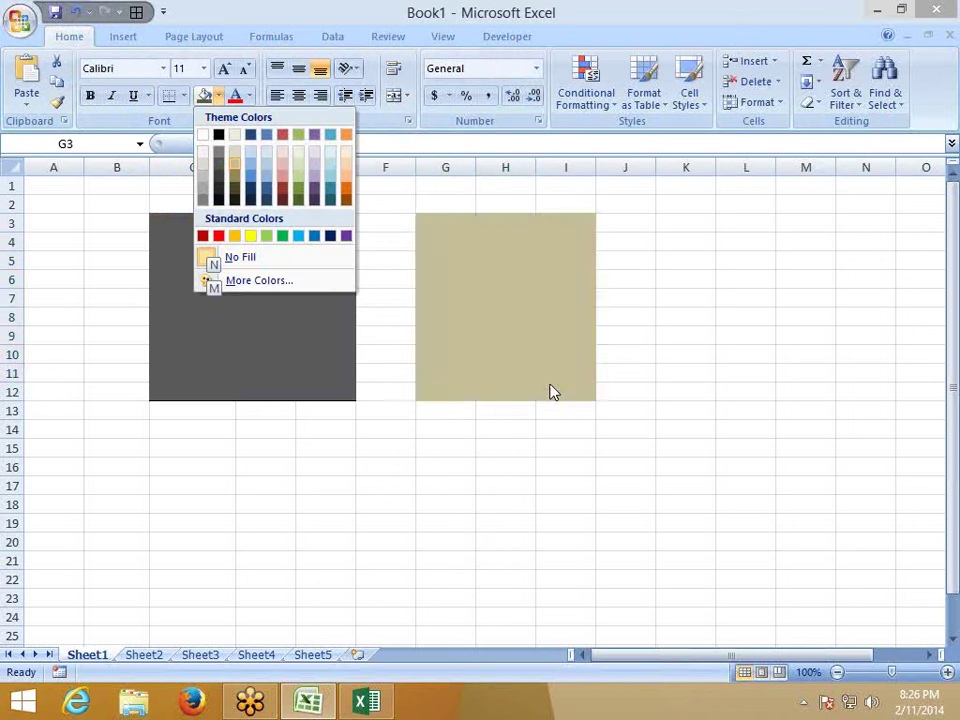
pyautogui.press('Return')
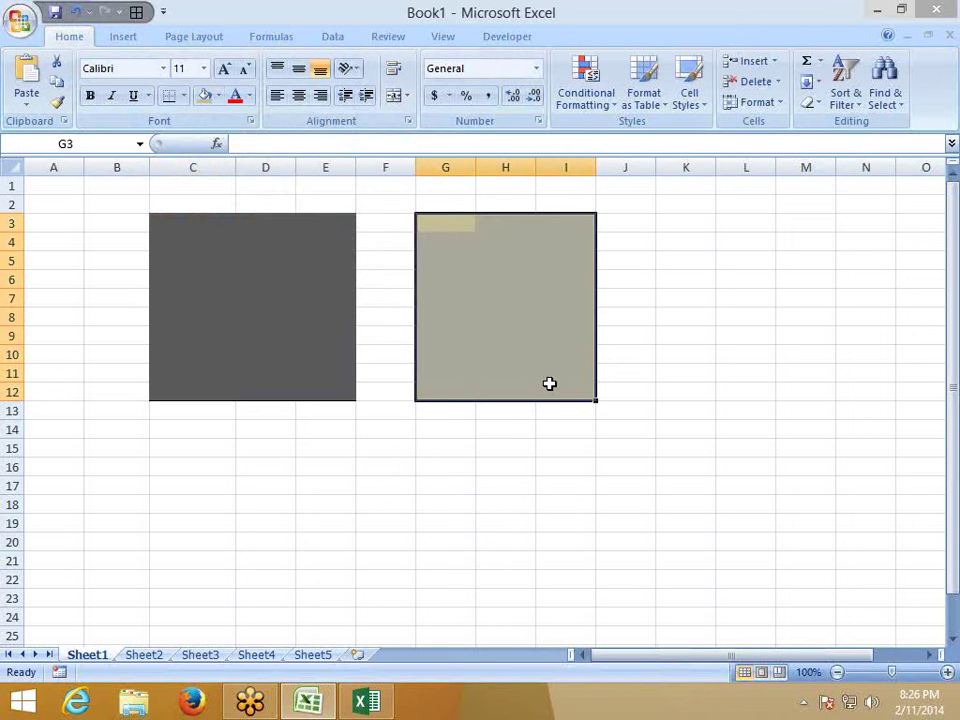
# - Apply All Borders to the tan range G3:I12
pyautogui.press('alt')
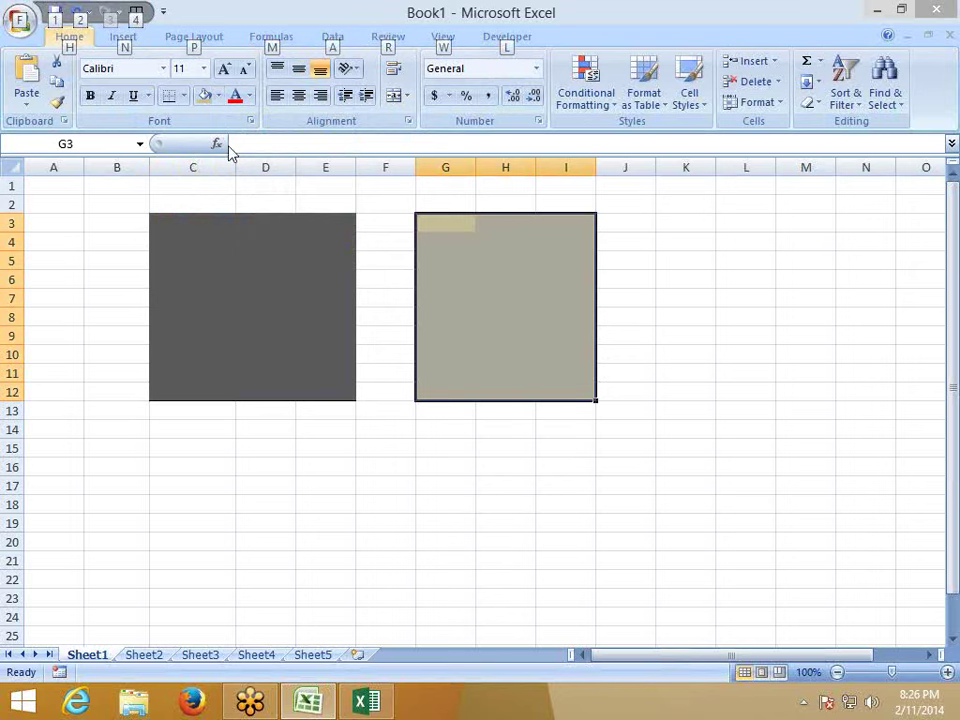
pyautogui.press('h')
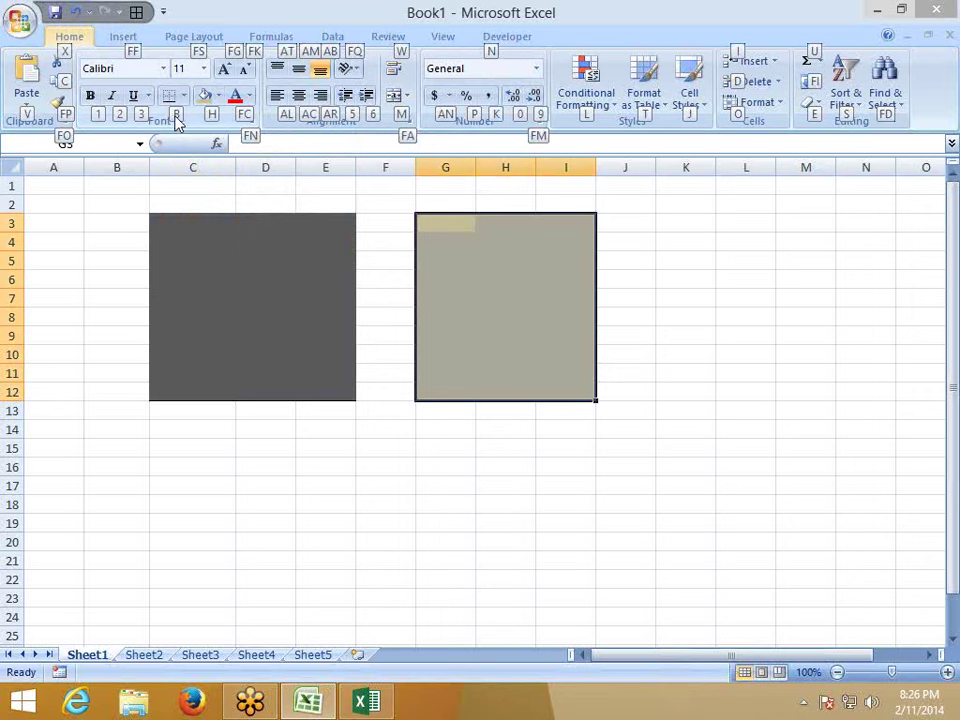
pyautogui.press('b')
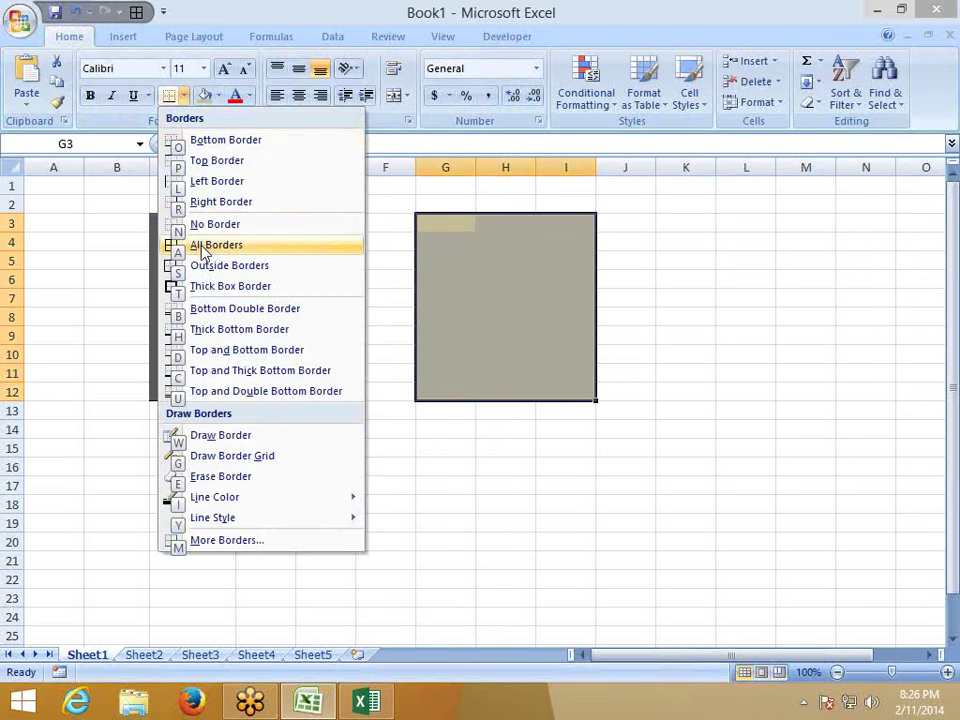
pyautogui.click(201, 246)
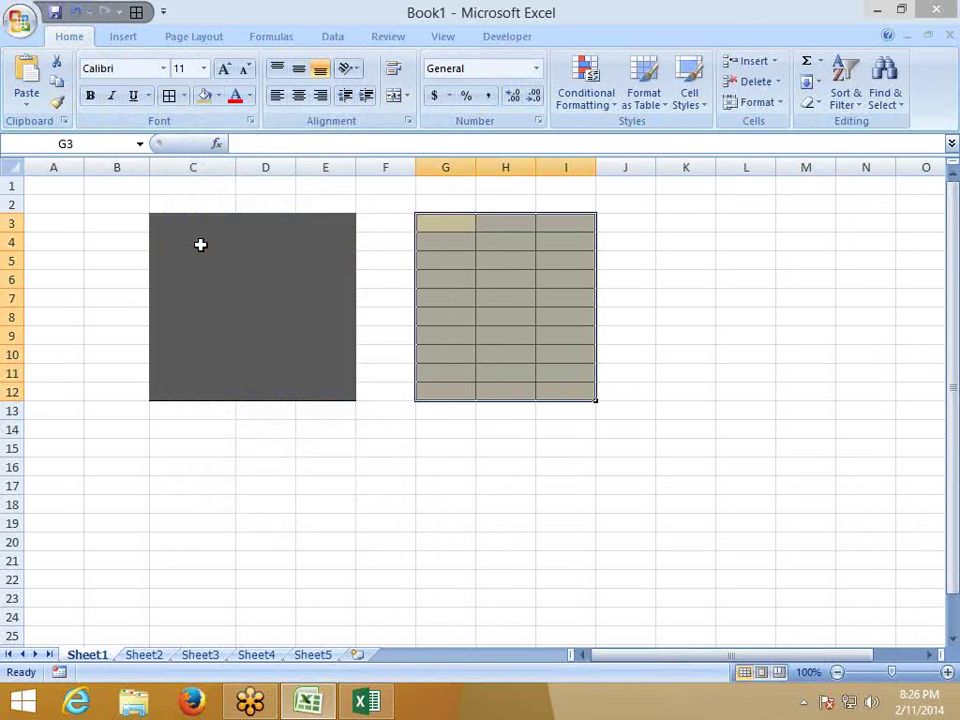
# - Select the range G16:I21 without the mouse and apply All Borders to it
pyautogui.press('Down')
pyautogui.press('Down')
pyautogui.press('Down')
pyautogui.press('Down')
pyautogui.press('Down')
pyautogui.press('Down')
pyautogui.press('Down')
pyautogui.press('Down')
pyautogui.press('Down')
pyautogui.press('Down')
pyautogui.press('Down')
pyautogui.press('Down')
pyautogui.press('Down')
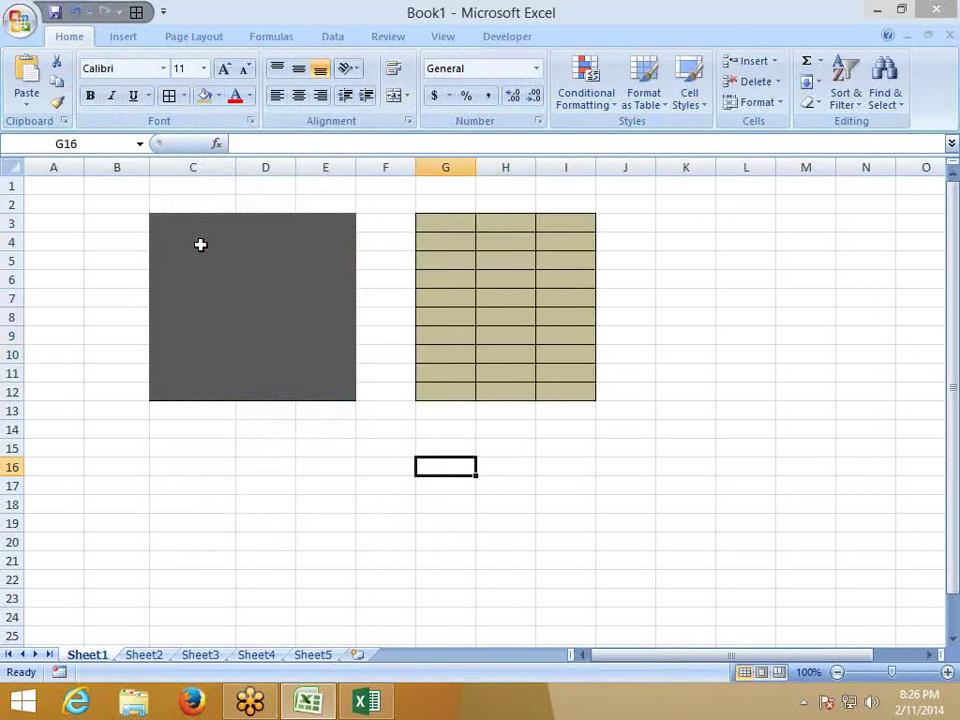
pyautogui.hotkey('shift', 'Right')
pyautogui.hotkey('shift', 'Right')
pyautogui.hotkey('shift', 'Right')
pyautogui.hotkey('shift', 'Left')
pyautogui.hotkey('shift', 'Down')
pyautogui.hotkey('shift', 'Down')
pyautogui.hotkey('shift', 'Down')
pyautogui.hotkey('shift', 'Down')
pyautogui.hotkey('shift', 'Down')
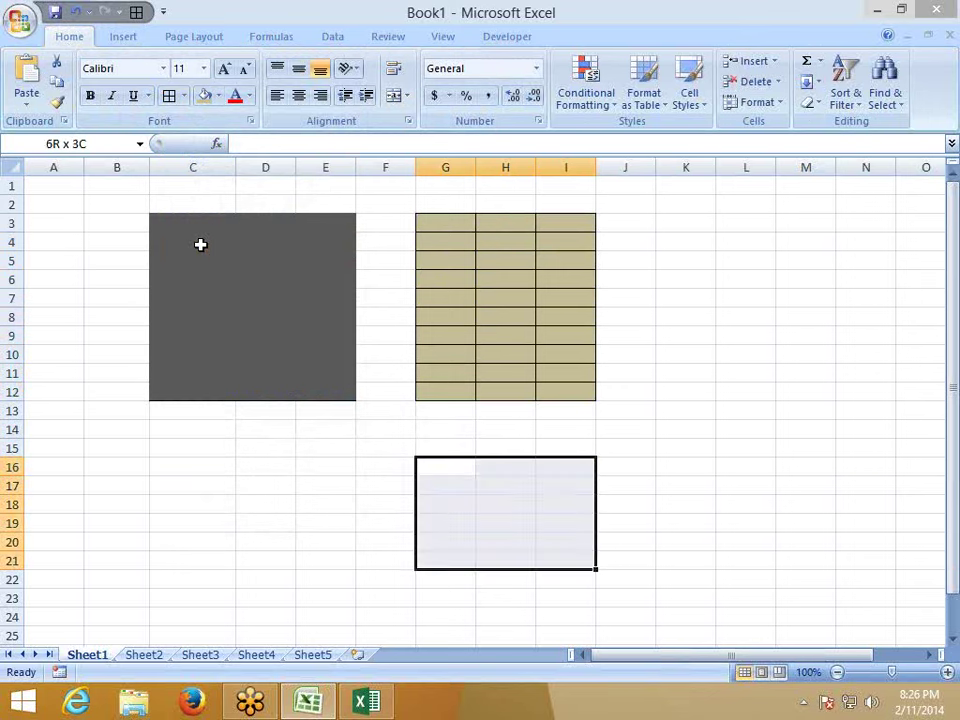
pyautogui.press('alt')
pyautogui.press('h')
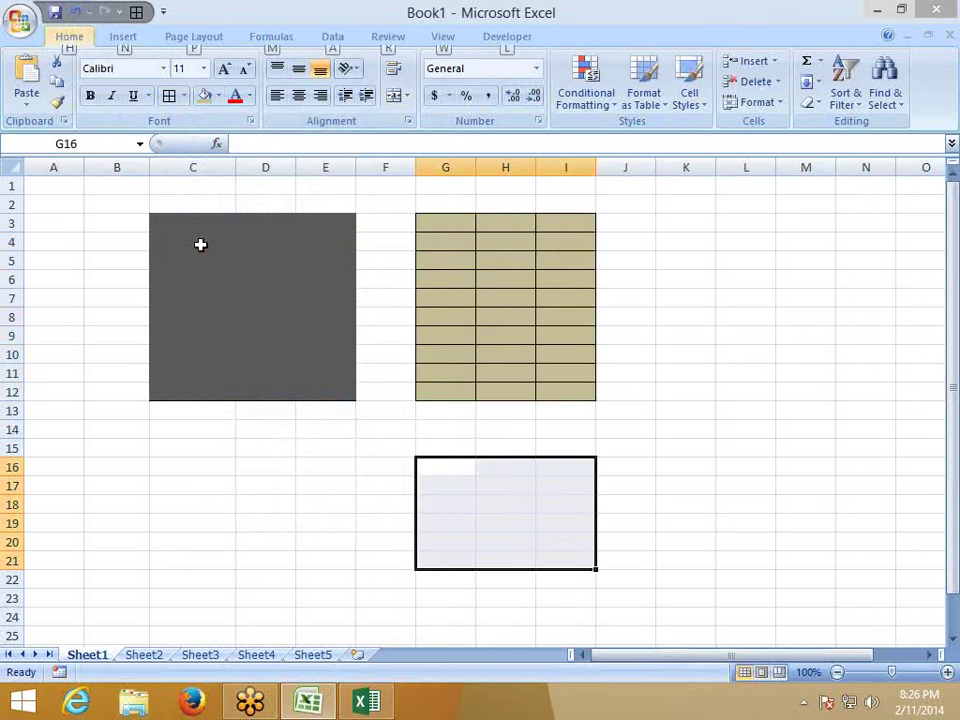
pyautogui.press('b')
pyautogui.press('a')
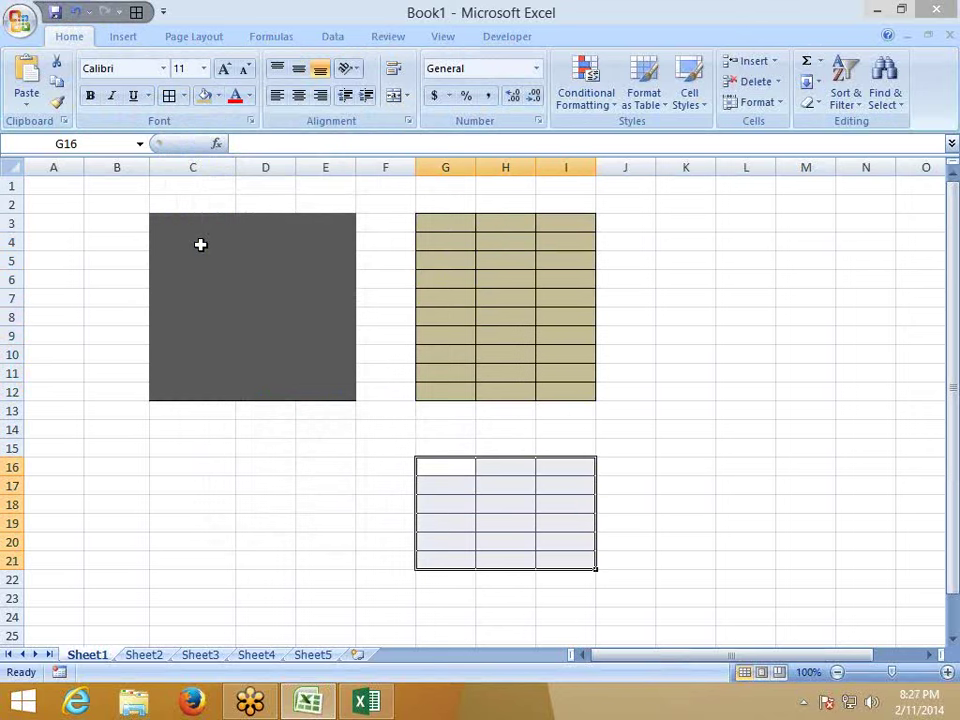
# - Make C16 the active cell and view the access keys of the Home commands
pyautogui.press('Left')
pyautogui.press('Left')
pyautogui.press('Left')
pyautogui.press('Left')
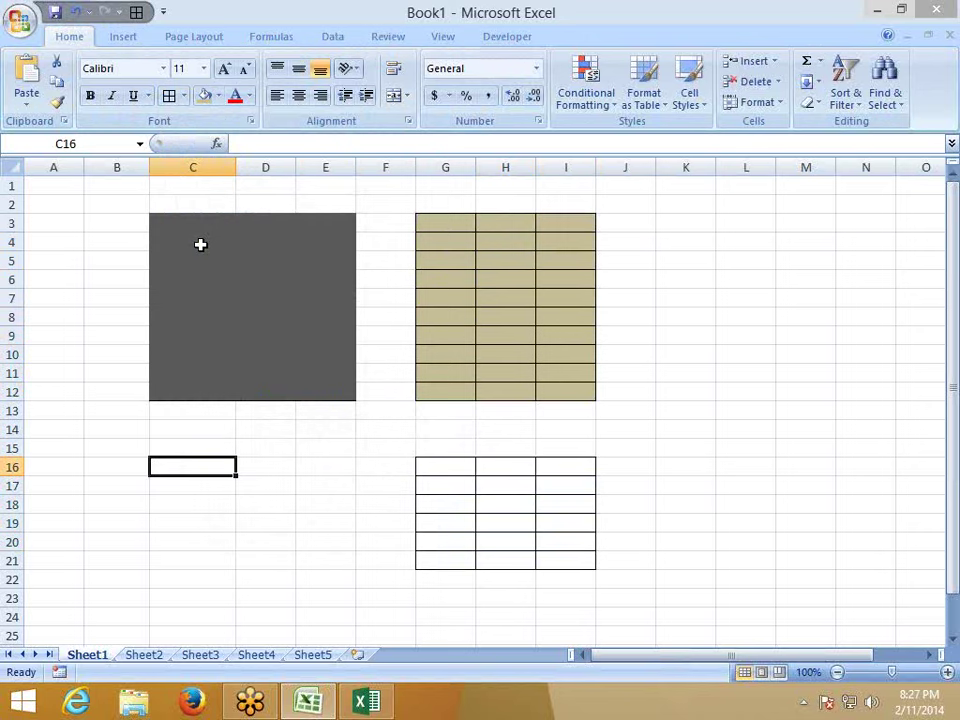
pyautogui.press('alt')
pyautogui.press('h')
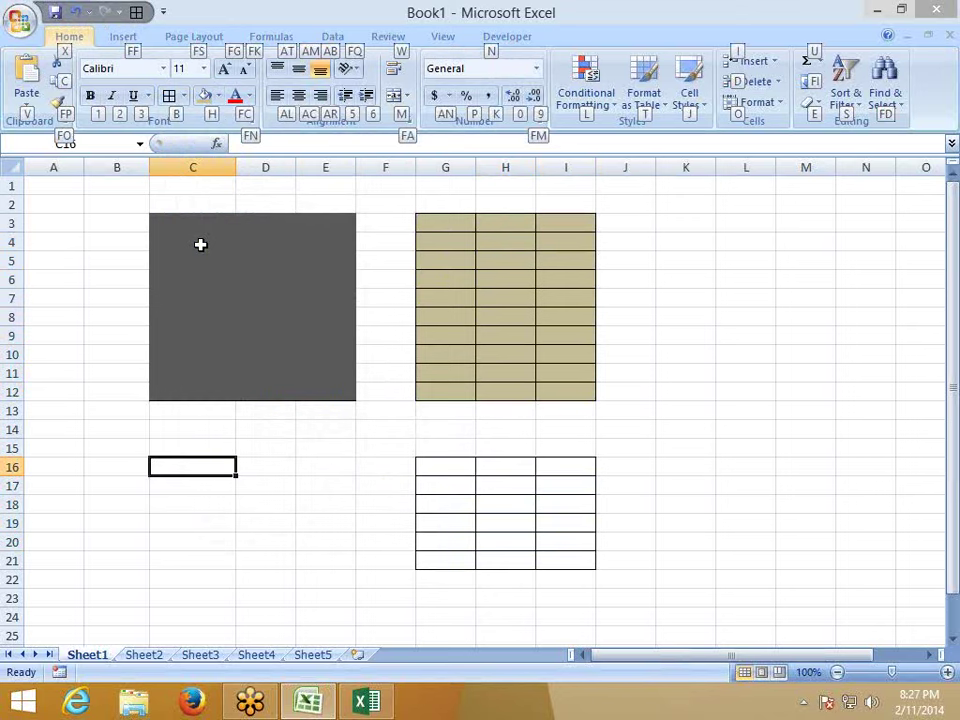
pyautogui.press('alt')
# - Bring up the Open dialog through the access keys and cancel it without opening a file
pyautogui.press('alt')
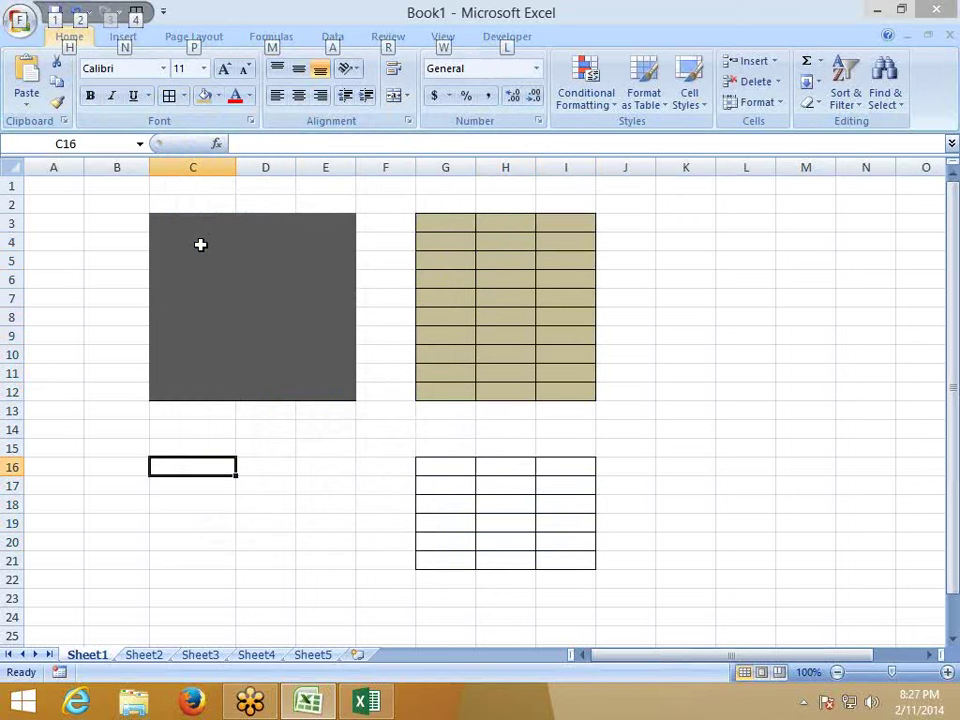
pyautogui.press('f')
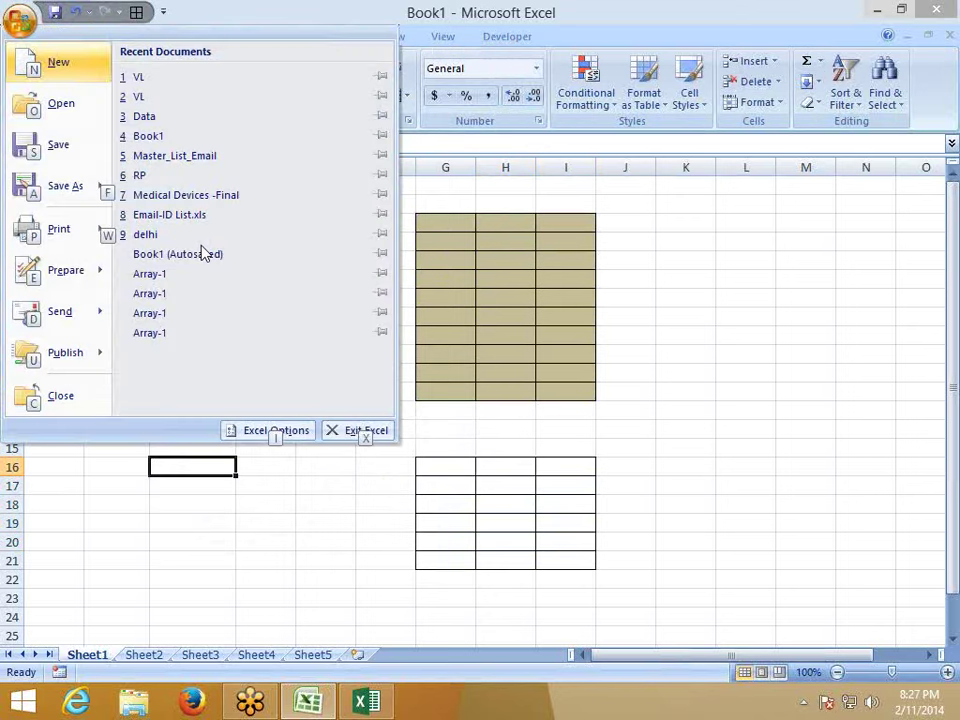
pyautogui.press('o')
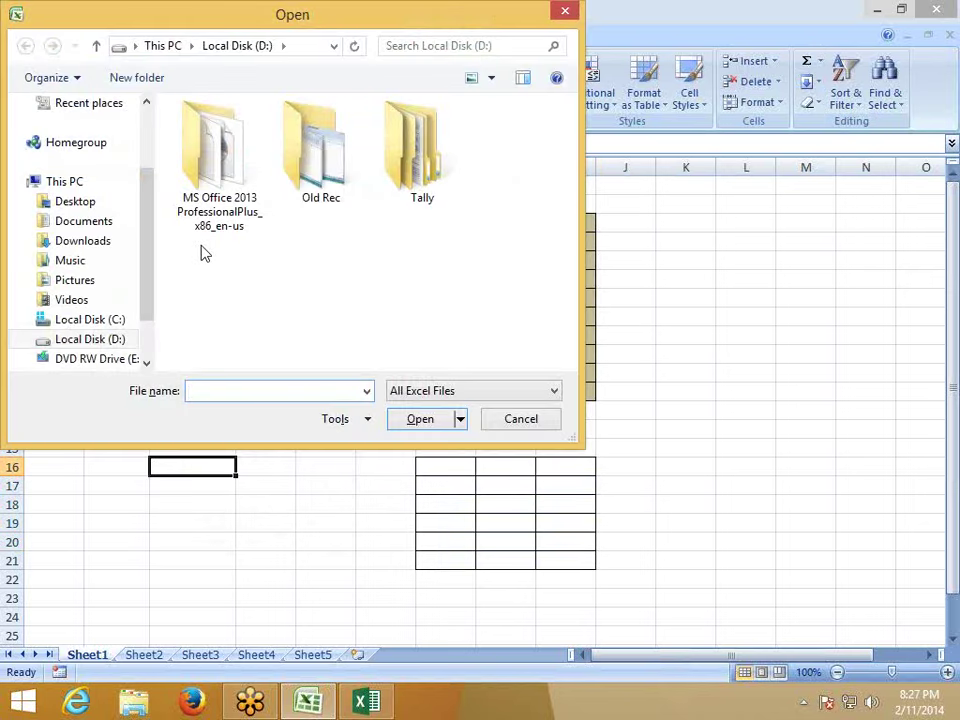
pyautogui.press('Escape')
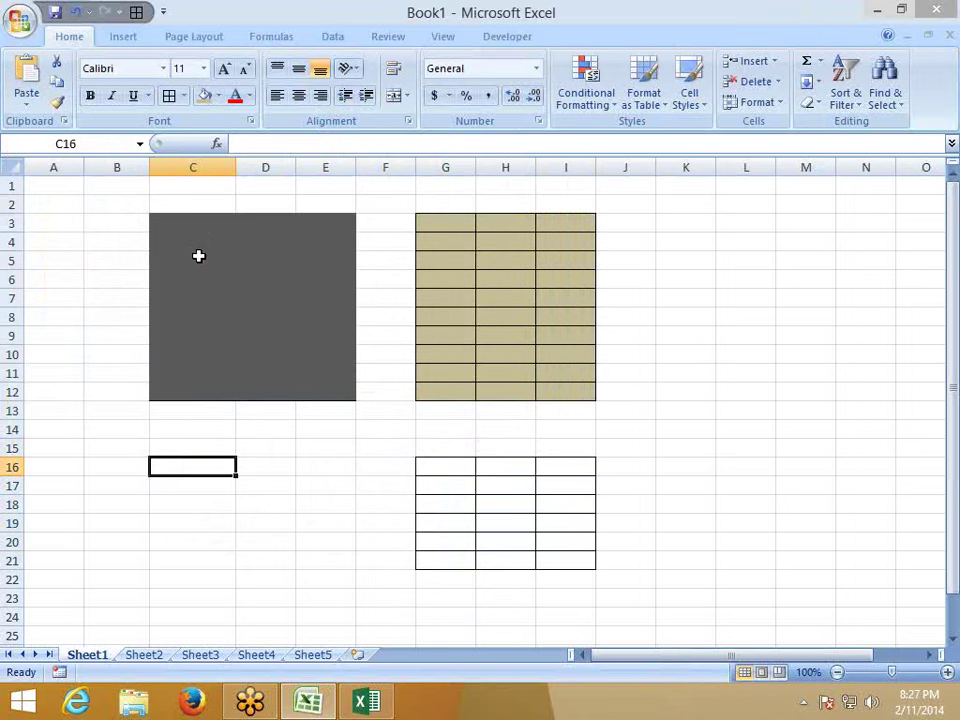
# - Switch to Firefox, go to google.co.in and open Google Images
pyautogui.click(195, 704)
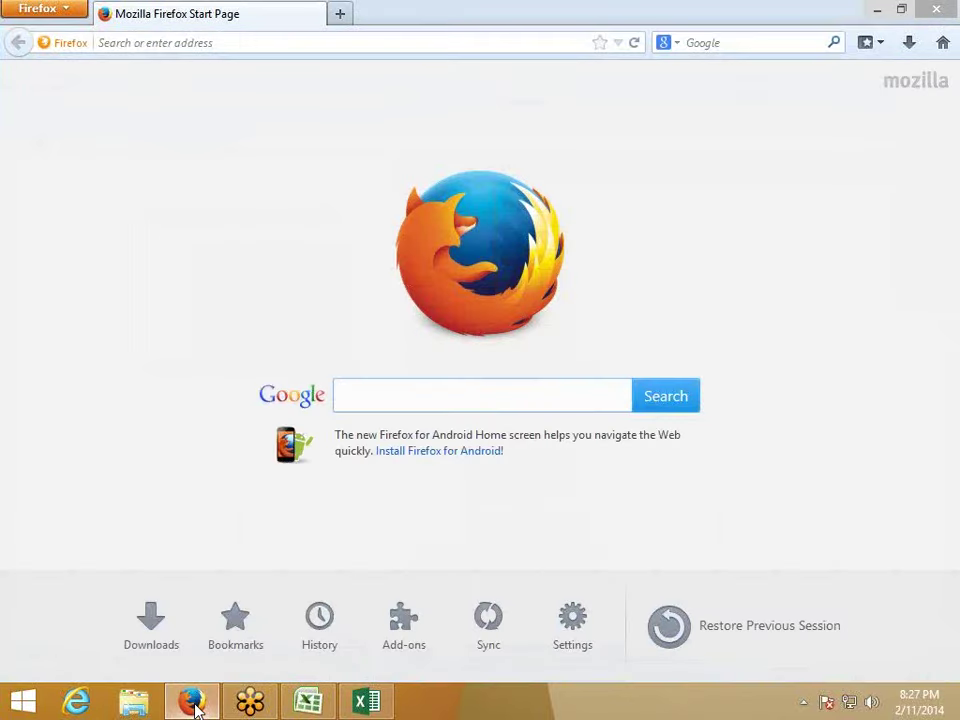
pyautogui.click(170, 44)
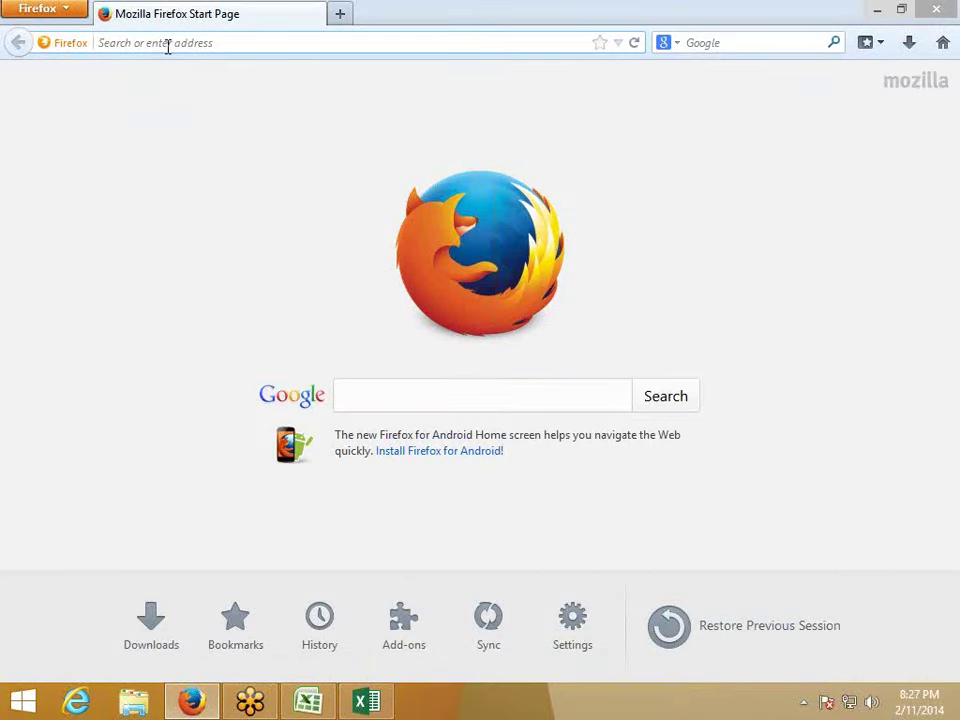
pyautogui.write('google.co.in/')
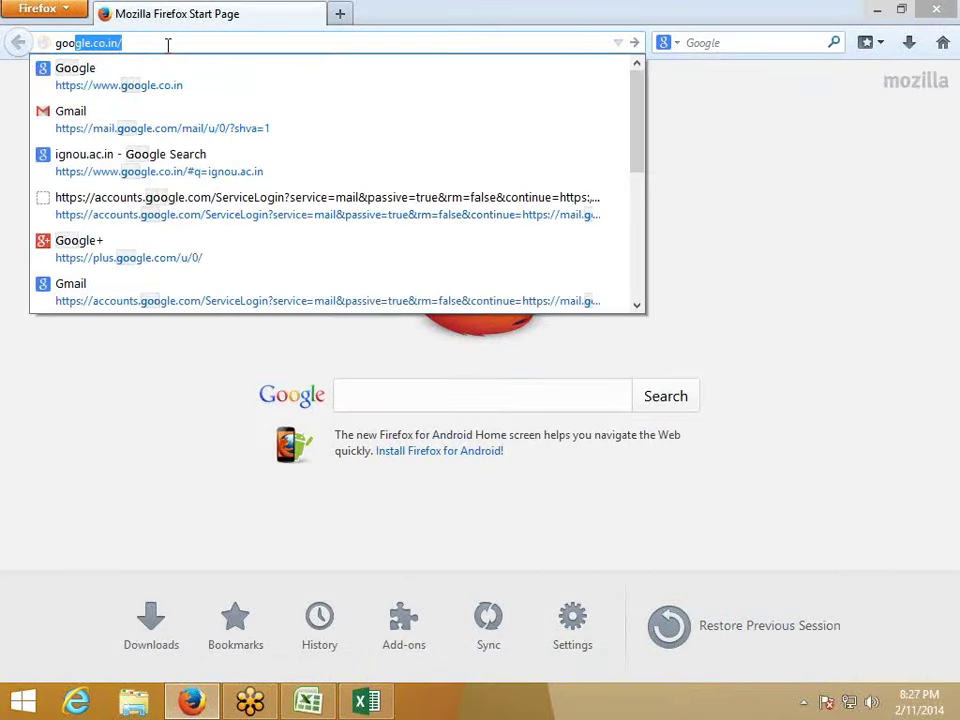
pyautogui.press('Return')
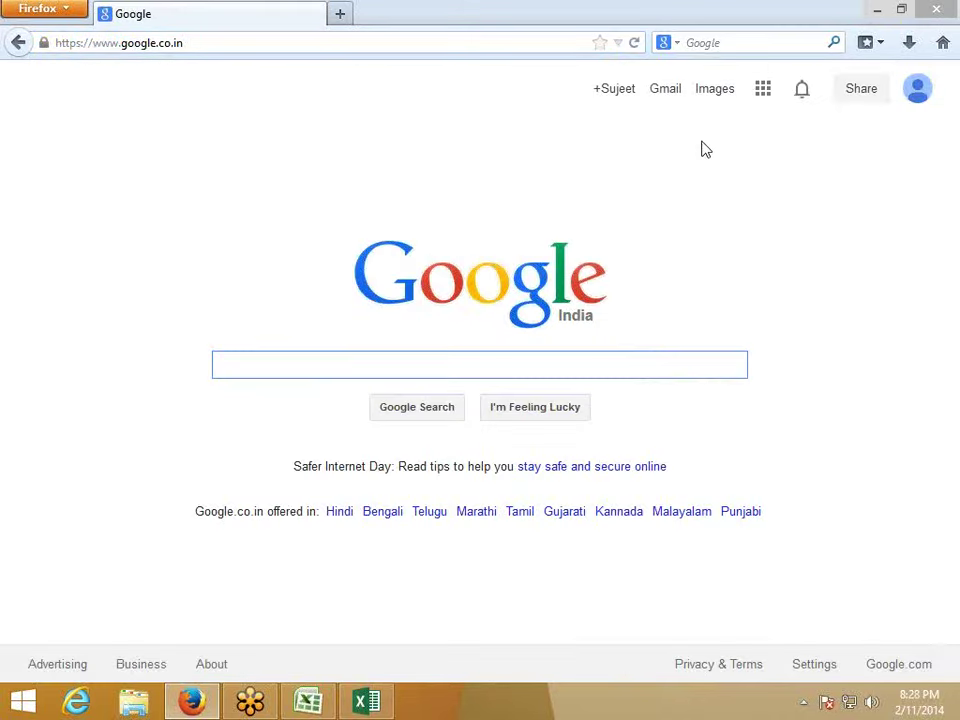
pyautogui.click(708, 92)
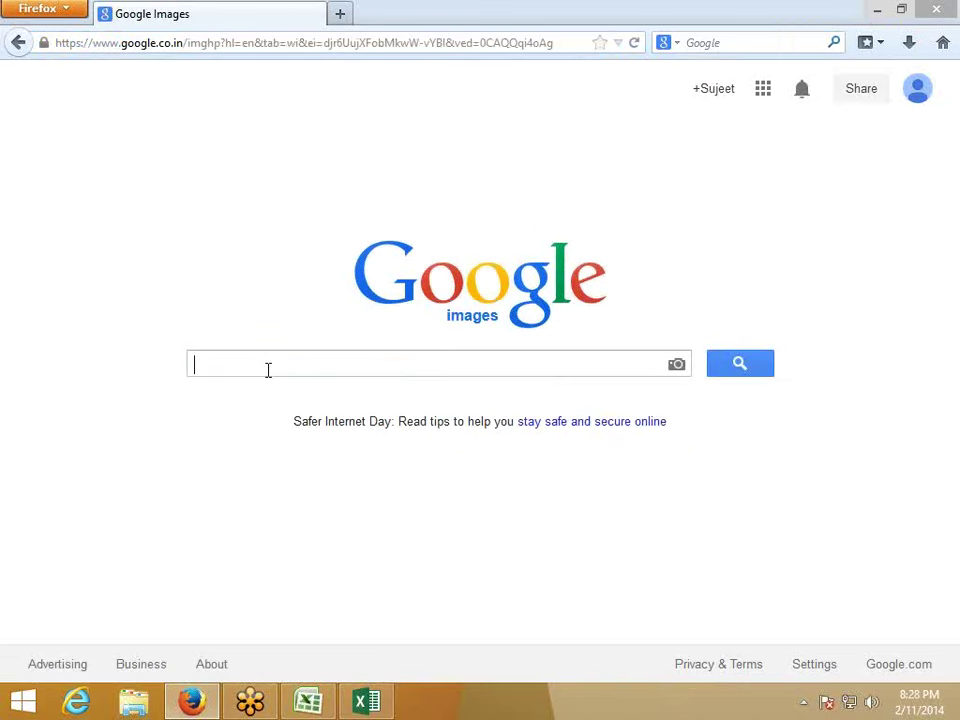
# - Search Google Images for "keyboard"
pyautogui.write('ke')
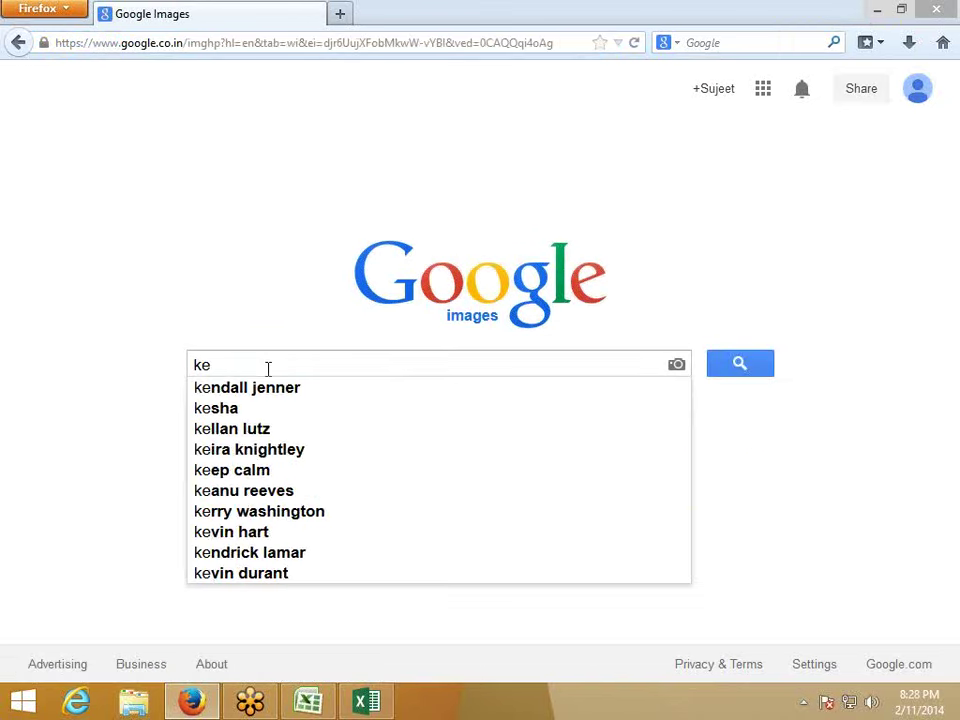
pyautogui.write('yboard')
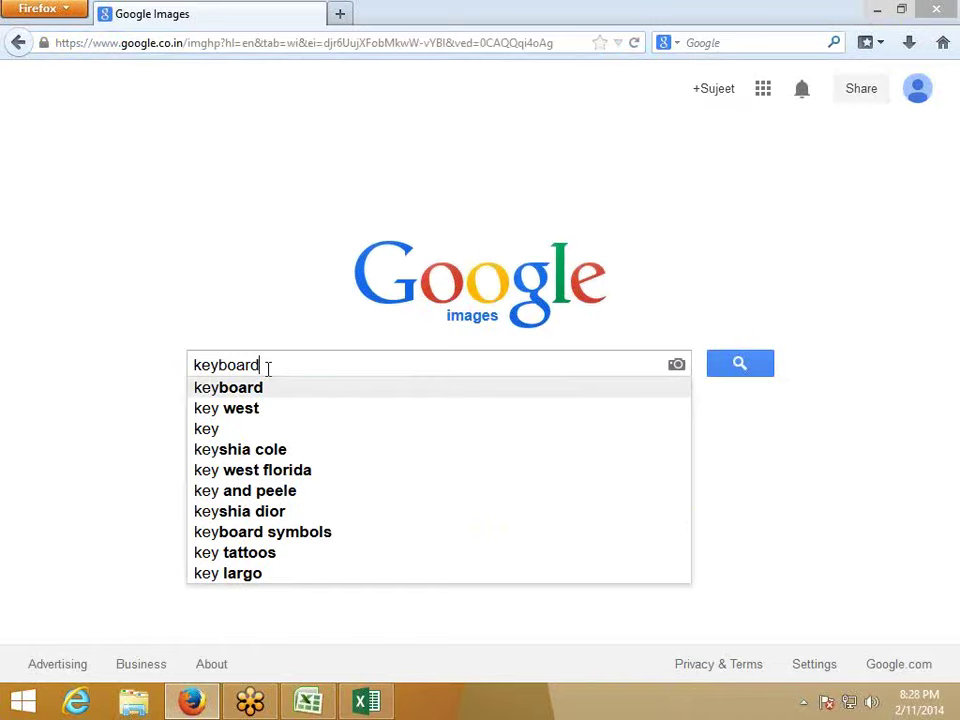
pyautogui.press('Return')
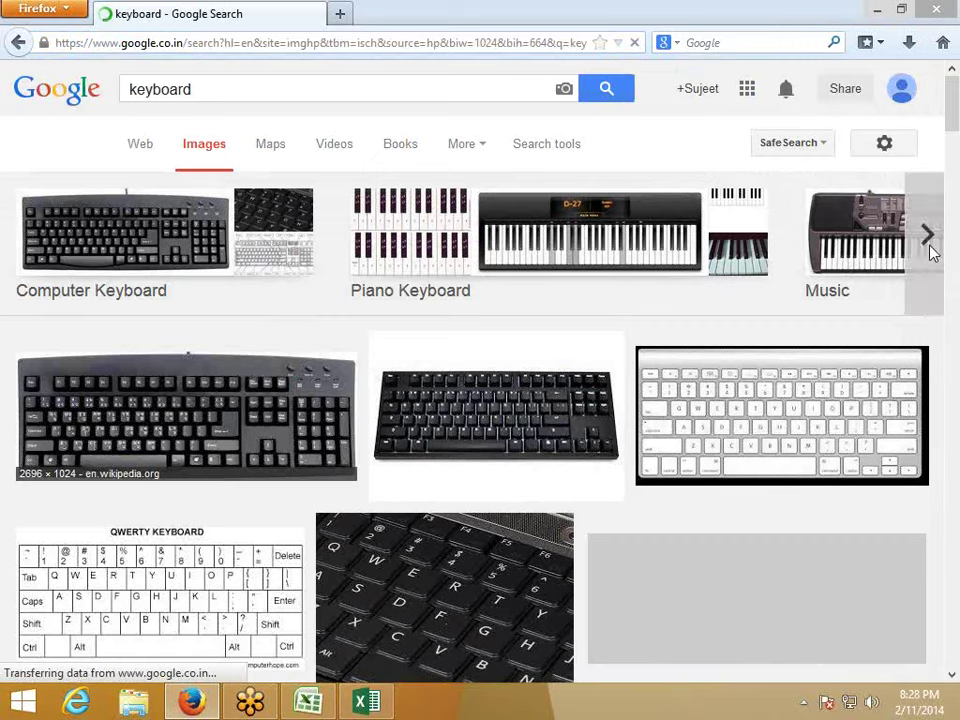
# - Open the preview of Bijoy_Keyboard_image.jpg and circle the key between the right Windows and Ctrl keys with the drawing pen
pyautogui.rightClick(840, 302)
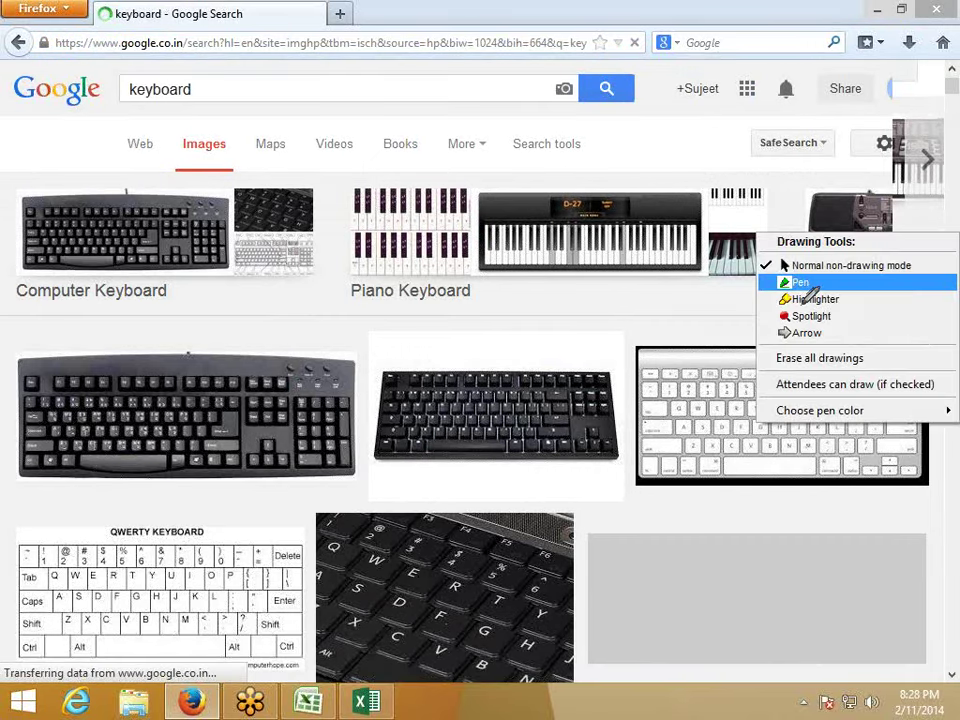
pyautogui.click(800, 283)
pyautogui.click(186, 414)
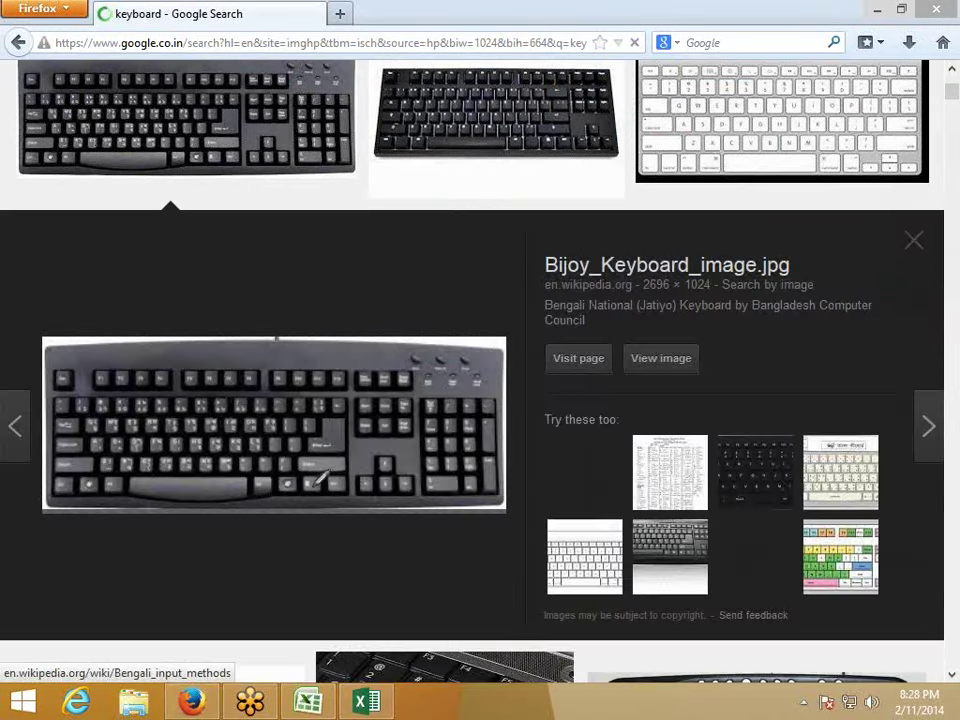
pyautogui.moveTo(300, 485)
pyautogui.mouseDown()
pyautogui.moveTo(310, 495)
pyautogui.moveTo(323, 477)
pyautogui.mouseUp()
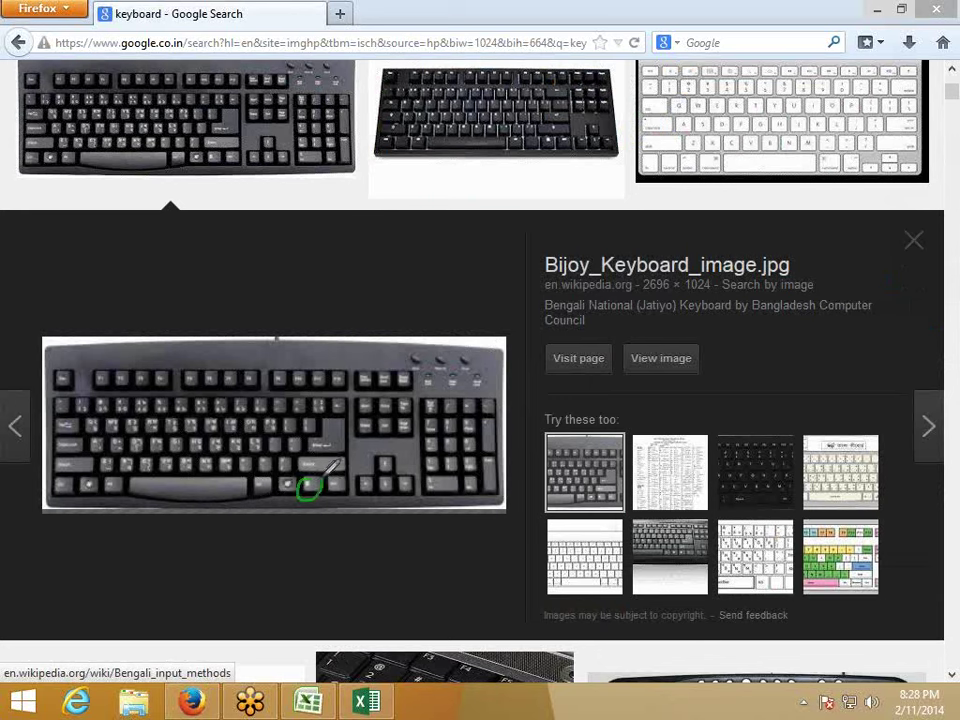
pyautogui.rightClick(256, 574)
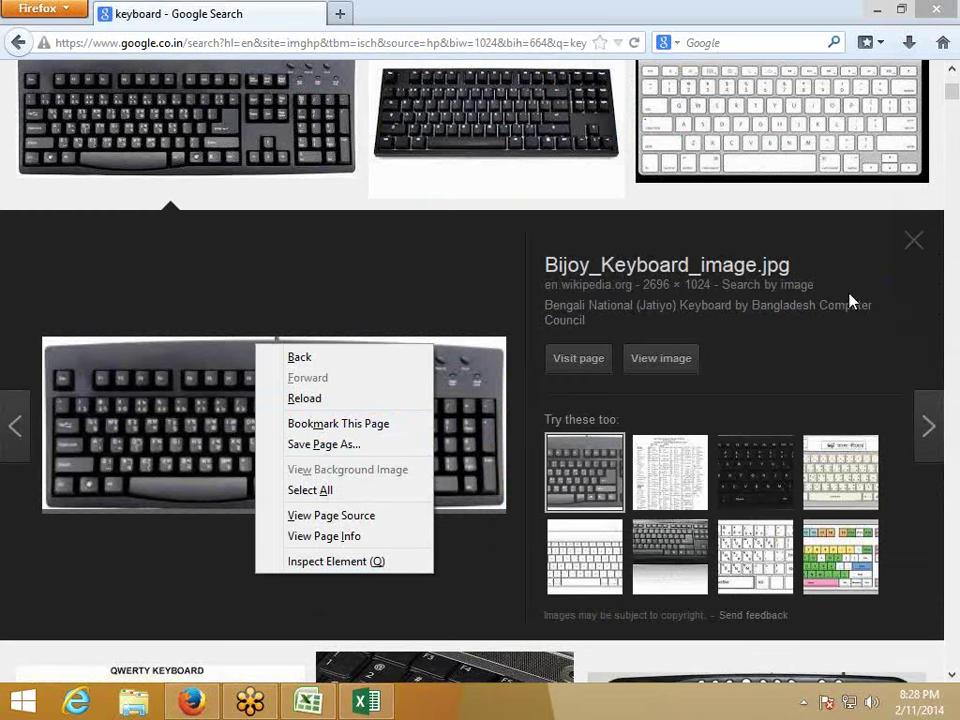
# - Switch to the Book1 workbook in Excel, dismiss the leftover browser context menu and make C18 the active cell
pyautogui.click(316, 704)
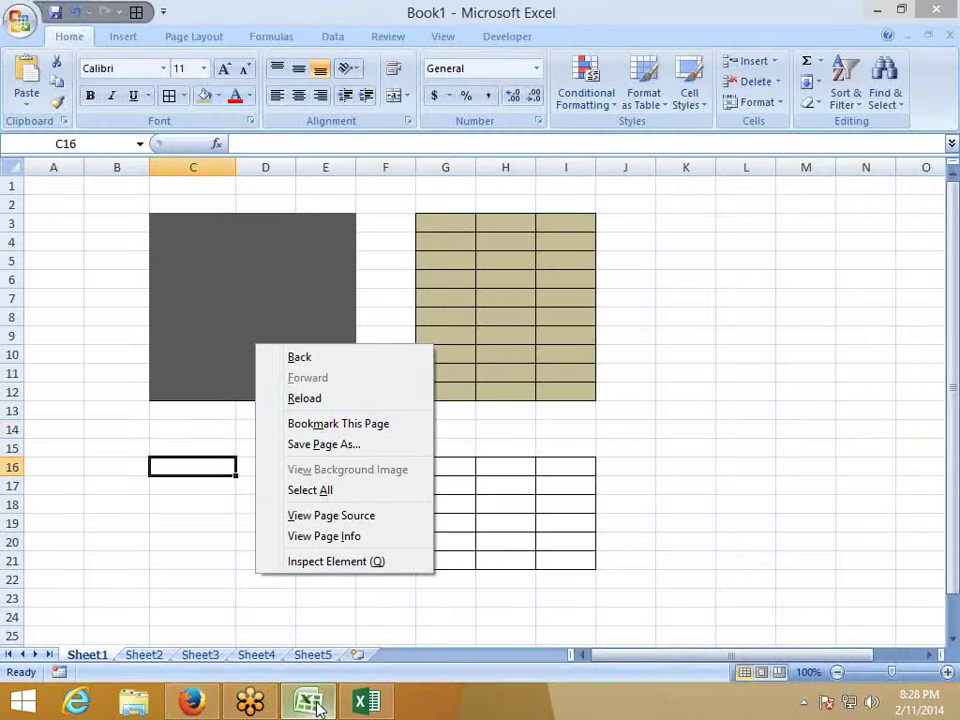
pyautogui.click(210, 426)
pyautogui.hotkey('ctrl', 'Up')
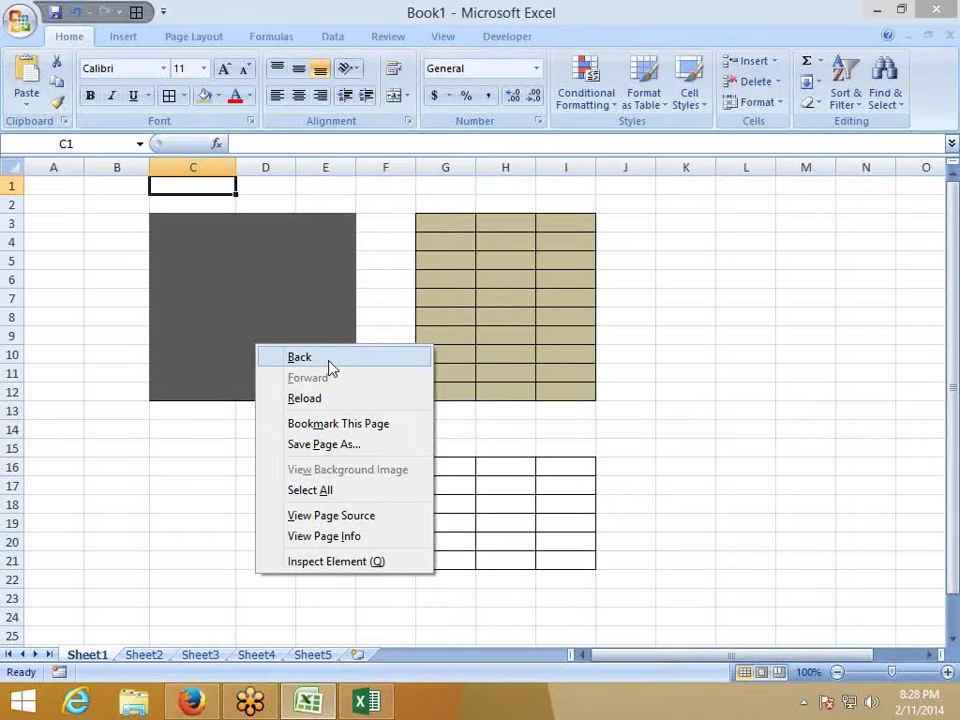
pyautogui.click(300, 358)
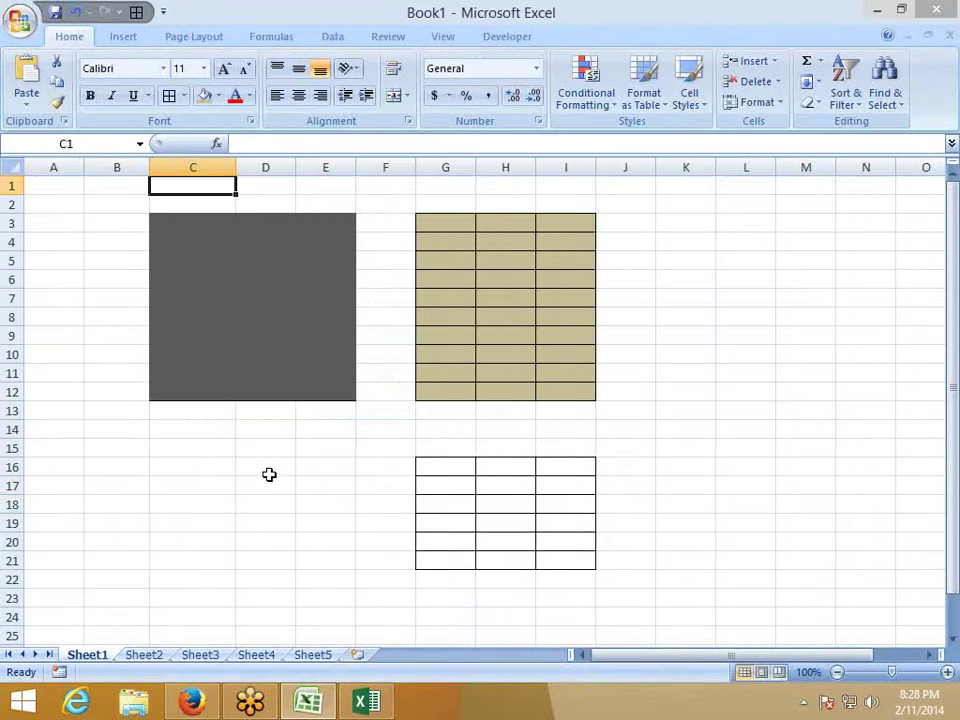
pyautogui.click(229, 510)
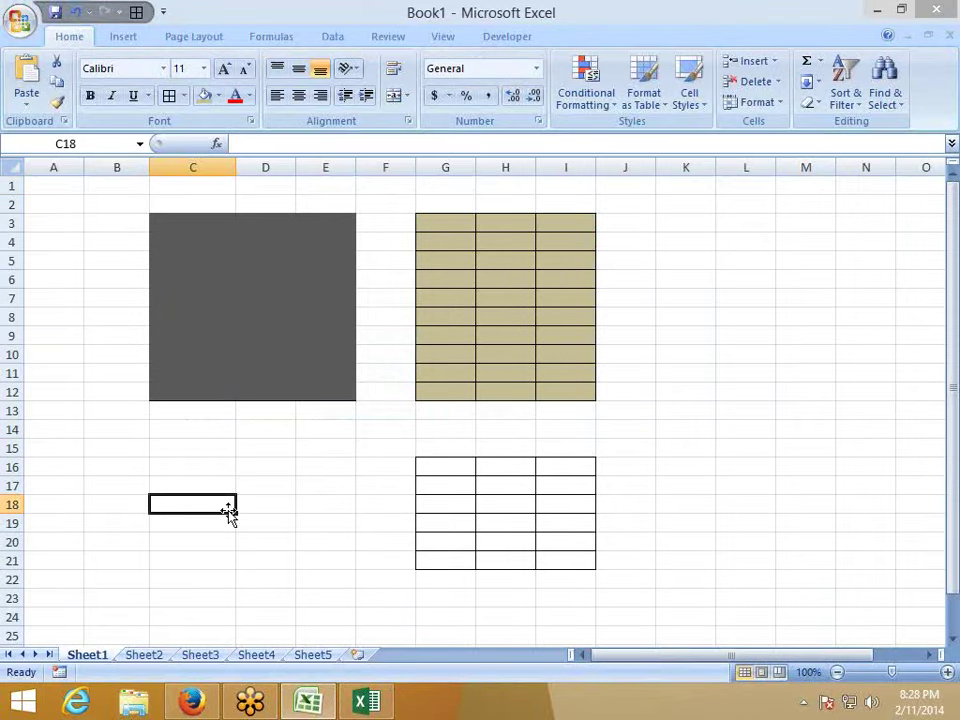
# - Open Format Cells for C18 and choose the Accounting number format with 0 decimal places
pyautogui.rightClick(229, 512)
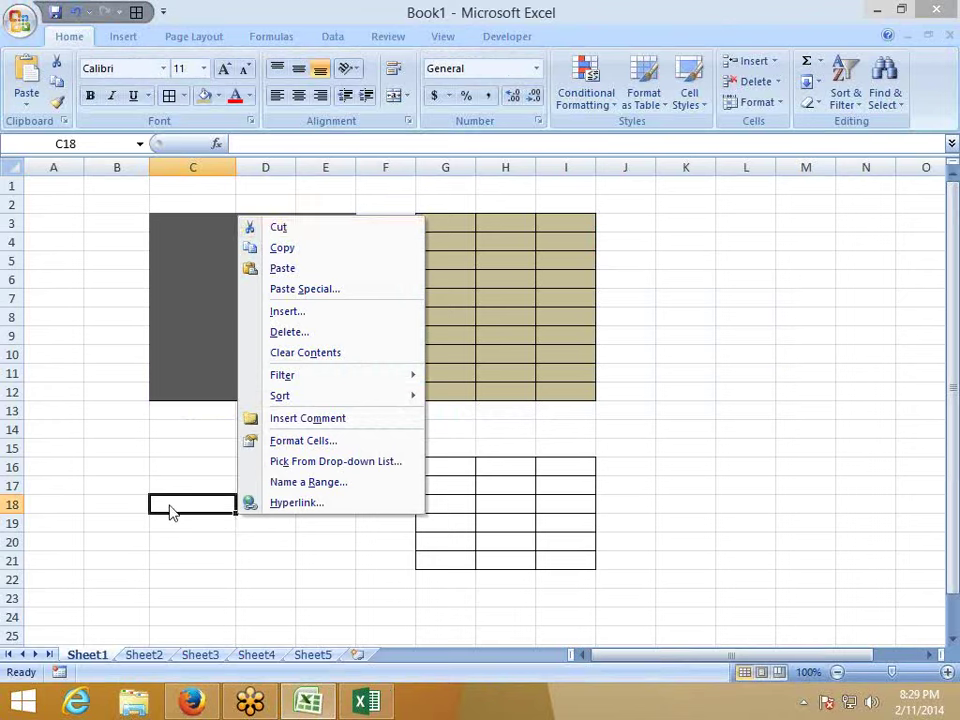
pyautogui.press('f')
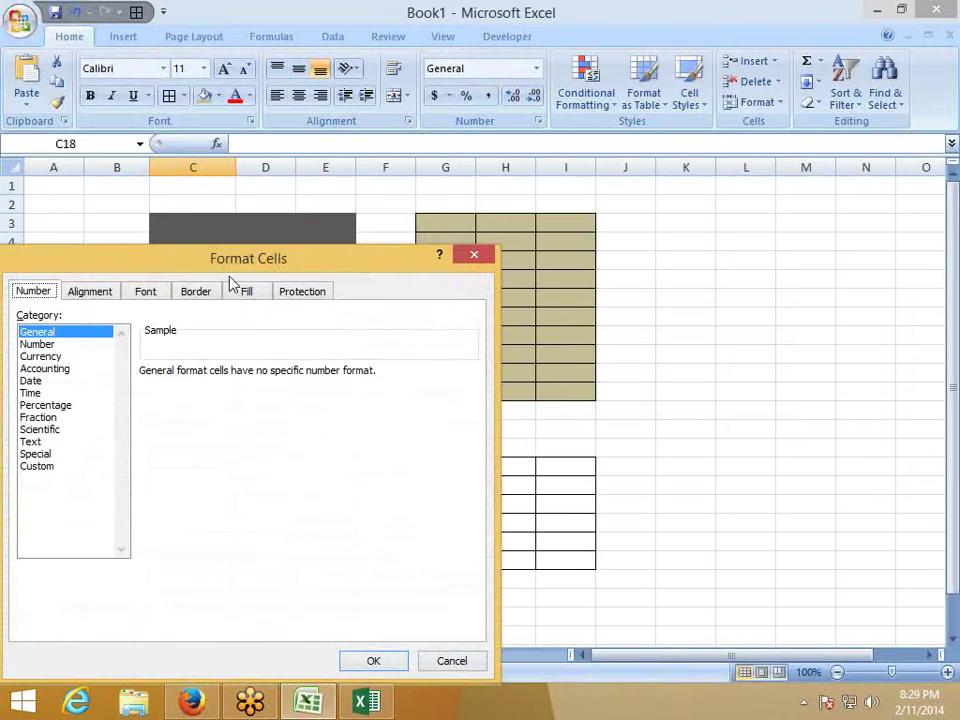
pyautogui.moveTo(250, 258); pyautogui.dragTo(397, 191)
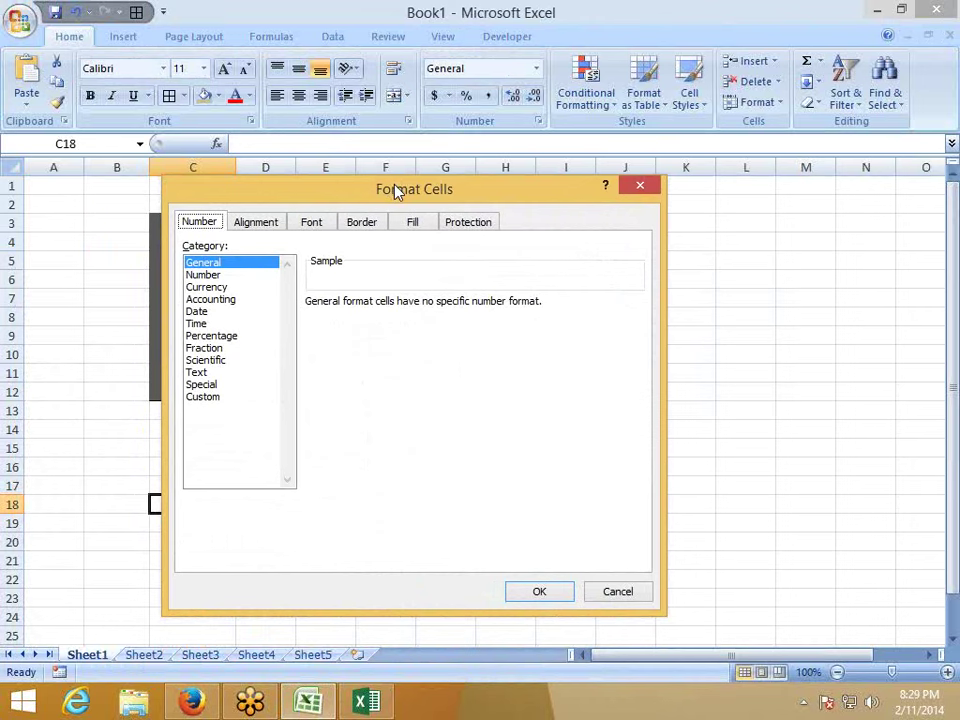
pyautogui.press('Tab')
pyautogui.press('Down')
pyautogui.press('Down')
pyautogui.press('Down')
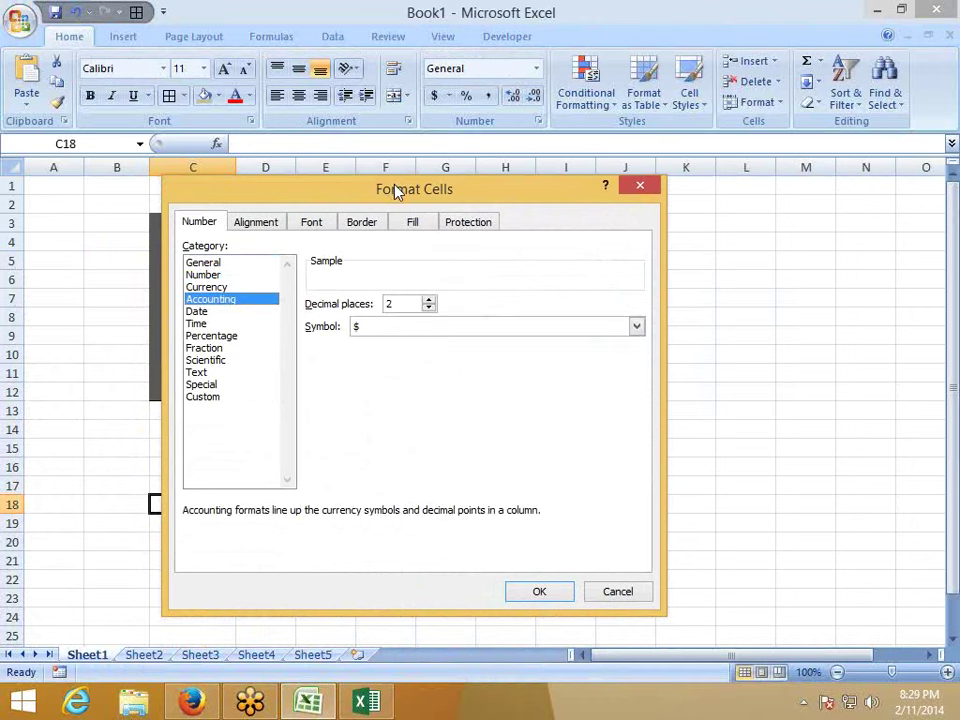
pyautogui.press('Tab')
pyautogui.write('0')
pyautogui.press('Tab')
pyautogui.press('Tab')
pyautogui.press('Tab')
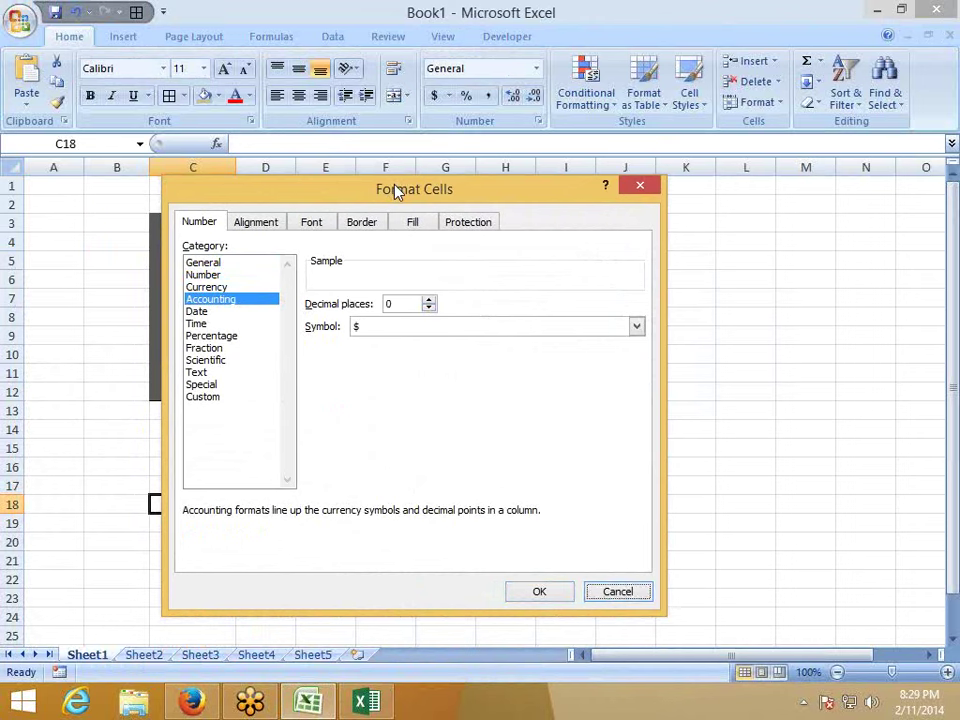
# - Bring up the alignment settings in Format Cells and move the focus to the horizontal text alignment option
pyautogui.press('Tab')
pyautogui.press('Right')
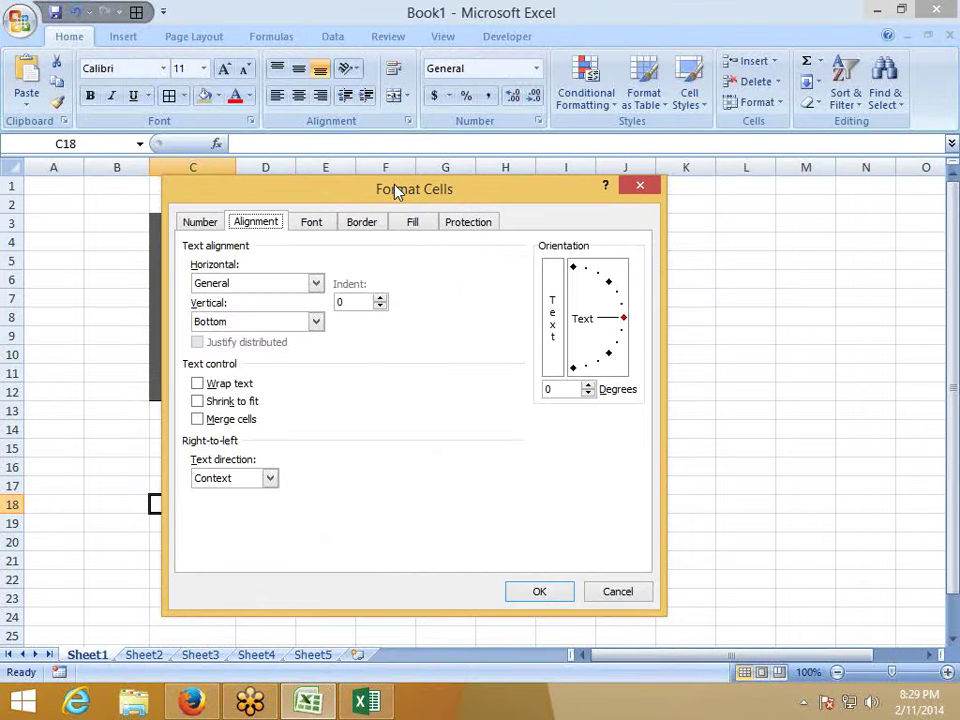
pyautogui.press('Tab')
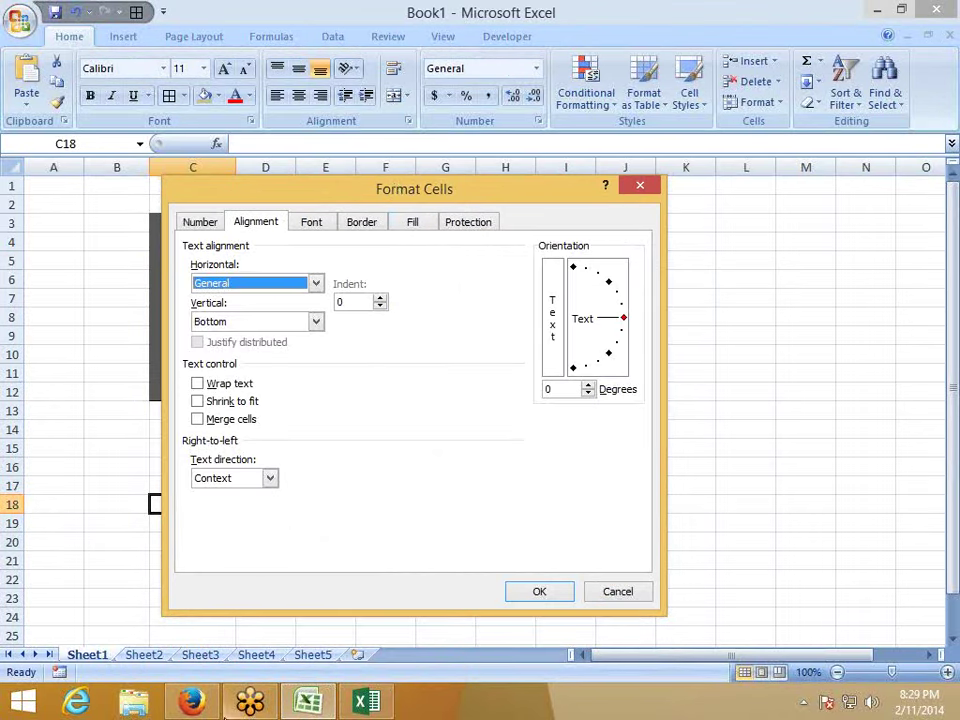
# - Switch to Firefox, open two new tabs and load Google in the last one
pyautogui.click(191, 702)
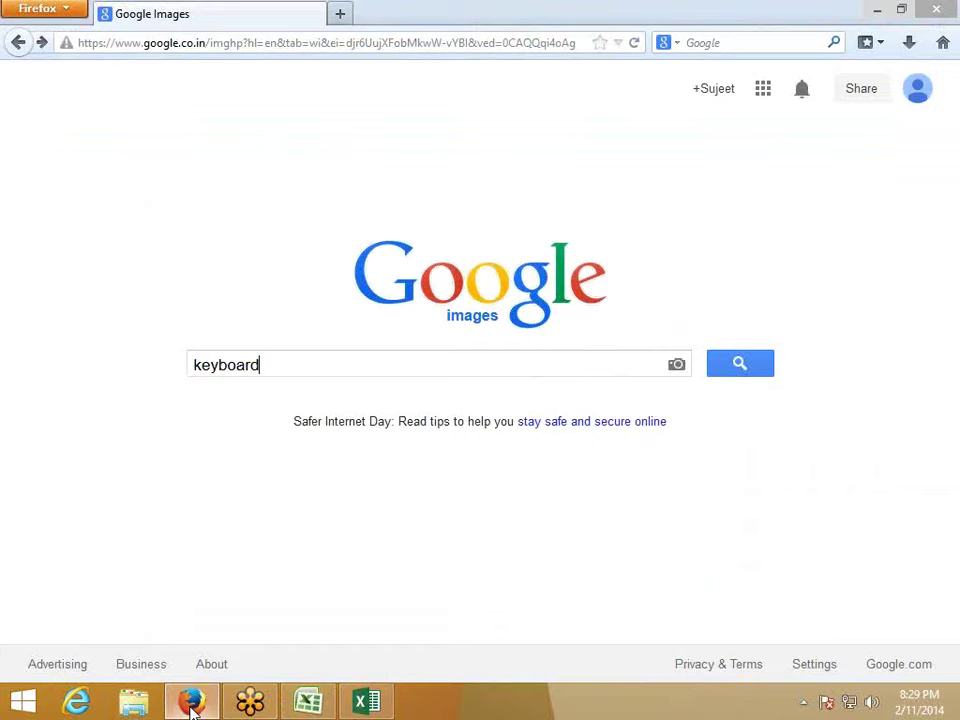
pyautogui.click(342, 15)
pyautogui.click(577, 15)
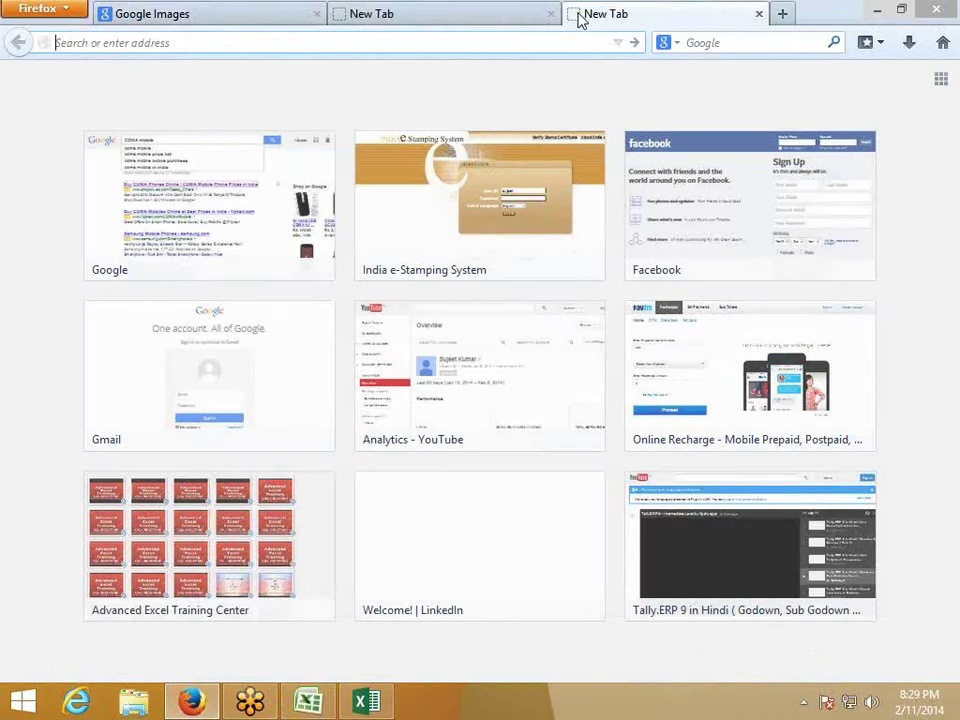
pyautogui.click(284, 278)
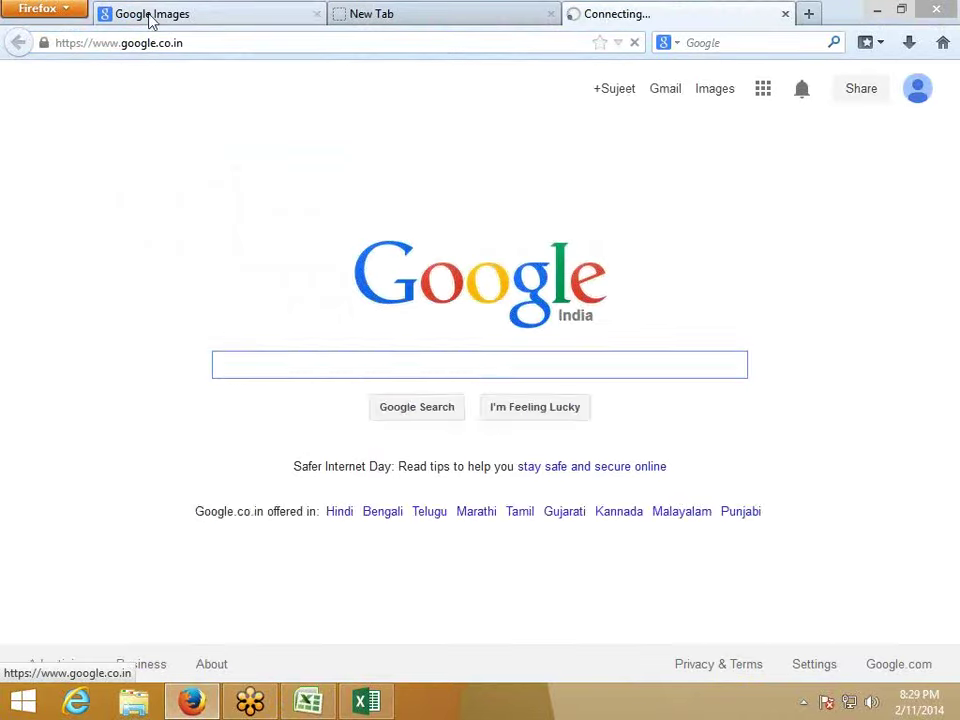
# - Return to the Google Images tab and cycle through all open browser tabs, ending on Google Images again
pyautogui.click(148, 16)
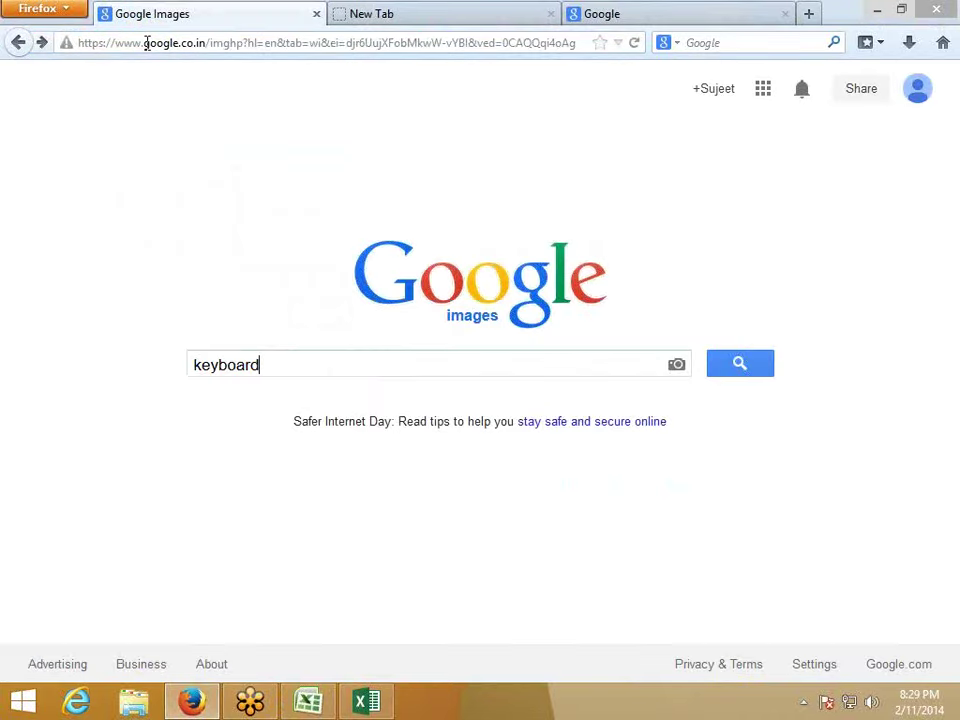
pyautogui.hotkey('ctrl', 'Tab')
pyautogui.hotkey('ctrl', 'Tab')
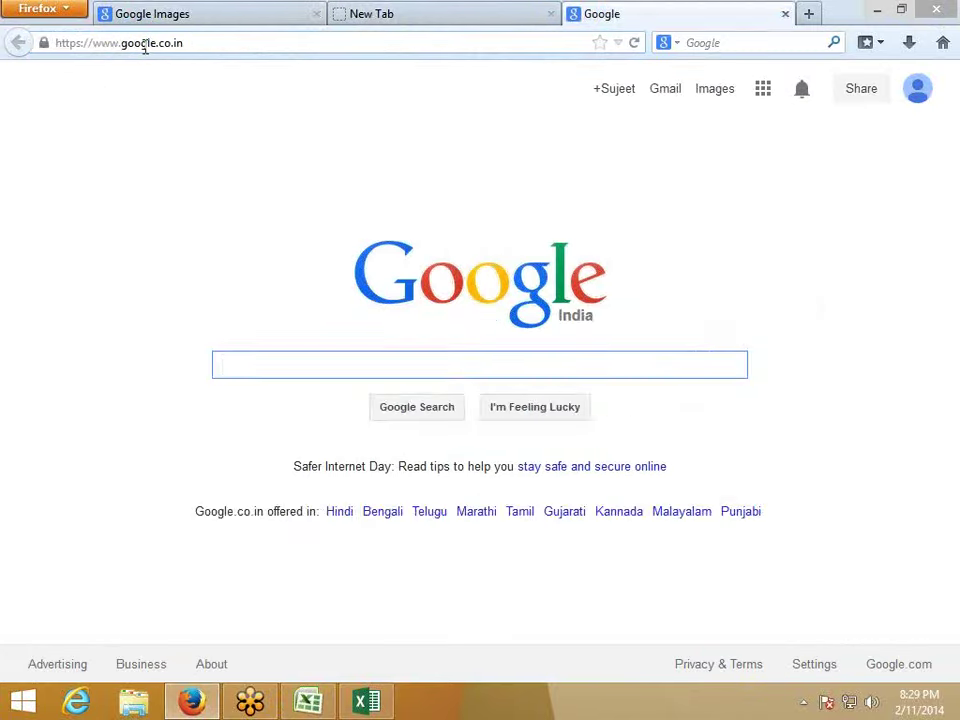
pyautogui.hotkey('ctrl', 'Tab')
pyautogui.hotkey('ctrl', 'Tab')
pyautogui.hotkey('ctrl', 'Tab')
pyautogui.hotkey('ctrl', 'Tab')
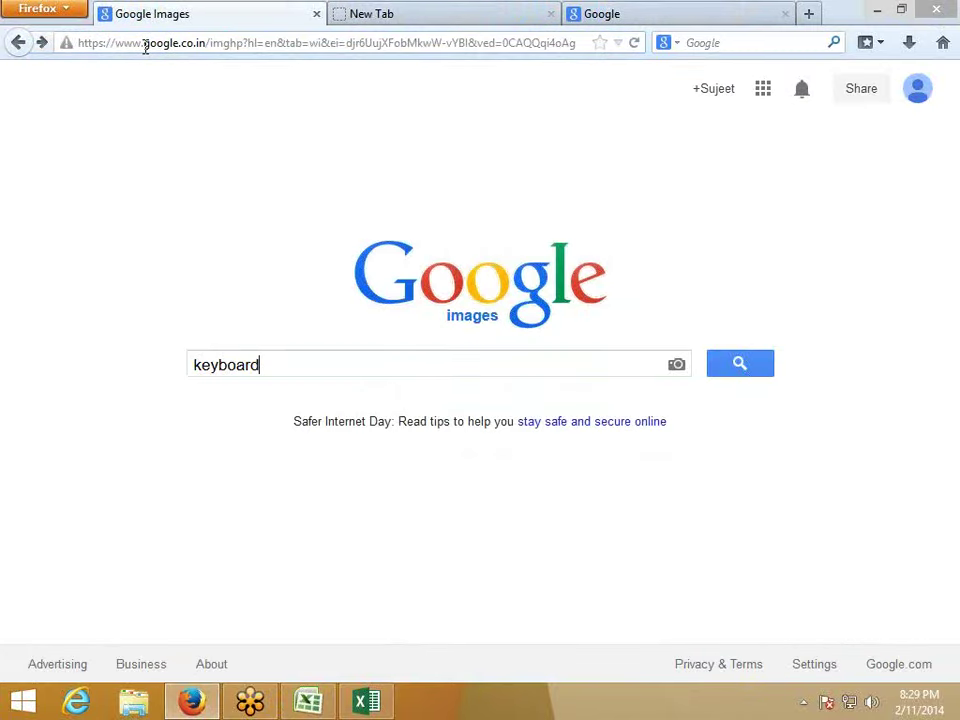
# - Switch back to Excel and turn on Wrap text for C18 in the Format Cells alignment settings
pyautogui.hotkey('alt', 'Tab')
pyautogui.press('Tab')
pyautogui.press('Tab')
pyautogui.press('Tab')
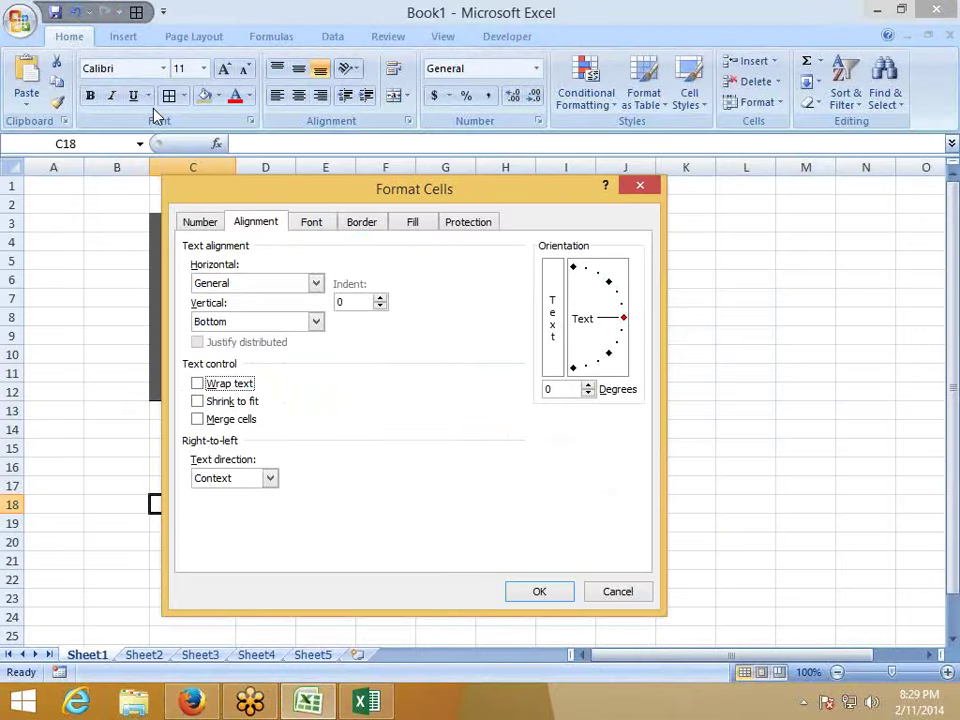
pyautogui.press('space')
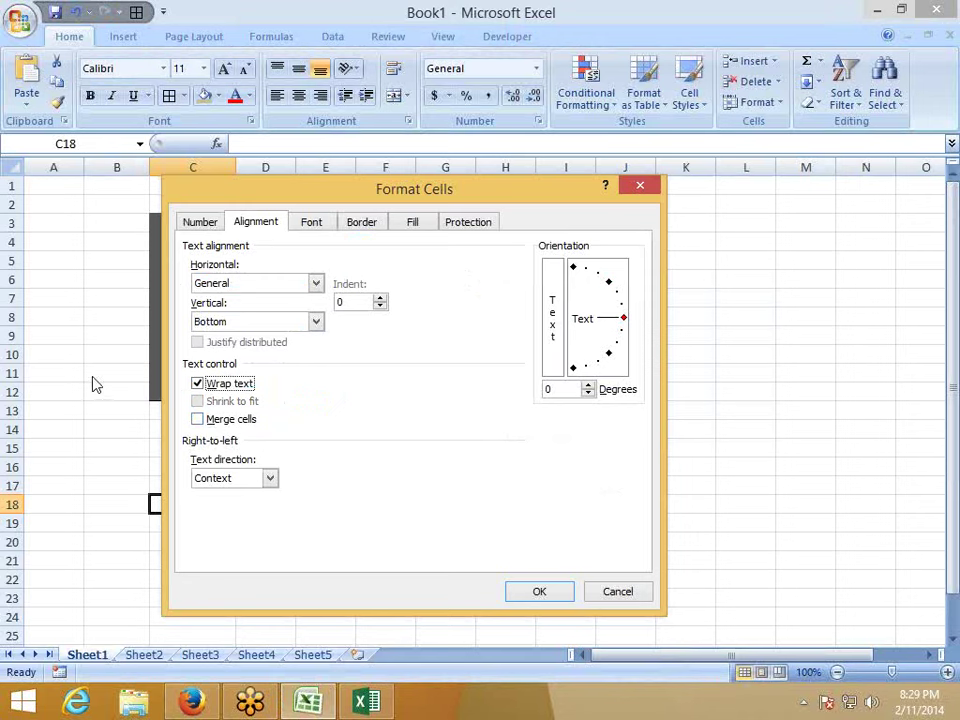
pyautogui.press('Tab')
pyautogui.press('space')
pyautogui.press('space')
pyautogui.press('Tab')
# - Move back and forth between the Alignment, Font and Border pages of Format Cells, and apply the chosen formatting to C18
pyautogui.hotkey('ctrl', 'Tab')
pyautogui.hotkey('ctrl', 'Tab')
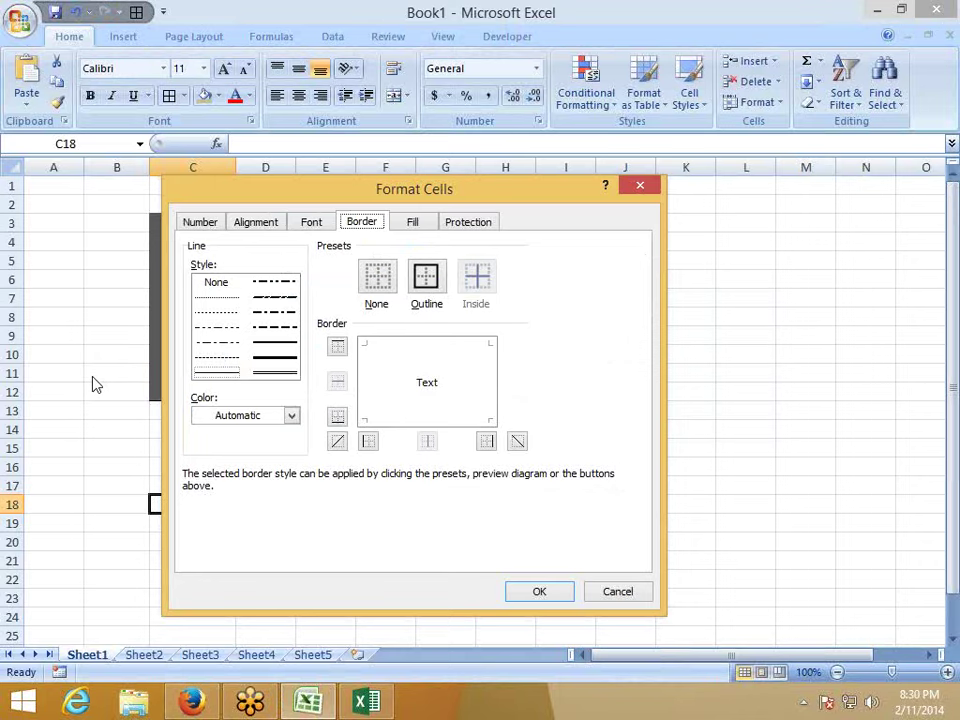
pyautogui.hotkey('ctrl', 'shift', 'Tab')
pyautogui.hotkey('ctrl', 'shift', 'Tab')
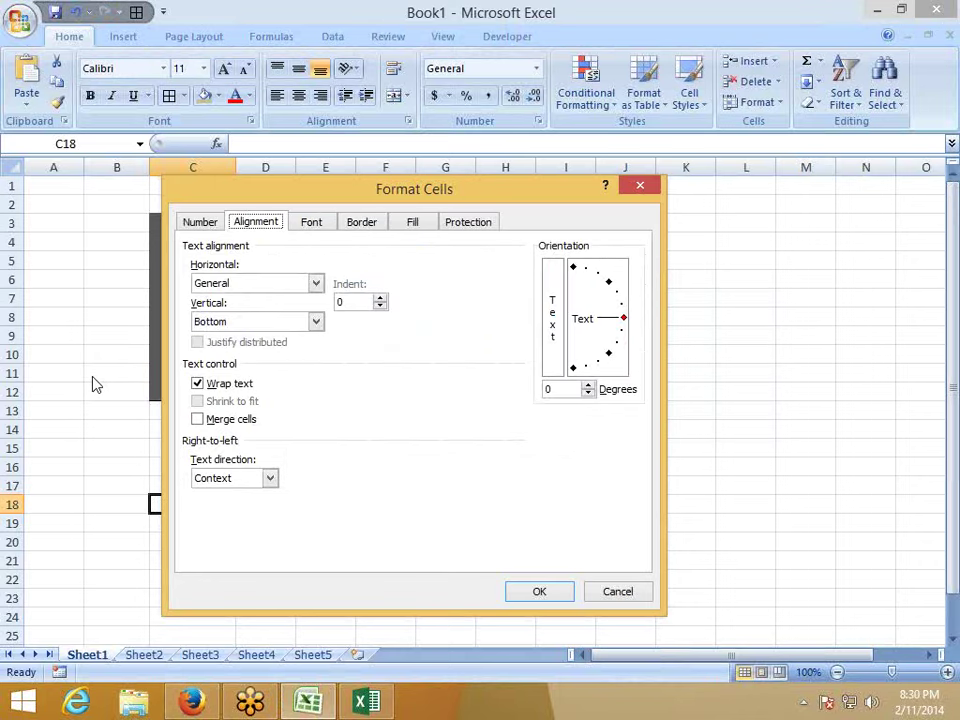
pyautogui.hotkey('ctrl', 'Tab')
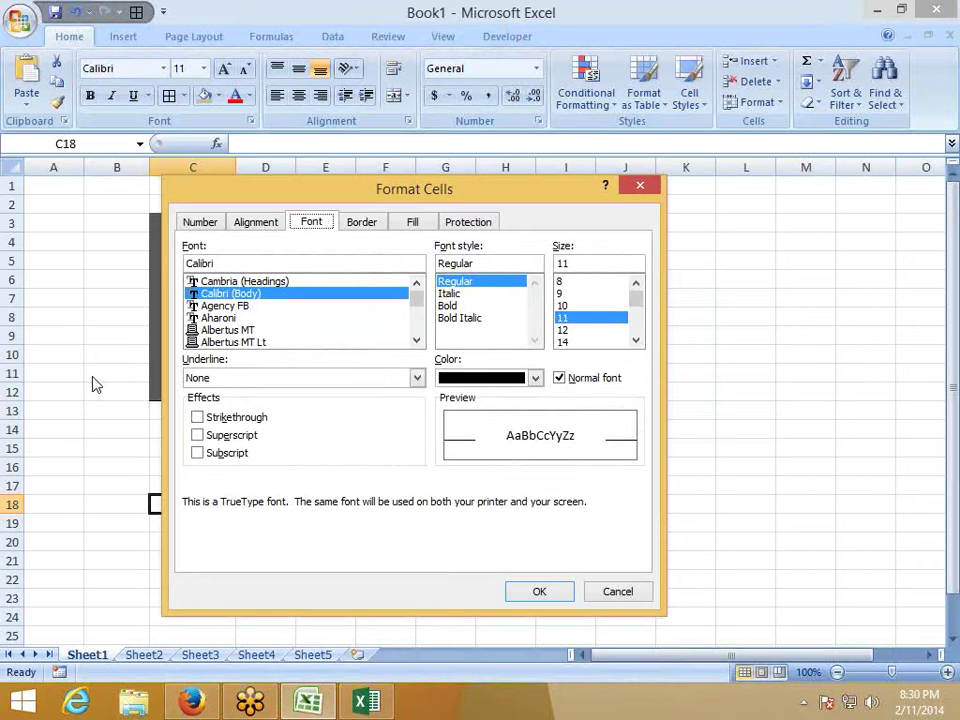
pyautogui.hotkey('ctrl', 'Tab')
pyautogui.hotkey('ctrl', 'shift', 'Tab')
pyautogui.hotkey('ctrl', 'shift', 'Tab')
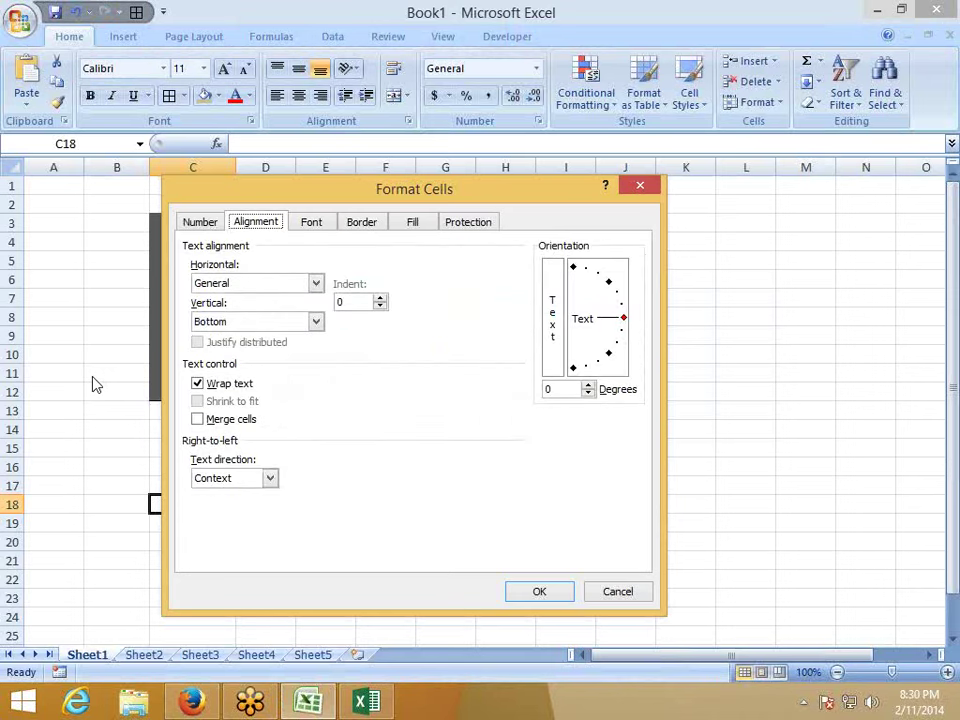
pyautogui.hotkey('ctrl', 'Tab')
pyautogui.hotkey('ctrl', 'Tab')
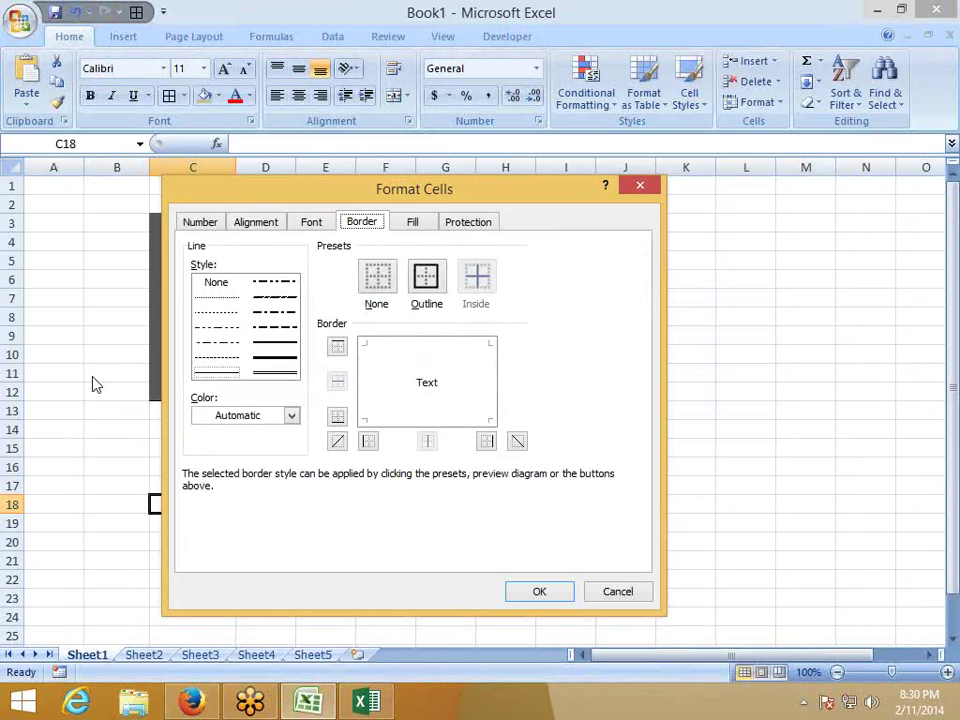
pyautogui.hotkey('ctrl', 'shift', 'Tab')
pyautogui.hotkey('ctrl', 'shift', 'Tab')
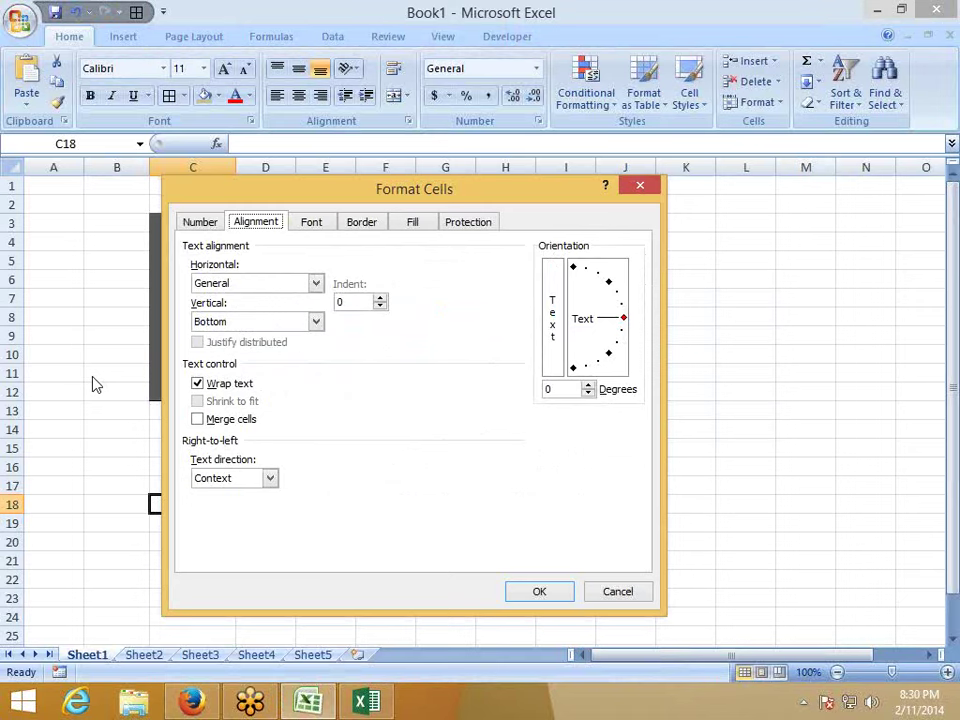
pyautogui.press('Return')
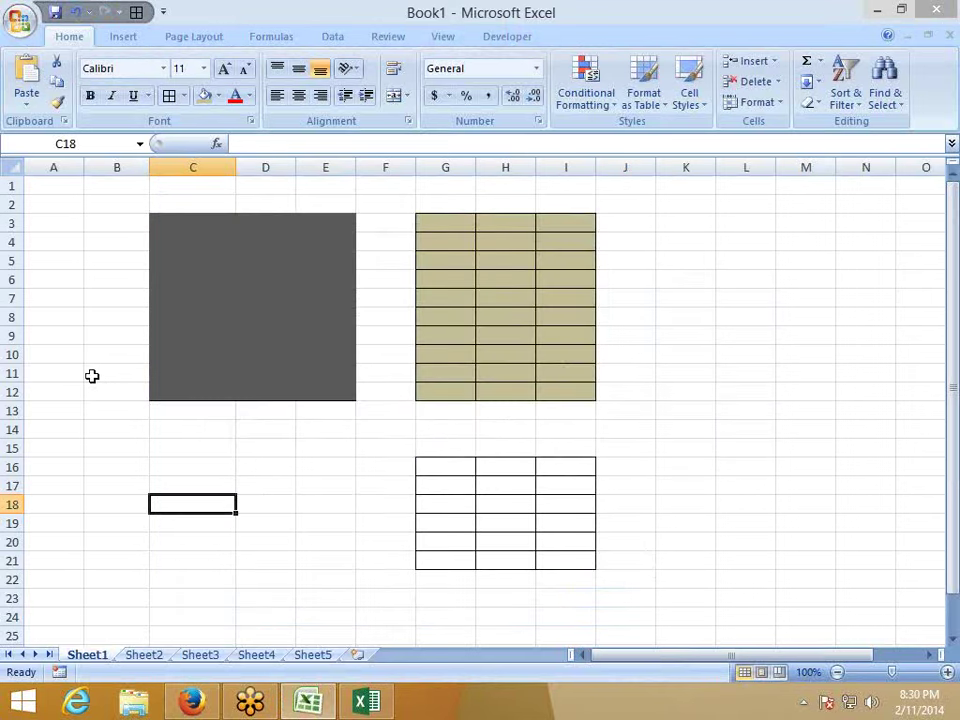
# - Move the active cell around the empty cells below the dark grey block, ending on D20
pyautogui.press('Down')
pyautogui.press('Down')
pyautogui.press('Up')
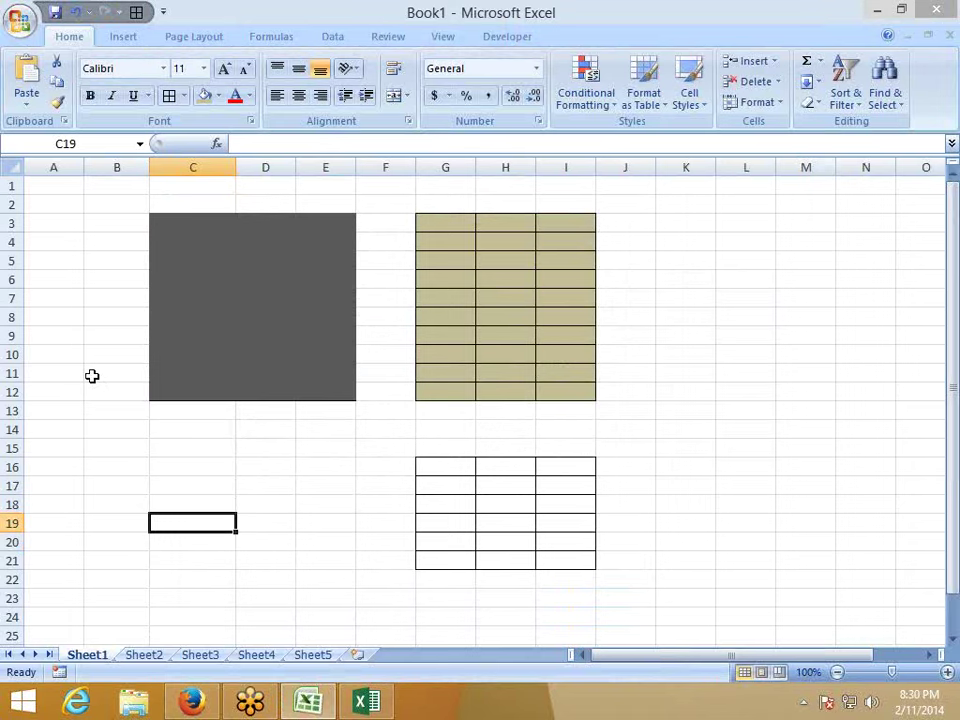
pyautogui.press('Down')
pyautogui.press('Left')
pyautogui.press('Down')
pyautogui.press('Up')
pyautogui.press('Right')
pyautogui.press('Right')
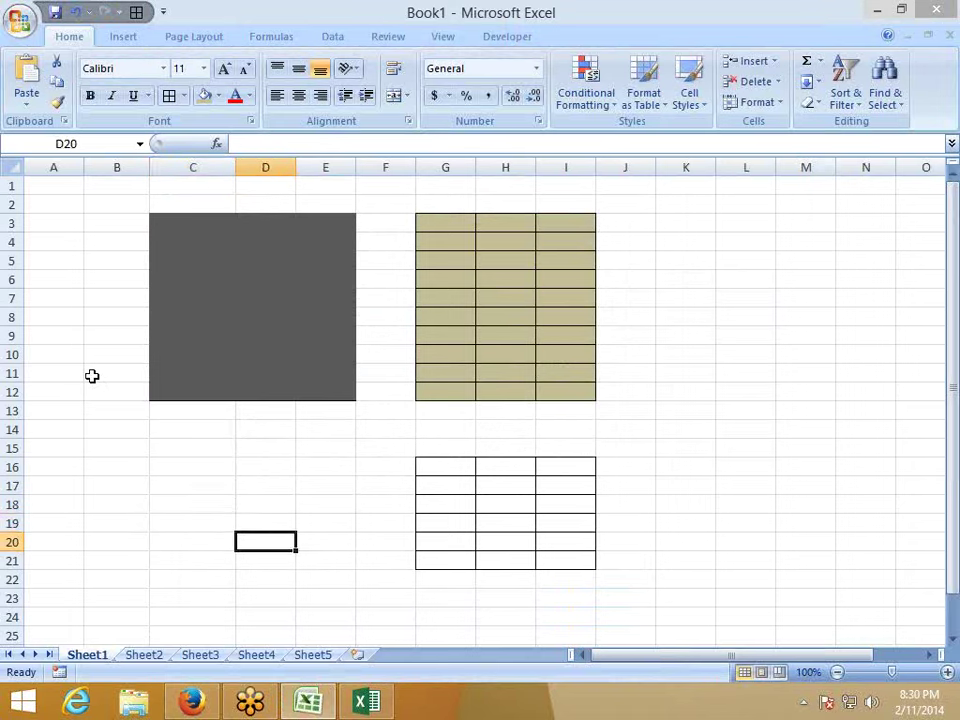
pyautogui.press('Left')
pyautogui.press('Down')
pyautogui.press('Up')
pyautogui.press('Right')
pyautogui.press('Right')
pyautogui.press('Down')
pyautogui.press('Up')
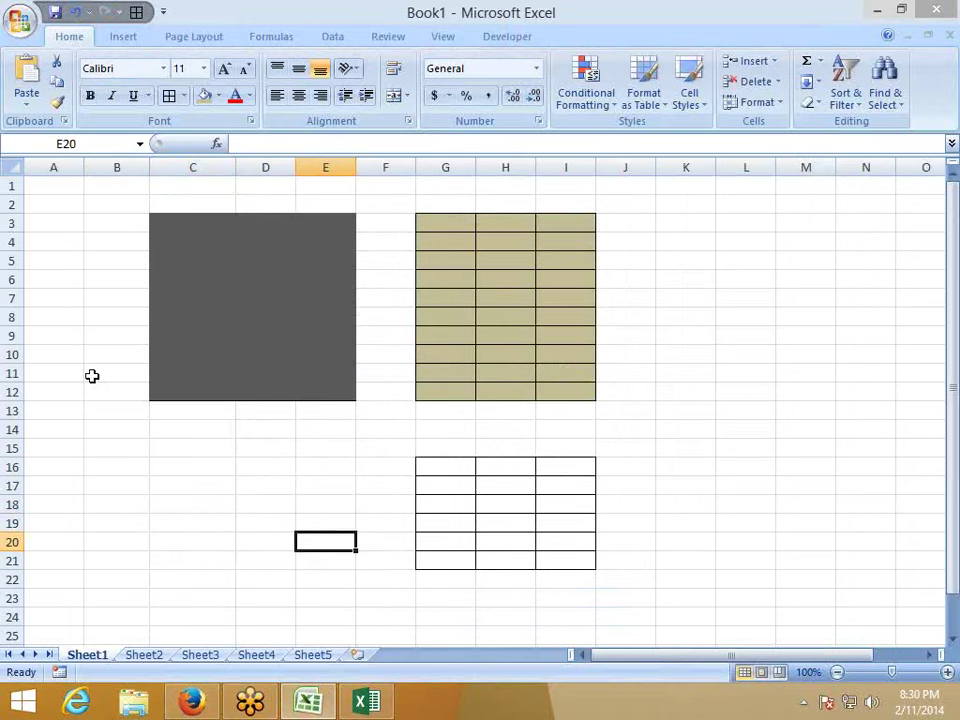
pyautogui.press('Up')
pyautogui.press('Up')
pyautogui.press('Up')
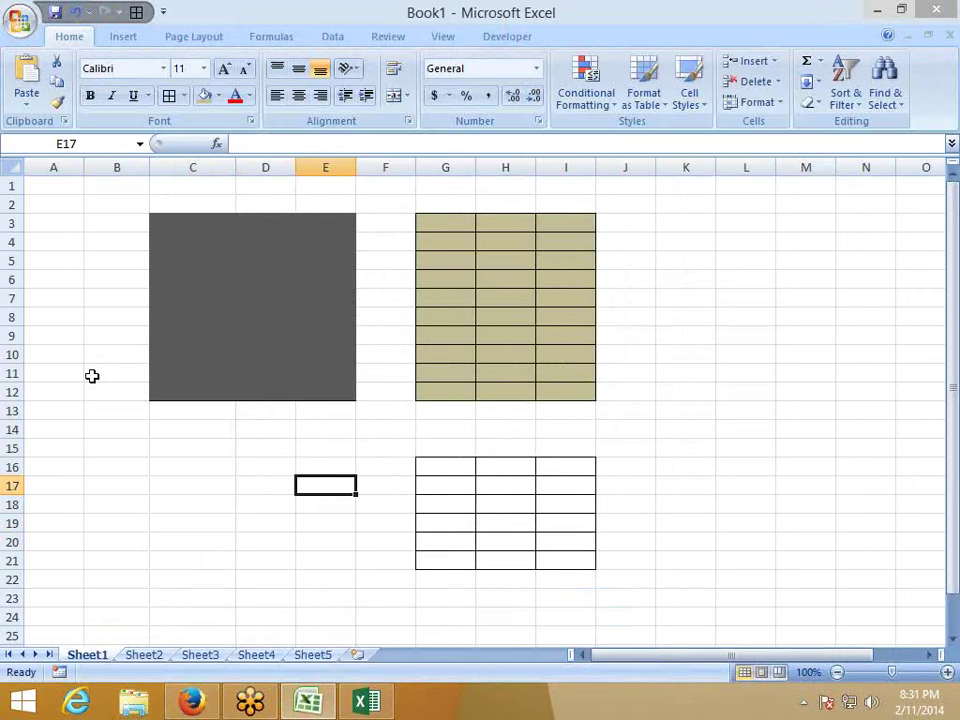
pyautogui.press('Right')
pyautogui.press('Right')
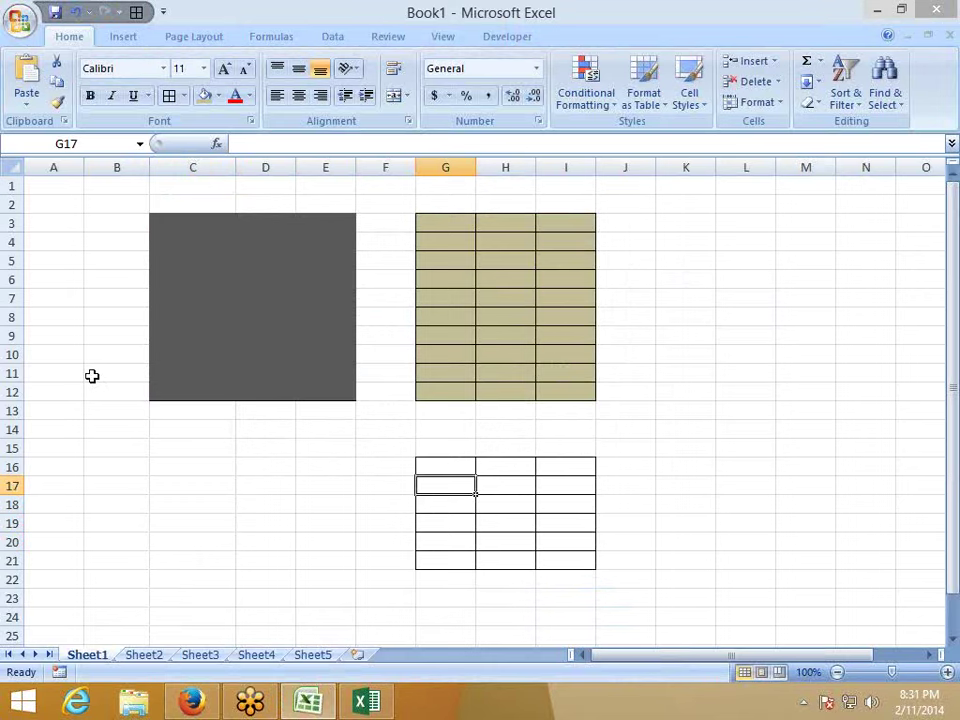
pyautogui.press('Left')
pyautogui.press('Left')
pyautogui.press('Down')
pyautogui.press('Down')
pyautogui.press('Down')
pyautogui.press('Down')
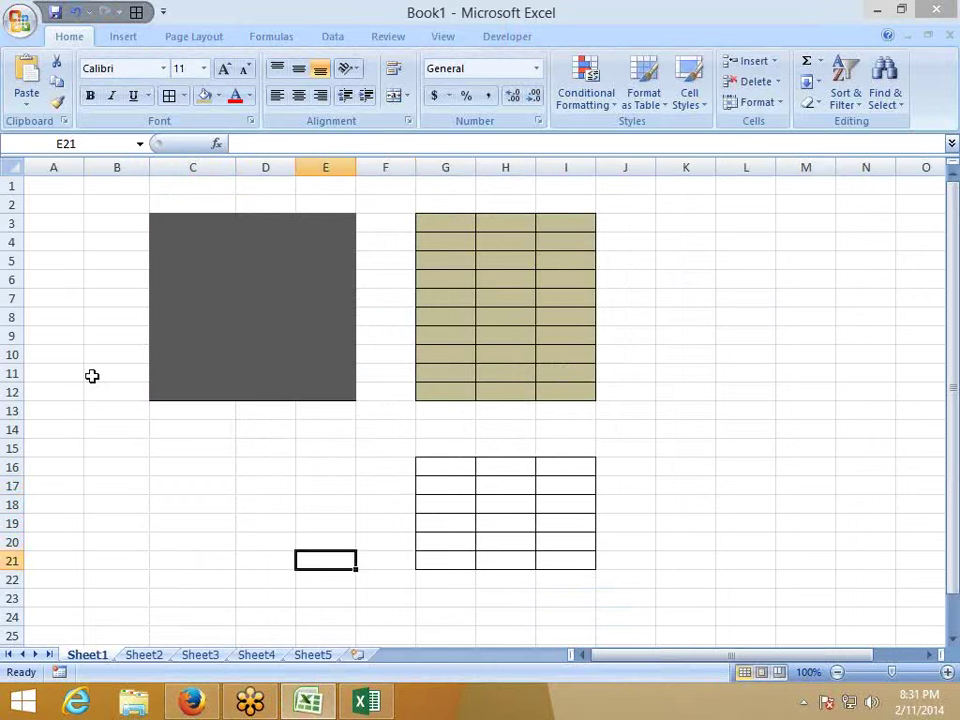
pyautogui.press('Up')
pyautogui.press('Up')
pyautogui.press('Up')
pyautogui.press('Up')
pyautogui.press('Up')
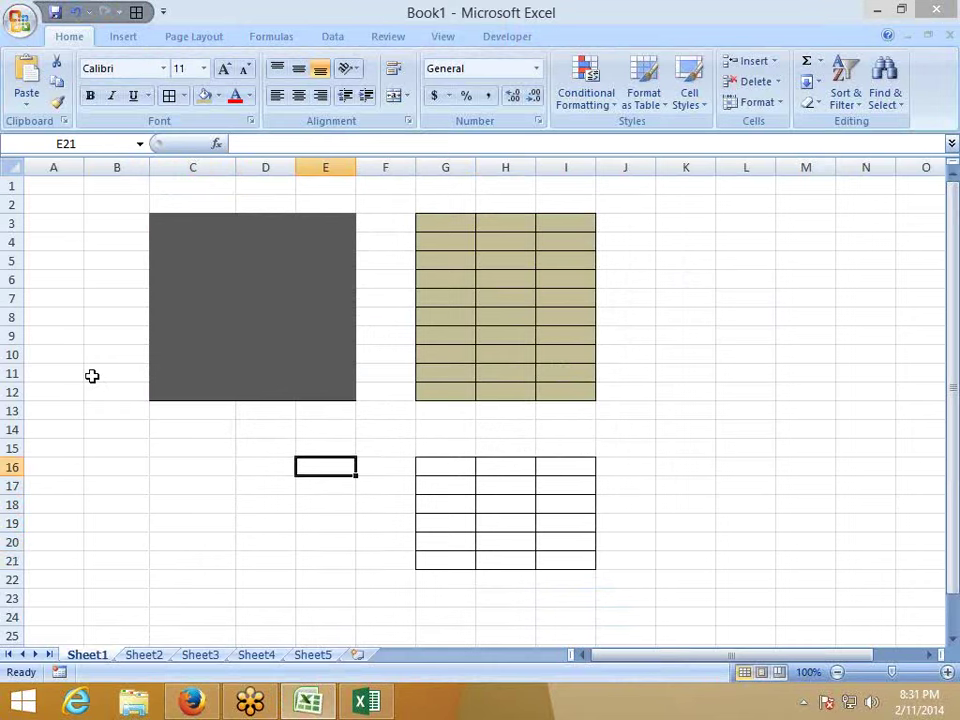
pyautogui.press('Right')
pyautogui.press('Right')
pyautogui.press('Right')
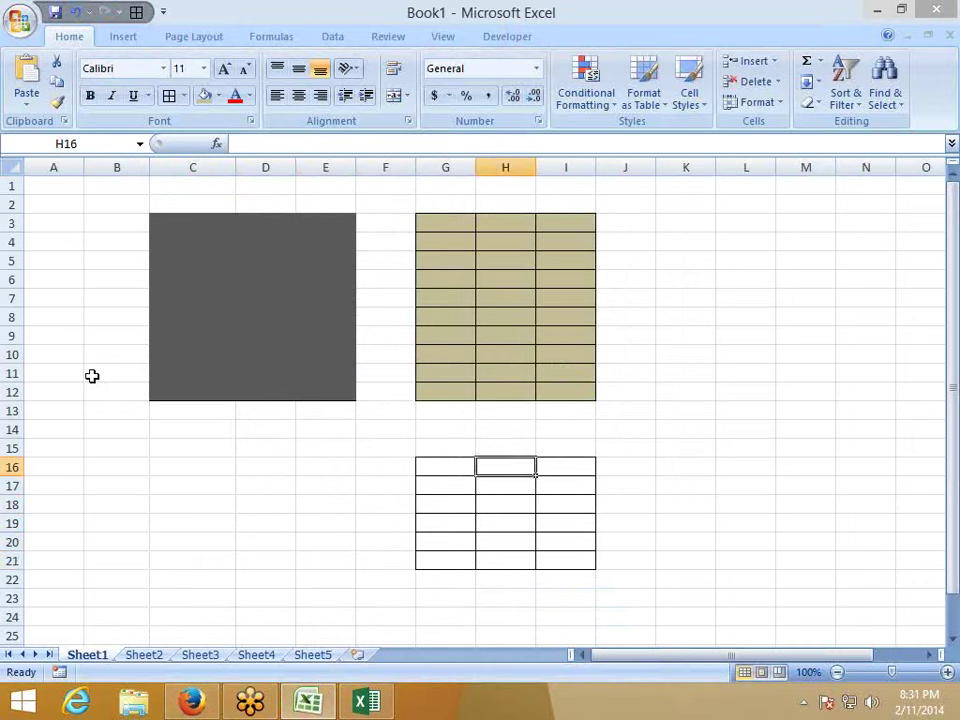
pyautogui.press('Left')
pyautogui.press('Left')
pyautogui.press('Left')
pyautogui.press('Left')
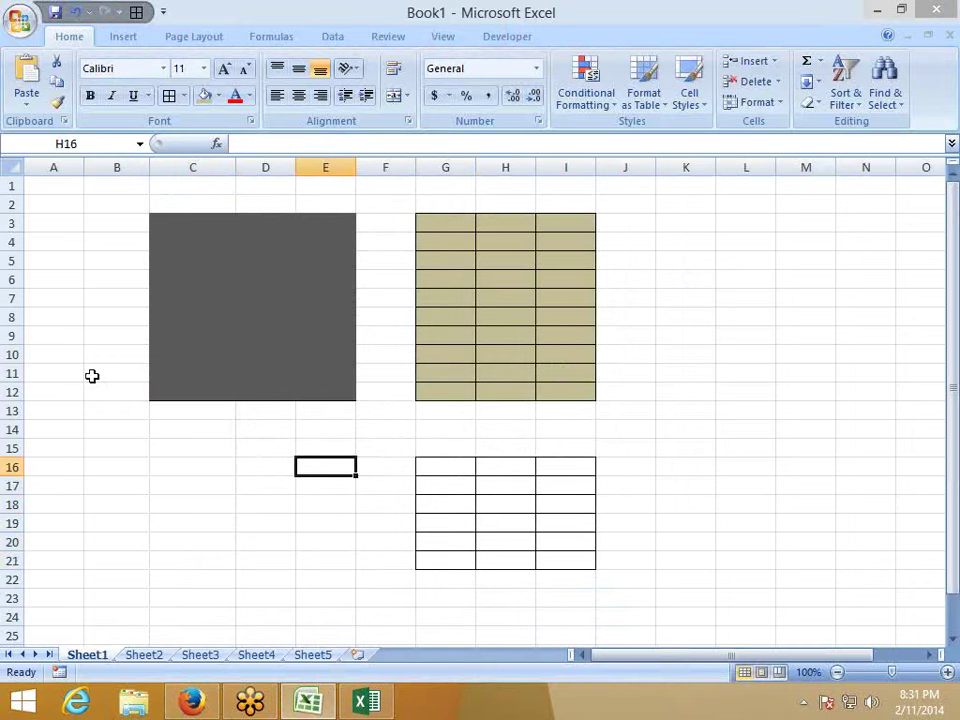
pyautogui.press('Right')
pyautogui.press('Right')
pyautogui.press('Right')
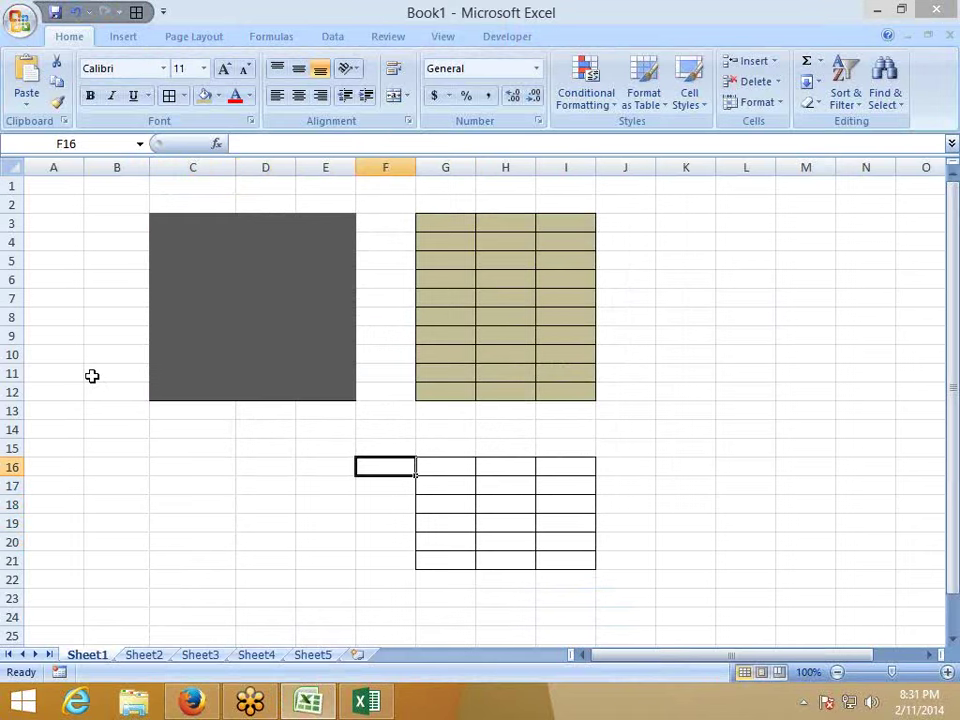
pyautogui.press('Left')
pyautogui.press('Left')
pyautogui.press('Left')
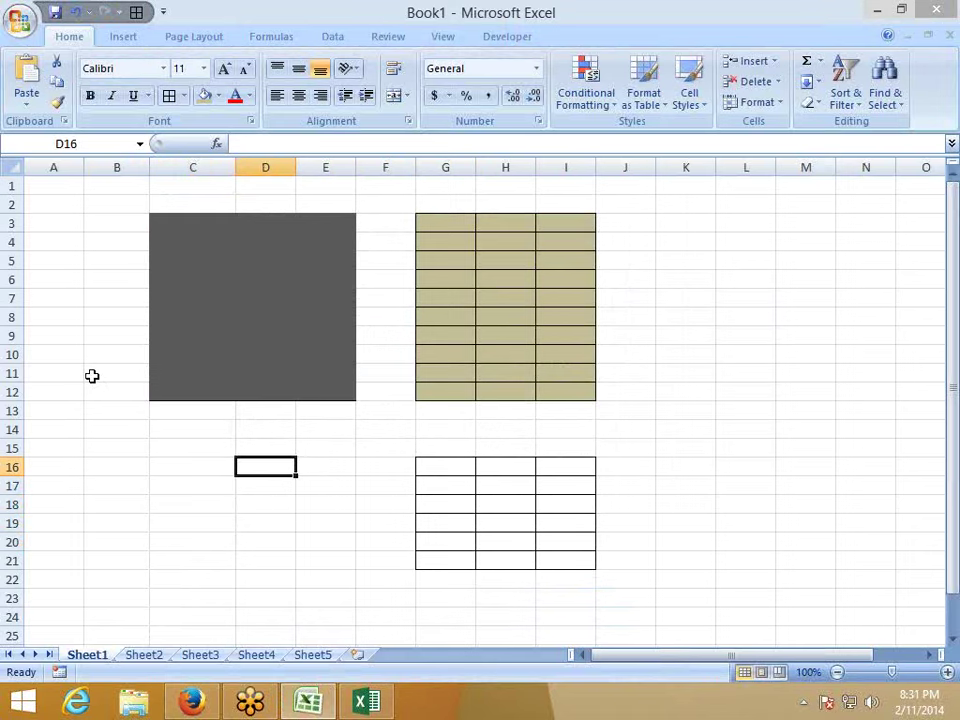
pyautogui.press('Right')
pyautogui.press('Down')
pyautogui.press('Down')
pyautogui.press('Down')
pyautogui.press('Down')
pyautogui.press('Up')
pyautogui.press('Up')
pyautogui.press('Up')
pyautogui.press('Up')
pyautogui.press('Up')
pyautogui.press('Up')
pyautogui.press('Up')
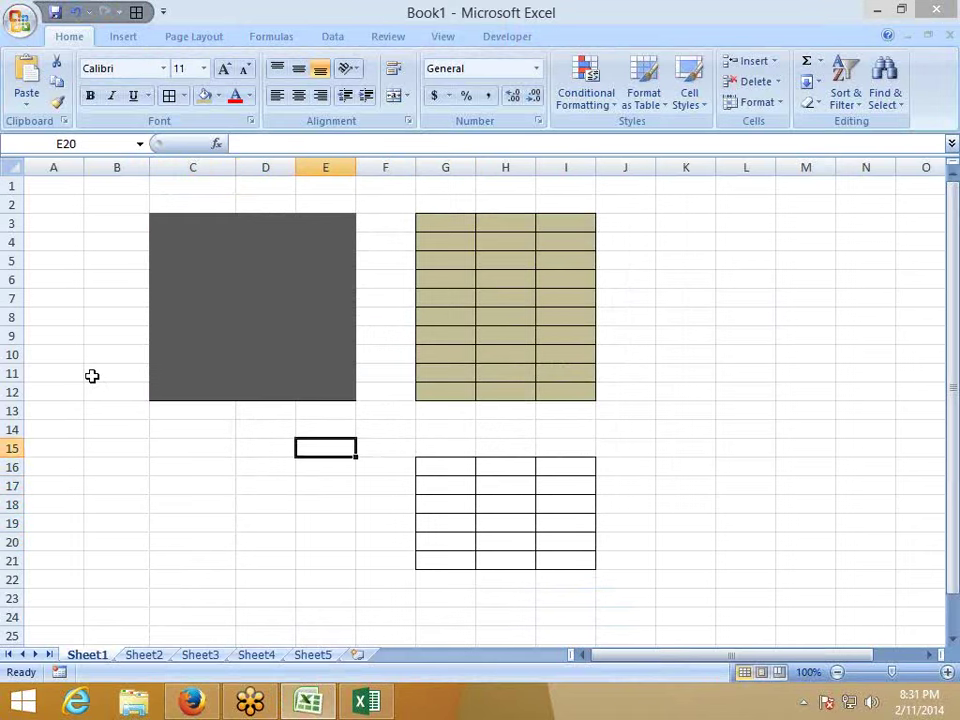
pyautogui.press('Up')
pyautogui.press('Up')
pyautogui.press('Up')
pyautogui.press('Up')
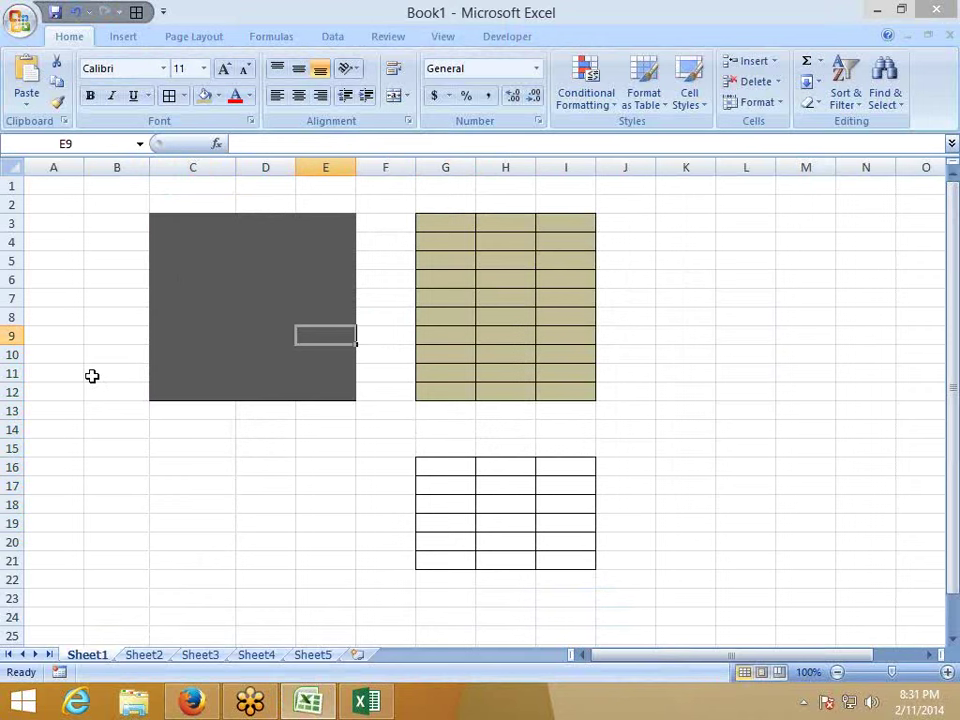
# - Move the active cell out of the dark grey block, down column E to E16
pyautogui.press('Down')
pyautogui.press('Down')
pyautogui.press('Down')
pyautogui.press('Down')
pyautogui.press('Down')
pyautogui.press('Down')
pyautogui.press('Down')
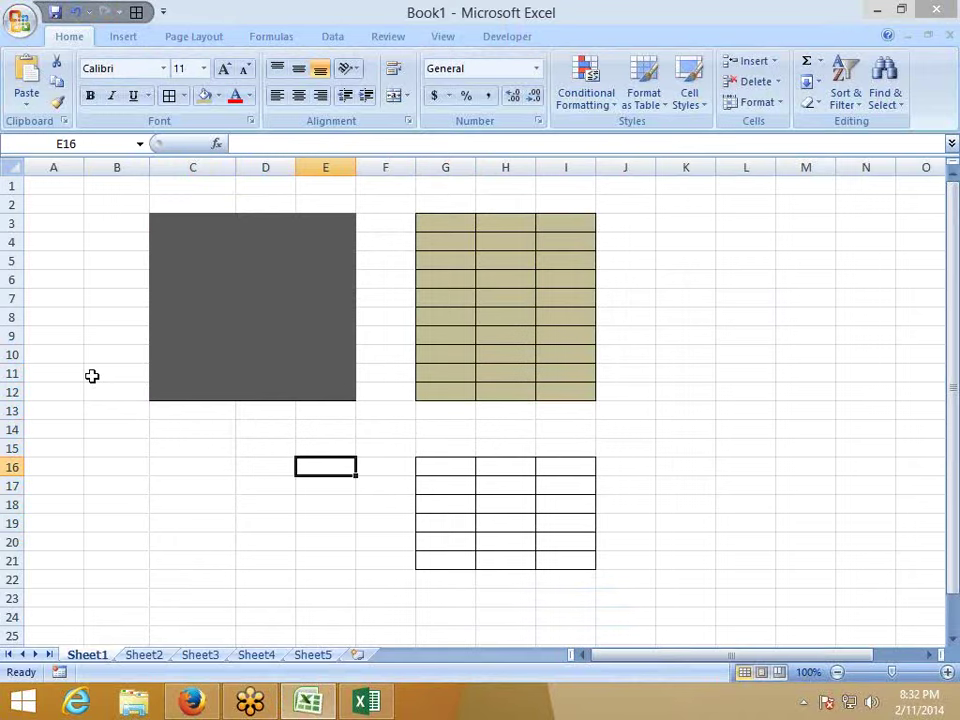
# - Launch the Windows On-Screen Keyboard and shrink its window in height and width so it covers less of the worksheet
pyautogui.press('super')
pyautogui.write('on-Screen Keyboard')
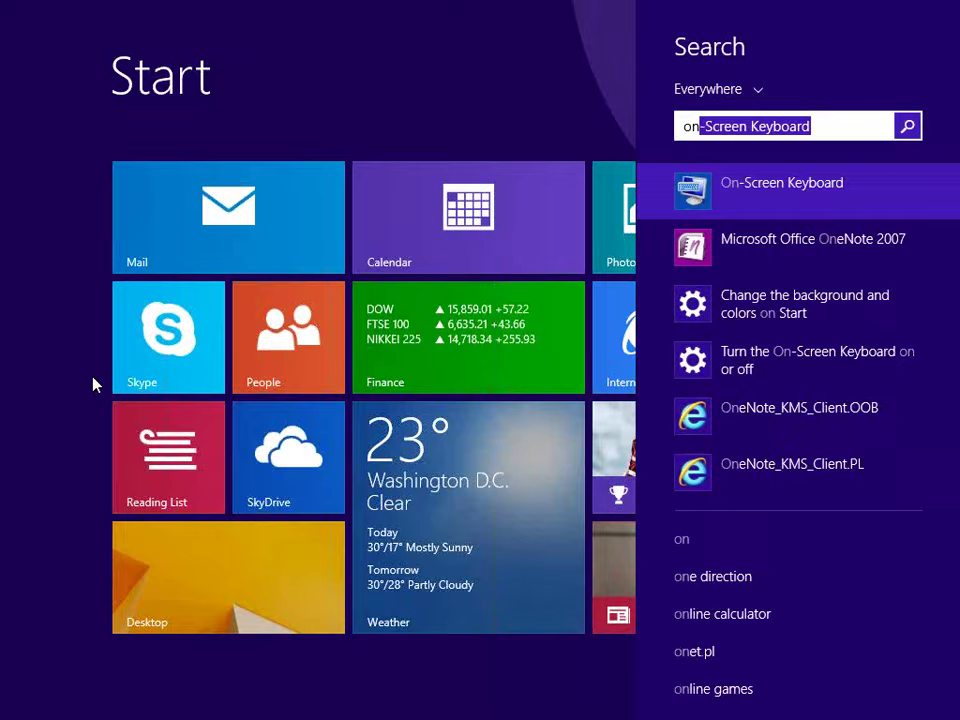
pyautogui.press('Return')
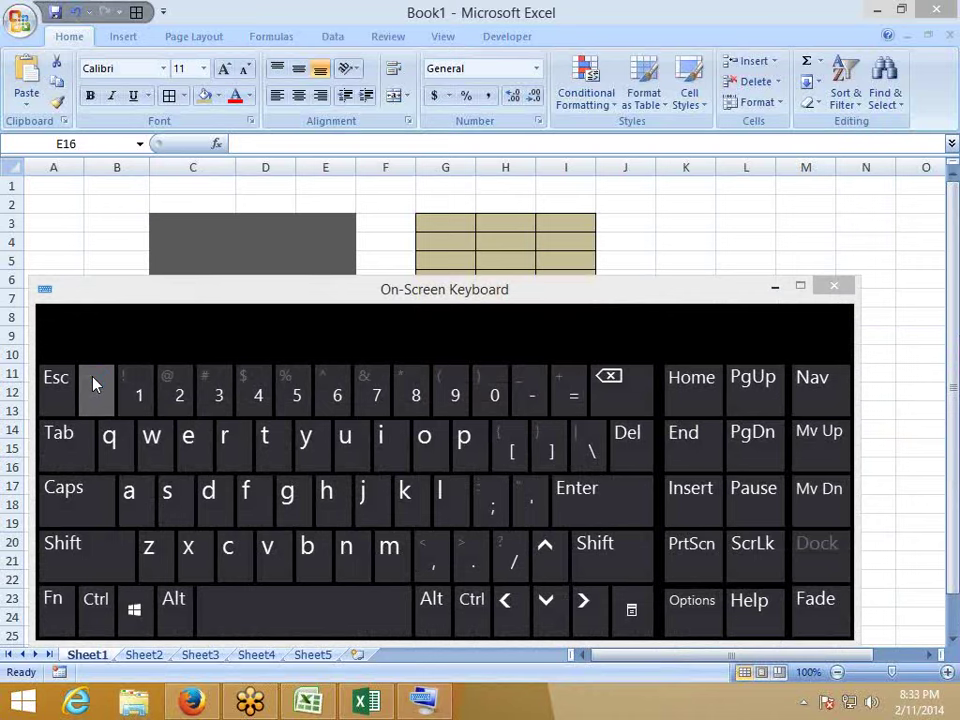
pyautogui.moveTo(333, 277); pyautogui.dragTo(345, 421)
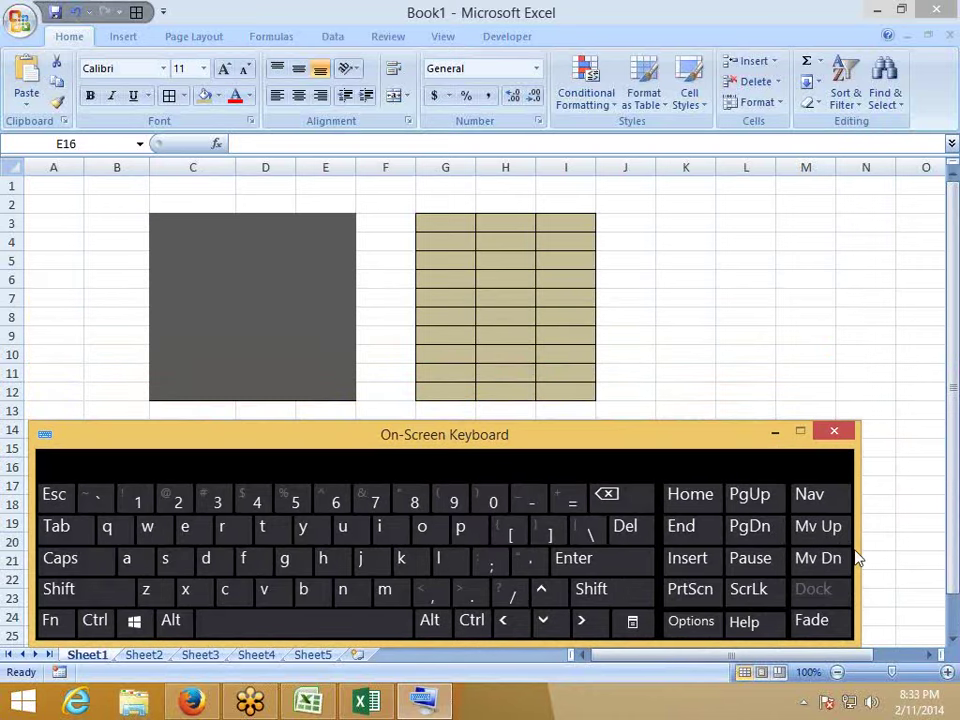
pyautogui.moveTo(860, 535); pyautogui.dragTo(735, 528)
# - Enter the sample text okjhtuo in E16 with the On-Screen Keyboard and select K5
pyautogui.click(355, 528)
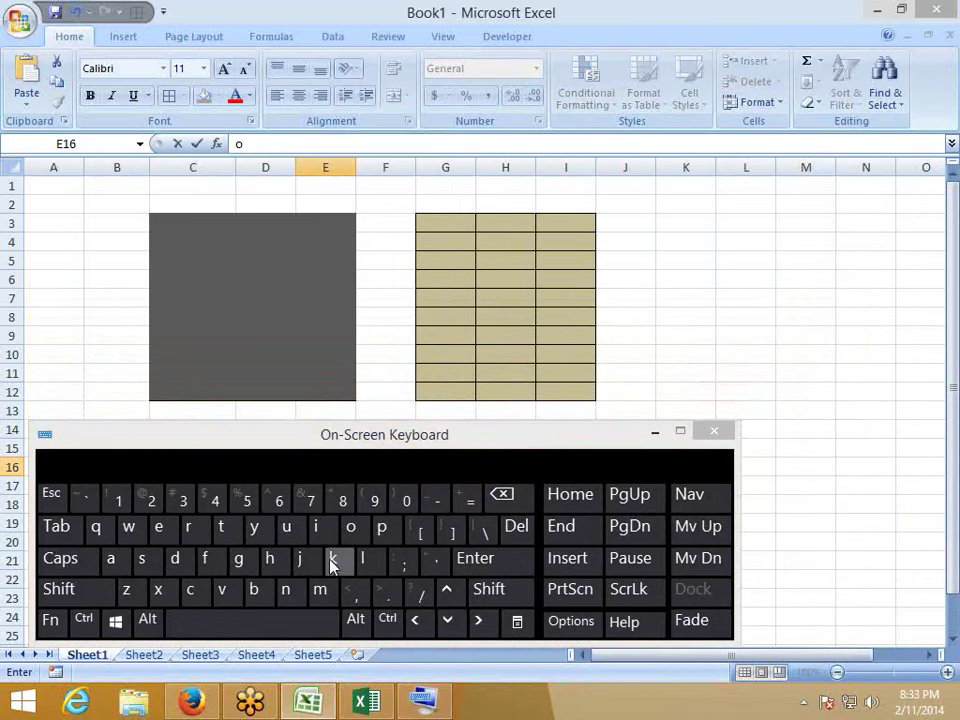
pyautogui.click(333, 558)
pyautogui.click(299, 558)
pyautogui.click(269, 558)
pyautogui.click(221, 527)
pyautogui.click(288, 530)
pyautogui.click(351, 536)
pyautogui.click(681, 261)
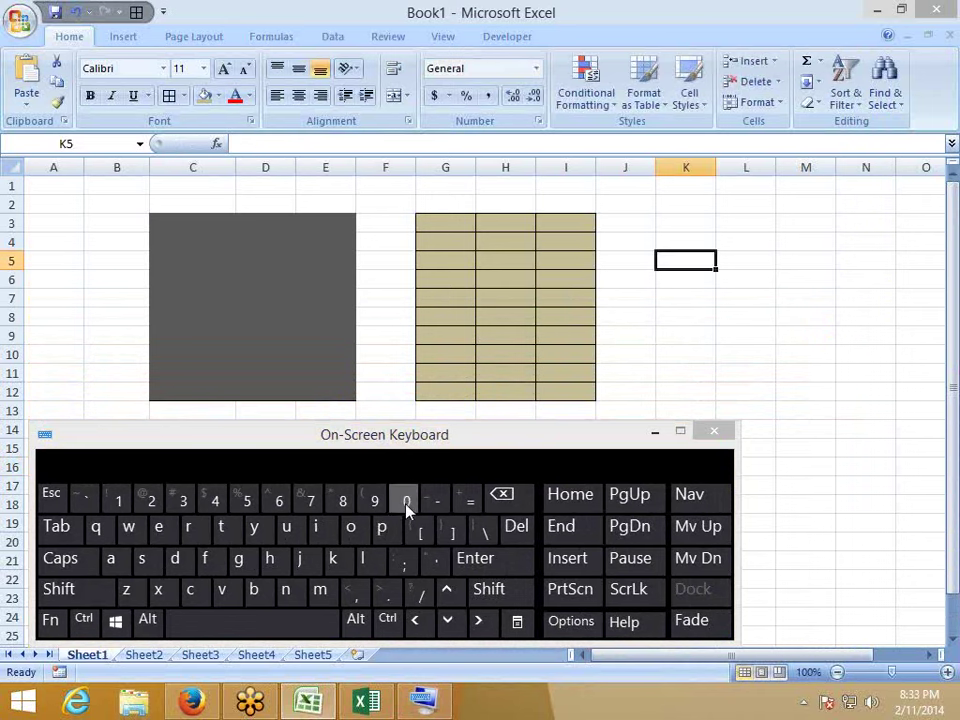
# - Enter plkjh in K5 with the On-Screen Keyboard, select K7 and close the keyboard
pyautogui.click(381, 527)
pyautogui.click(362, 558)
pyautogui.click(333, 558)
pyautogui.click(301, 562)
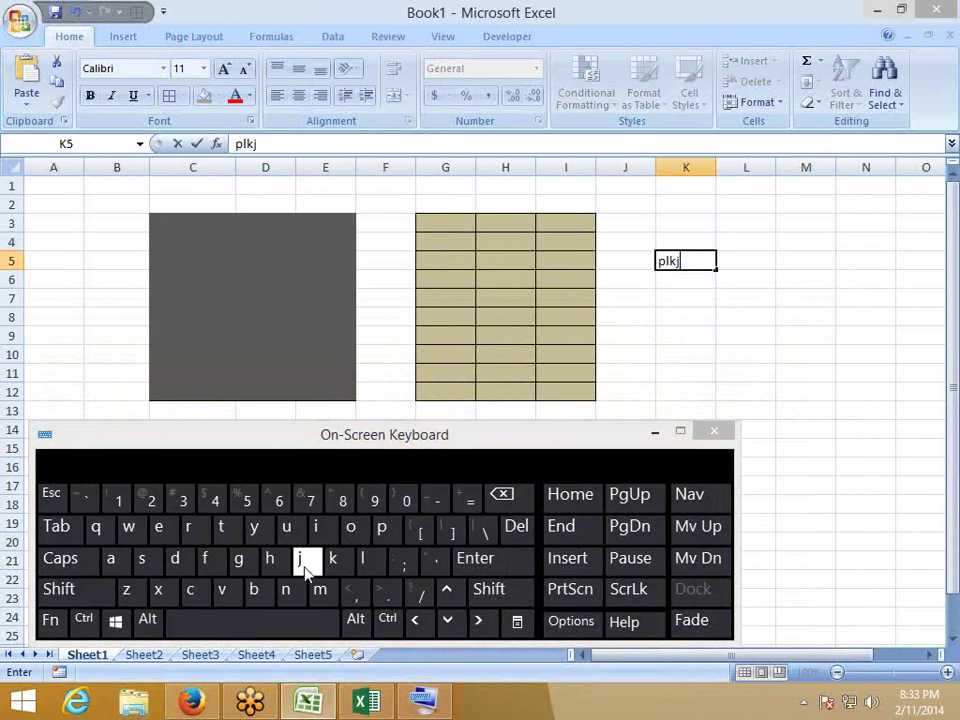
pyautogui.click(274, 562)
pyautogui.click(707, 302)
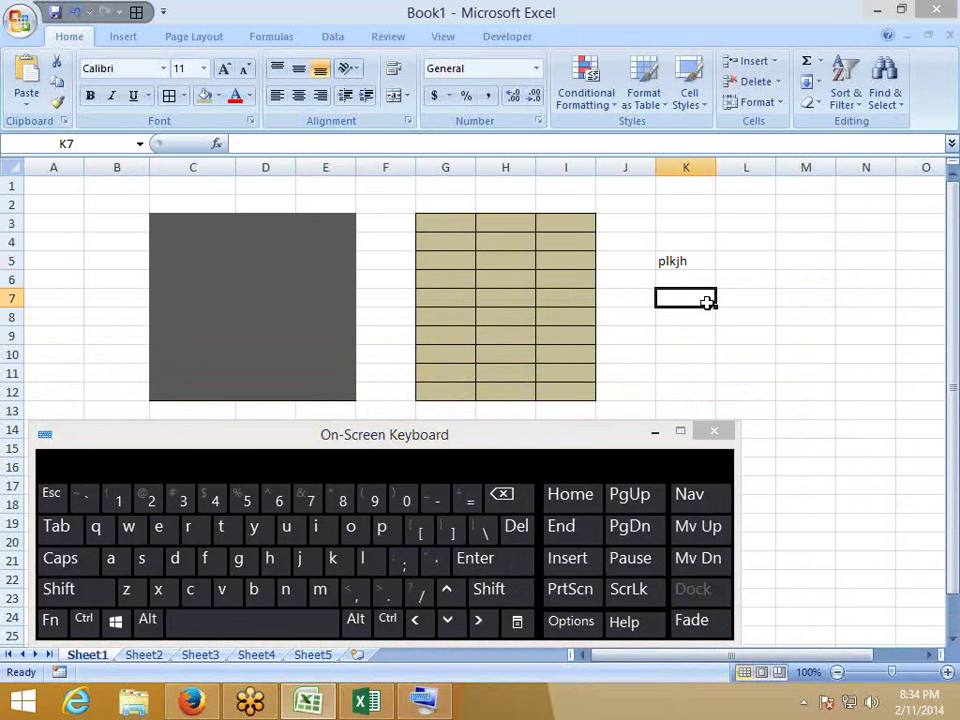
pyautogui.click(713, 431)
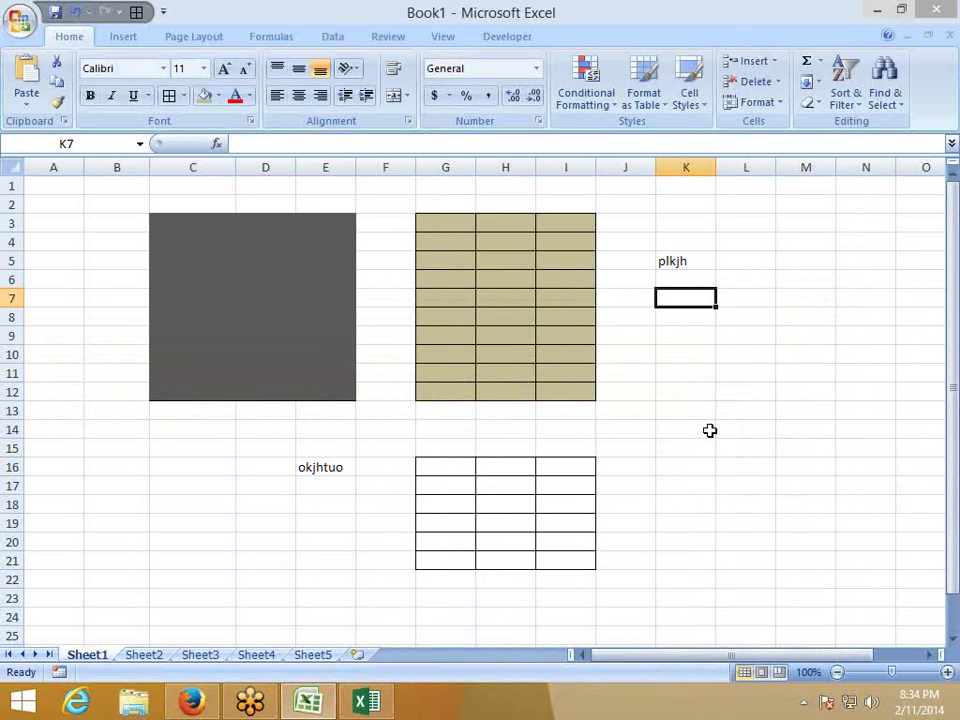
# - Show the desktop and search Windows Help and Support for "shortcuts"
pyautogui.press('super+d')
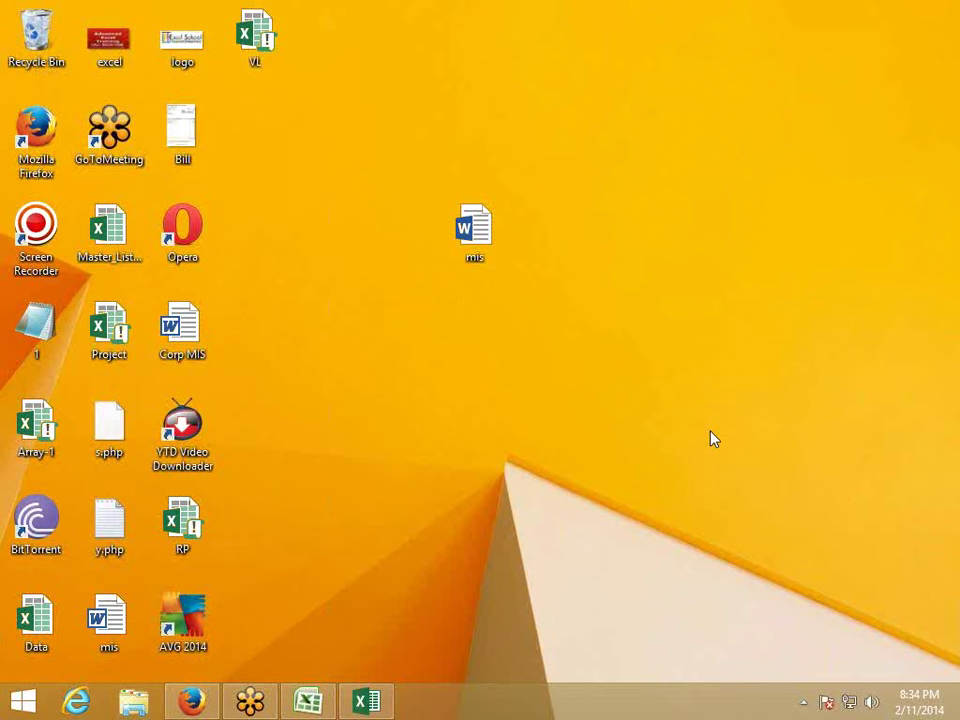
pyautogui.press('F1')
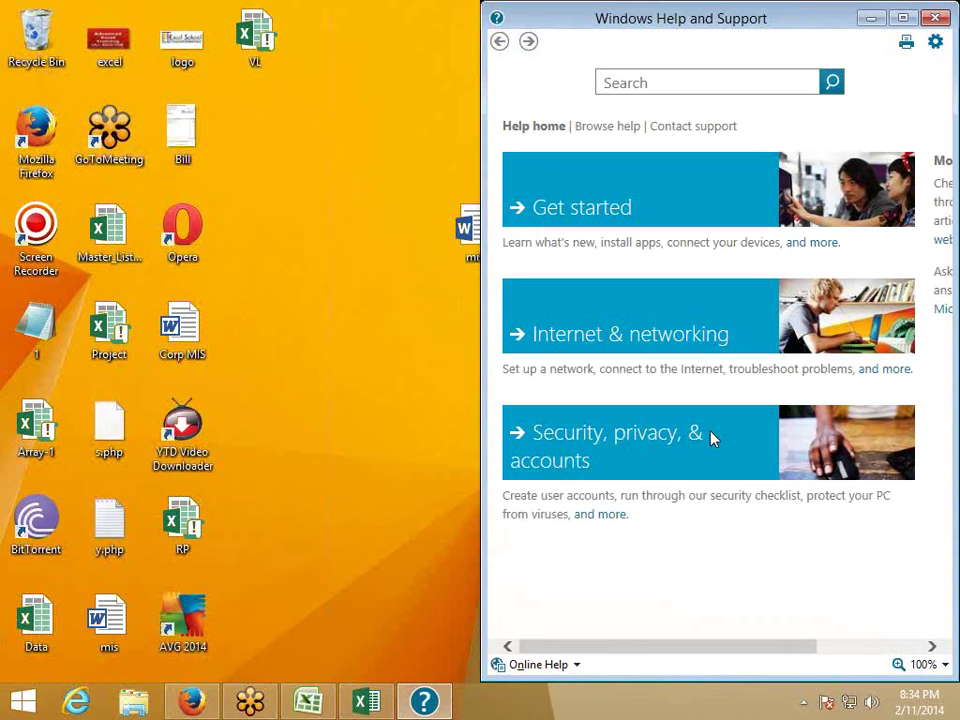
pyautogui.click(621, 84)
pyautogui.write('shortcut')
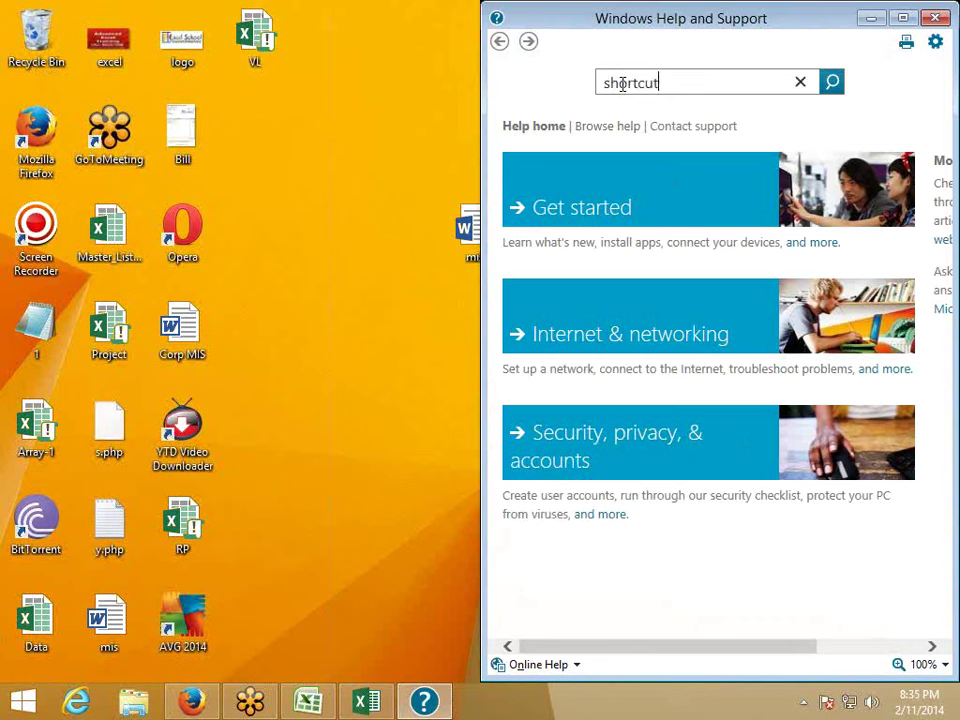
pyautogui.write('s')
pyautogui.press('Return')
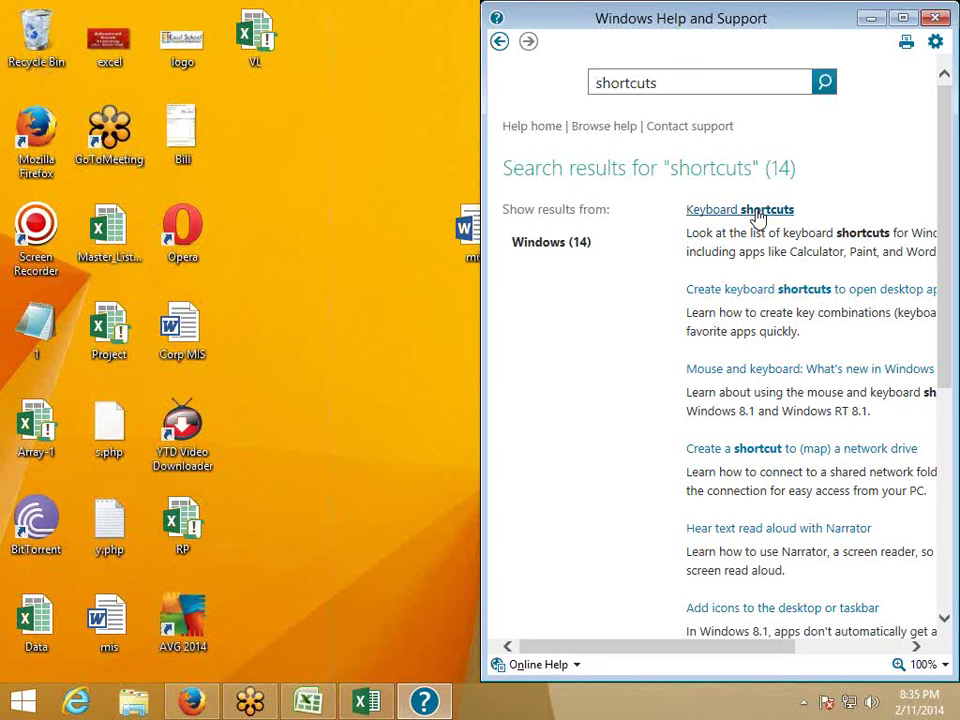
# - Open the Keyboard shortcuts topic and look through its New keyboard shortcuts table
pyautogui.click(758, 215)
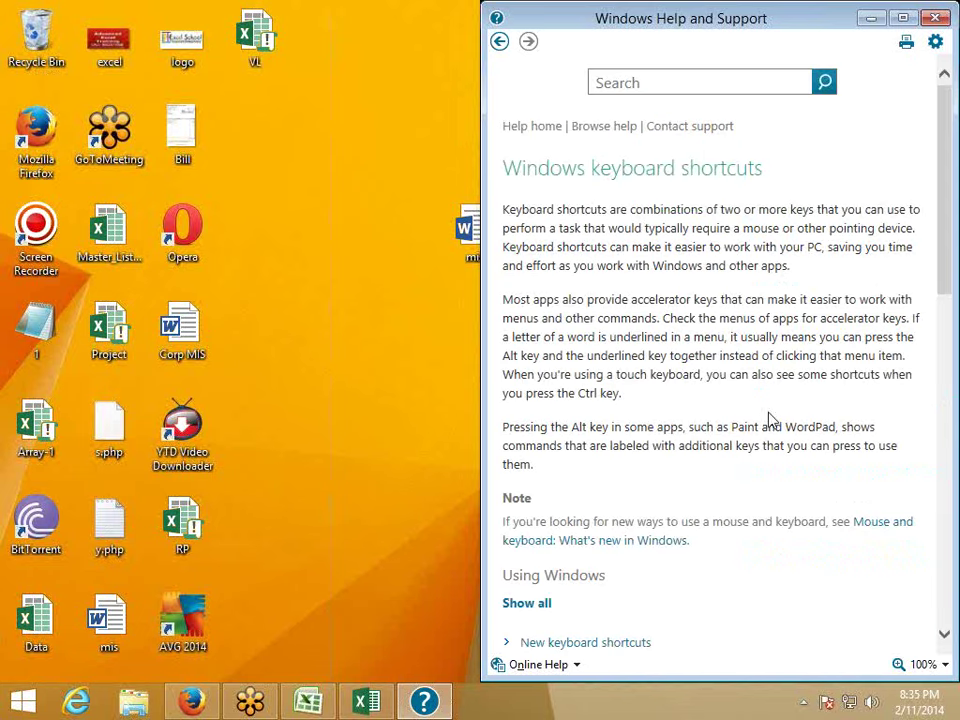
pyautogui.scroll(-3, 771, 422)
pyautogui.click(583, 374)
pyautogui.scroll(-15, 588, 400)
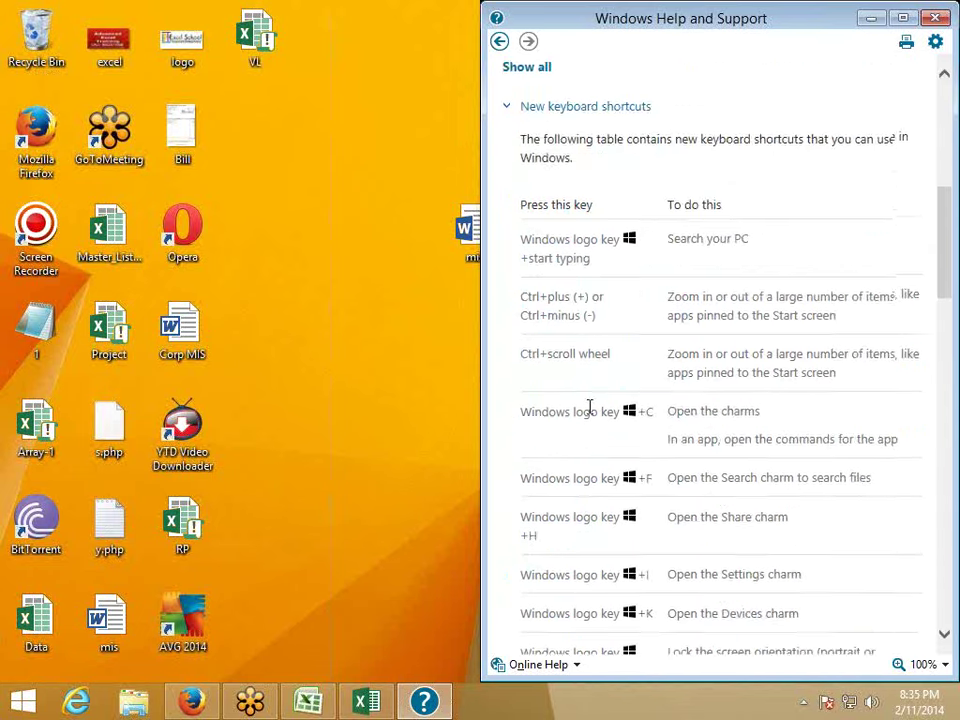
pyautogui.scroll(-5, 588, 424)
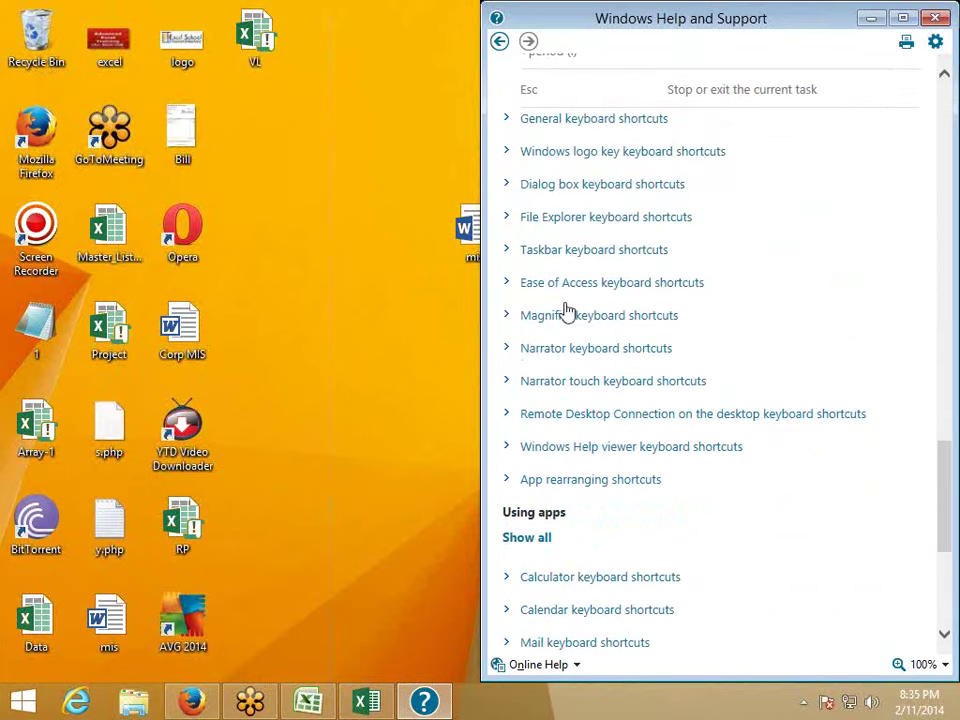
# - Expand General keyboard shortcuts and look through the list to its end
pyautogui.click(566, 120)
pyautogui.scroll(-8, 598, 270)
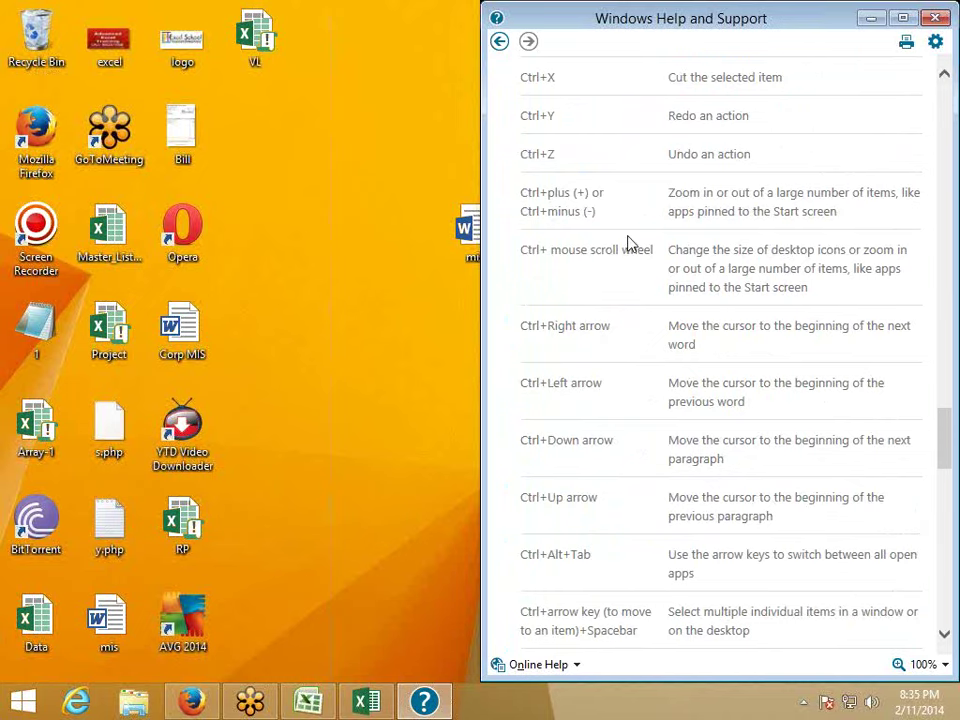
pyautogui.scroll(-10, 665, 270)
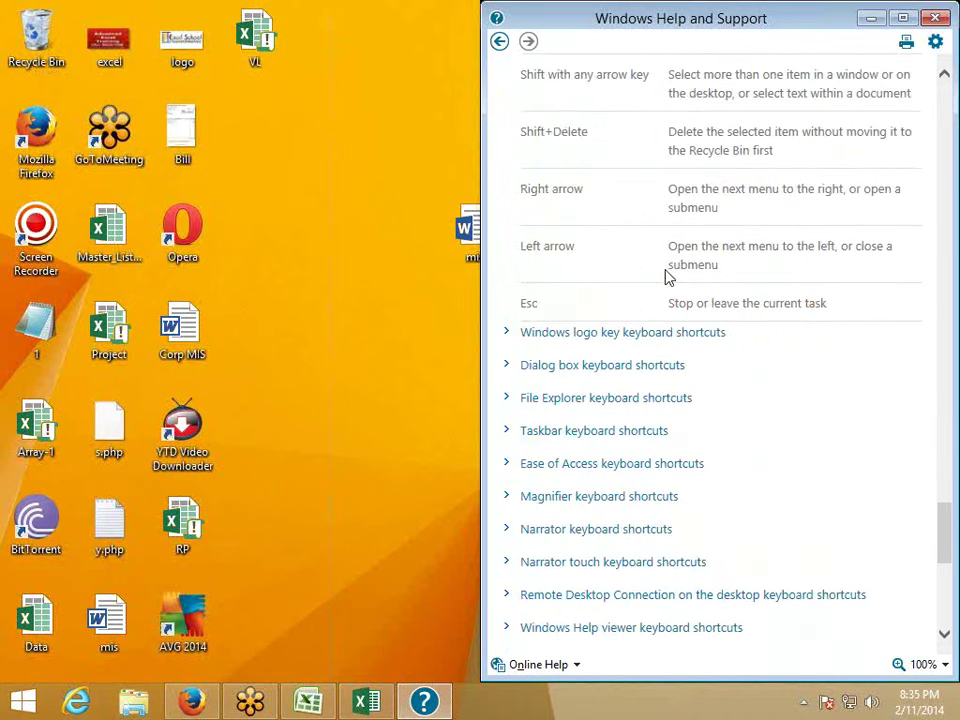
# - Expand Windows logo key keyboard shortcuts and look through the table
pyautogui.click(626, 338)
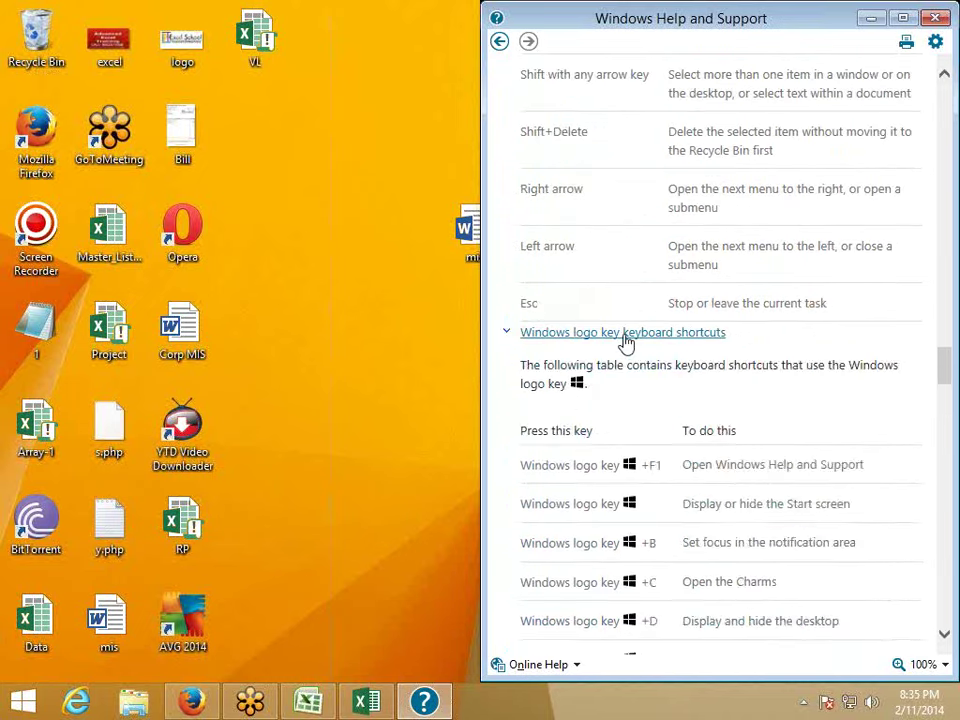
pyautogui.scroll(-10, 628, 343)
pyautogui.scroll(-5, 630, 345)
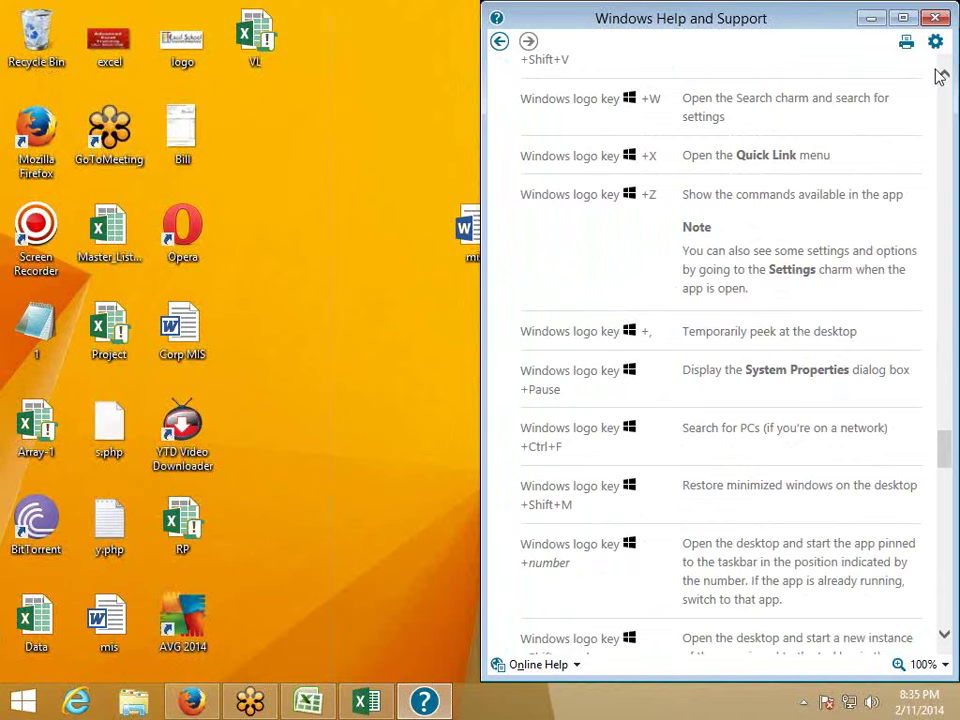
# - Close Windows Help and Support and refresh the desktop
pyautogui.click(937, 18)
pyautogui.rightClick(697, 237)
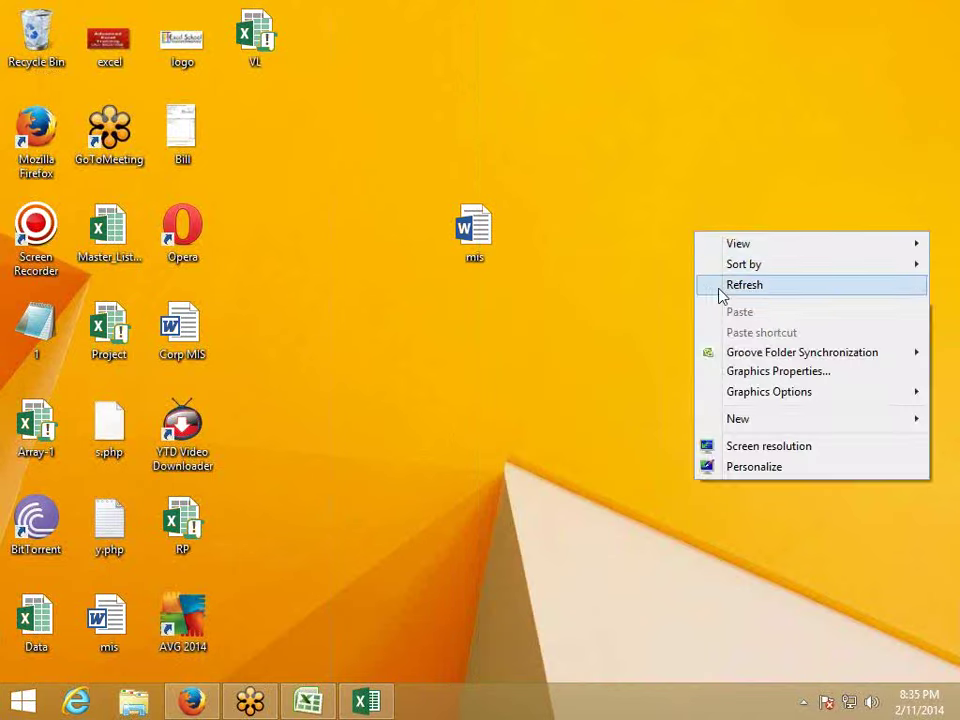
pyautogui.click(728, 285)
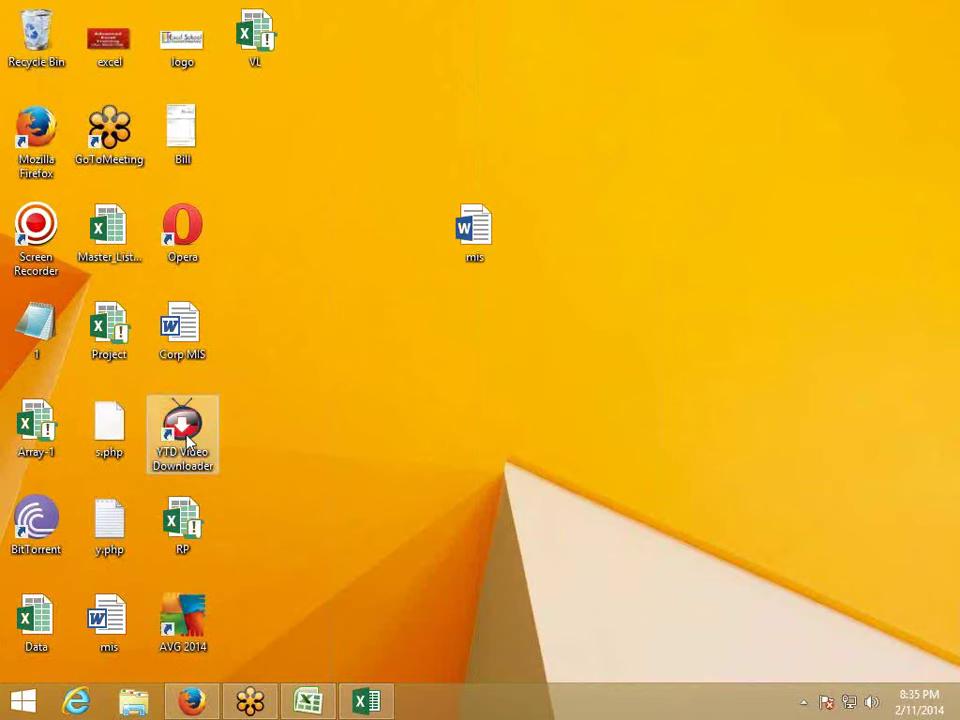
pyautogui.moveTo(137, 336)
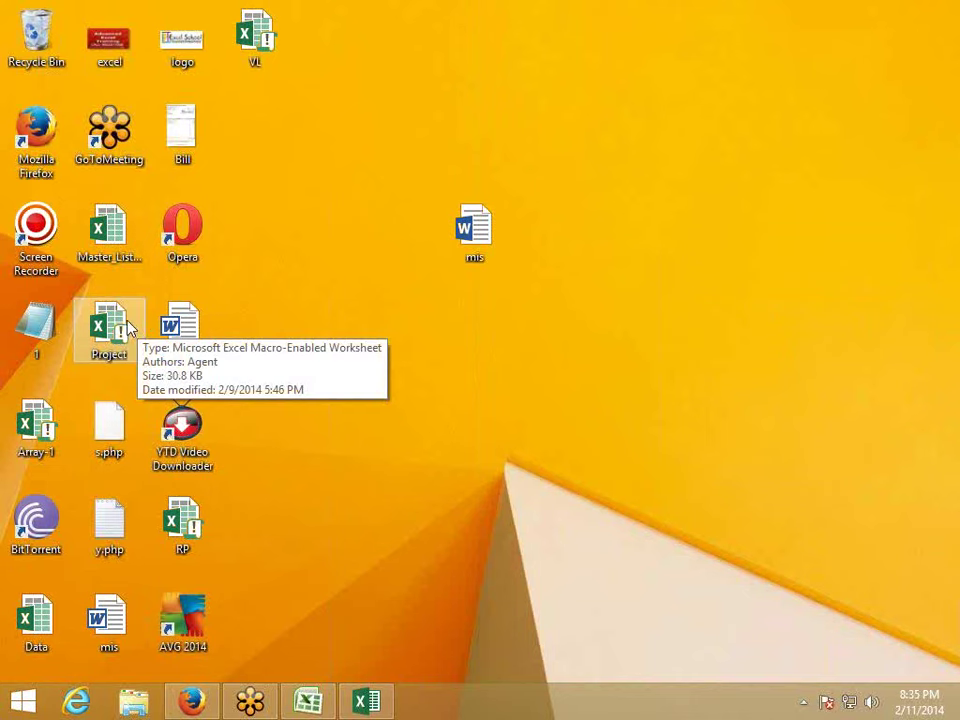
pyautogui.moveTo(110, 248)
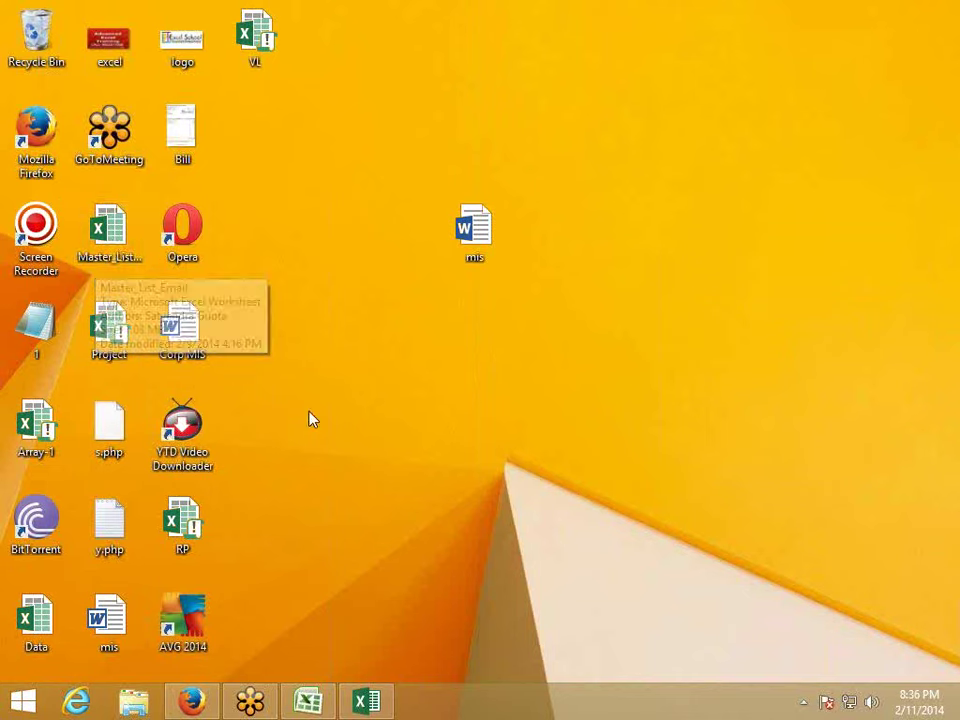
# - Refresh the desktop and set the title in the VL file's detailed properties to "Vlookup Example"
pyautogui.rightClick(337, 335)
pyautogui.click(396, 384)
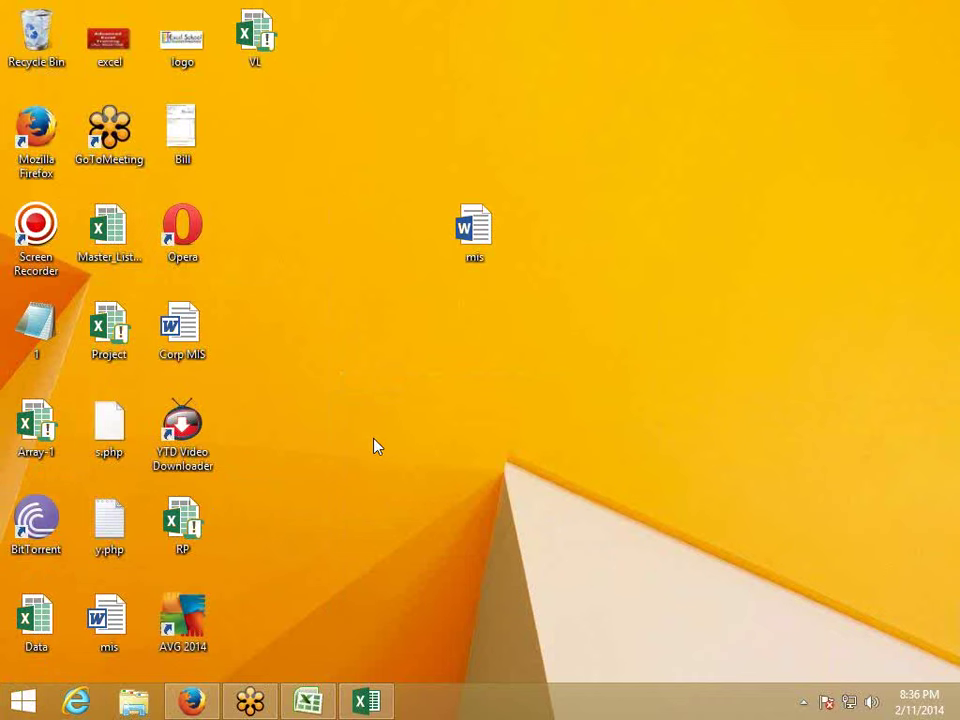
pyautogui.rightClick(267, 40)
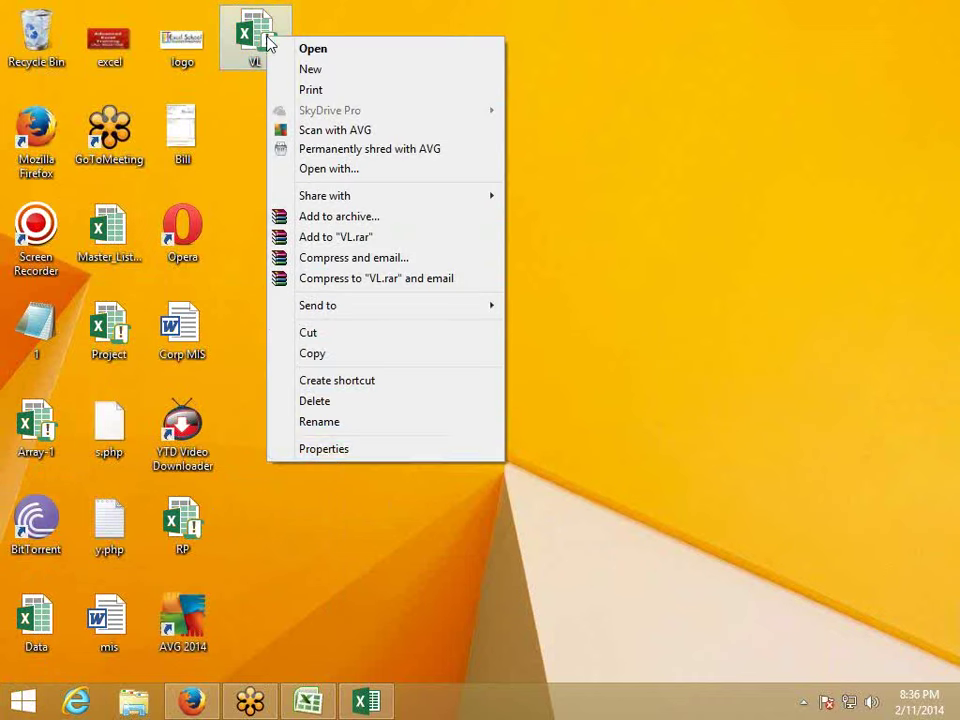
pyautogui.click(328, 451)
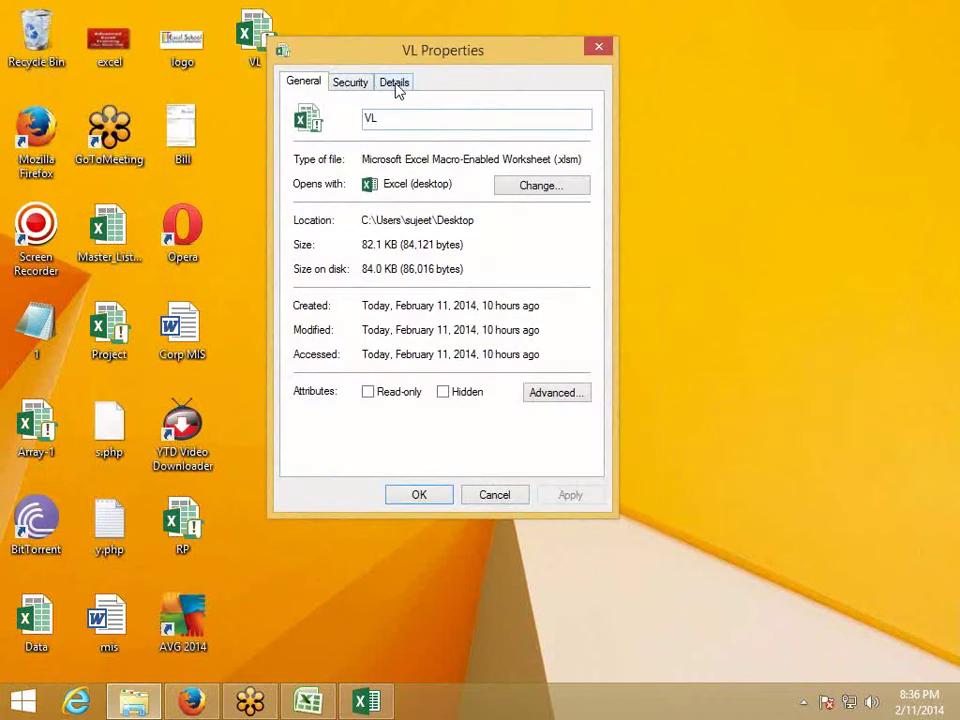
pyautogui.click(396, 85)
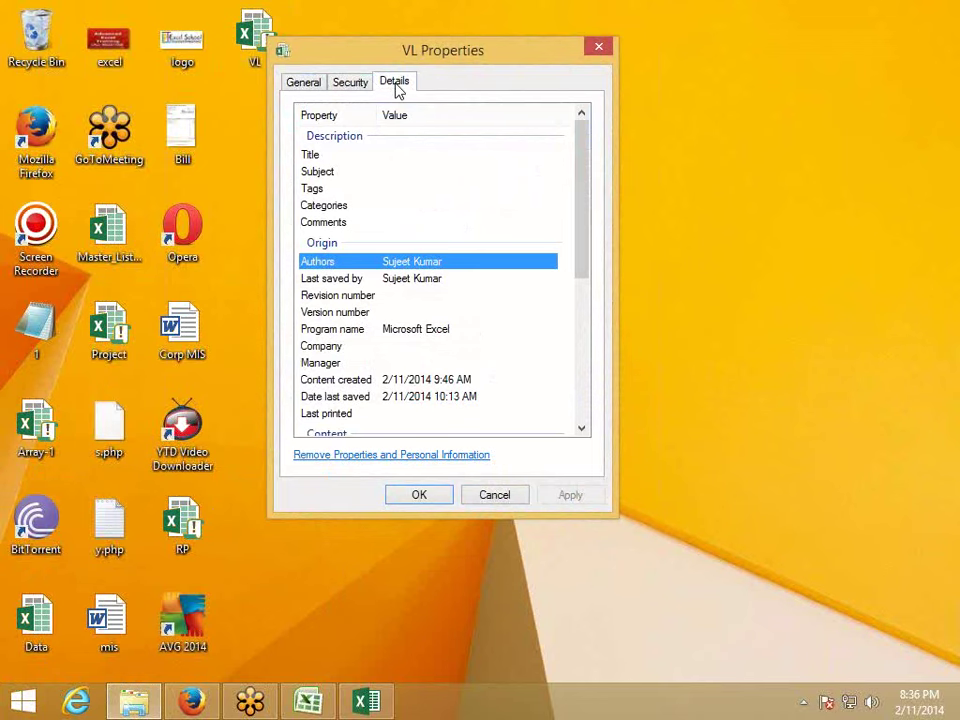
pyautogui.click(388, 152)
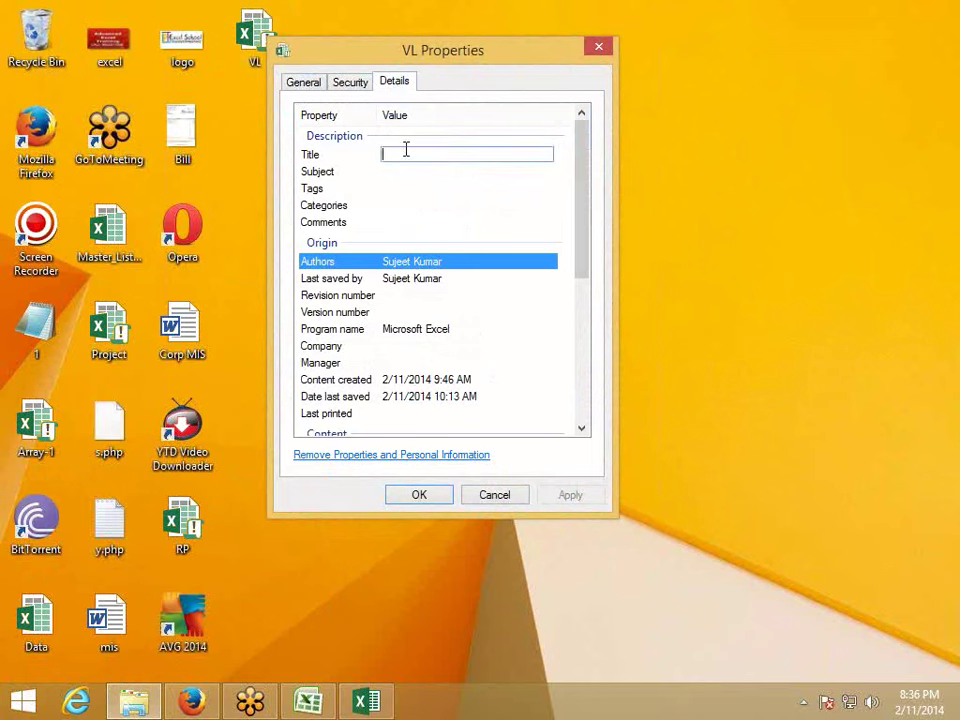
pyautogui.write('Vlookup Example')
# - Enter "Milti Sheet Vlookup and Vlookup Listing" as the VL file's comments
pyautogui.click(386, 208)
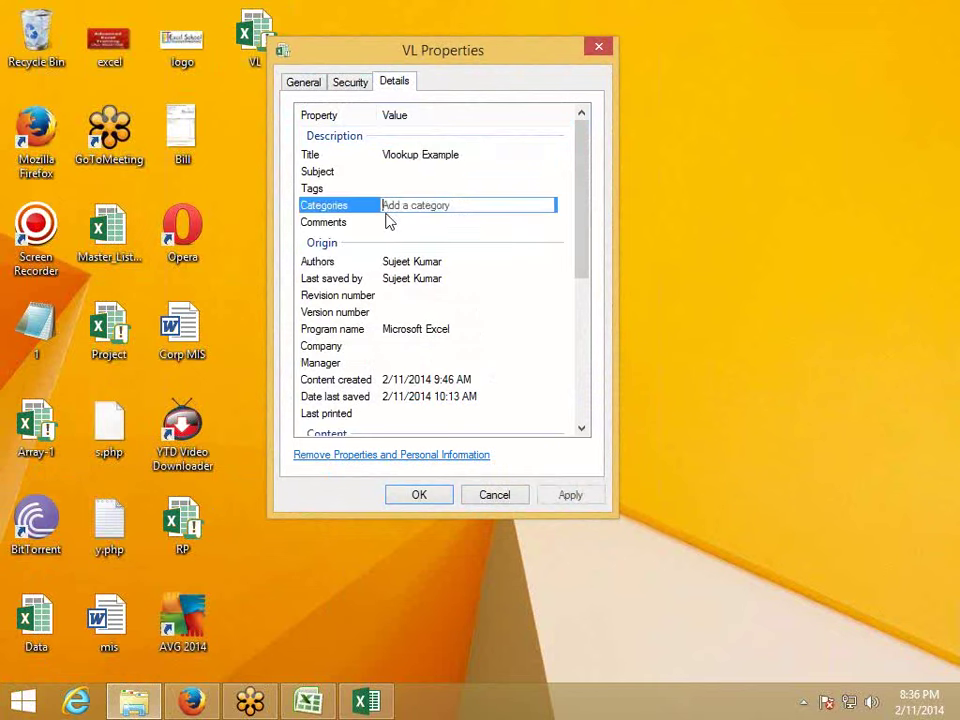
pyautogui.click(398, 226)
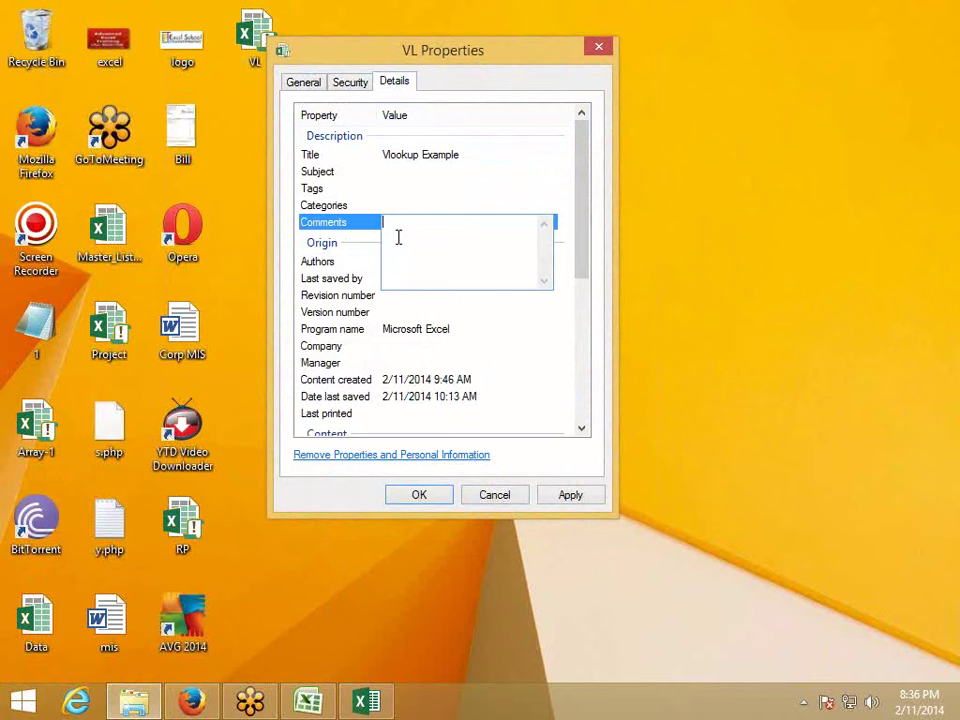
pyautogui.write('Mil')
pyautogui.write('ti ')
pyautogui.write('Sheet ')
pyautogui.write('Vlooku')
pyautogui.write('p a')
pyautogui.write('nd ')
pyautogui.write('Vloo')
pyautogui.write('k')
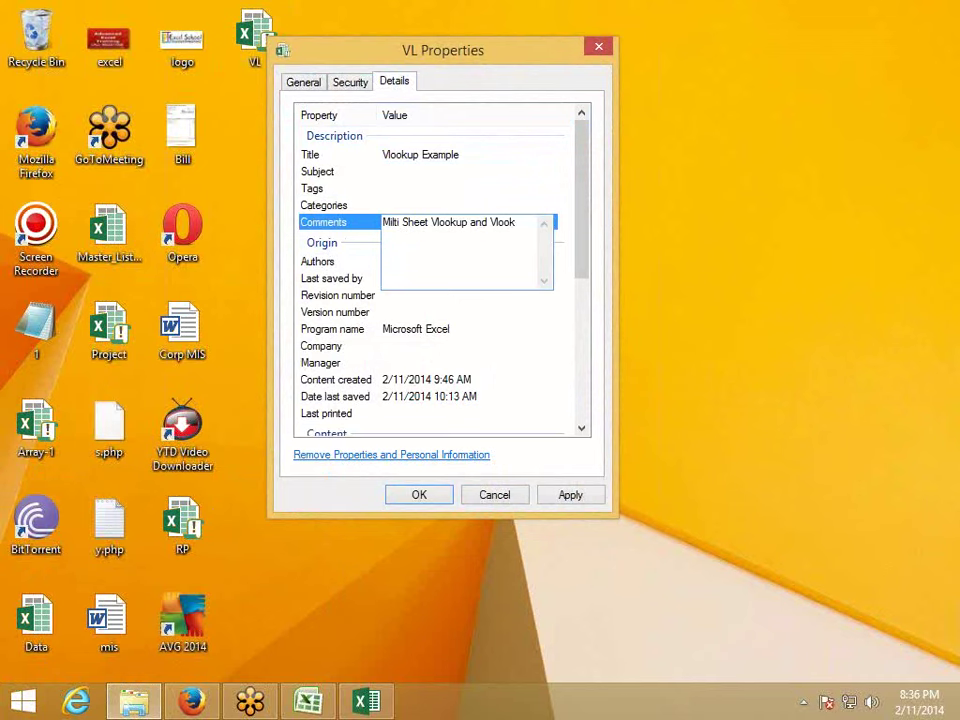
pyautogui.write('up Listing')
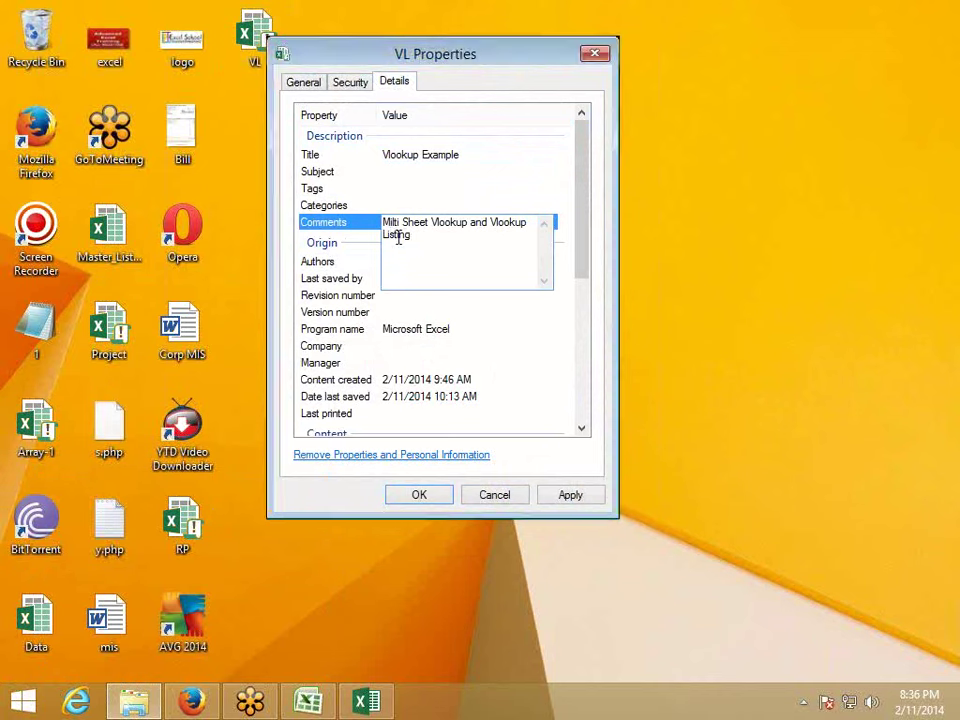
# - Apply the VL file's property changes, close its properties and refresh the desktop
pyautogui.click(401, 191)
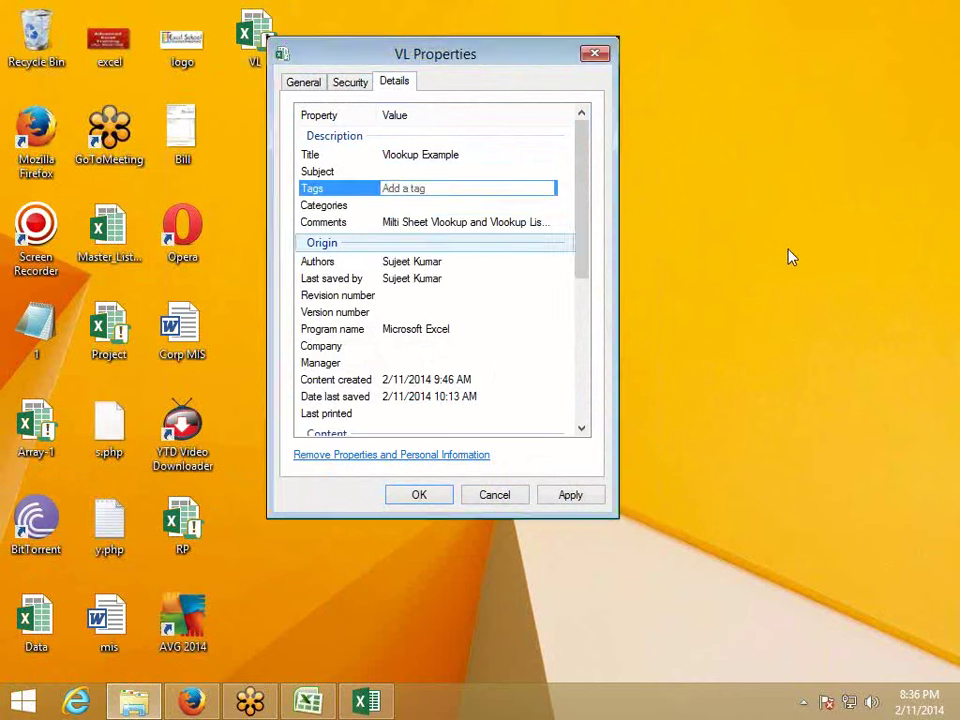
pyautogui.click(670, 232)
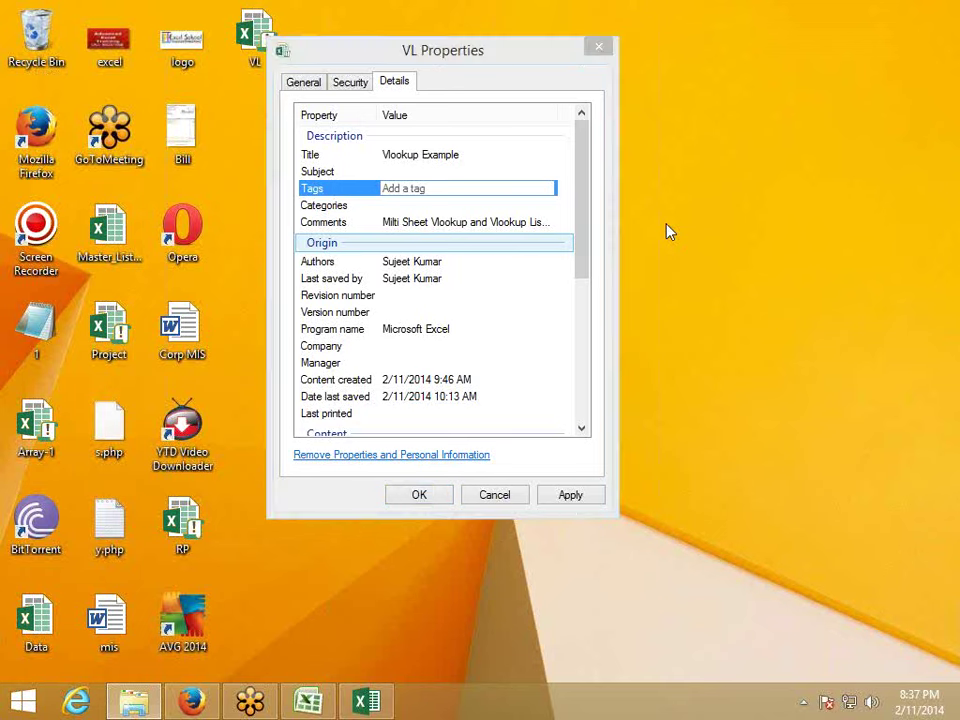
pyautogui.click(574, 495)
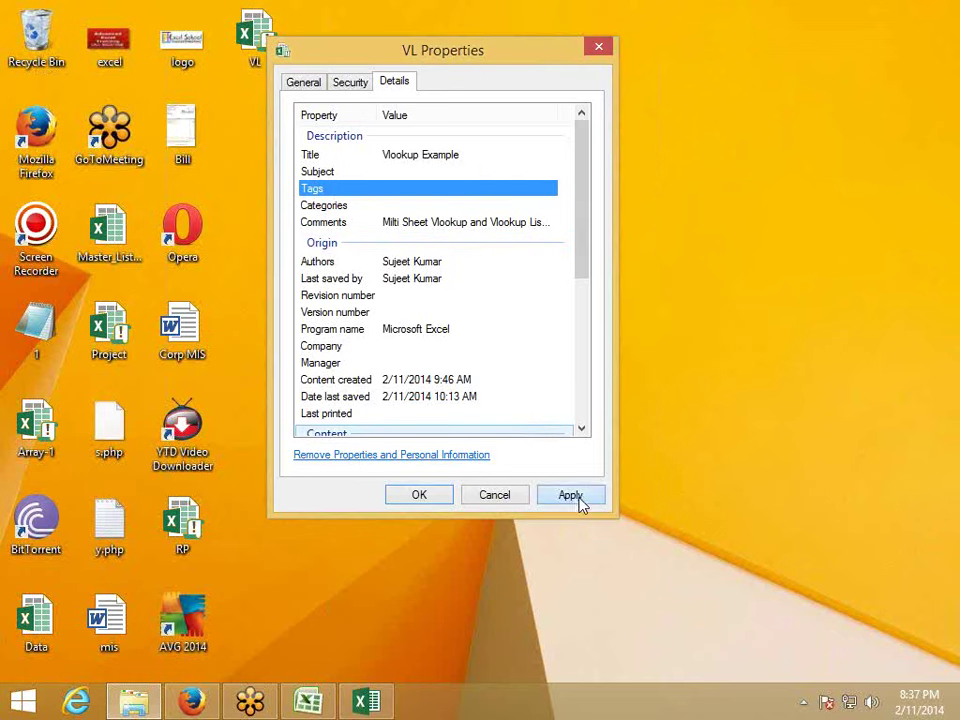
pyautogui.click(437, 495)
pyautogui.rightClick(414, 428)
pyautogui.click(461, 205)
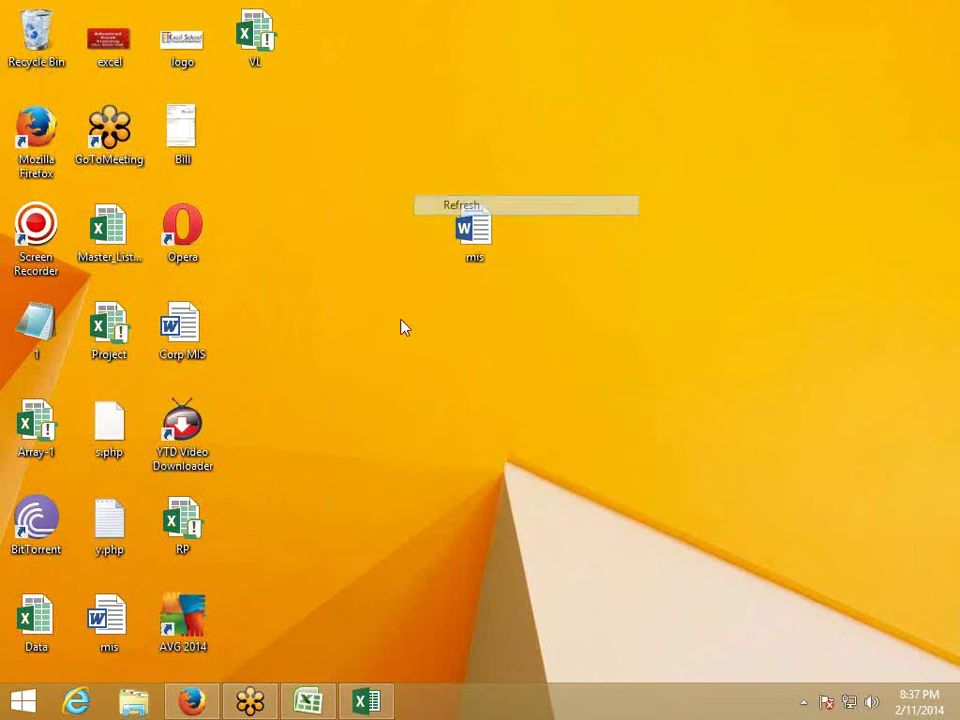
# - Close the Firefox window together with all its open tabs
pyautogui.rightClick(192, 701)
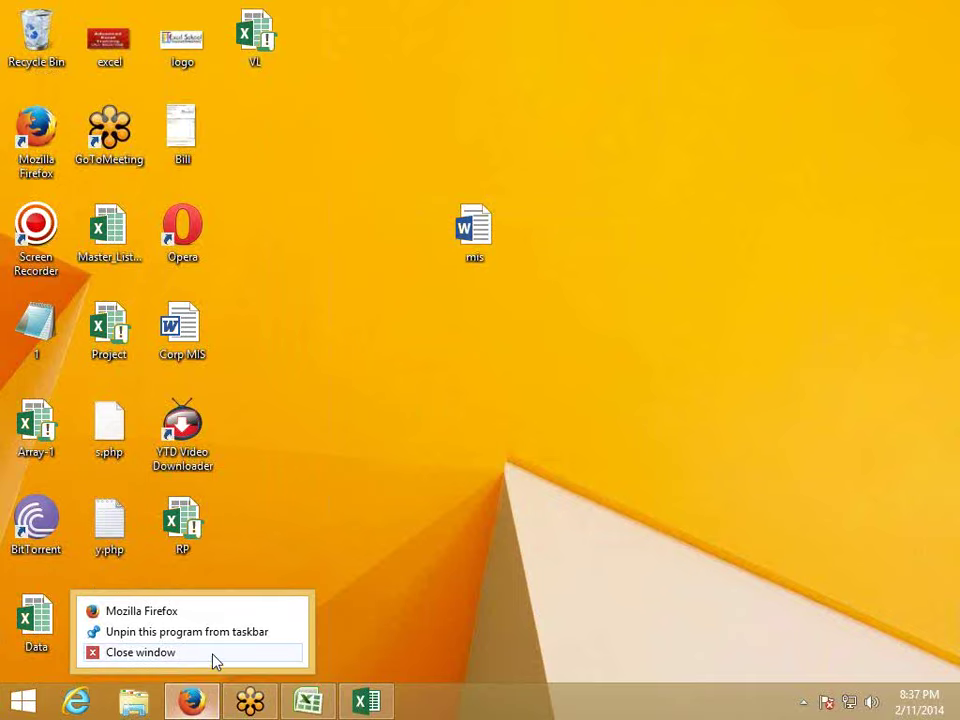
pyautogui.click(214, 658)
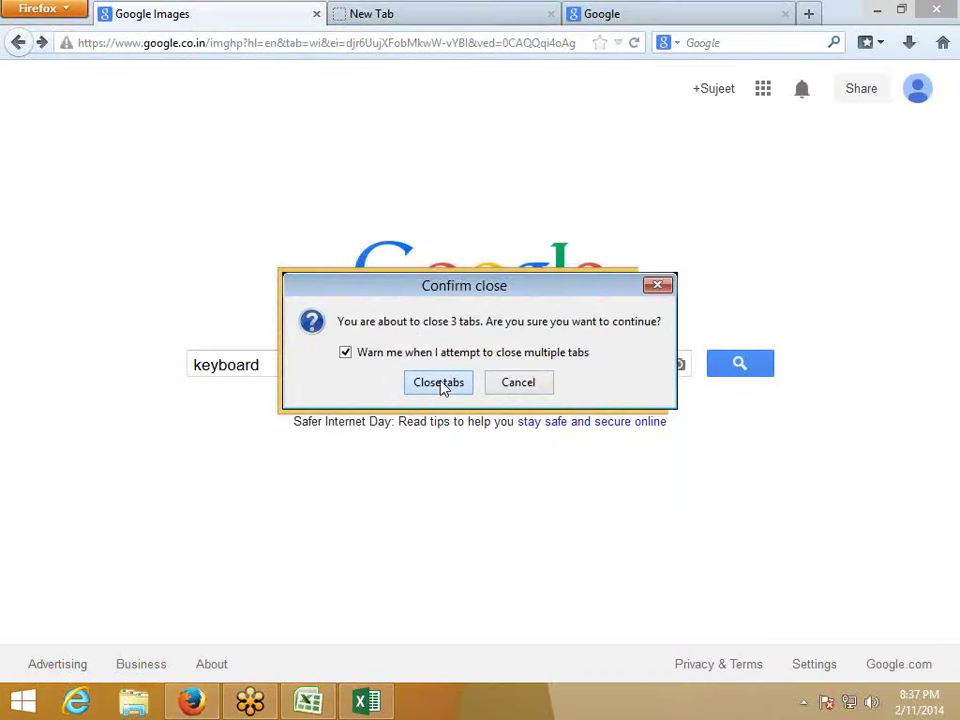
pyautogui.click(440, 385)
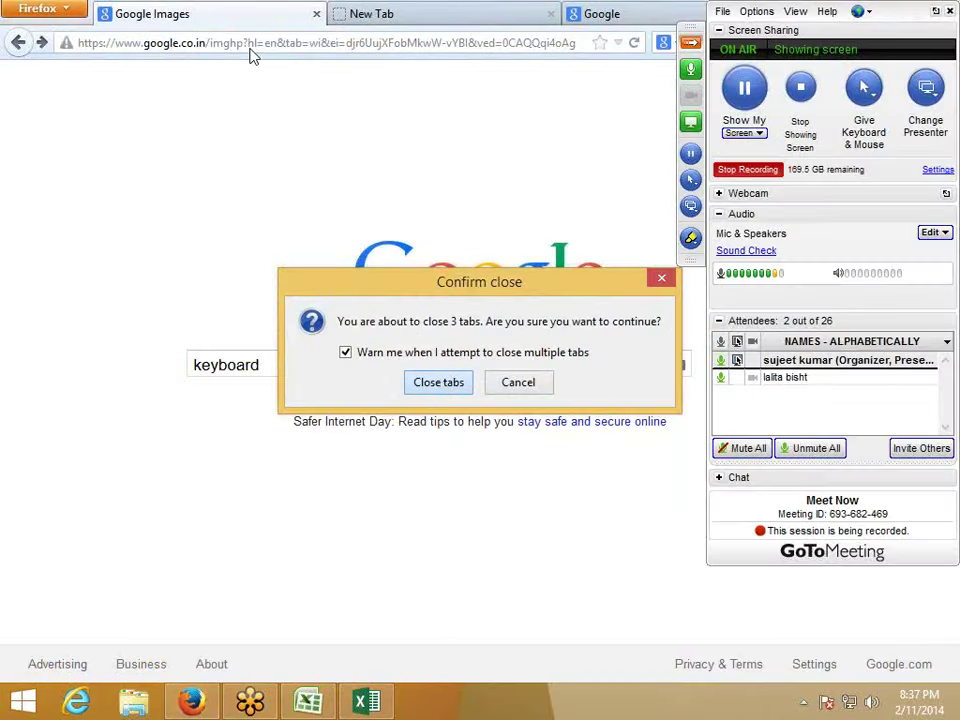
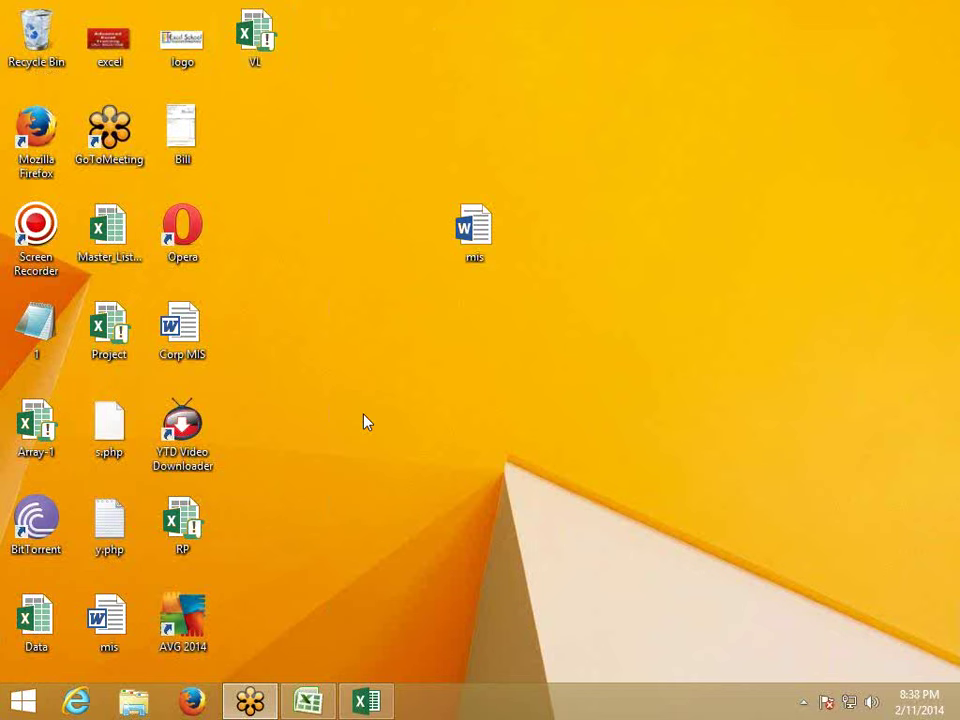
# - Refresh the desktop and check the VL file's pop-up information for its title and comments
pyautogui.rightClick(311, 190)
pyautogui.click(339, 236)
pyautogui.rightClick(339, 199)
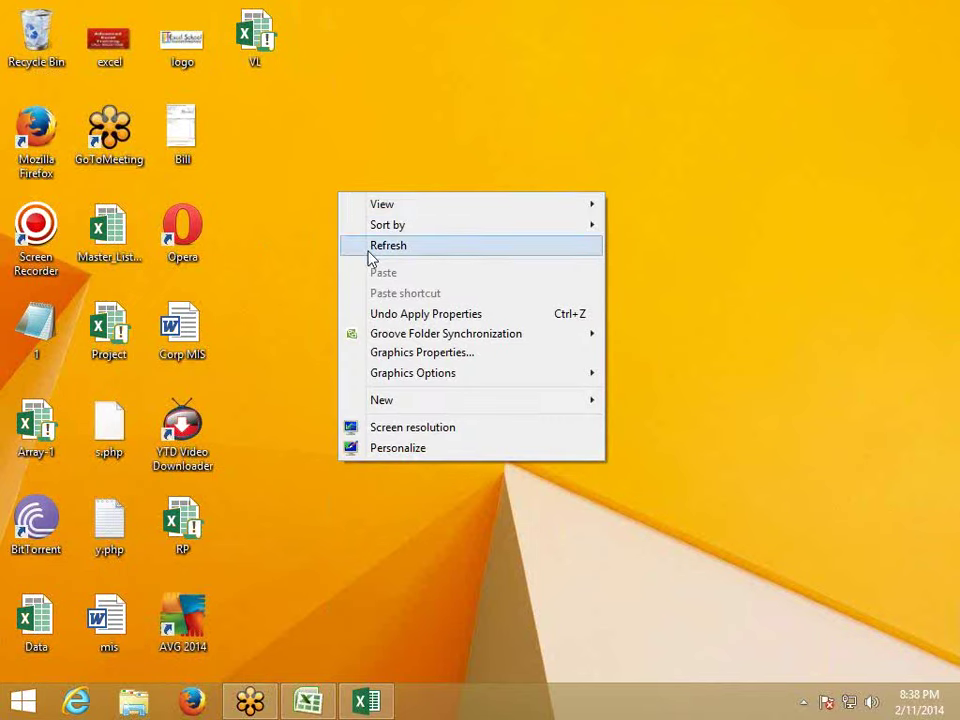
pyautogui.click(370, 246)
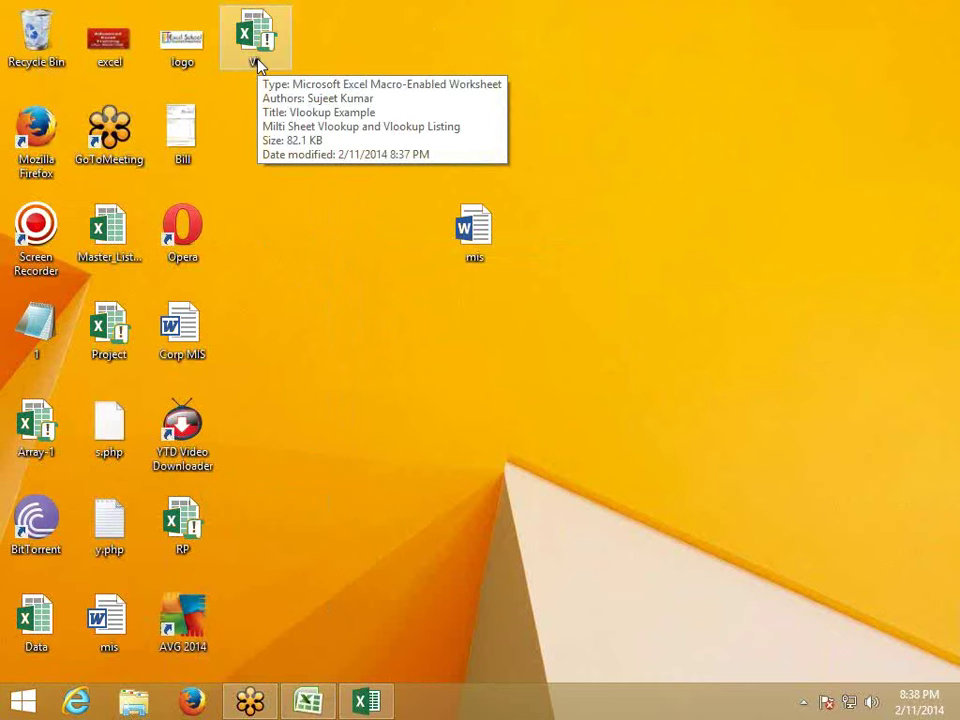
pyautogui.rightClick(277, 275)
pyautogui.click(322, 326)
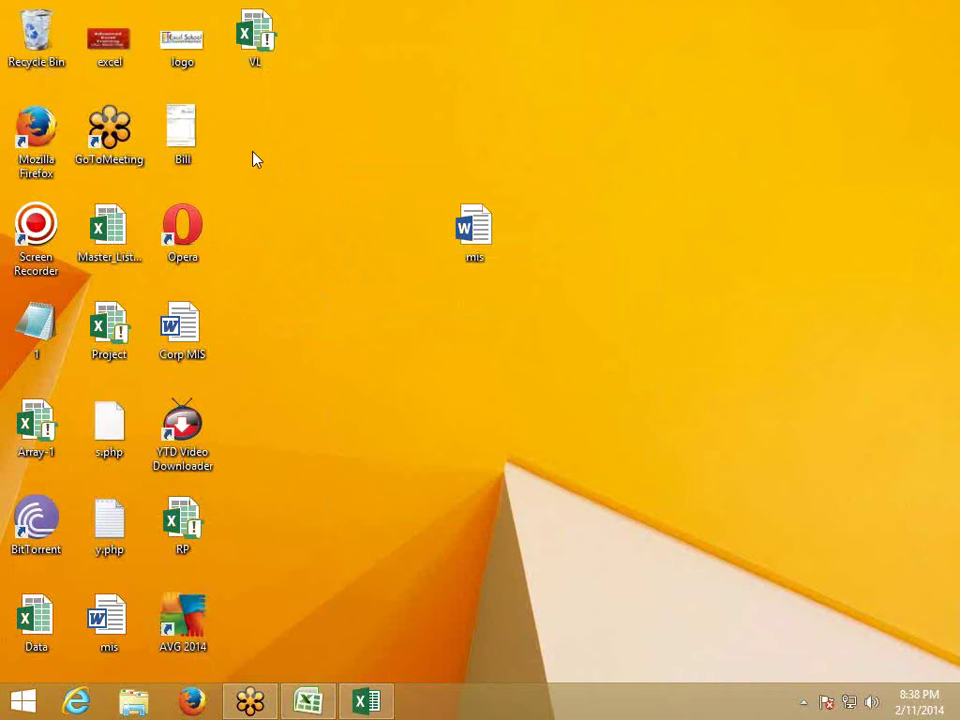
# - Reopen the VL file's properties, review the title and comments in its details, and close them without changes
pyautogui.rightClick(304, 172)
pyautogui.click(332, 222)
pyautogui.rightClick(258, 60)
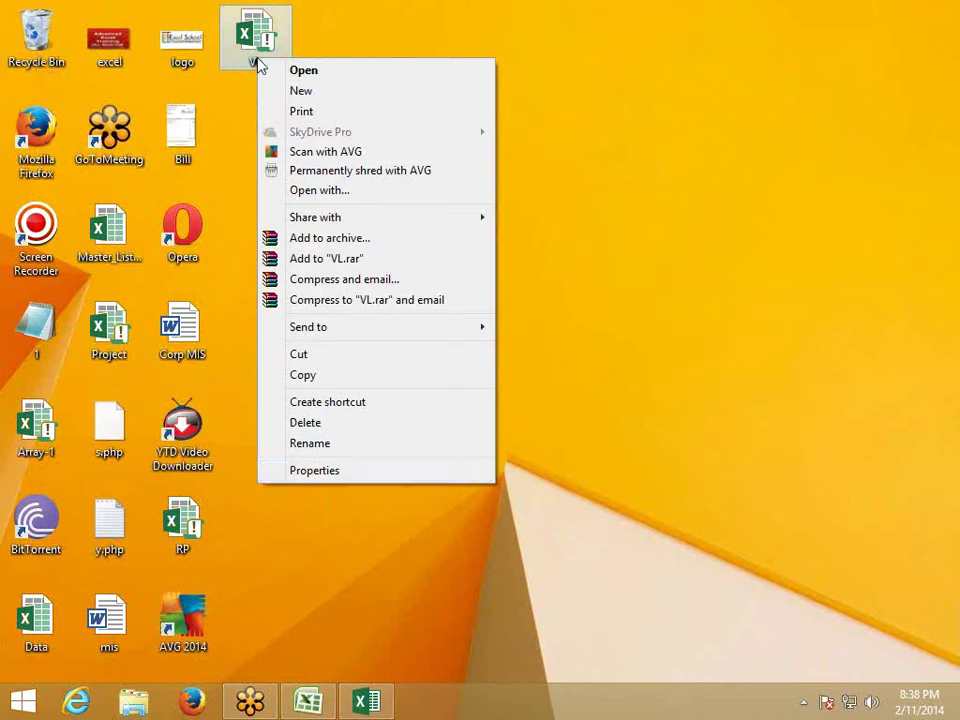
pyautogui.click(322, 472)
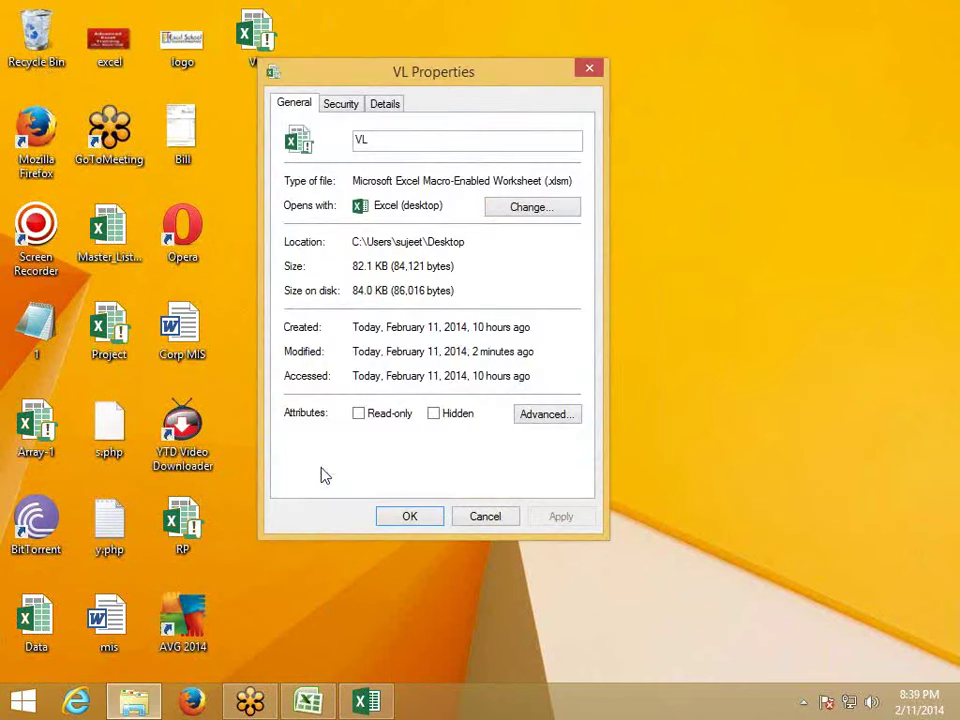
pyautogui.click(385, 104)
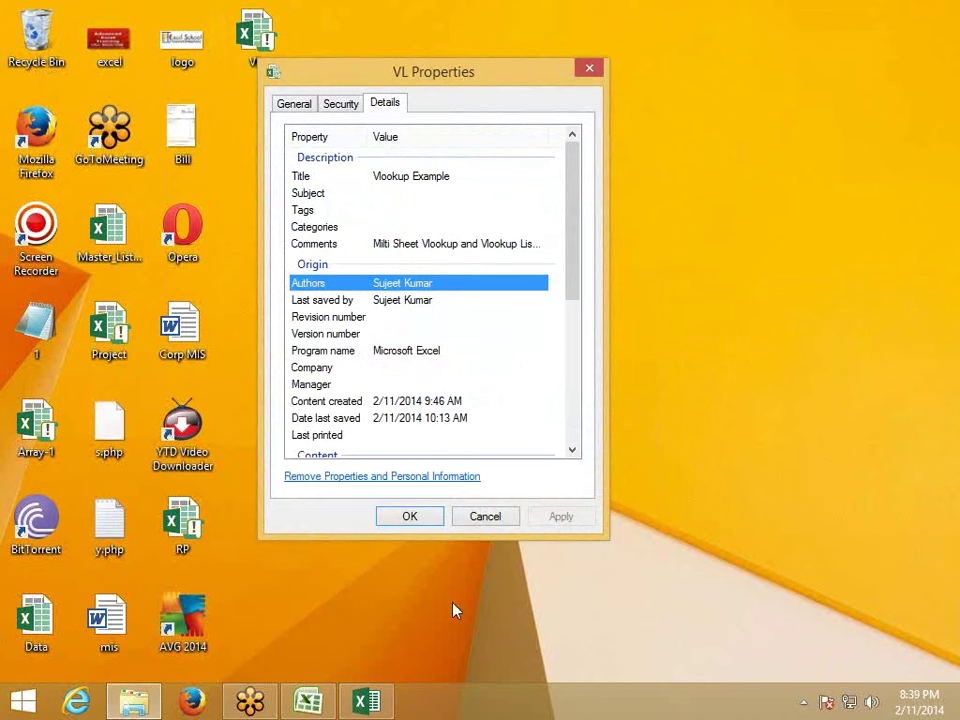
pyautogui.click(480, 517)
# - Switch to Excel and create a workbook from the Student weekly planning calendar (any year, Mon-Sun) template under 2012 calendars
pyautogui.click(312, 702)
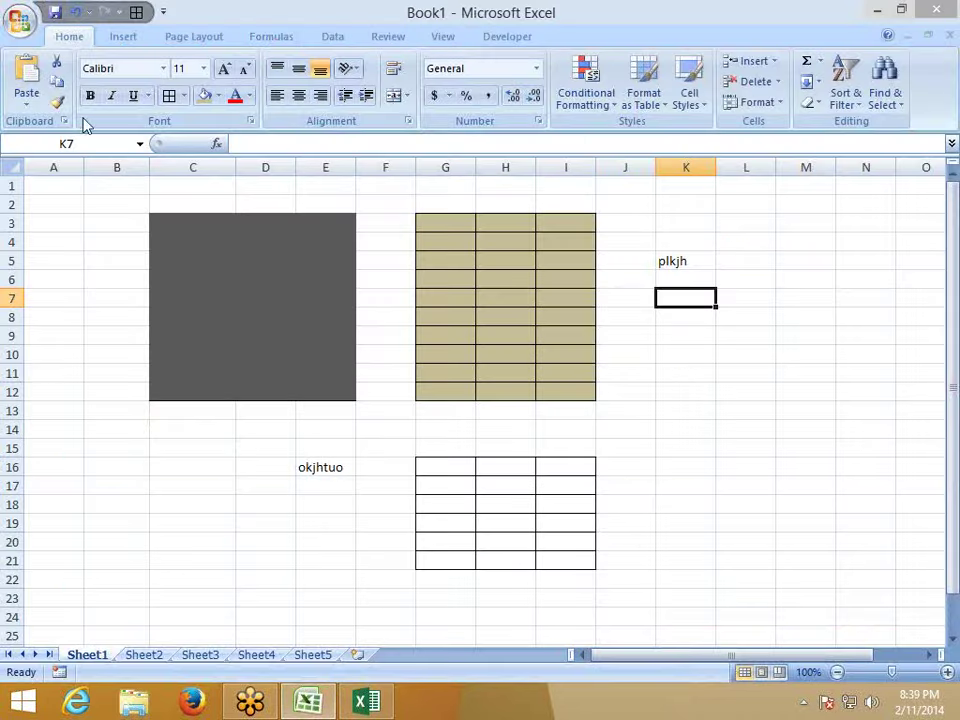
pyautogui.click(20, 20)
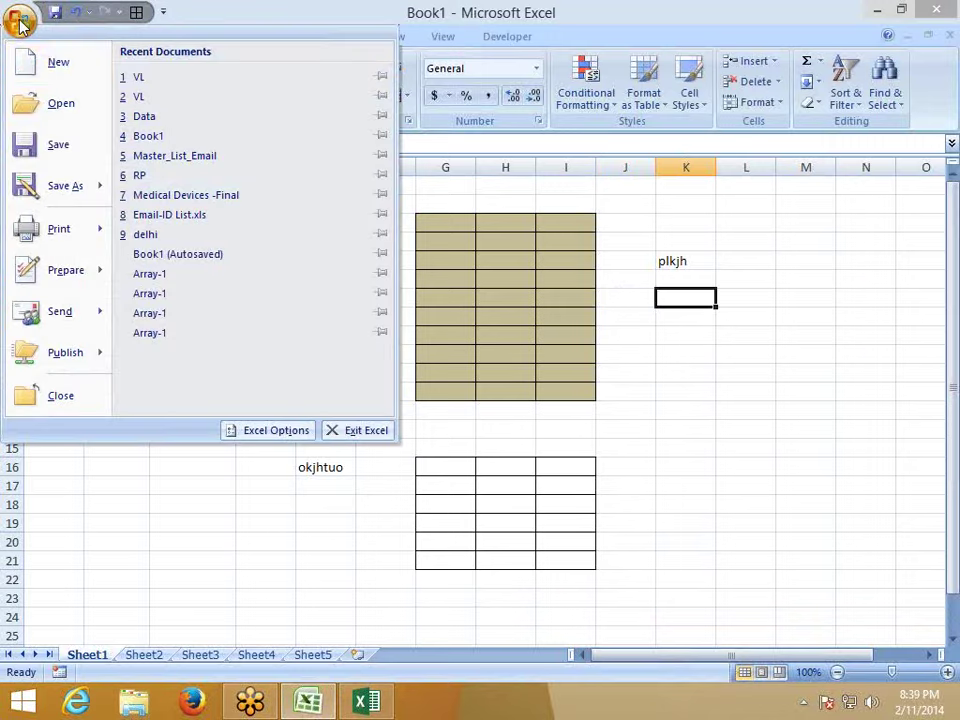
pyautogui.click(57, 65)
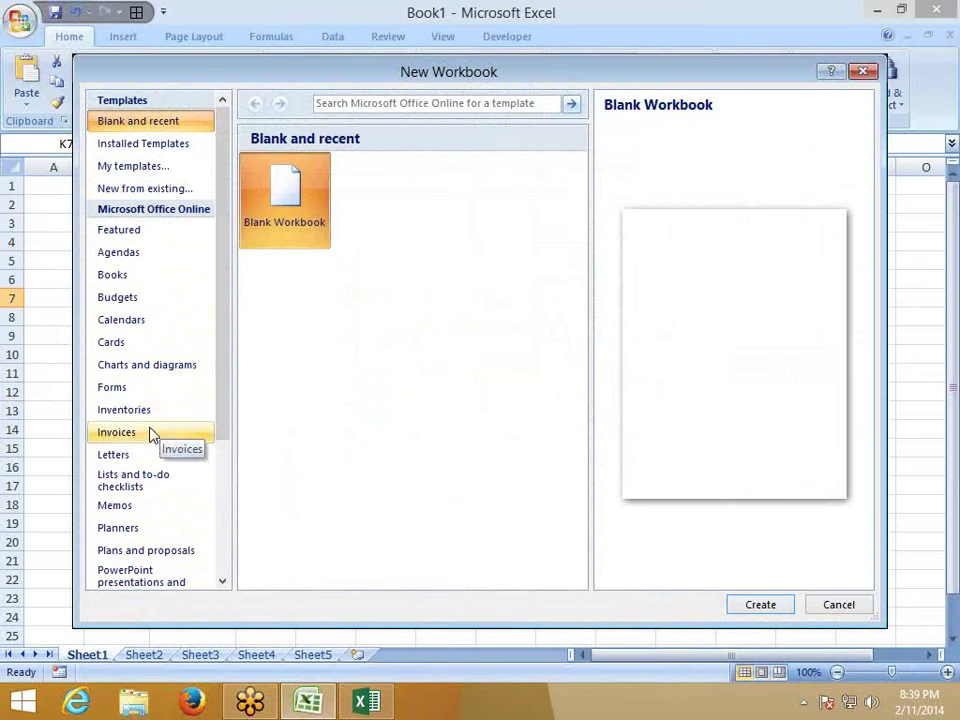
pyautogui.click(150, 325)
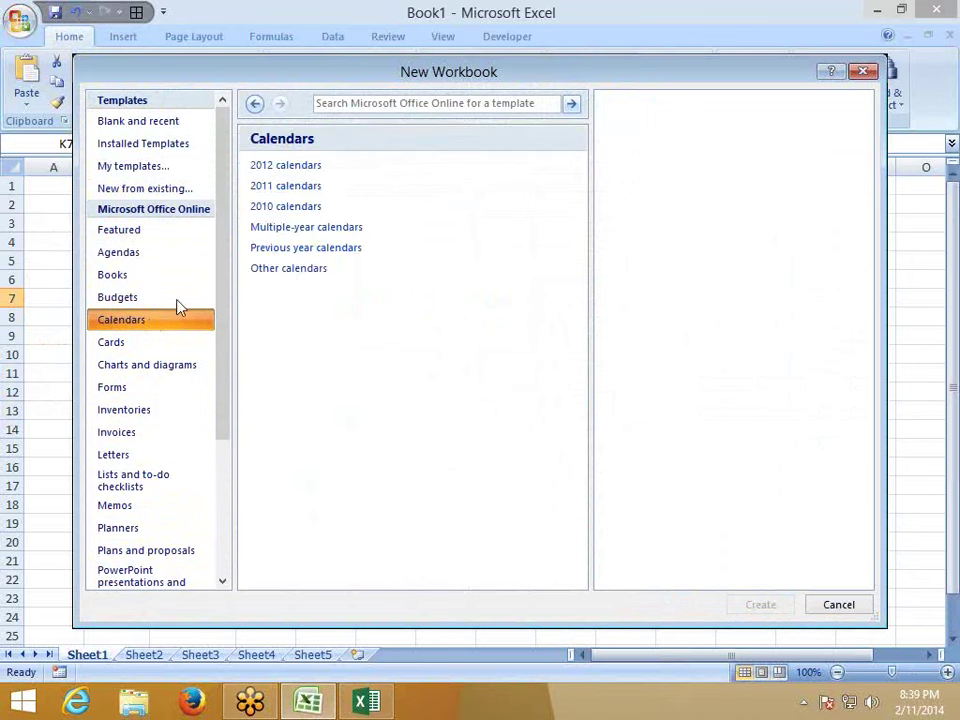
pyautogui.click(281, 166)
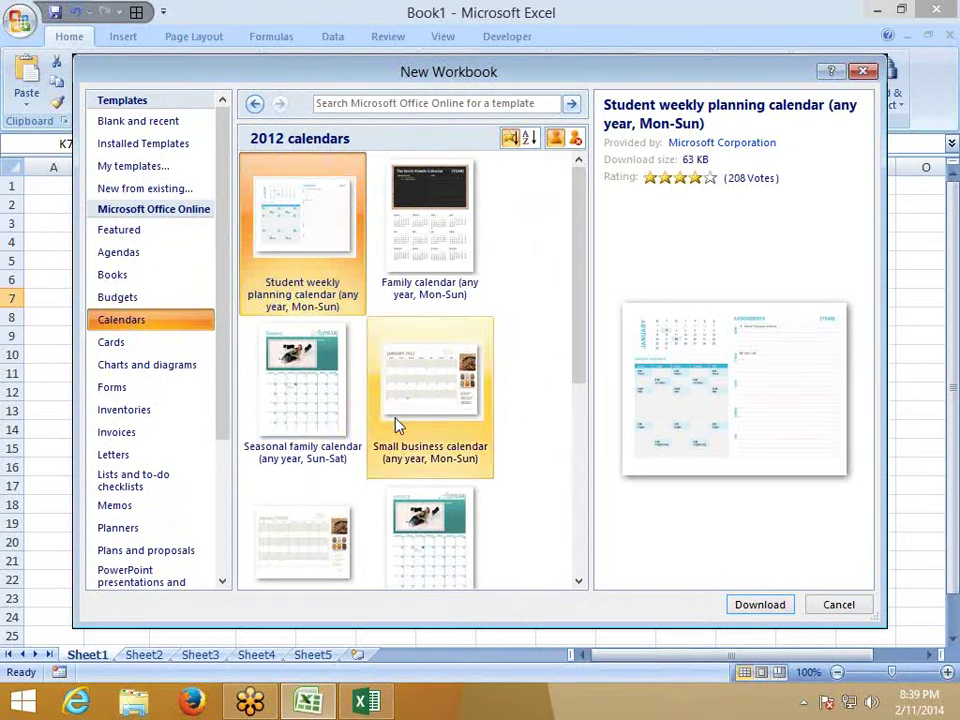
pyautogui.click(760, 605)
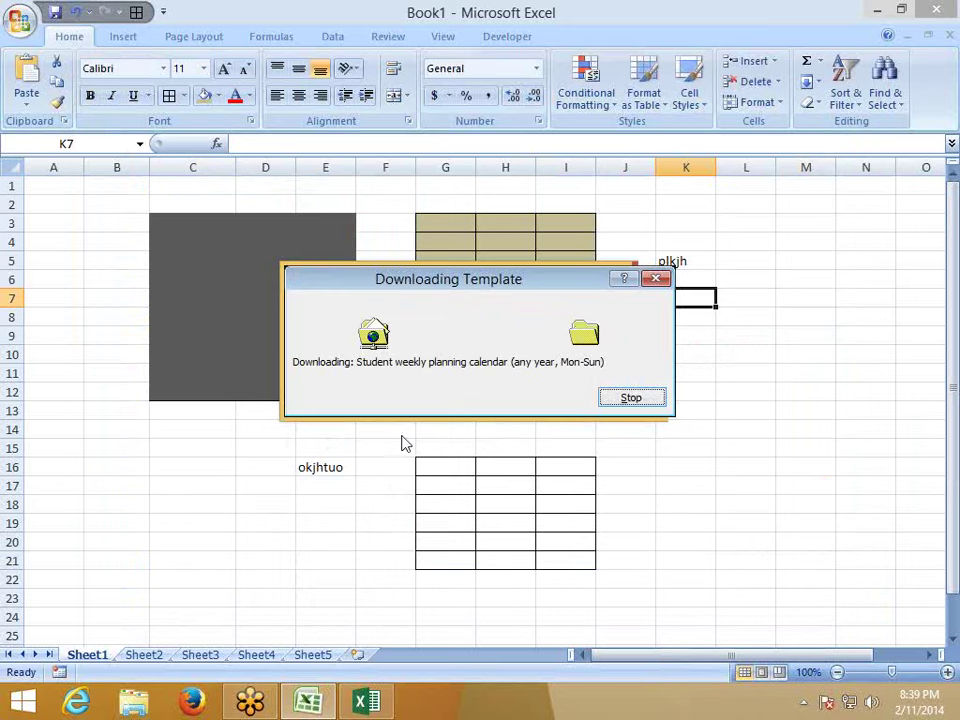
pyautogui.moveTo(372, 284); pyautogui.dragTo(145, 249)
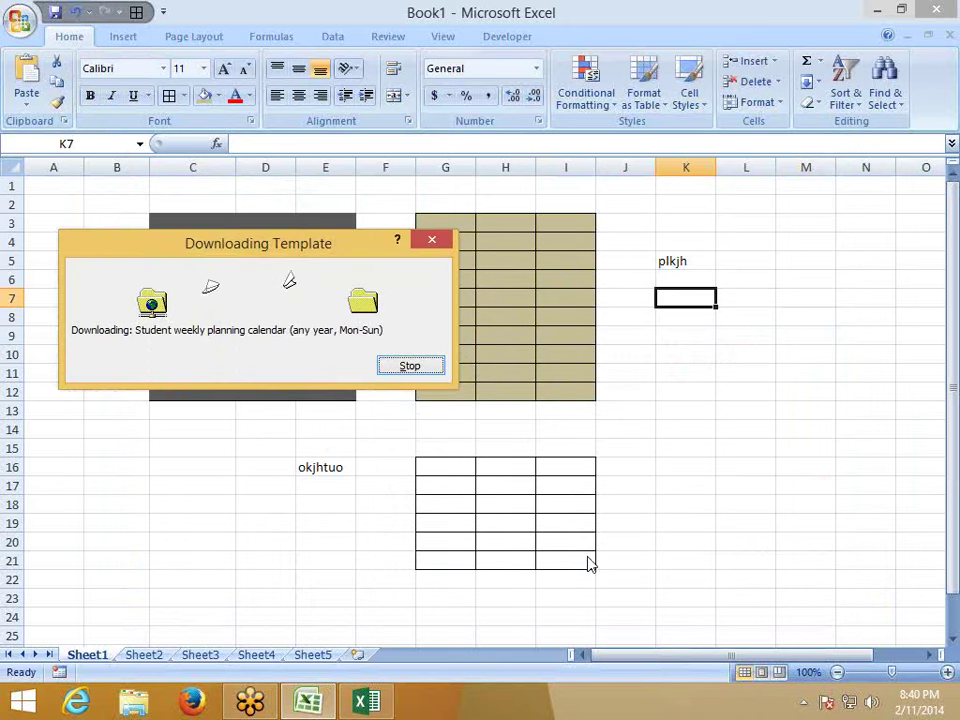
# - Set the calendar year on the January sheet to 2014
pyautogui.scroll(-1, 520, 512)
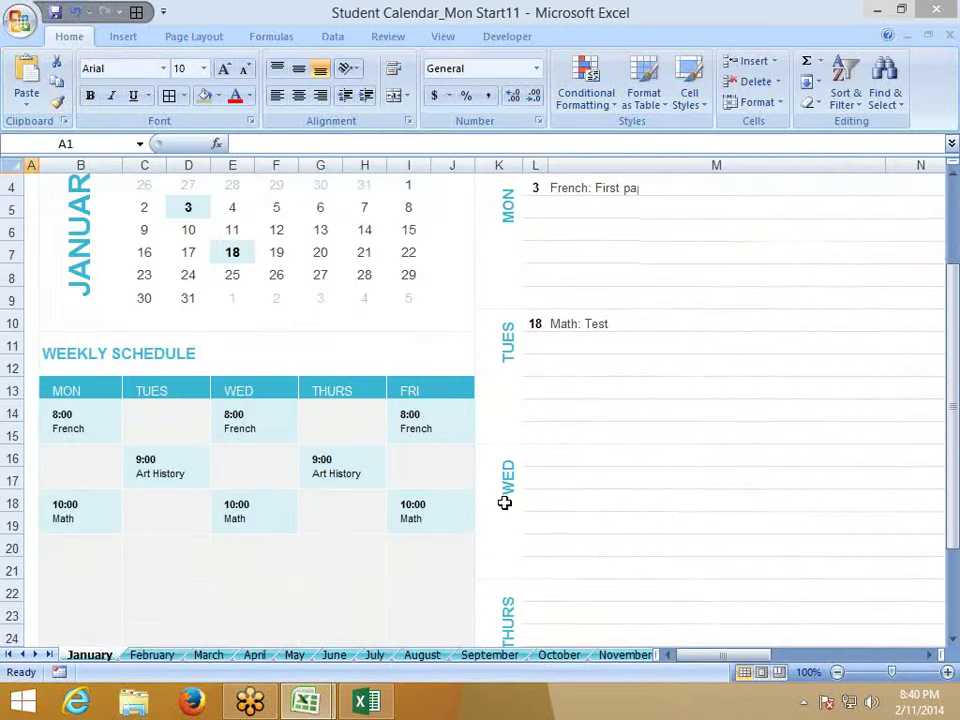
pyautogui.scroll(1, 480, 490)
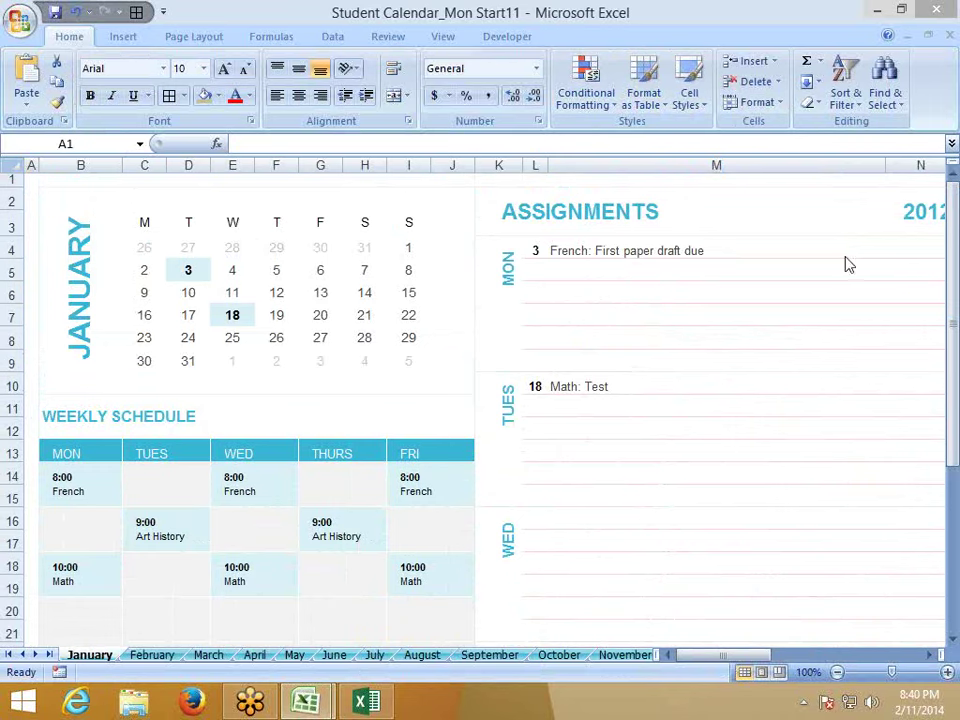
pyautogui.moveTo(758, 658); pyautogui.dragTo(788, 660)
pyautogui.click(690, 204)
pyautogui.click(690, 204)
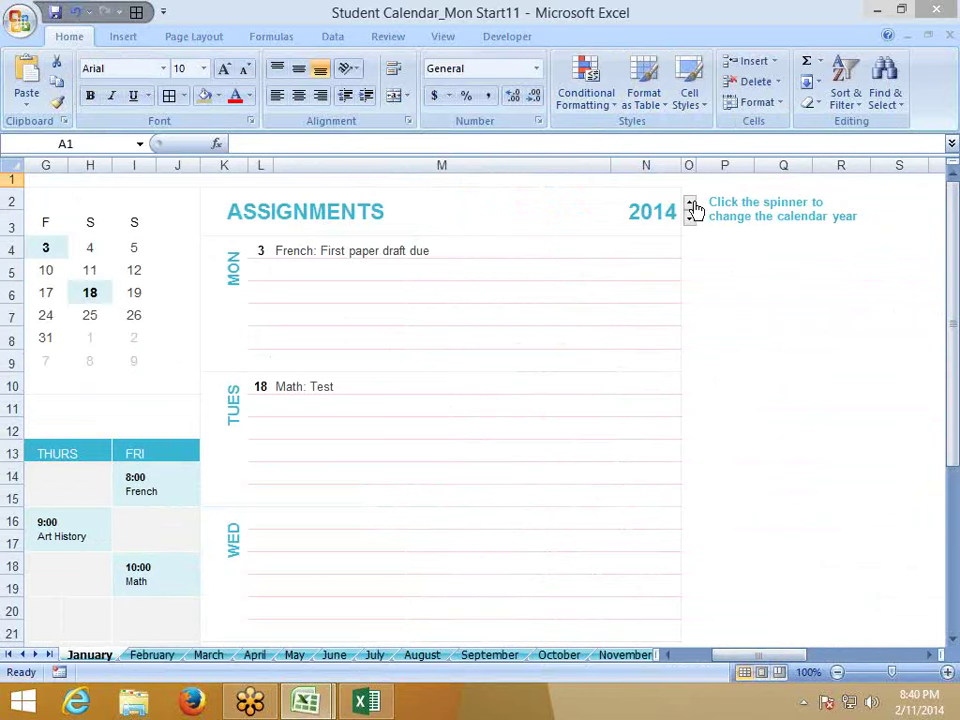
# - Look through the calendar's February and March sheets, ending on February
pyautogui.moveTo(783, 662); pyautogui.dragTo(700, 670)
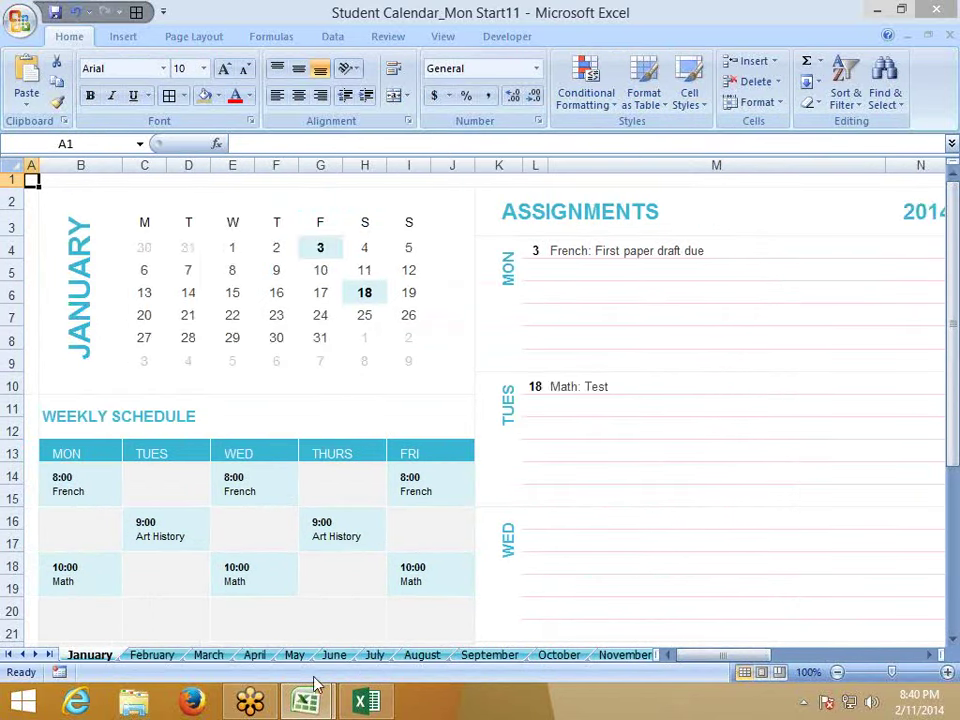
pyautogui.click(175, 656)
pyautogui.click(208, 658)
pyautogui.click(158, 657)
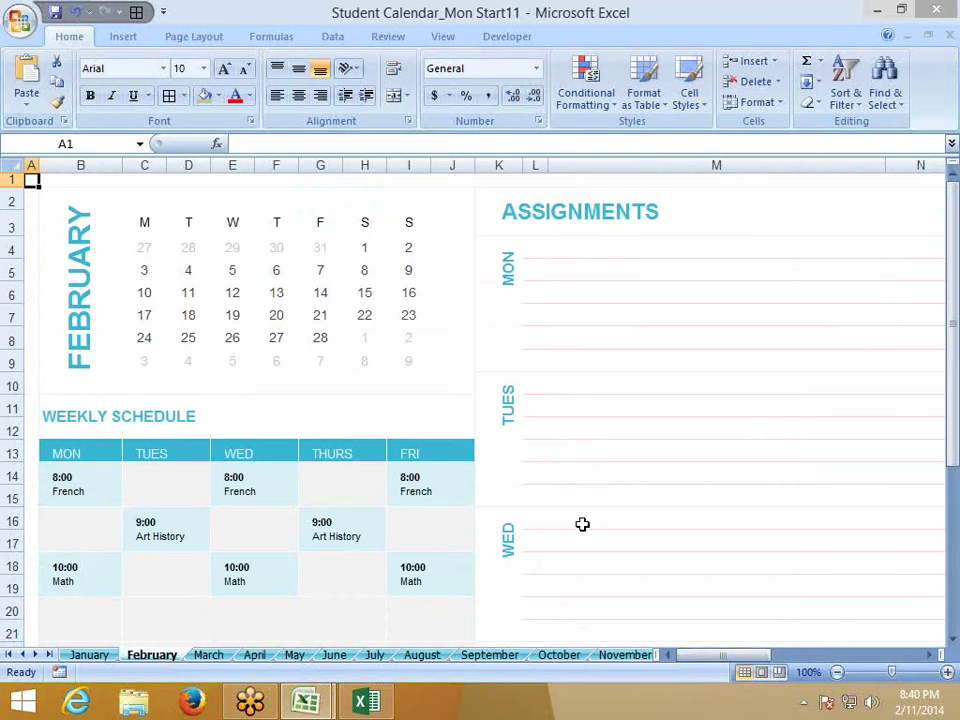
# - Enter 11 on the first Tuesday assignment line (L10) of the February sheet and inspect the matching date in the month grid
pyautogui.scroll(-1, 582, 525)
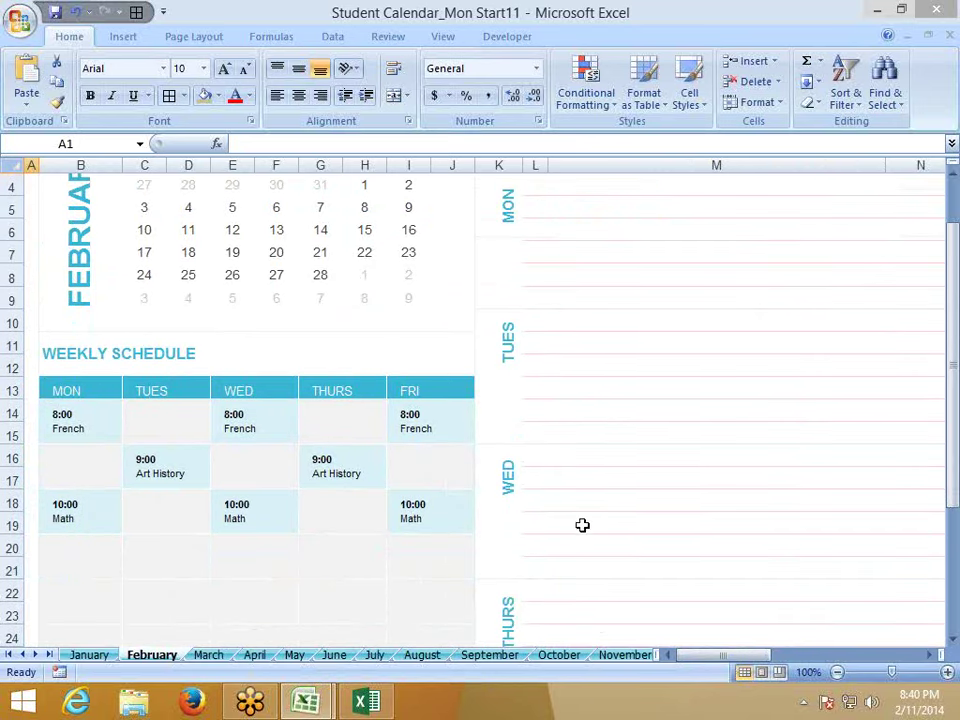
pyautogui.click(536, 325)
pyautogui.scroll(1, 527, 430)
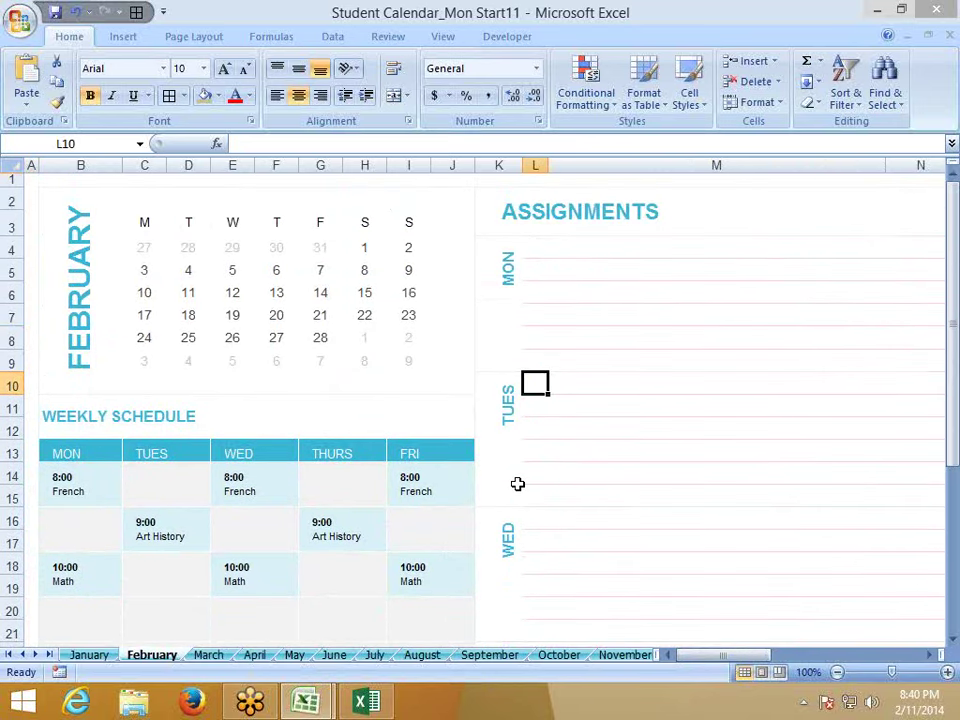
pyautogui.write('11')
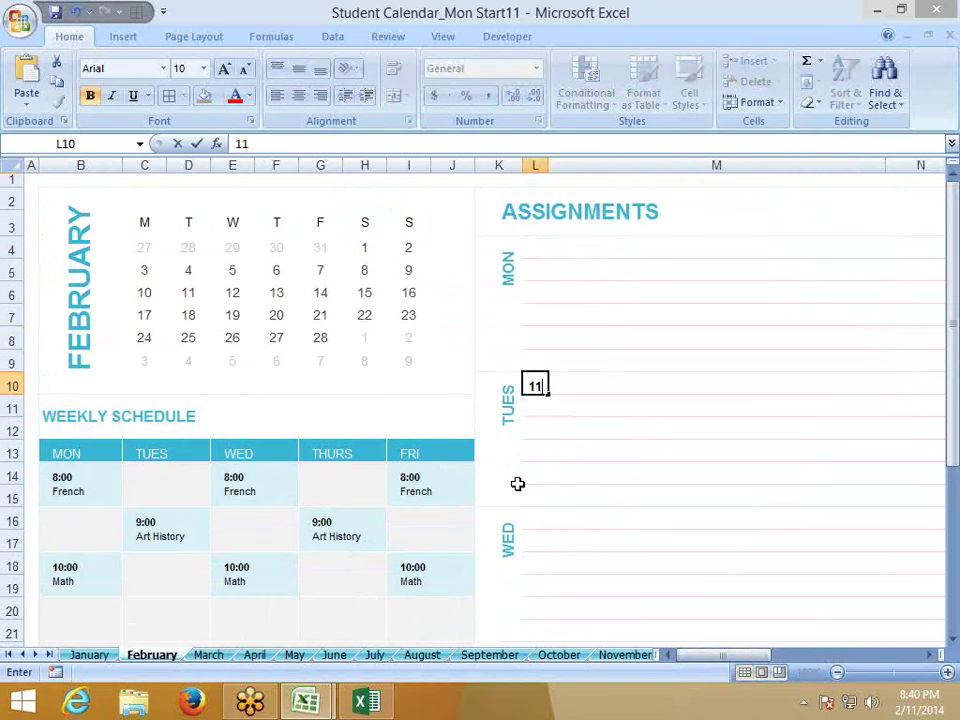
pyautogui.press('Return')
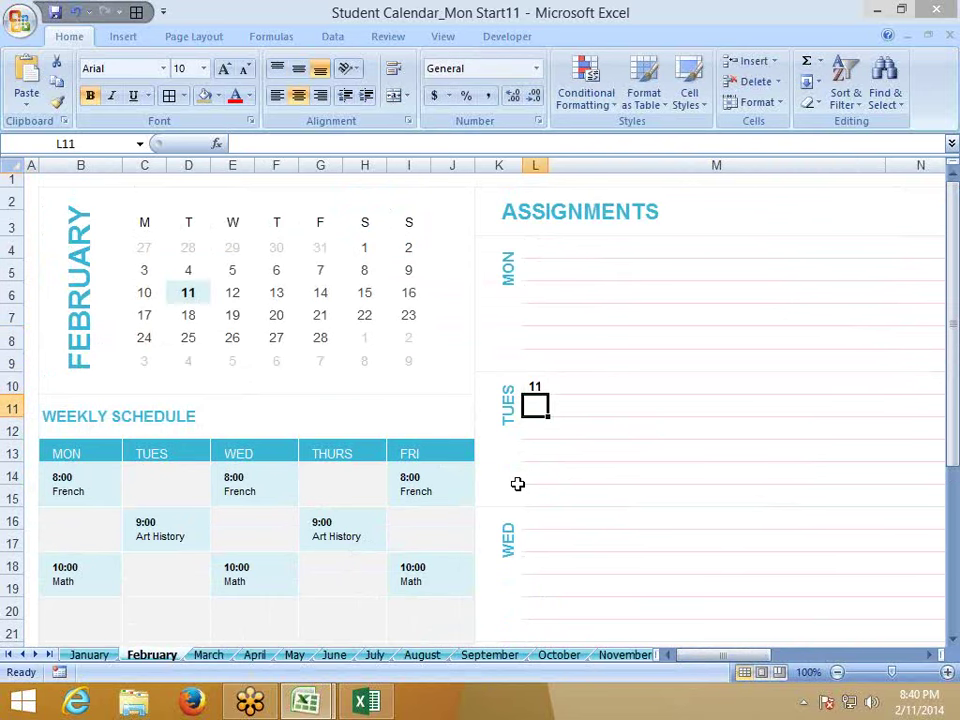
pyautogui.click(184, 290)
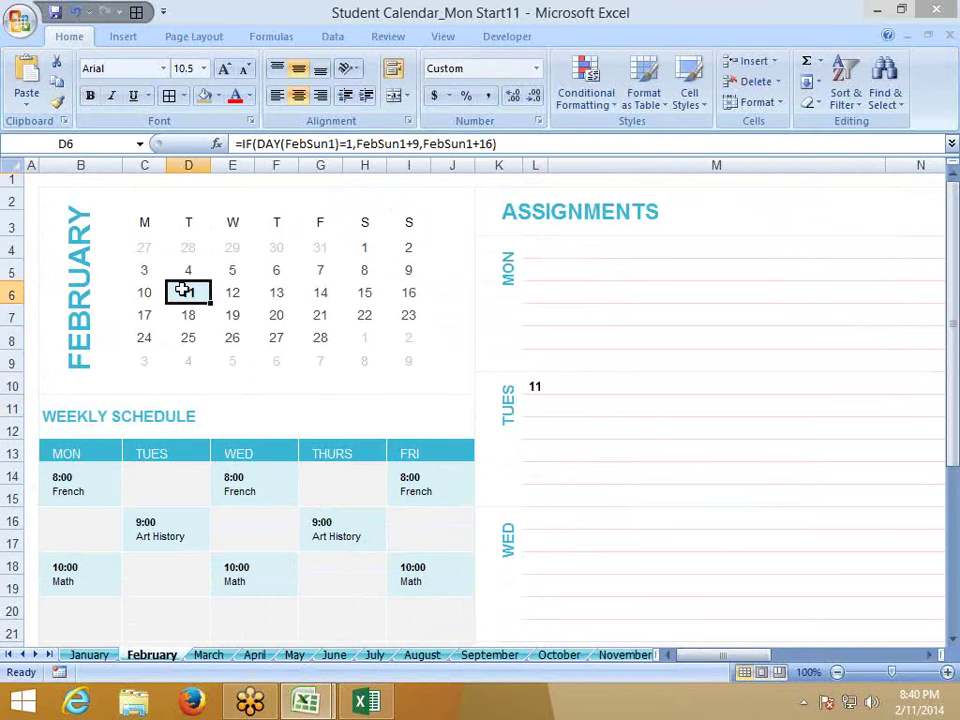
pyautogui.scroll(-6, 182, 452)
pyautogui.scroll(3, 200, 454)
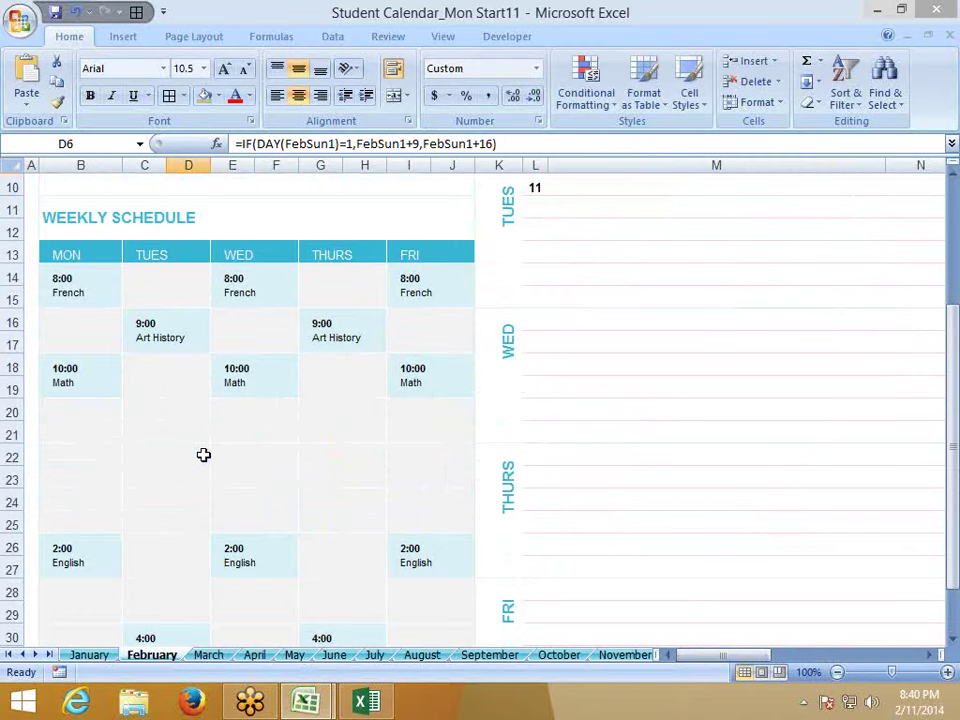
pyautogui.scroll(3, 203, 455)
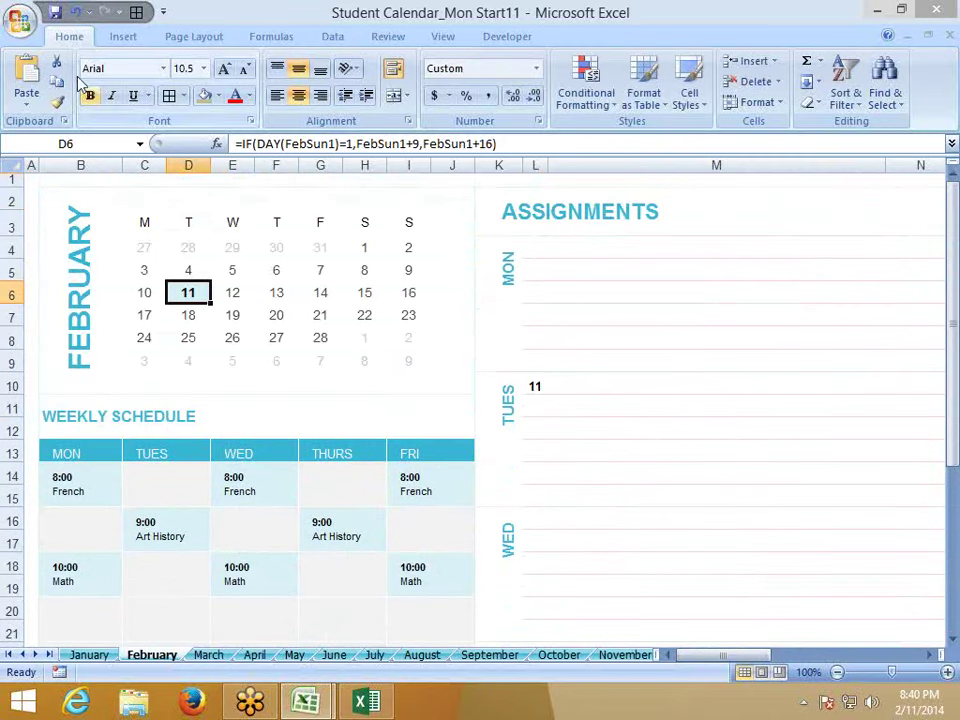
# - Create a workbook from the Invoice with tax calculation template in the Sales invoices category of the online templates
pyautogui.click(22, 28)
pyautogui.click(43, 62)
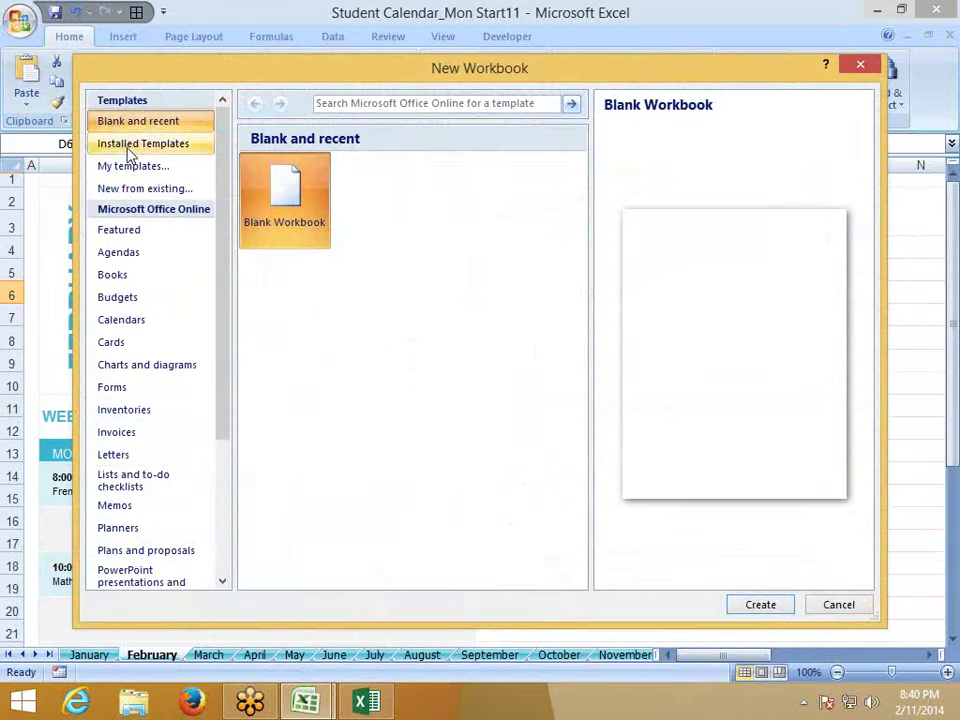
pyautogui.click(141, 436)
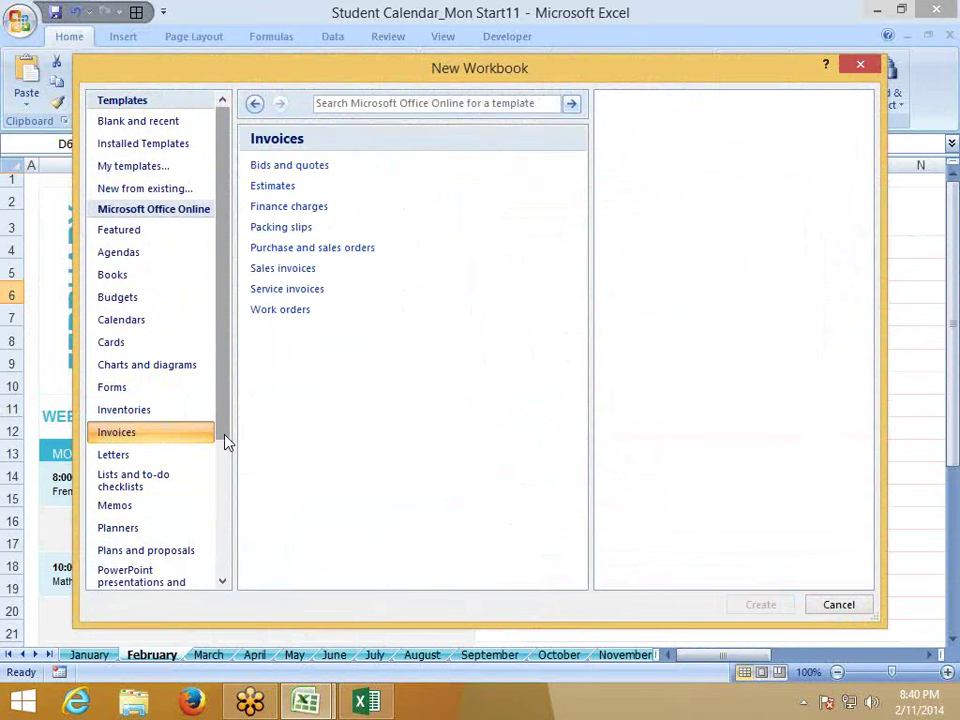
pyautogui.moveTo(218, 420); pyautogui.dragTo(230, 478)
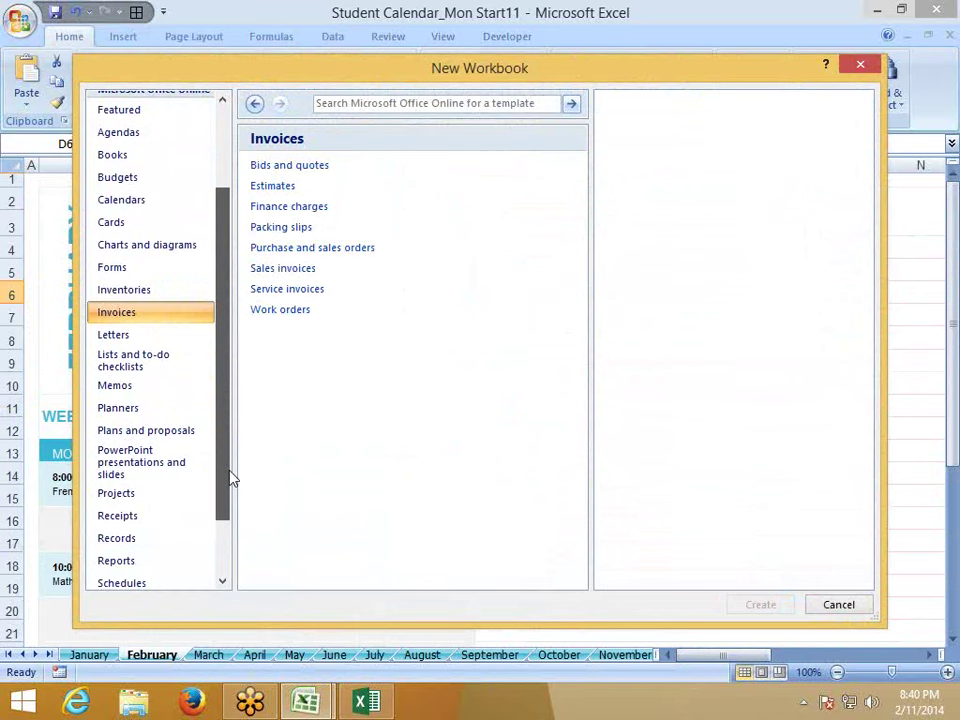
pyautogui.click(296, 270)
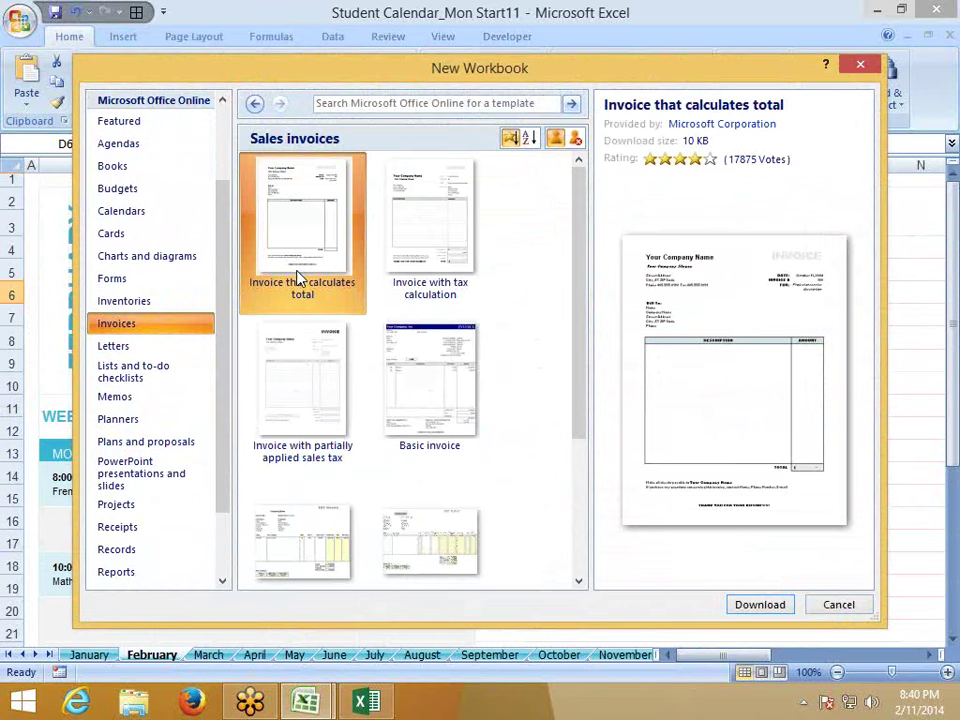
pyautogui.click(444, 245)
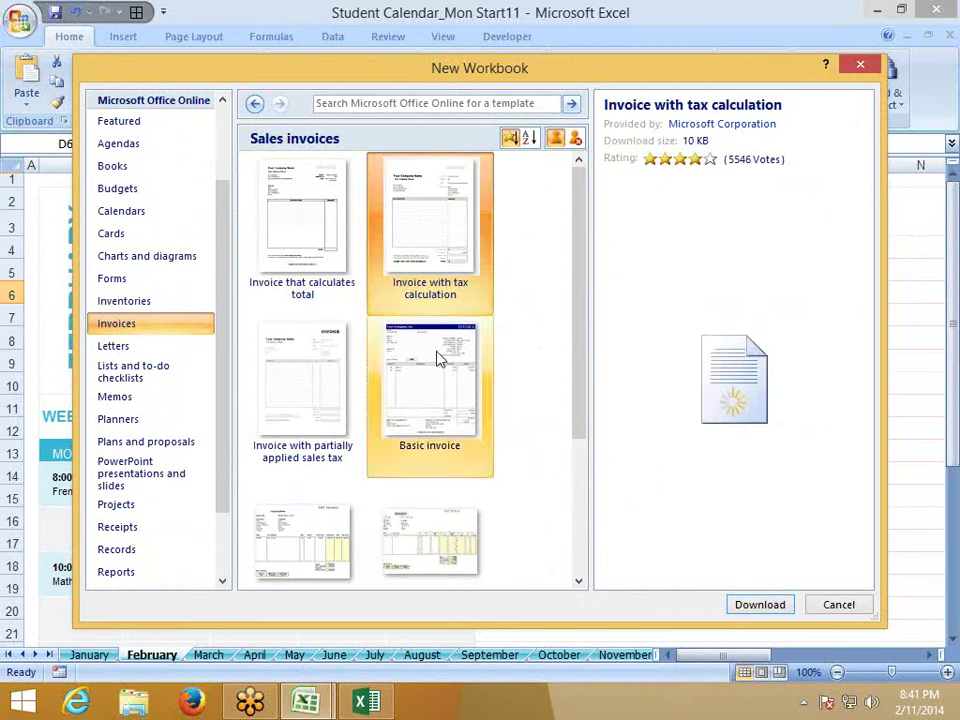
pyautogui.click(753, 605)
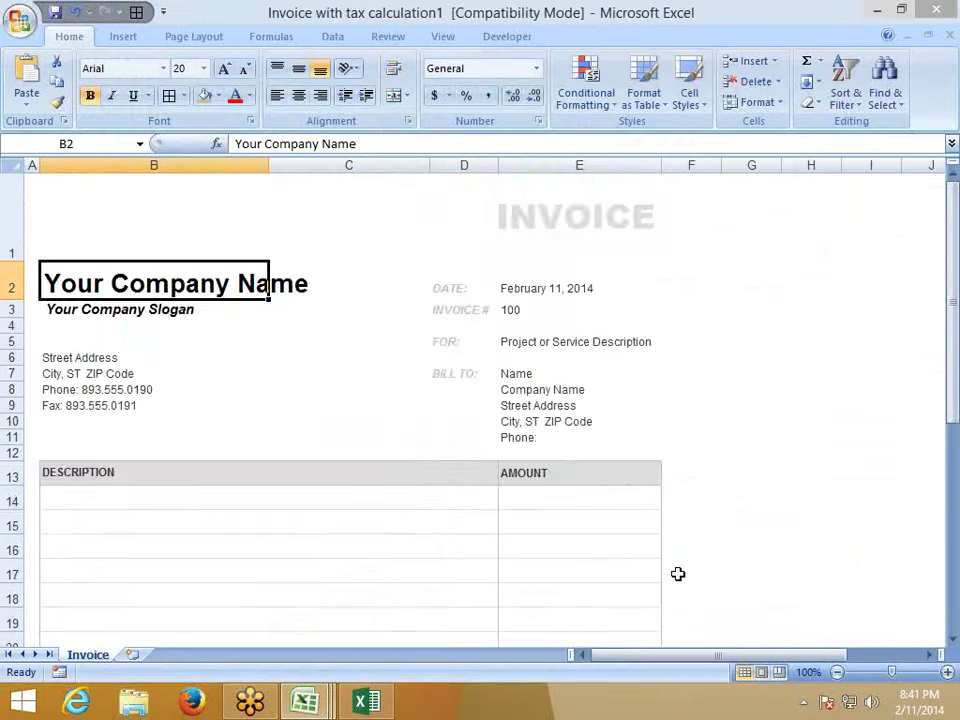
# - Look over the whole invoice sheet and close the invoice workbook without saving it
pyautogui.scroll(-5, 678, 573)
pyautogui.scroll(-2, 678, 573)
pyautogui.scroll(7, 677, 574)
pyautogui.click(936, 10)
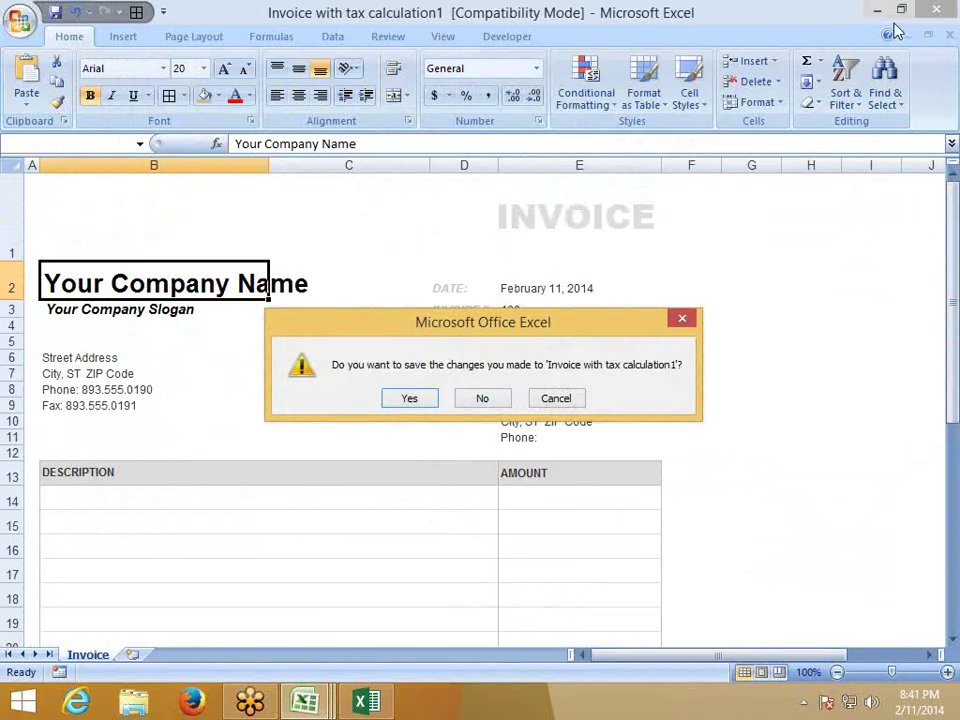
pyautogui.click(481, 398)
# - Close the student calendar workbook, saving it to the Desktop as Student Calendar_Mon Start11 in macro-enabled format
pyautogui.click(943, 10)
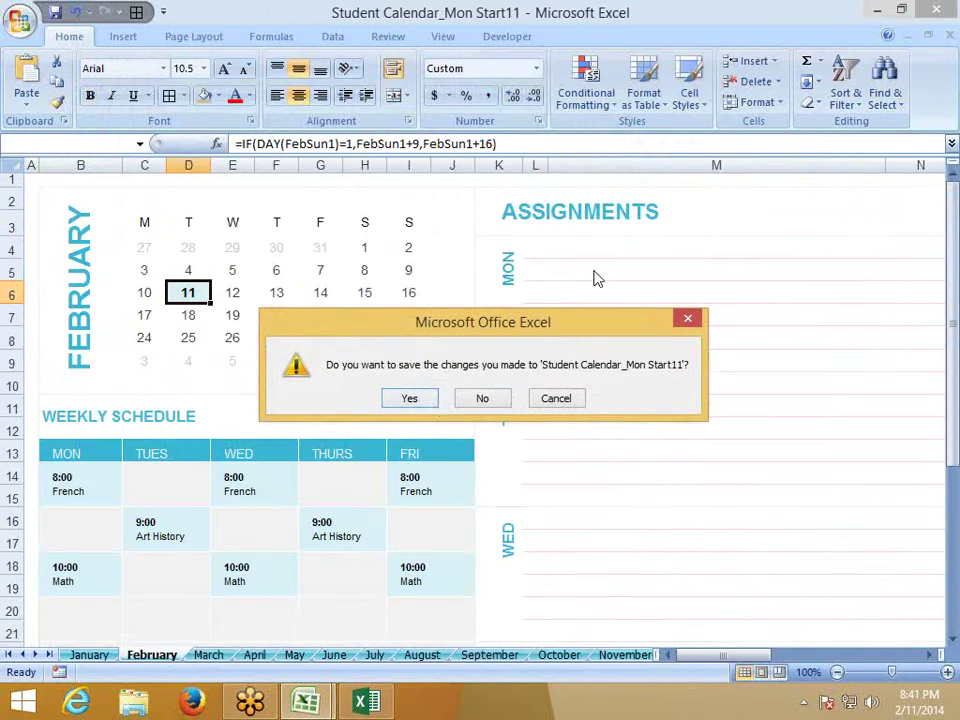
pyautogui.click(435, 402)
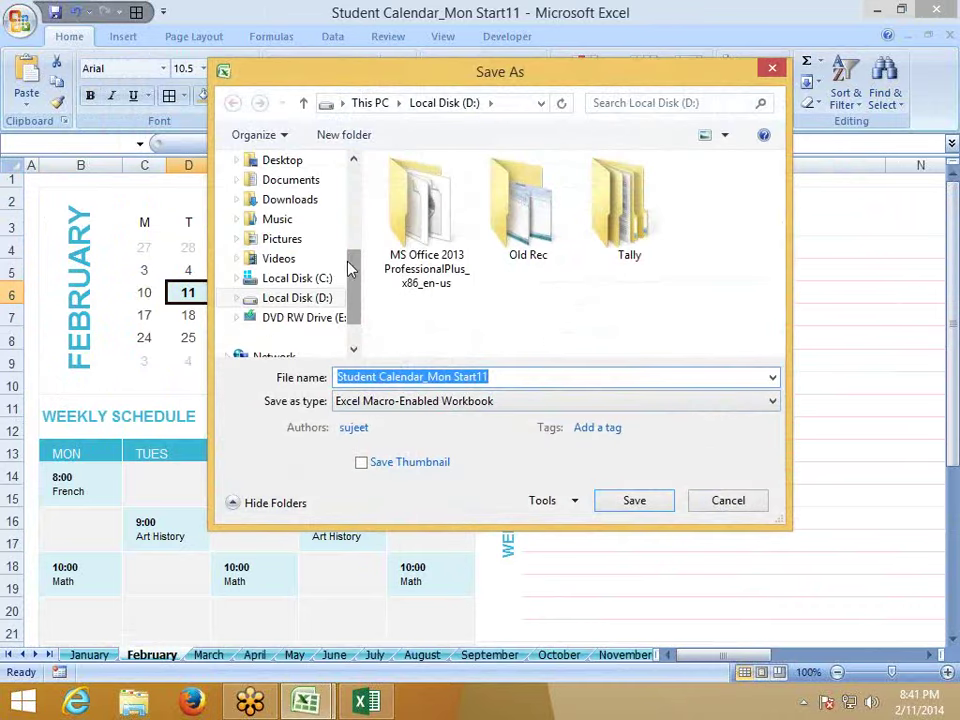
pyautogui.moveTo(355, 259); pyautogui.dragTo(350, 204)
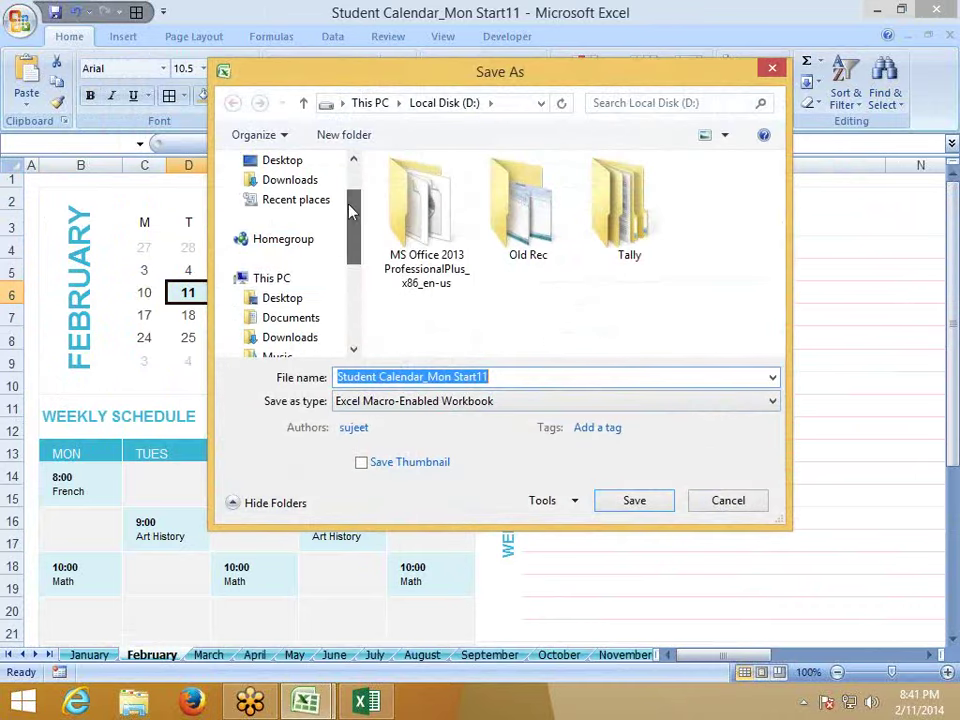
pyautogui.click(280, 298)
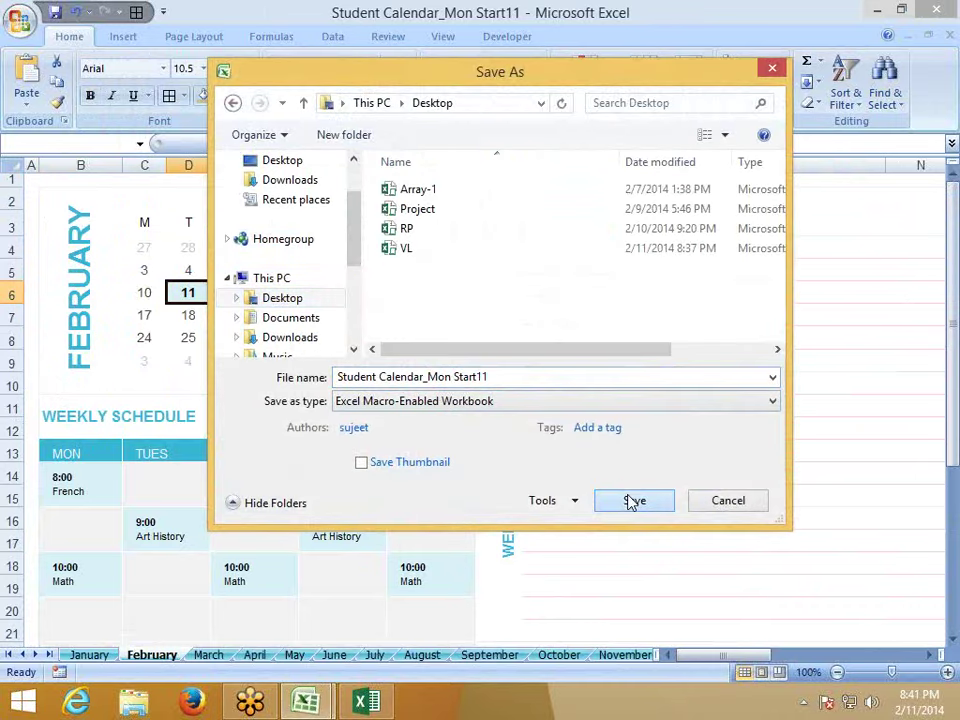
pyautogui.click(633, 502)
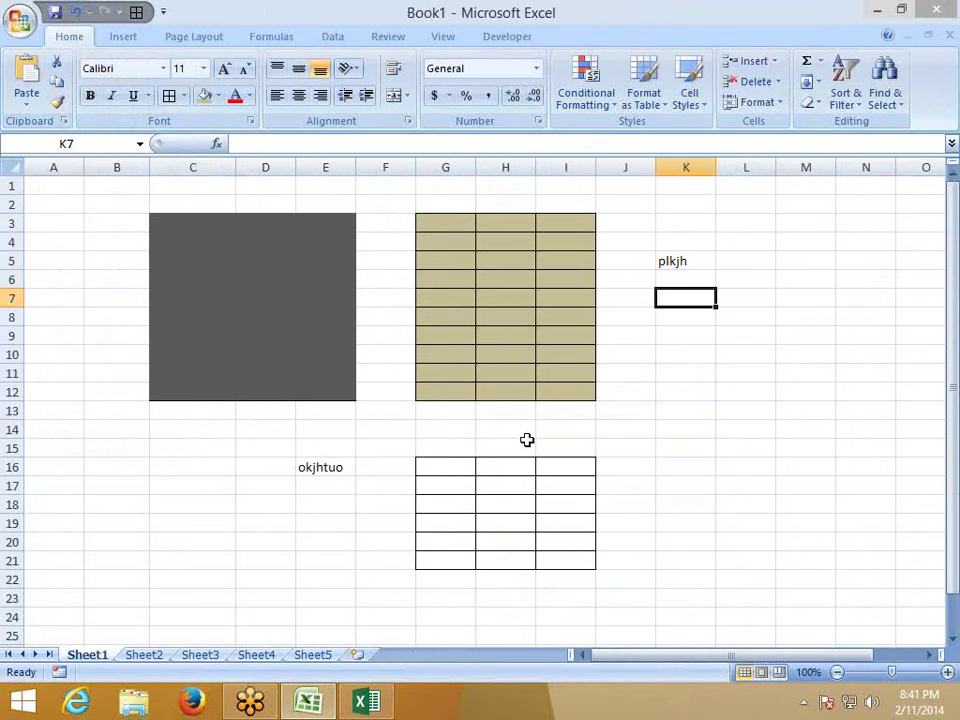
# - Delete Sheet1 and all its data from Book1
pyautogui.rightClick(107, 657)
pyautogui.click(156, 471)
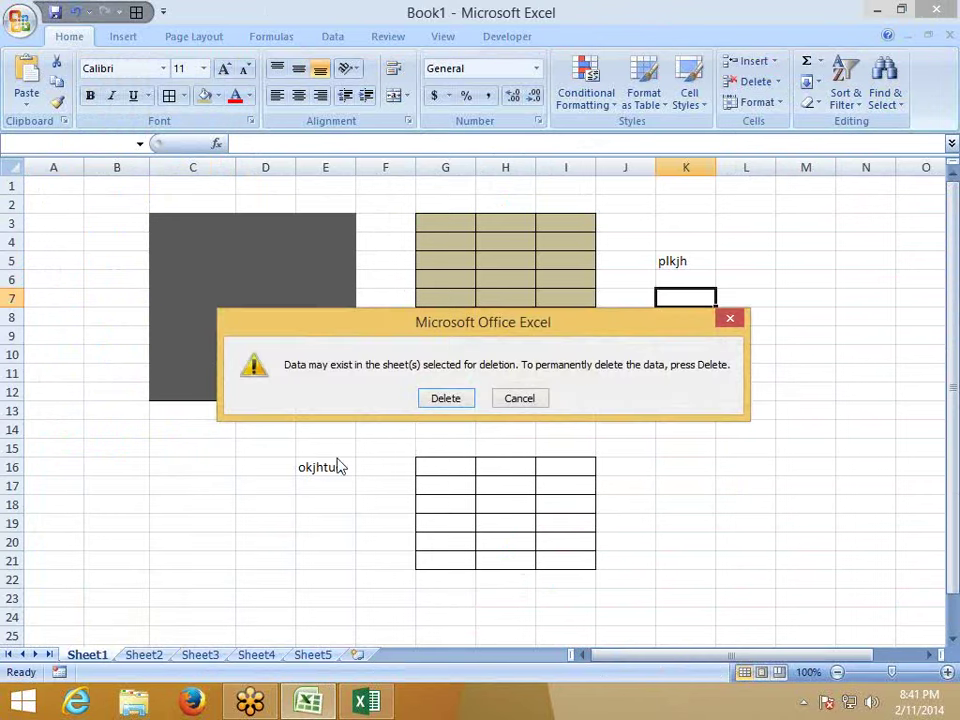
pyautogui.click(450, 402)
# - Enter the column headings Date, Name and Qty in cells A1 to C1 of Sheet2
pyautogui.write('Date')
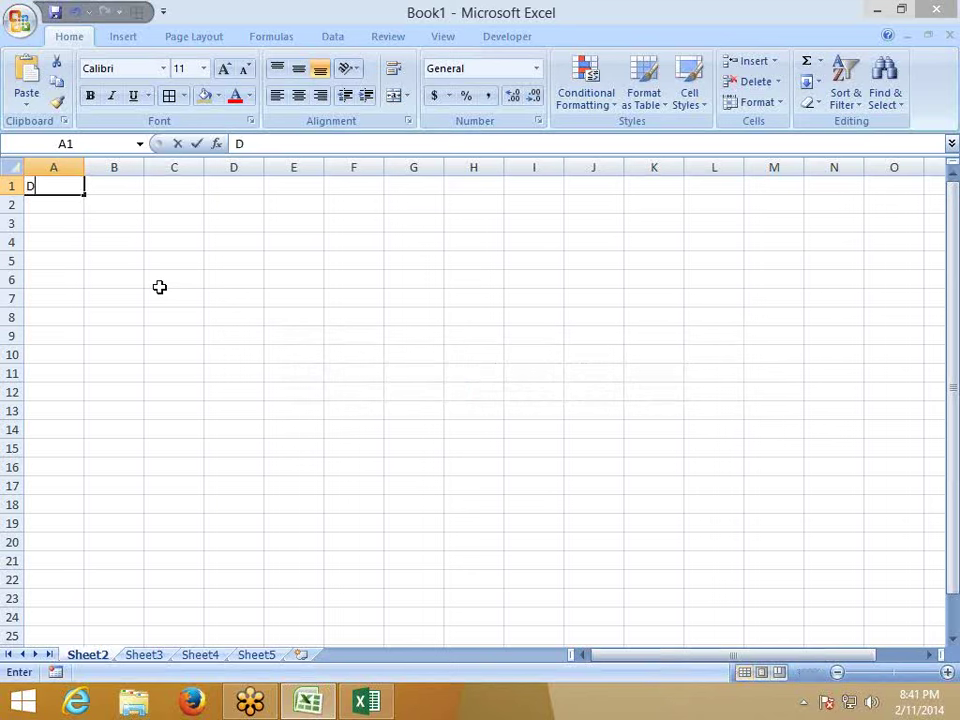
pyautogui.press('Return')
pyautogui.press('Up')
pyautogui.press('Right')
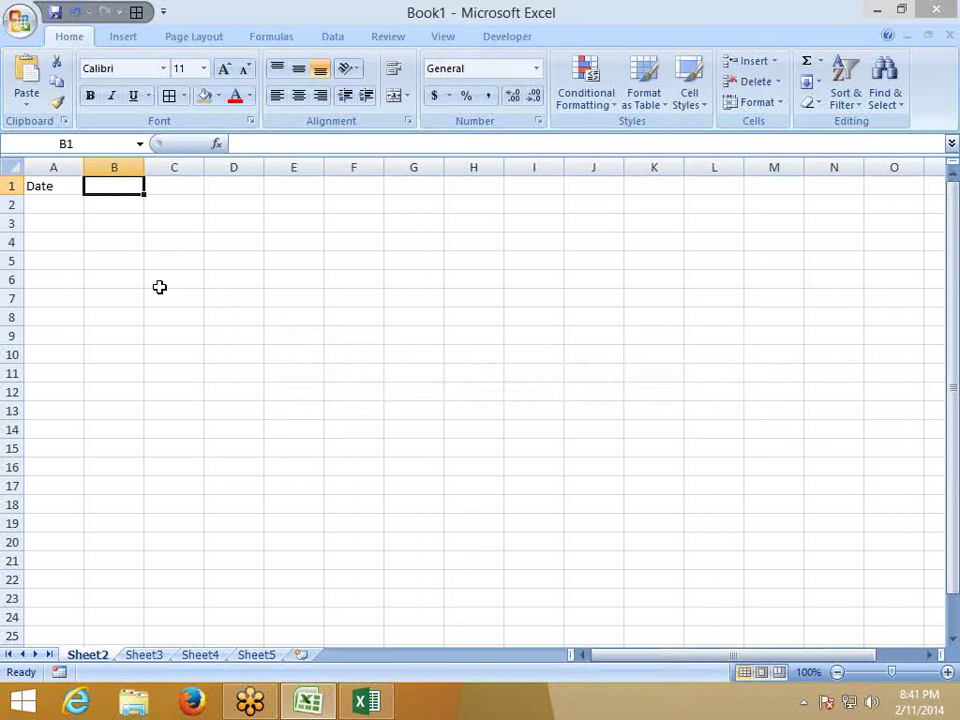
pyautogui.write('Name')
pyautogui.press('Return')
pyautogui.press('Right')
pyautogui.press('Up')
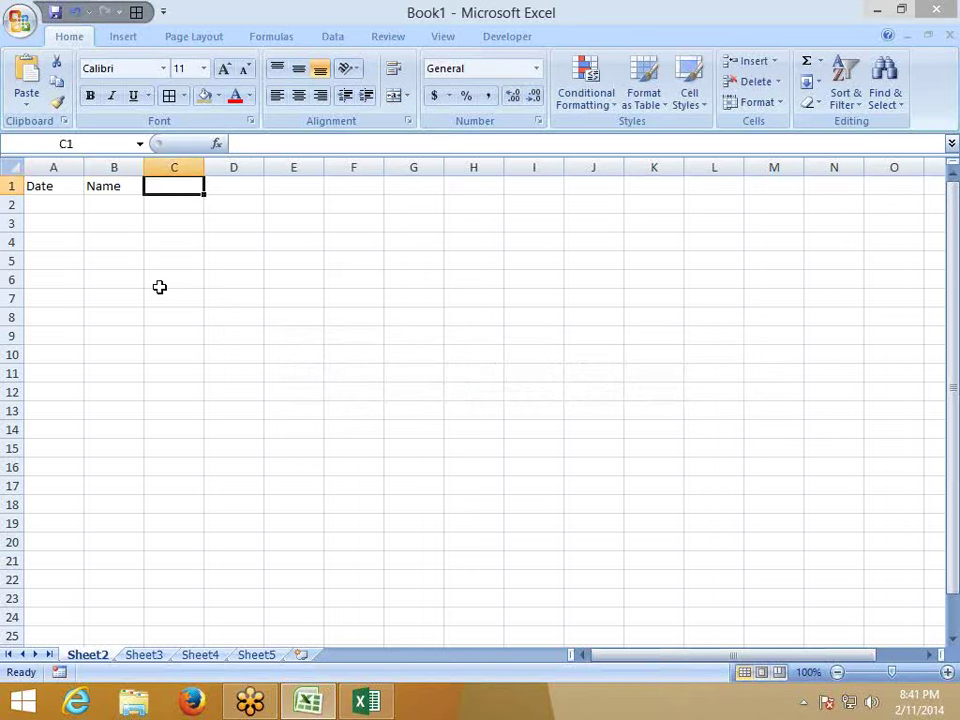
pyautogui.write('Qty')
pyautogui.press('Return')
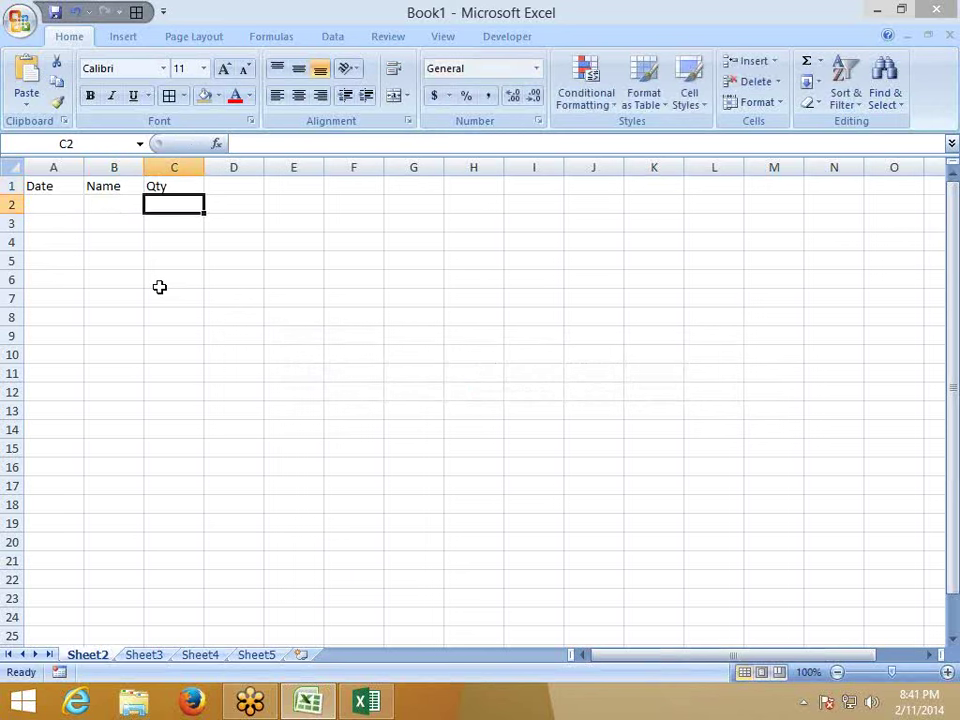
# - Add the column headings Amt. and Comm in cells D1 and E1
pyautogui.press('Right')
pyautogui.press('Up')
pyautogui.write('Am')
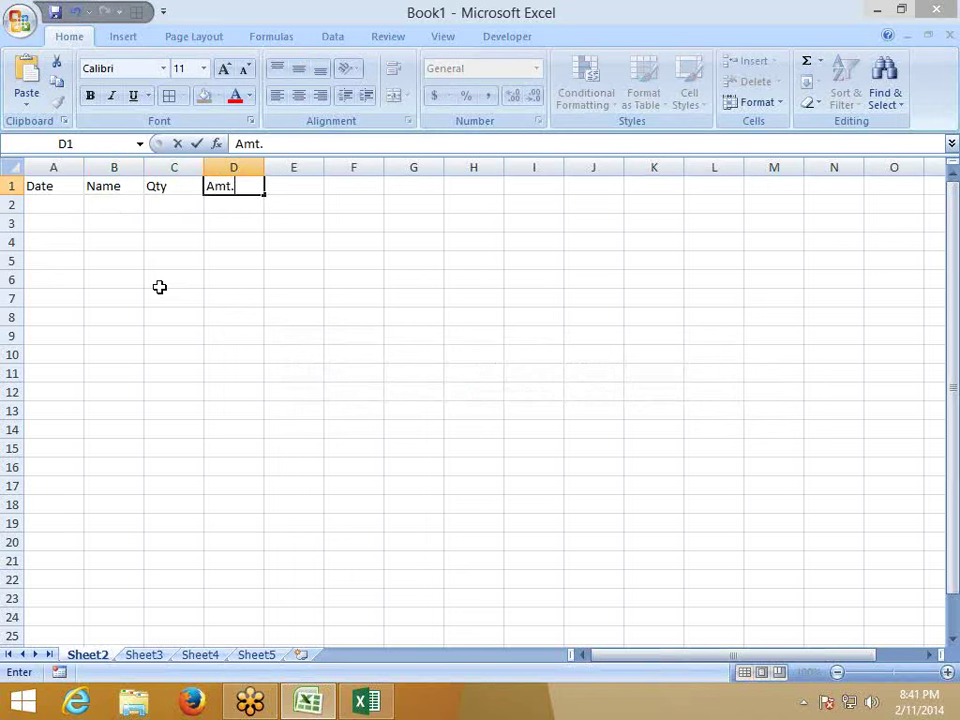
pyautogui.write('t.')
pyautogui.press('Return')
pyautogui.press('Right')
pyautogui.press('Up')
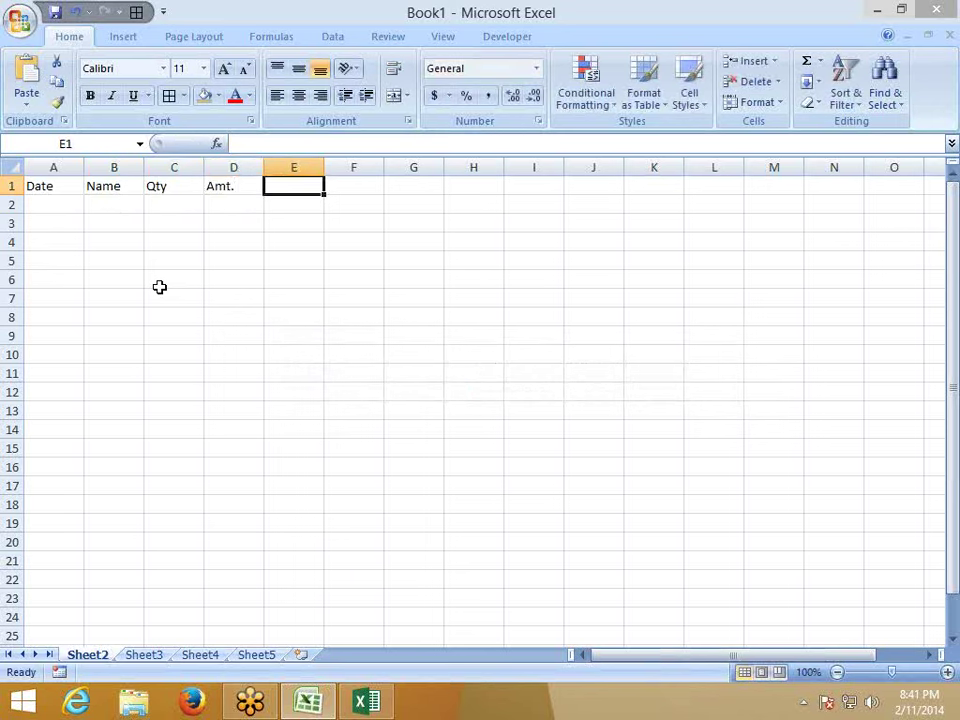
pyautogui.write('Com')
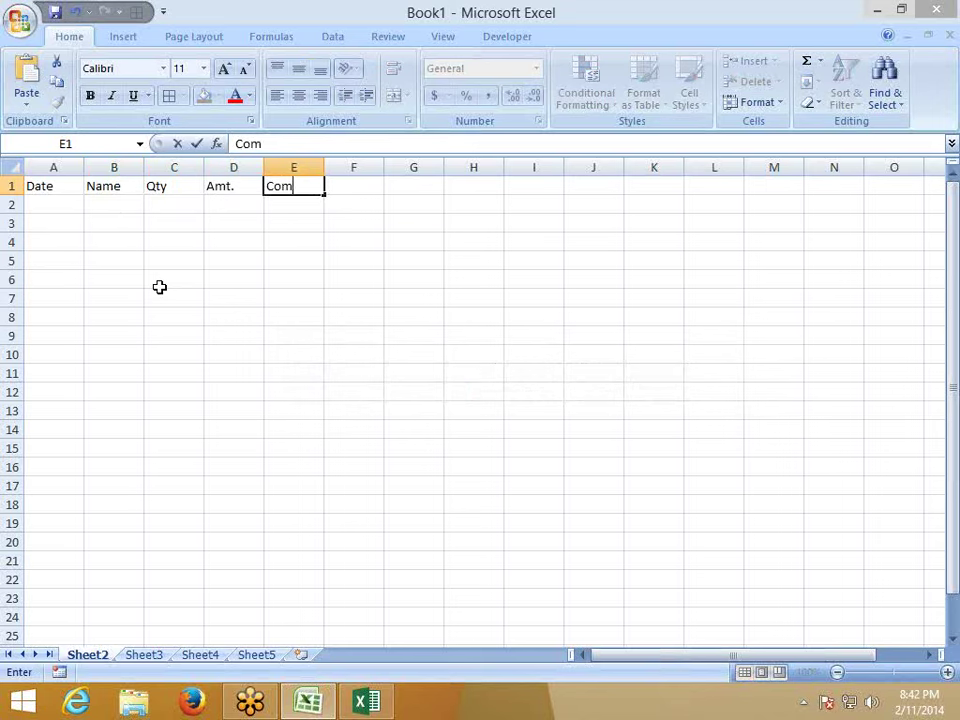
pyautogui.write('m')
pyautogui.press('Return')
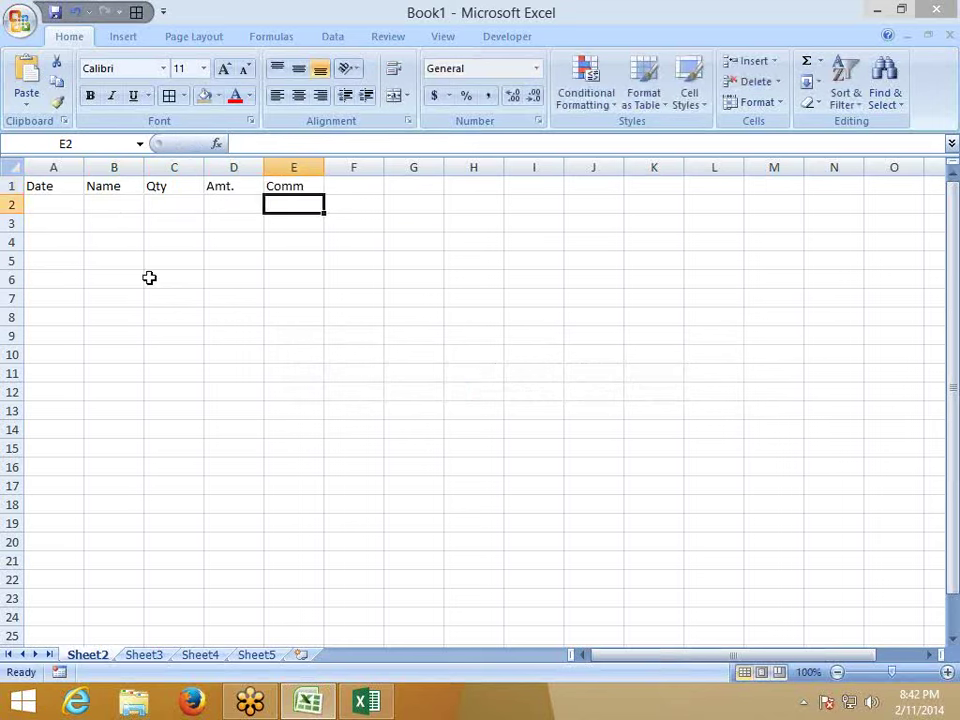
# - Apply all borders to the range A1:E22 and enter the label Total in A22
pyautogui.click(53, 187)
pyautogui.moveTo(53, 187); pyautogui.dragTo(285, 578)
pyautogui.click(169, 96)
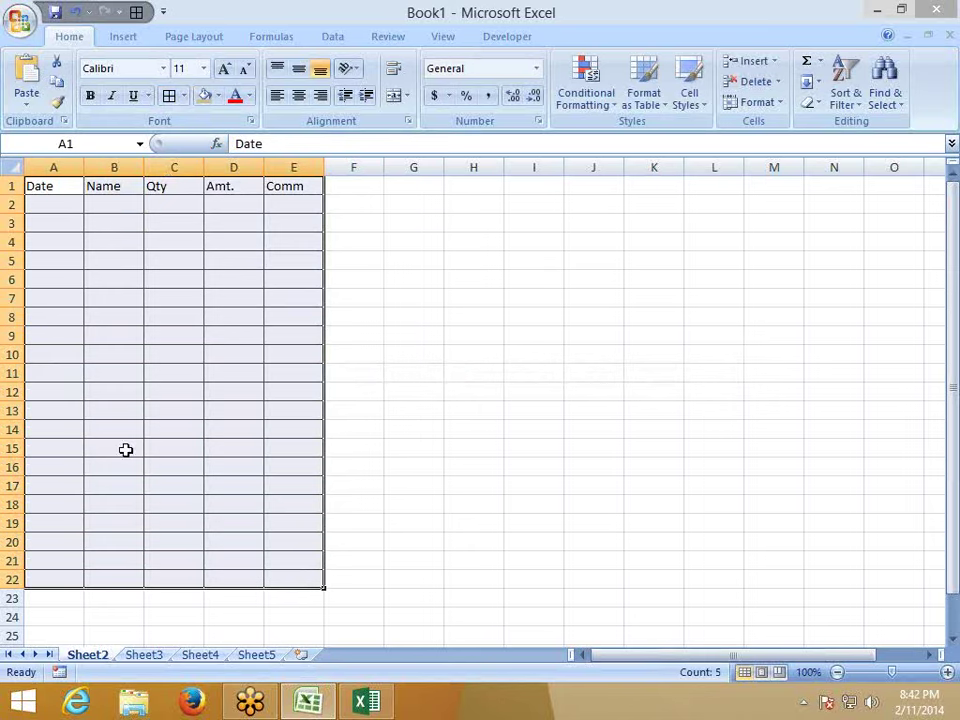
pyautogui.click(47, 580)
pyautogui.write('Total')
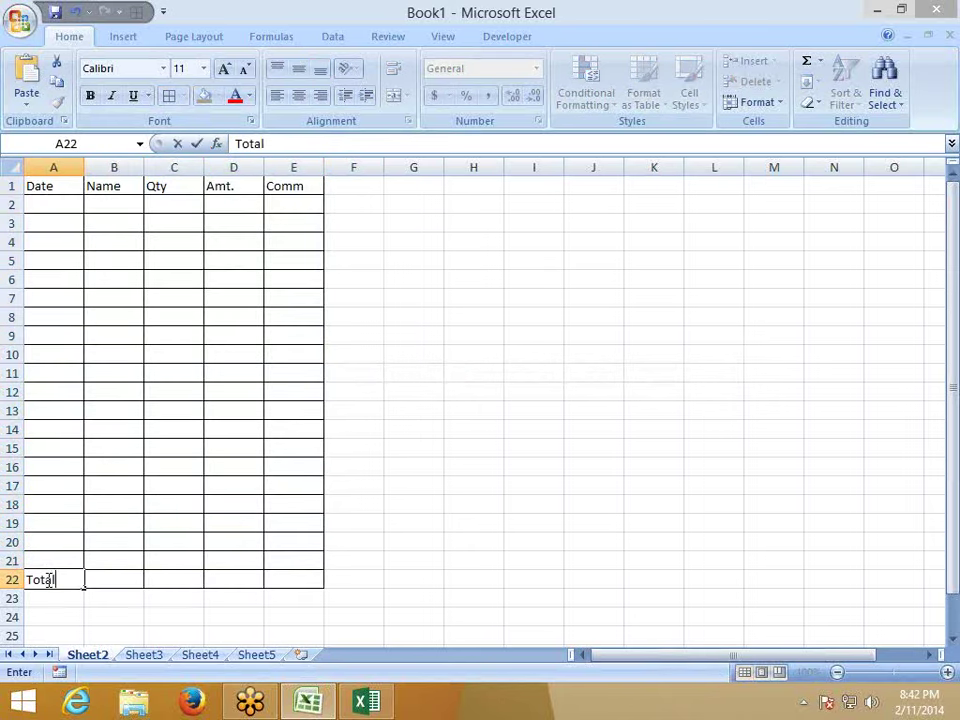
pyautogui.press('Return')
# - Total the Qty column in C22 with a SUM formula over C2:C21
pyautogui.press('Right')
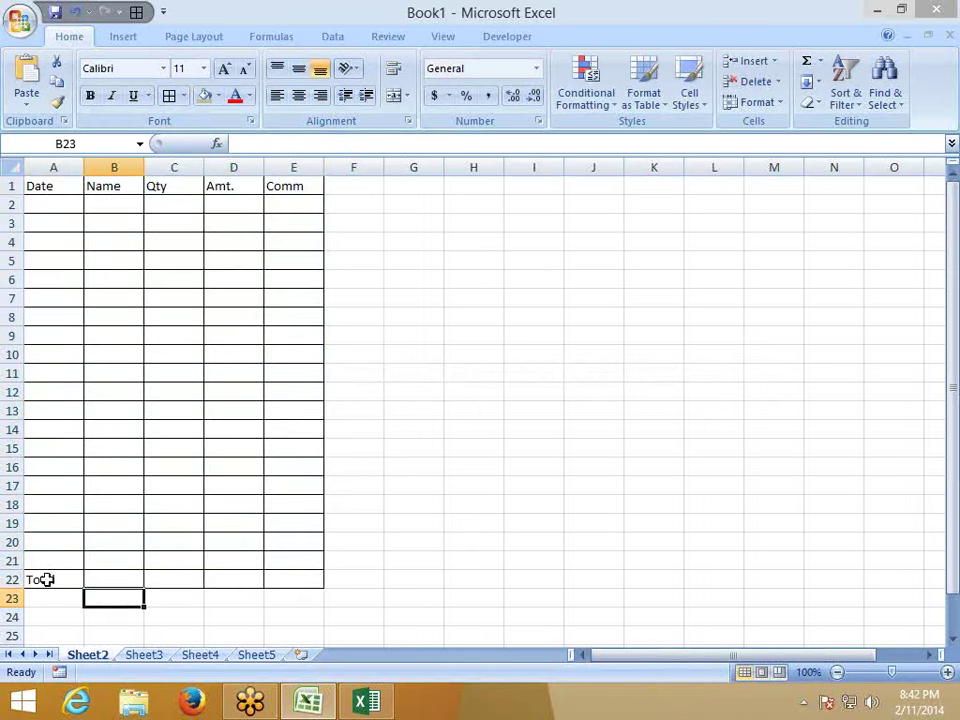
pyautogui.press('Right')
pyautogui.press('Up')
pyautogui.write('=sum')
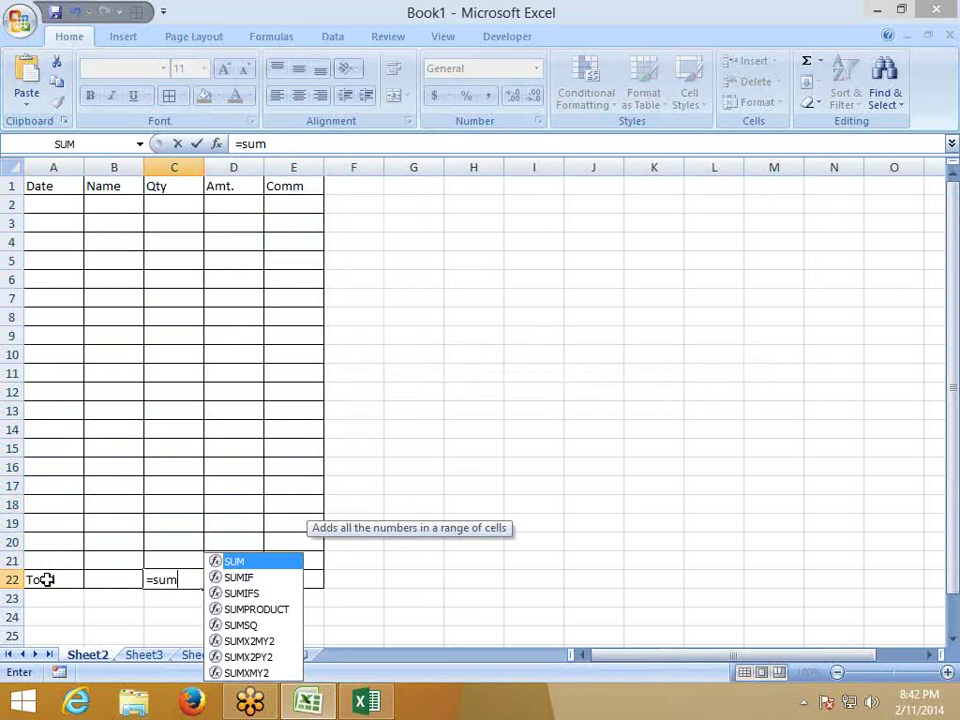
pyautogui.press('Tab')
pyautogui.press('Up')
pyautogui.hotkey('ctrl', 'shift', 'Up')
pyautogui.hotkey('shift', 'Down')
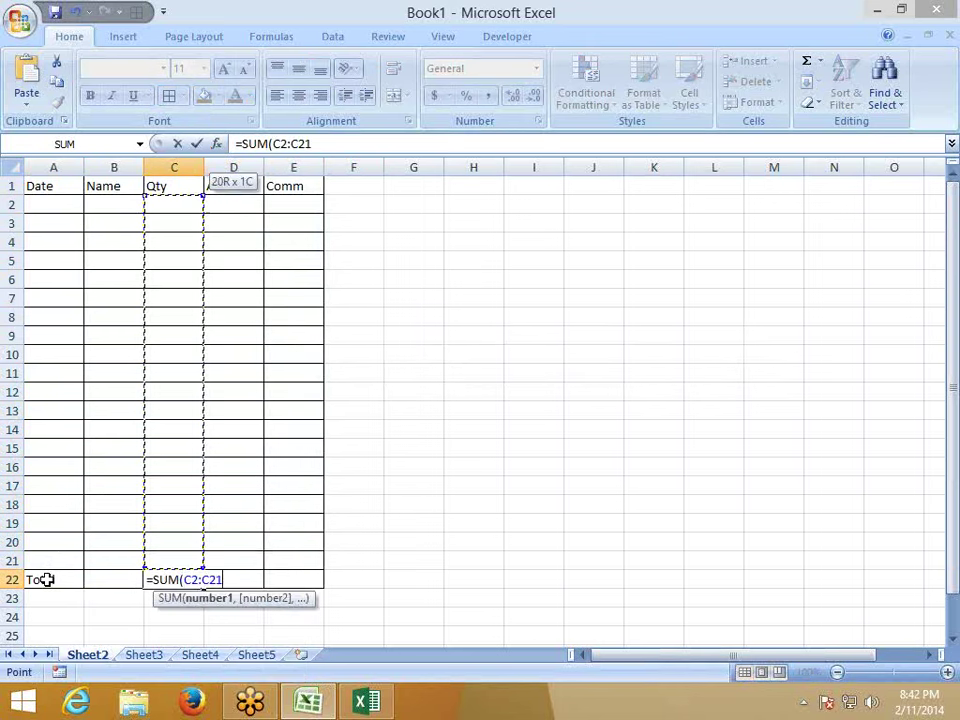
pyautogui.hotkey('ctrl', 'Return')
# - Fill the Qty total formula from C22 across to the Amt. and Comm columns in D22:E22
pyautogui.hotkey('shift', 'Right')
pyautogui.hotkey('shift', 'Right')
pyautogui.press('Delete')
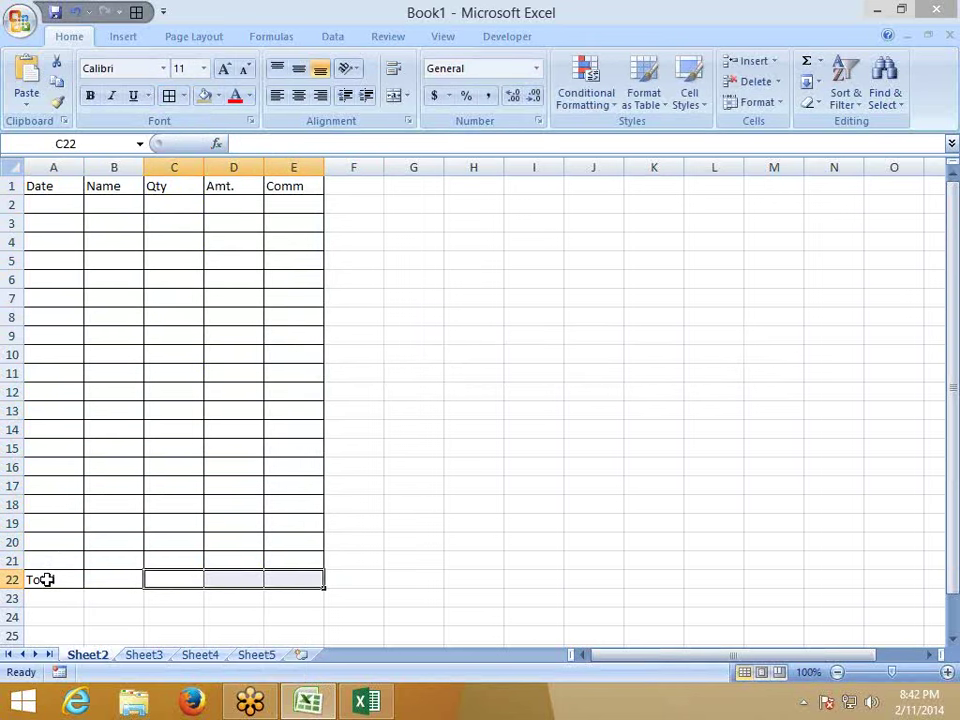
pyautogui.hotkey('ctrl', 'z')
pyautogui.hotkey('ctrl', 'r')
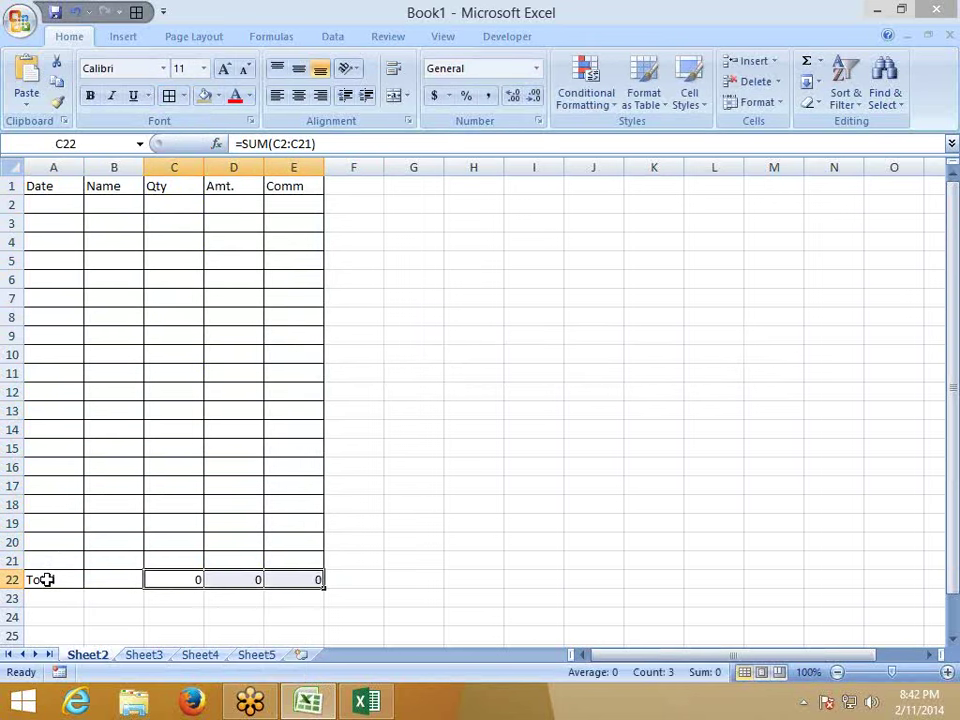
# - Make the Total row, cells A22:E22, bold
pyautogui.press('Left')
pyautogui.press('Left')
pyautogui.hotkey('shift', 'Right')
pyautogui.hotkey('shift', 'Right')
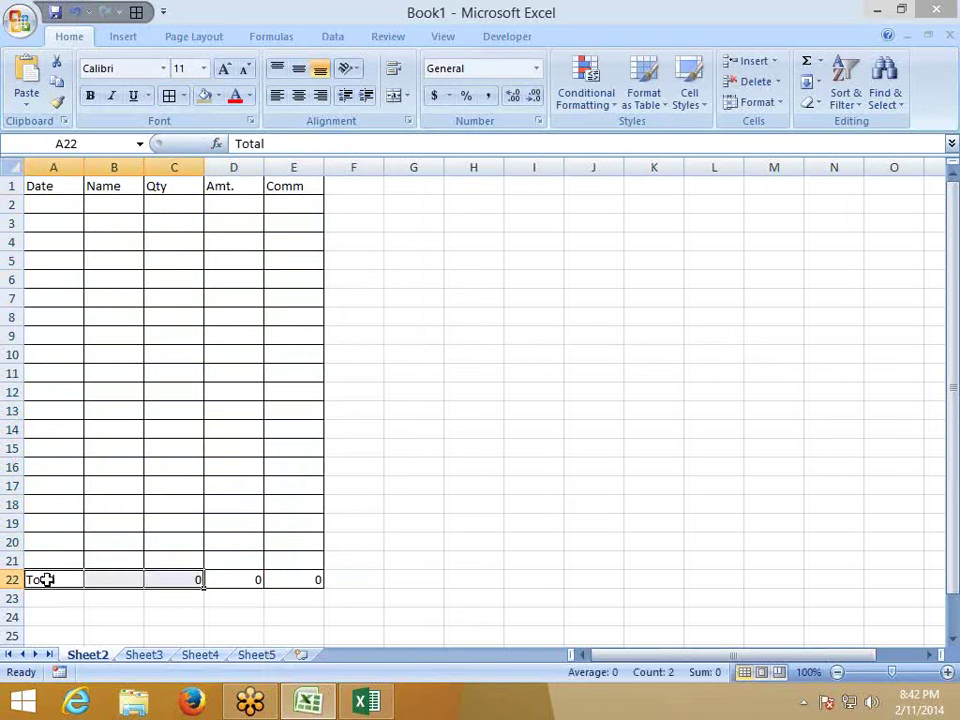
pyautogui.hotkey('shift', 'Right')
pyautogui.hotkey('shift', 'Right')
pyautogui.hotkey('ctrl', 'b')
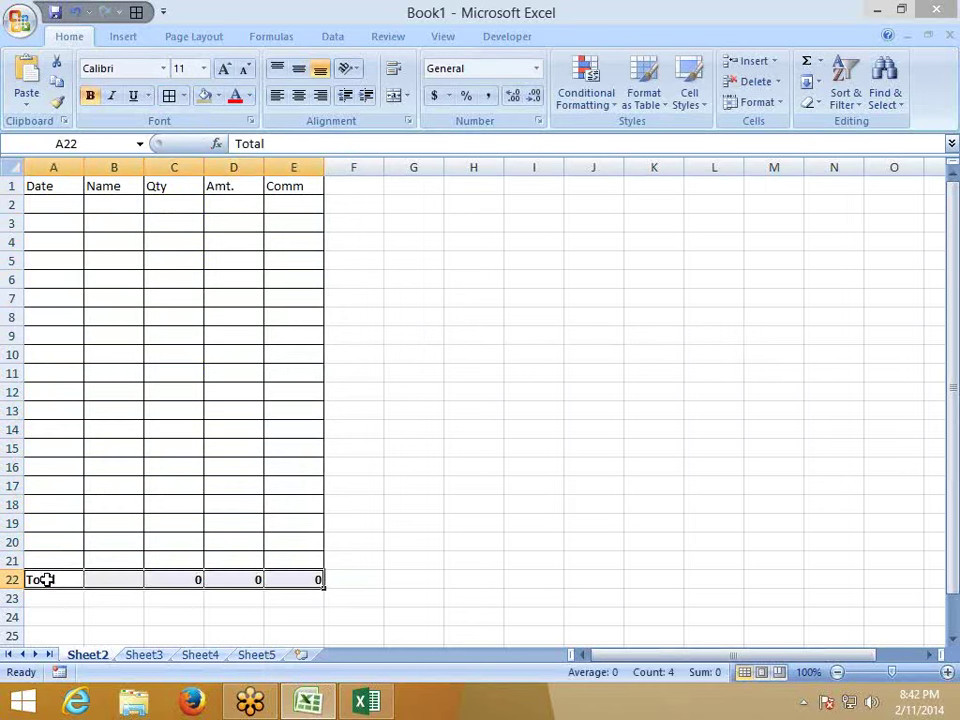
# - Fill the heading row A1:E1 with a light blue theme color and make its text bold
pyautogui.moveTo(55, 187); pyautogui.dragTo(282, 197)
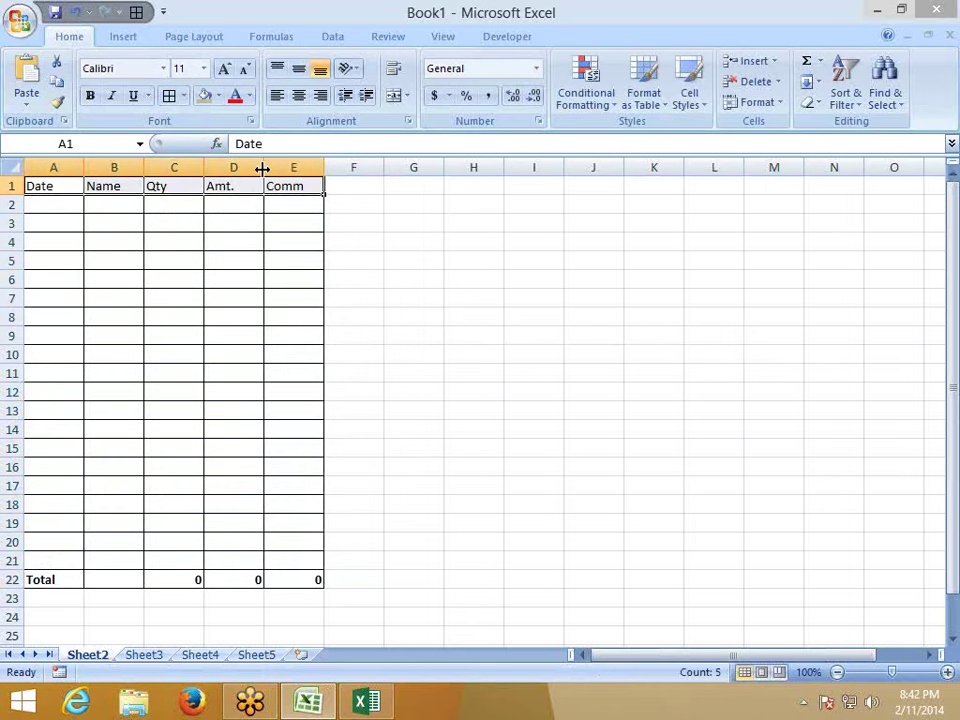
pyautogui.click(220, 96)
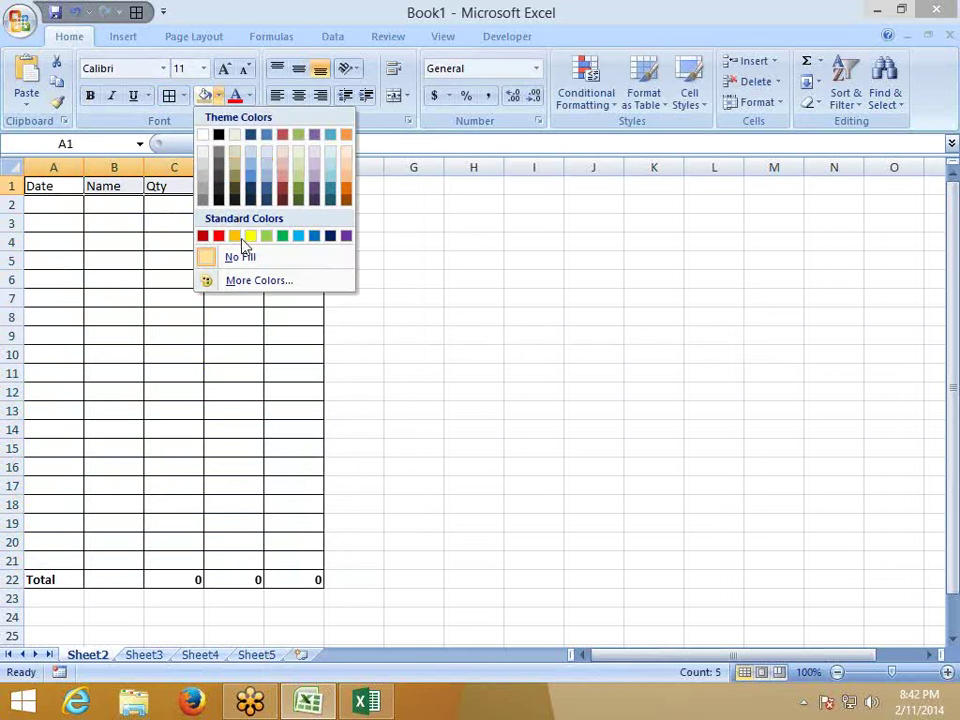
pyautogui.click(268, 160)
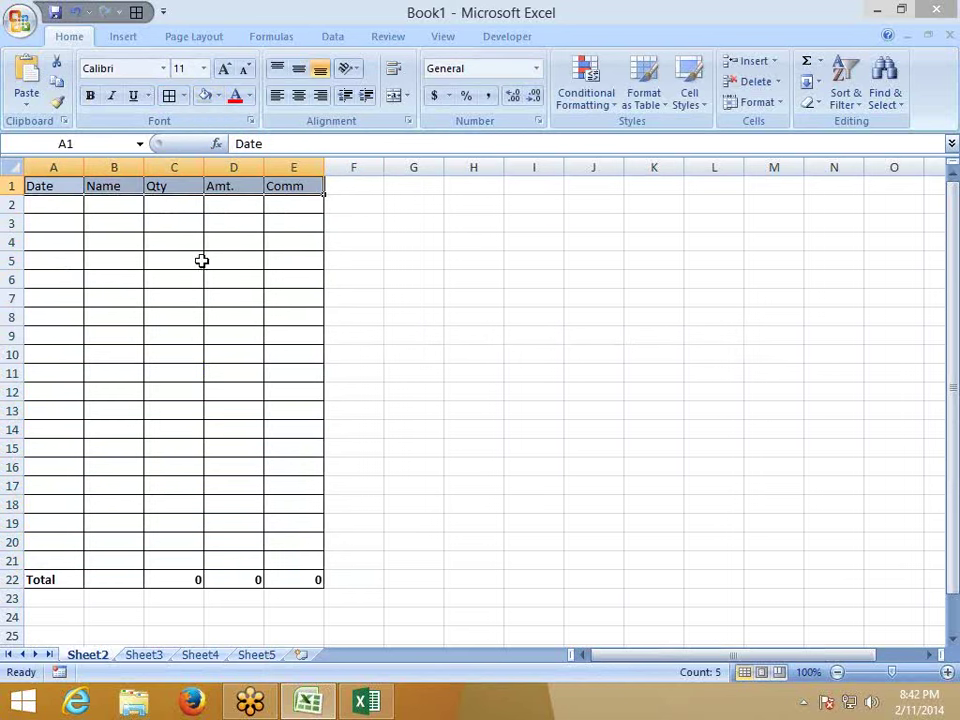
pyautogui.click(200, 297)
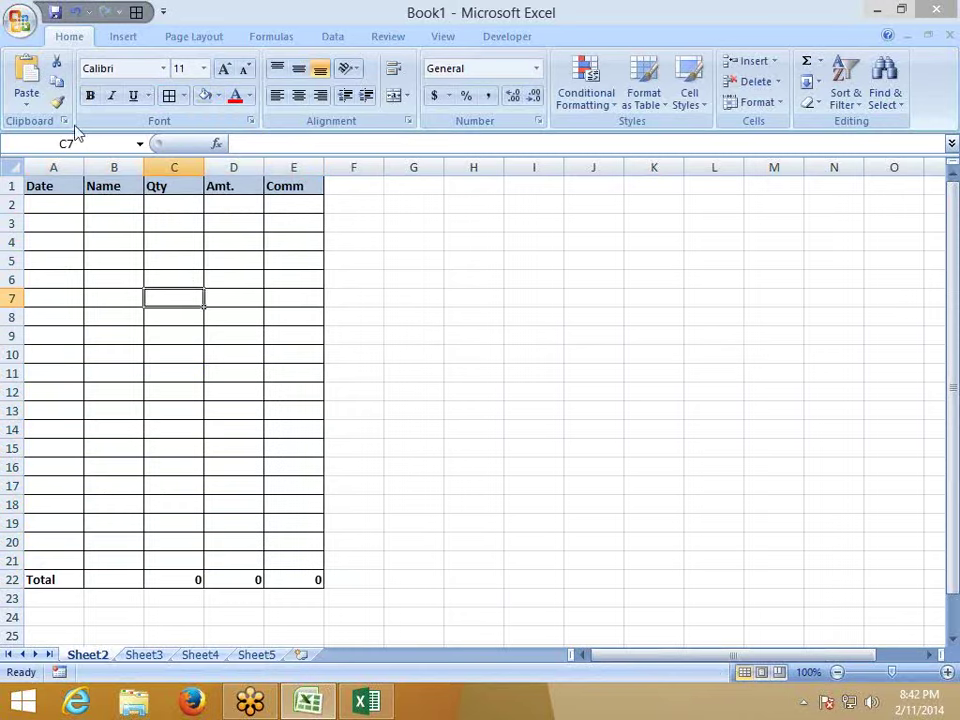
# - Start saving a copy of the workbook to the Desktop under the file name rep
pyautogui.click(36, 30)
pyautogui.moveTo(71, 186)
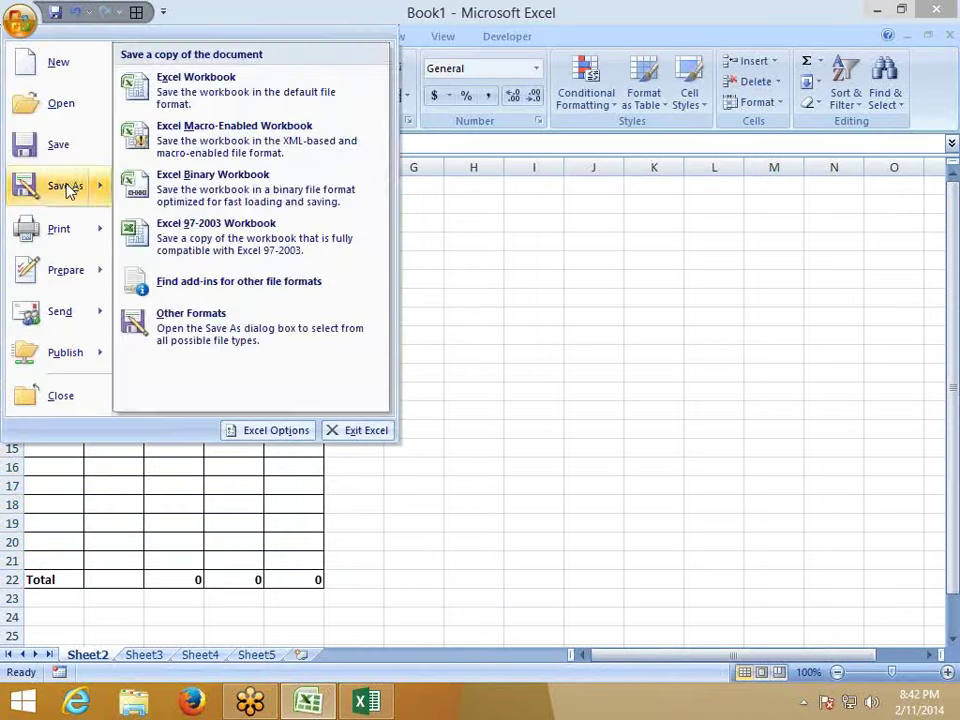
pyautogui.click(200, 124)
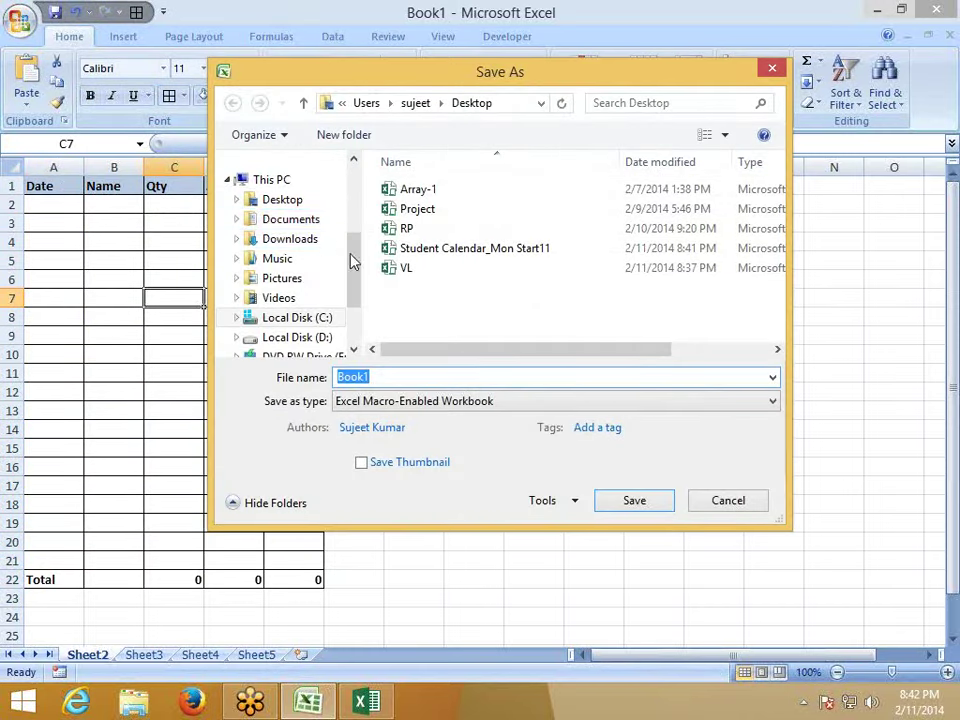
pyautogui.moveTo(350, 259); pyautogui.dragTo(365, 207)
pyautogui.click(285, 200)
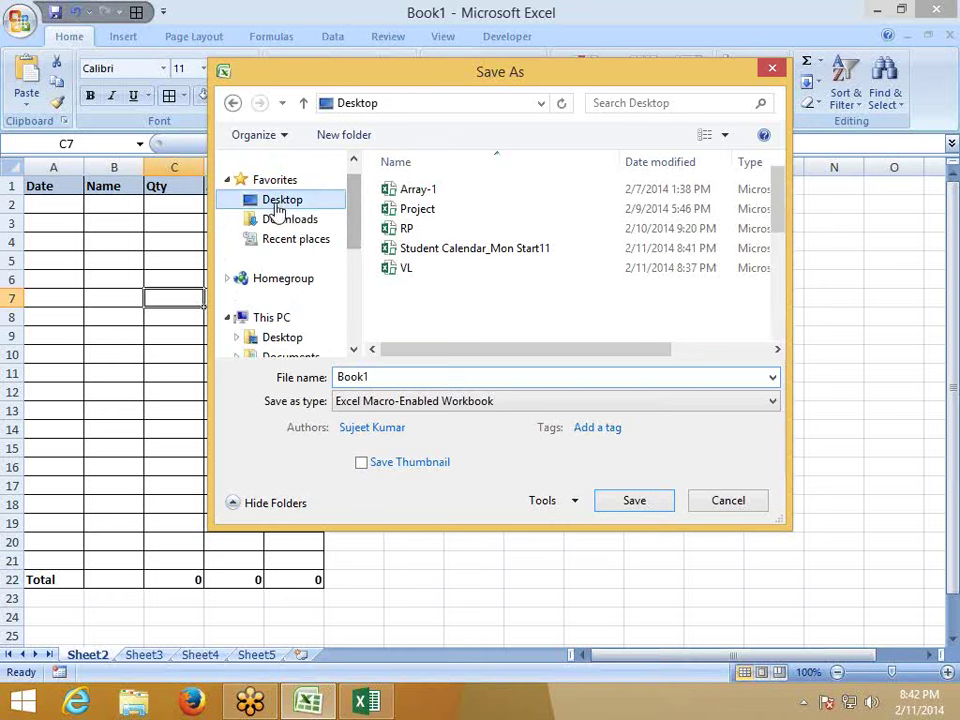
pyautogui.doubleClick(366, 379)
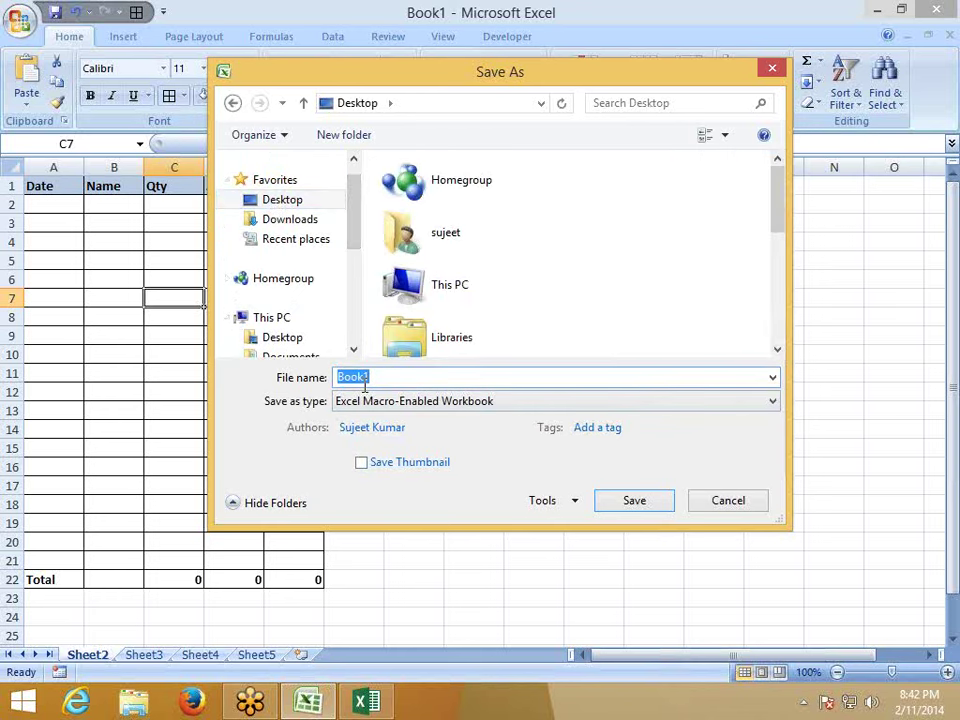
pyautogui.write('rep')
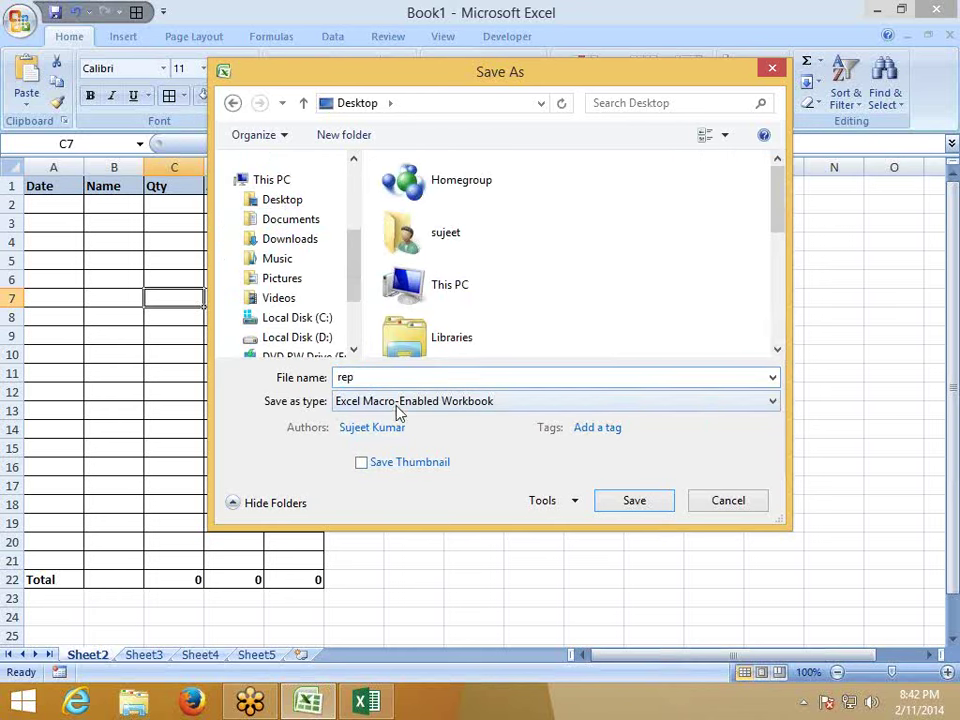
# - Save the file as an Excel Template on the Desktop and close the workbook
pyautogui.click(397, 410)
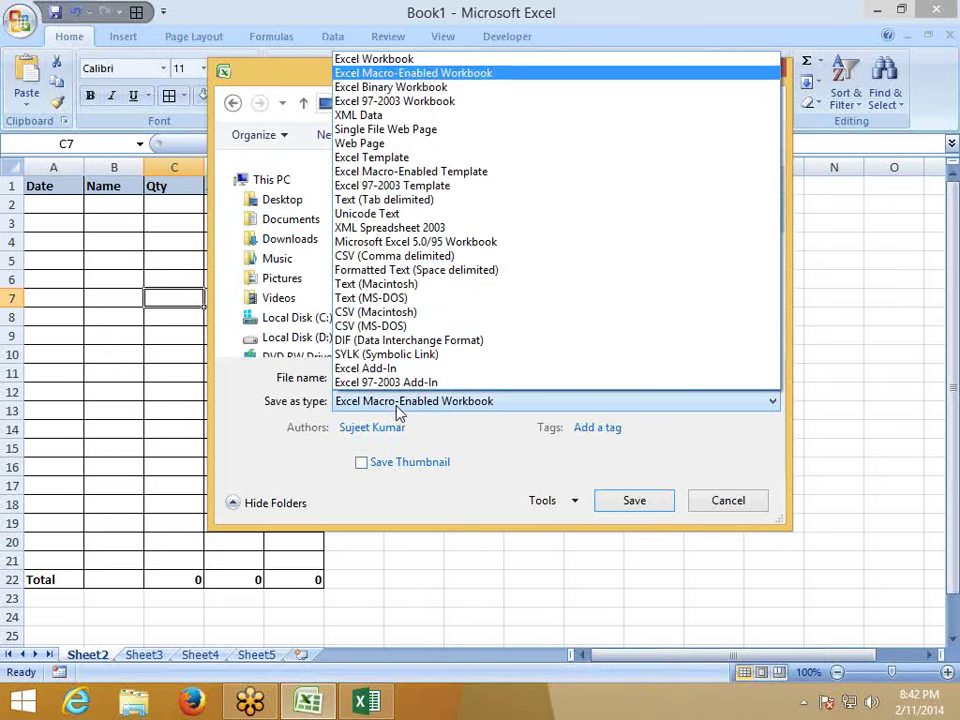
pyautogui.click(409, 159)
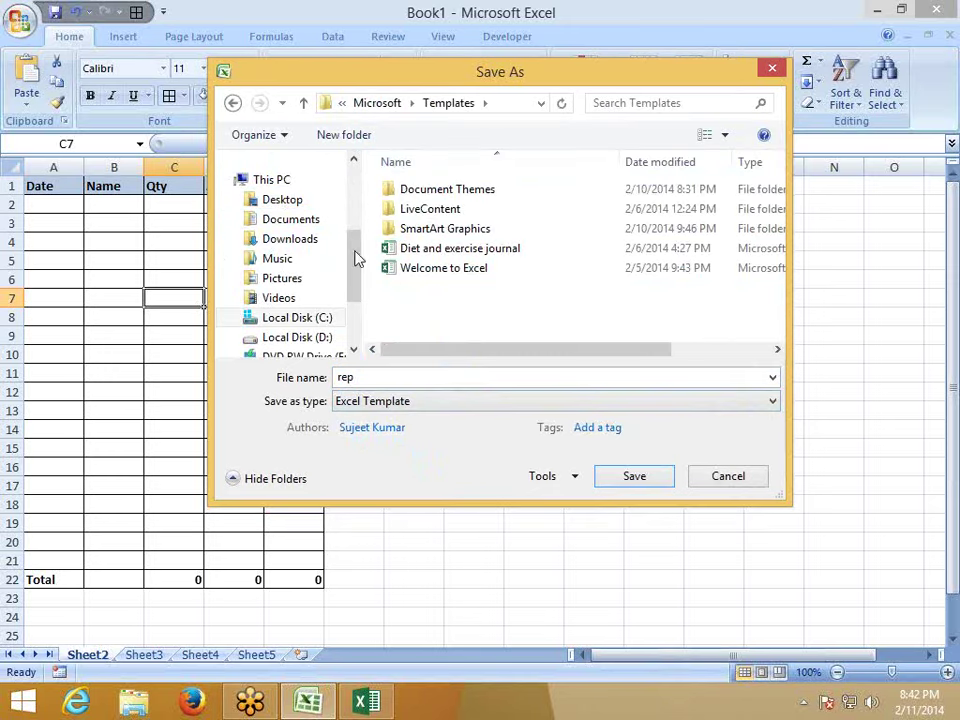
pyautogui.click(282, 200)
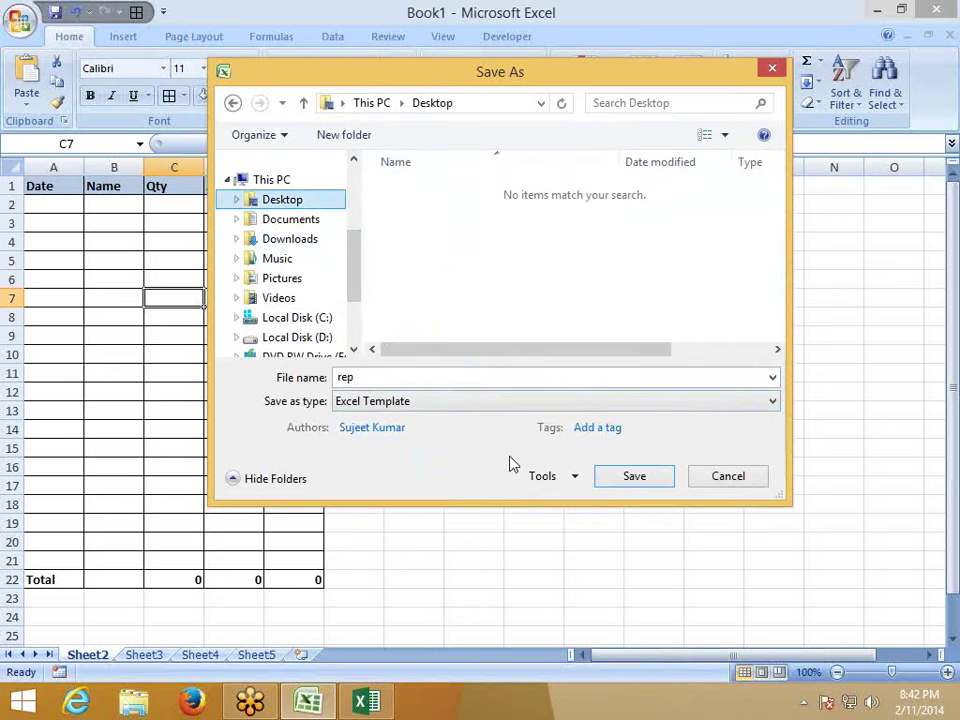
pyautogui.click(629, 481)
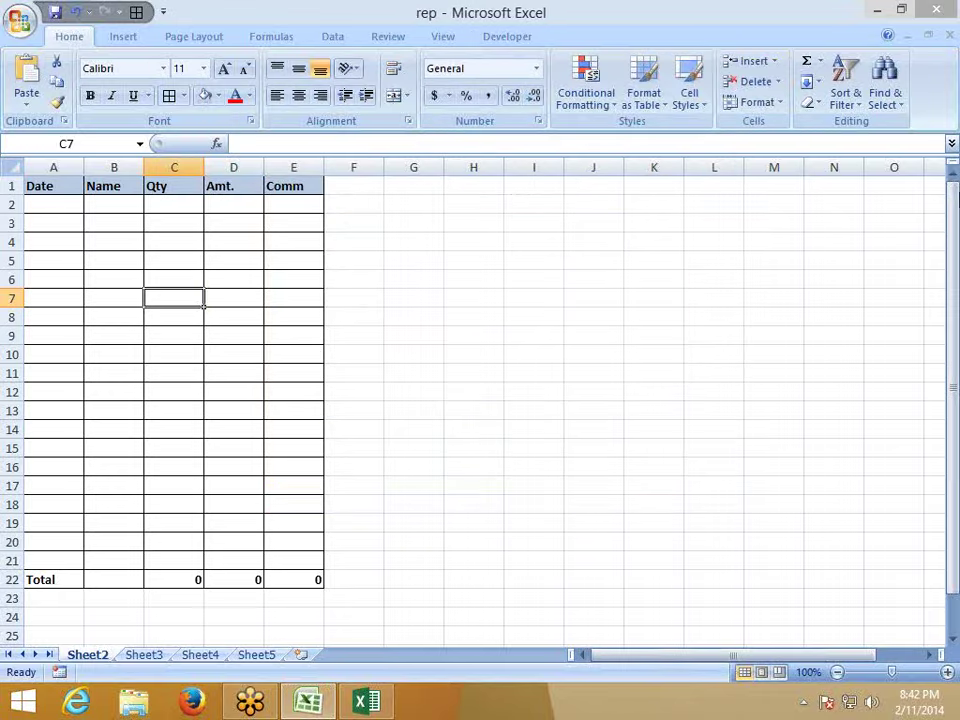
pyautogui.click(936, 9)
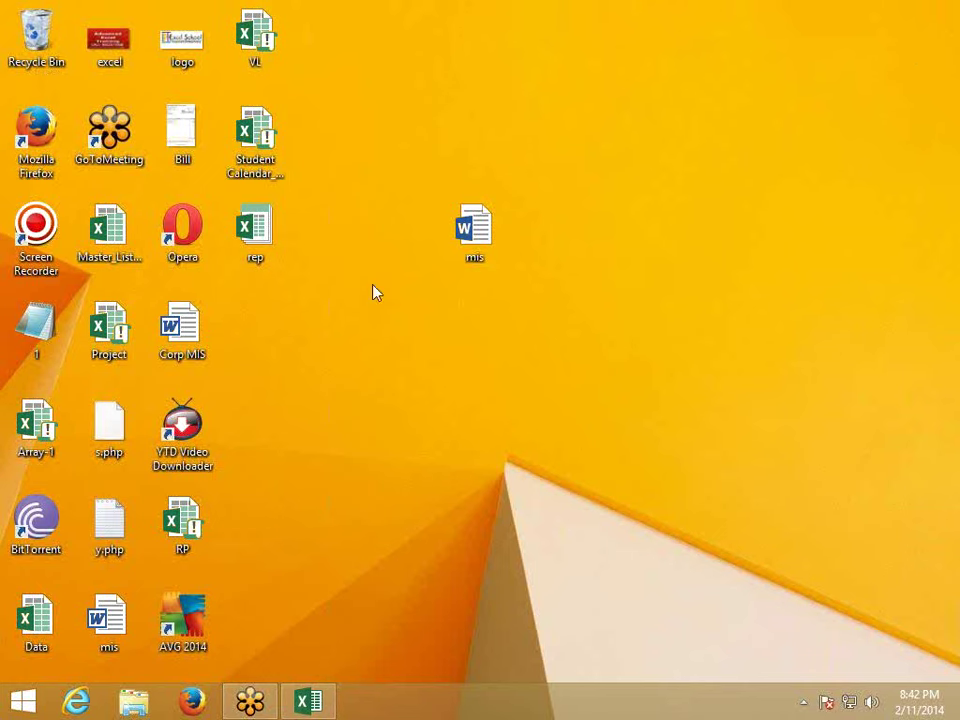
# - Create a new workbook from the rep template on the desktop
pyautogui.click(259, 247)
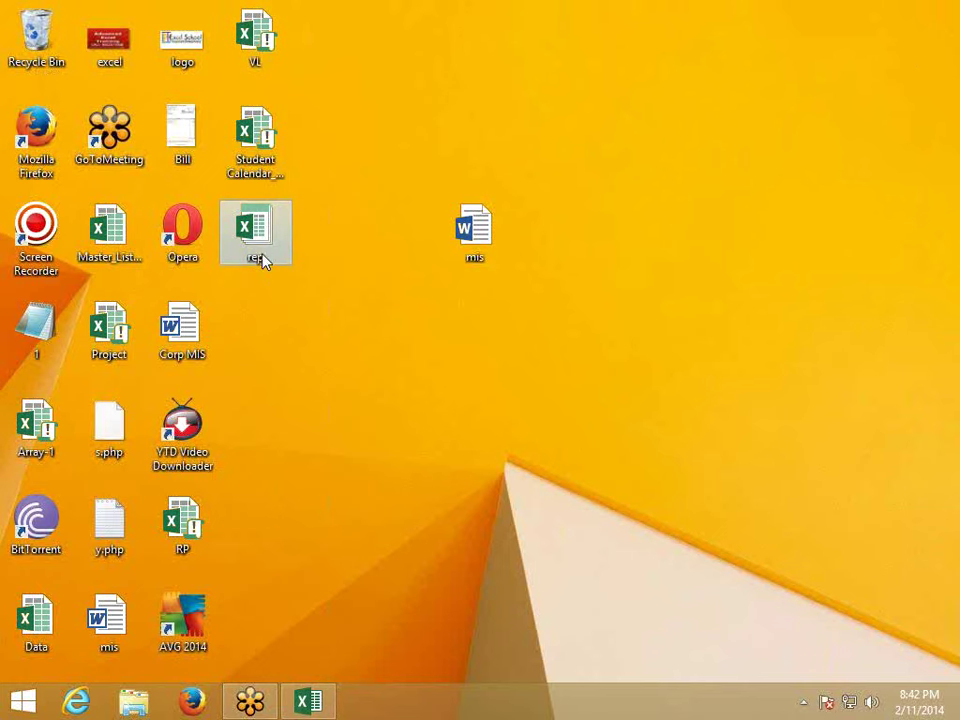
pyautogui.doubleClick(262, 250)
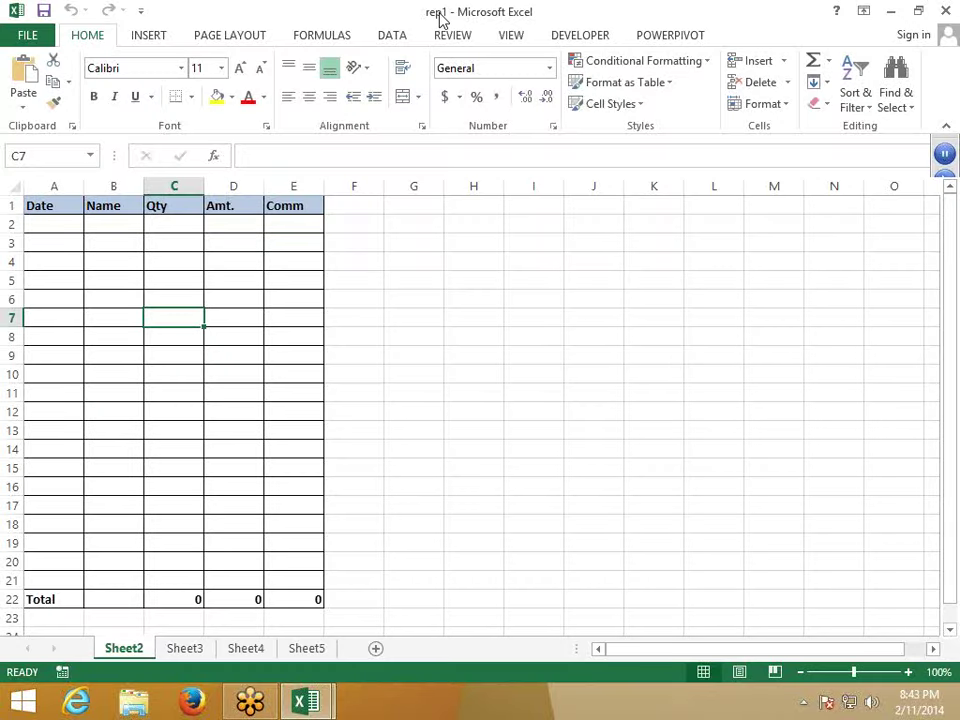
pyautogui.click(946, 10)
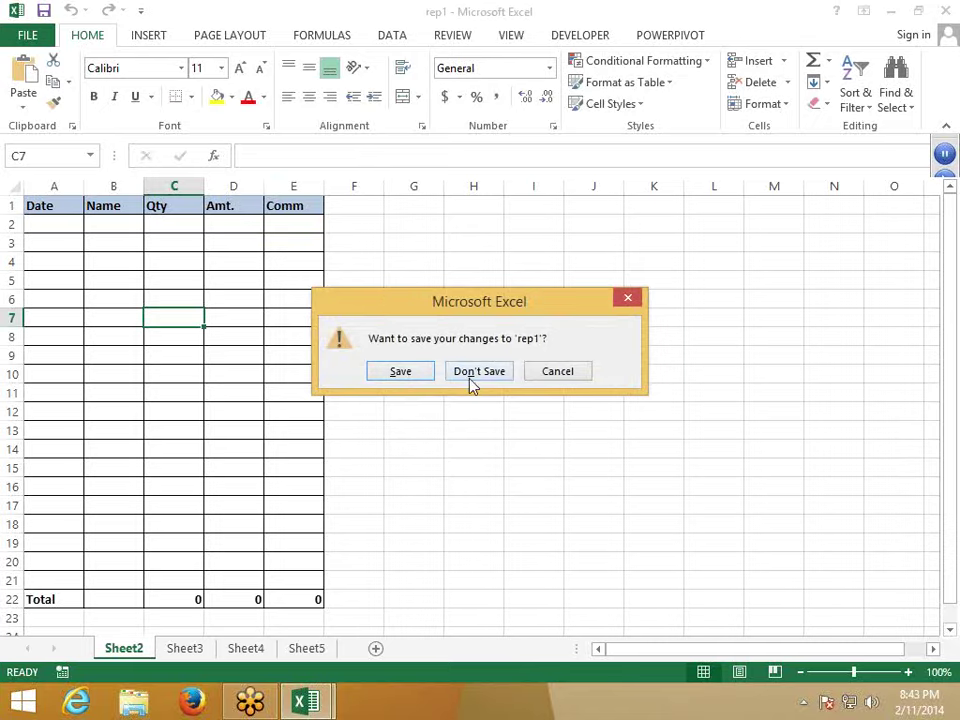
pyautogui.press('Escape')
pyautogui.click(367, 264)
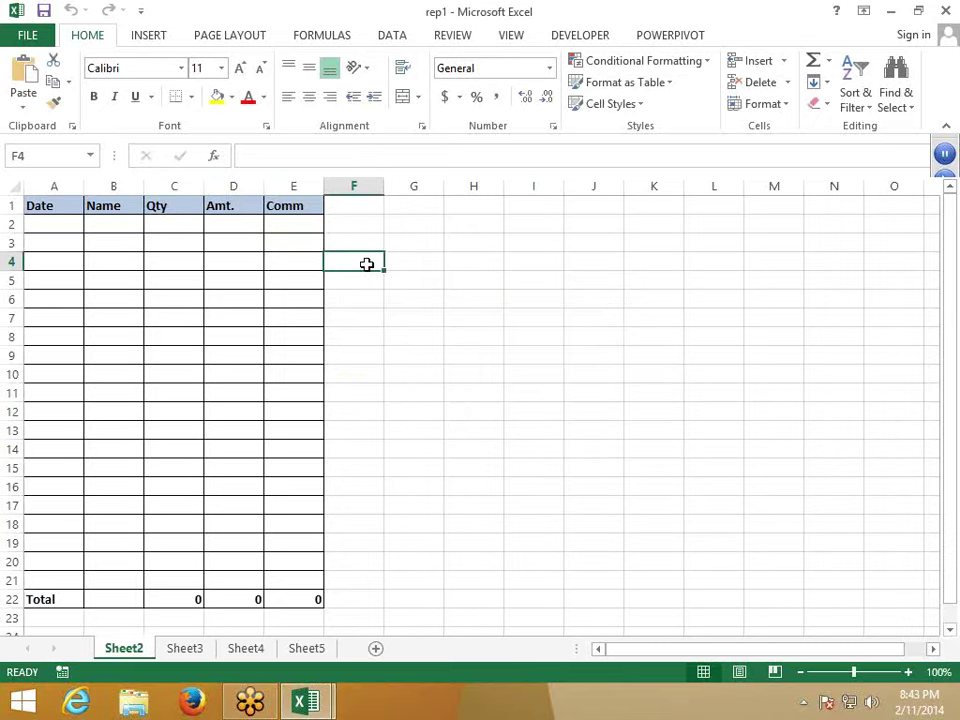
pyautogui.hotkey('ctrl', 's')
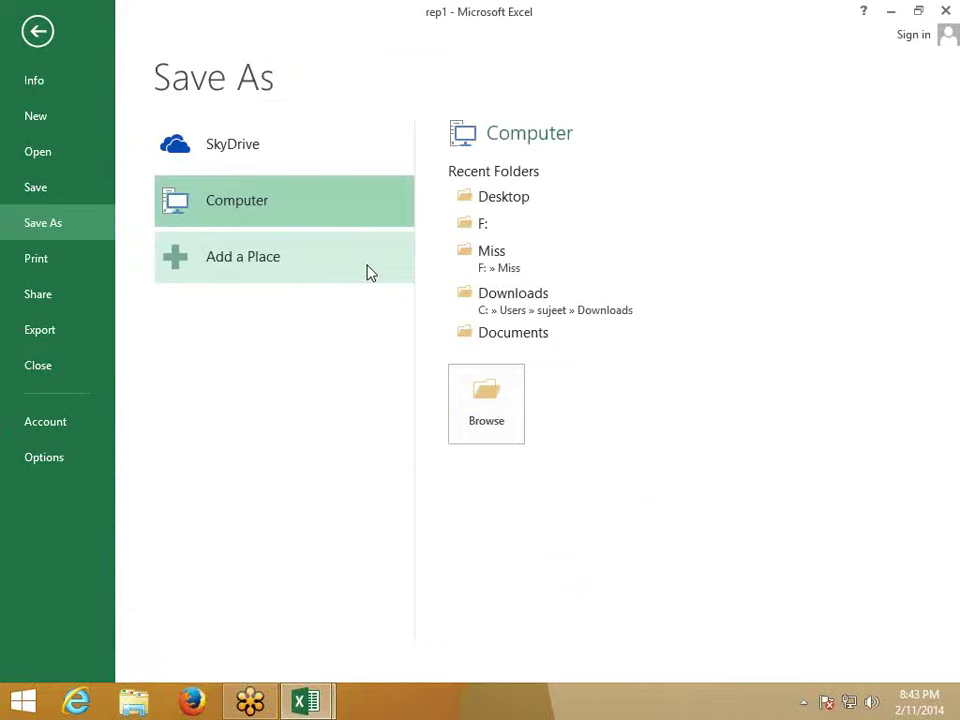
pyautogui.press('Escape')
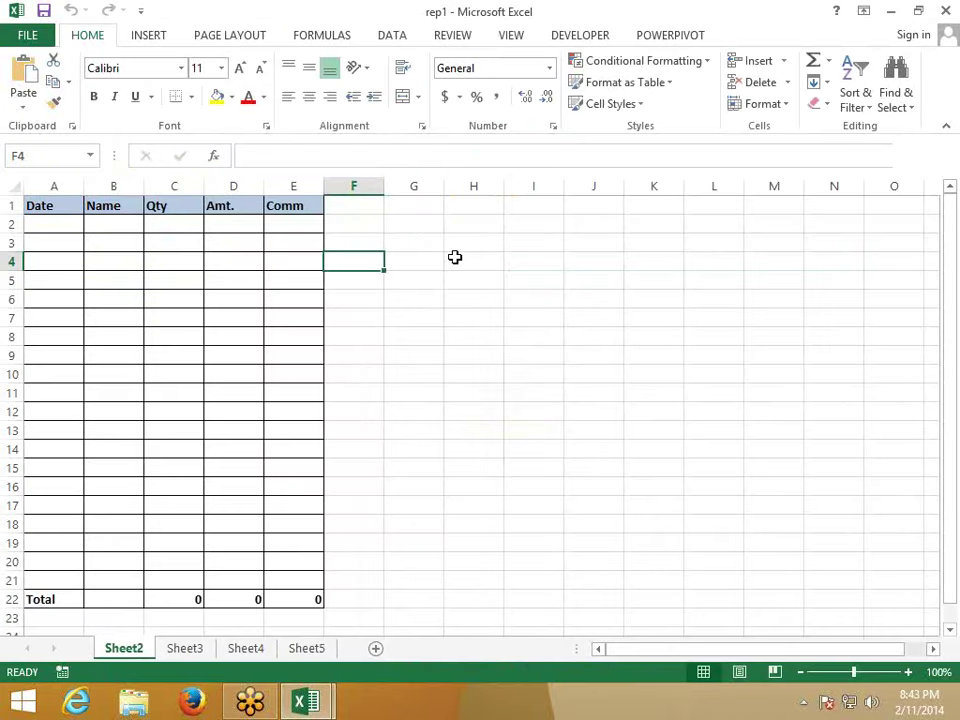
# - Switch to the blank workbook Book2 and enter the headings Date in A1 and Name in B1
pyautogui.press('super+d')
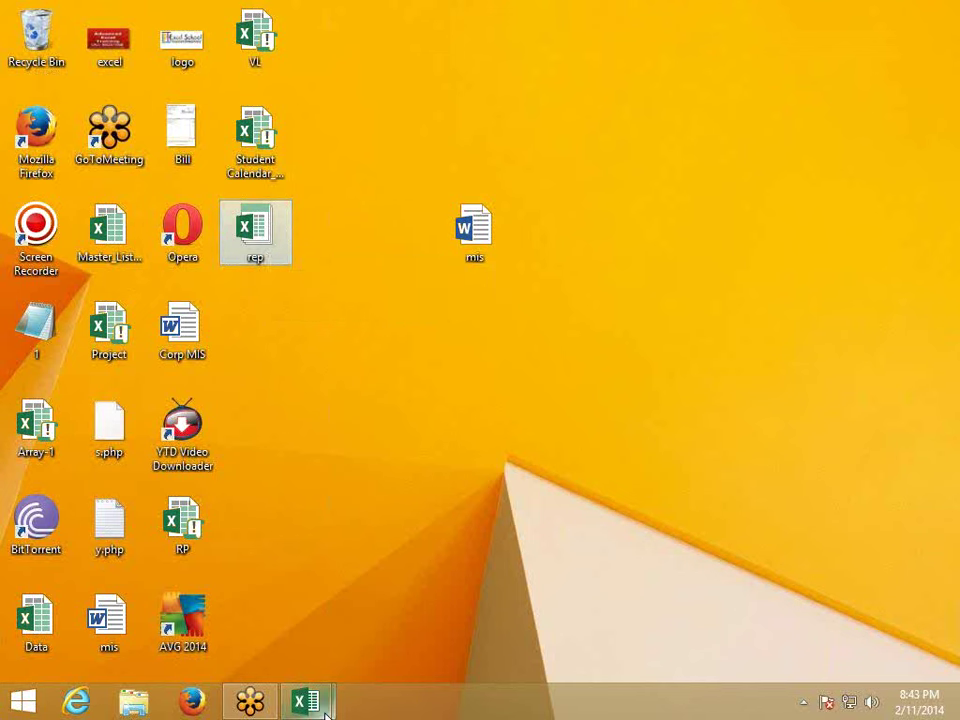
pyautogui.moveTo(320, 705)
pyautogui.click(259, 604)
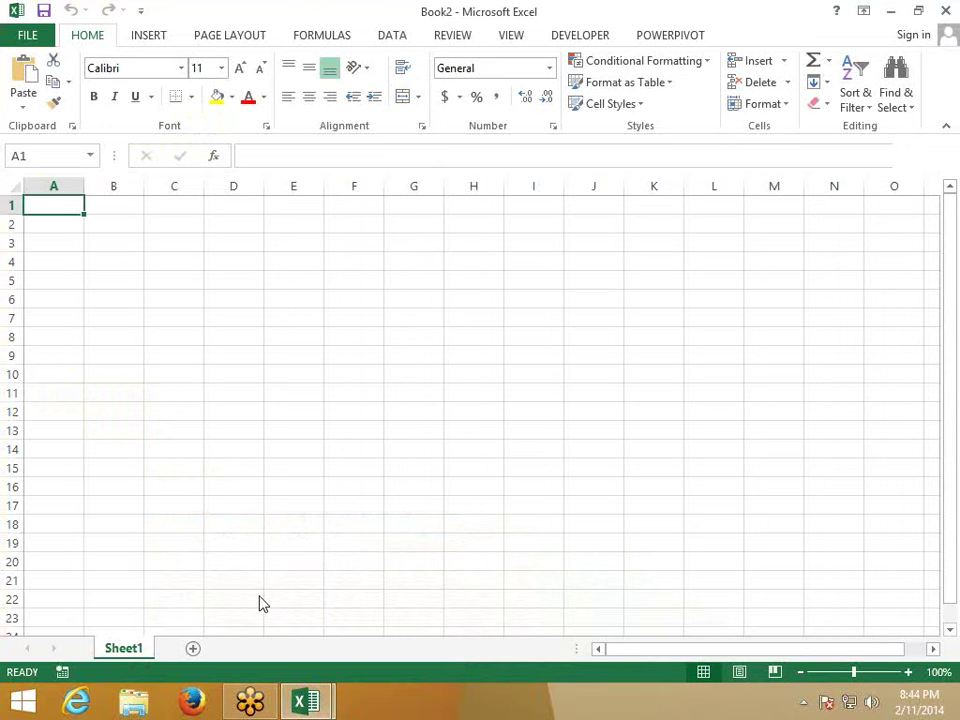
pyautogui.write('Date')
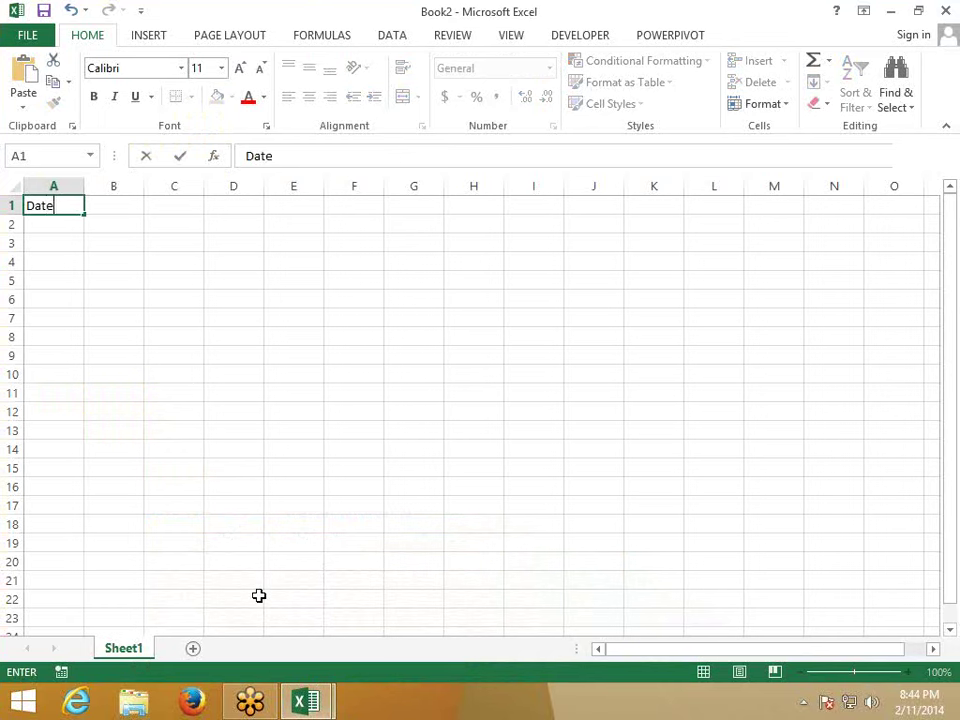
pyautogui.press('Tab')
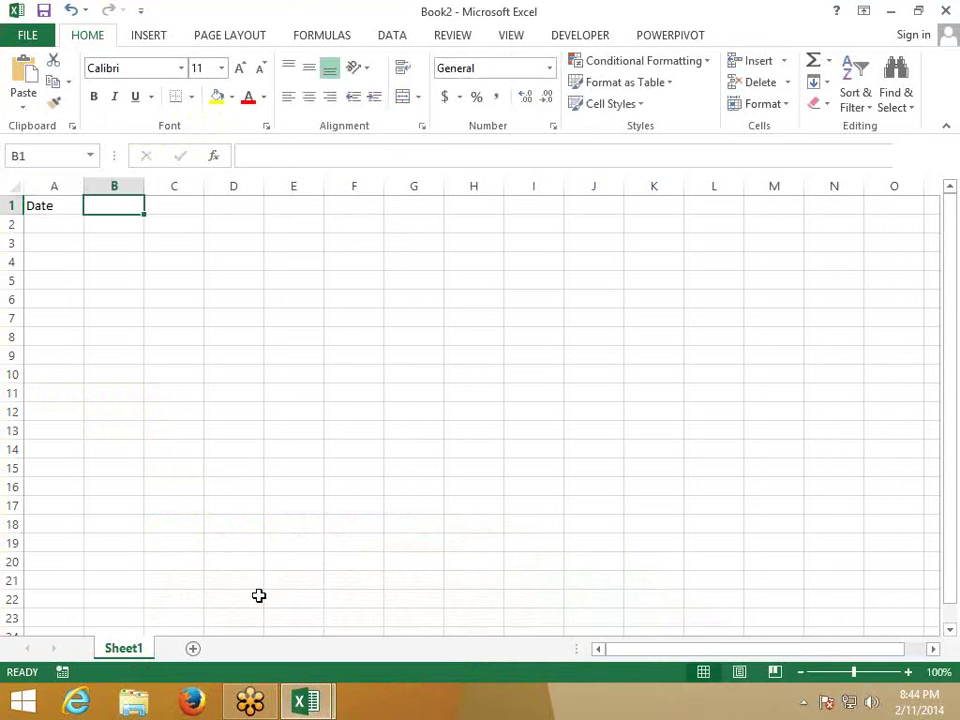
pyautogui.write('F')
pyautogui.press('BackSpace')
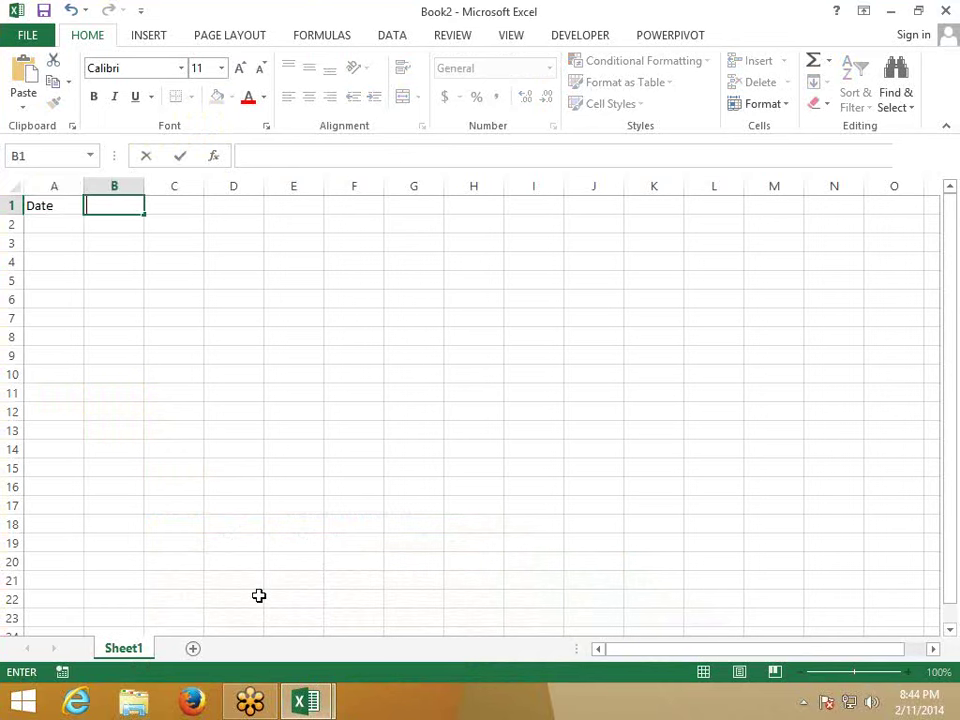
pyautogui.write('NAme')
pyautogui.press('Return')
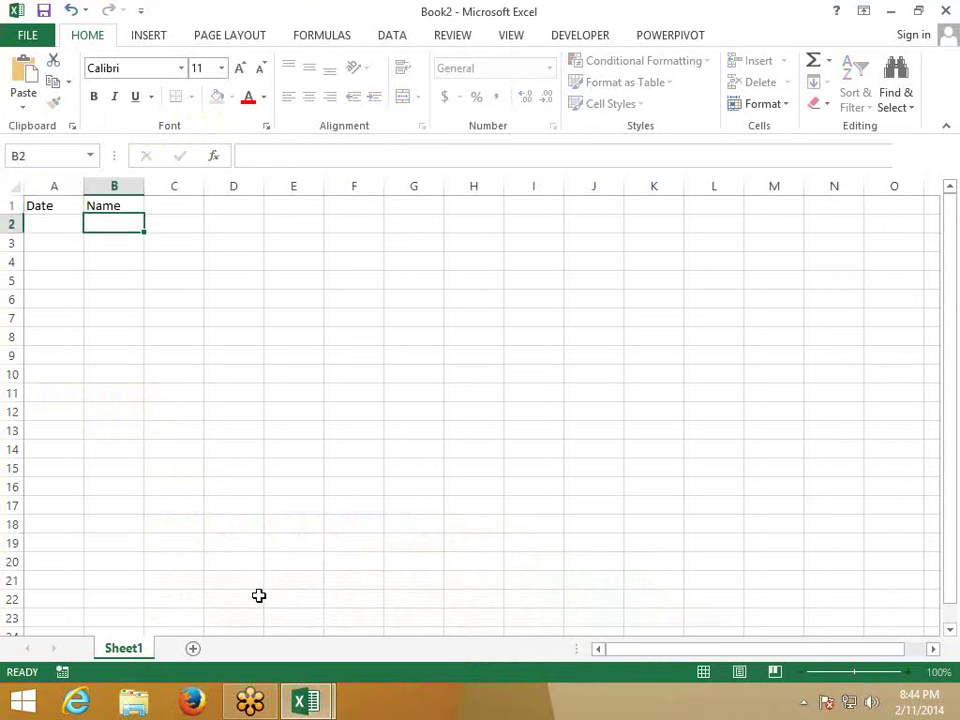
# - Add the headings Date in C1 and Type in D1
pyautogui.press('Up')
pyautogui.press('Right')
pyautogui.write('DAt')
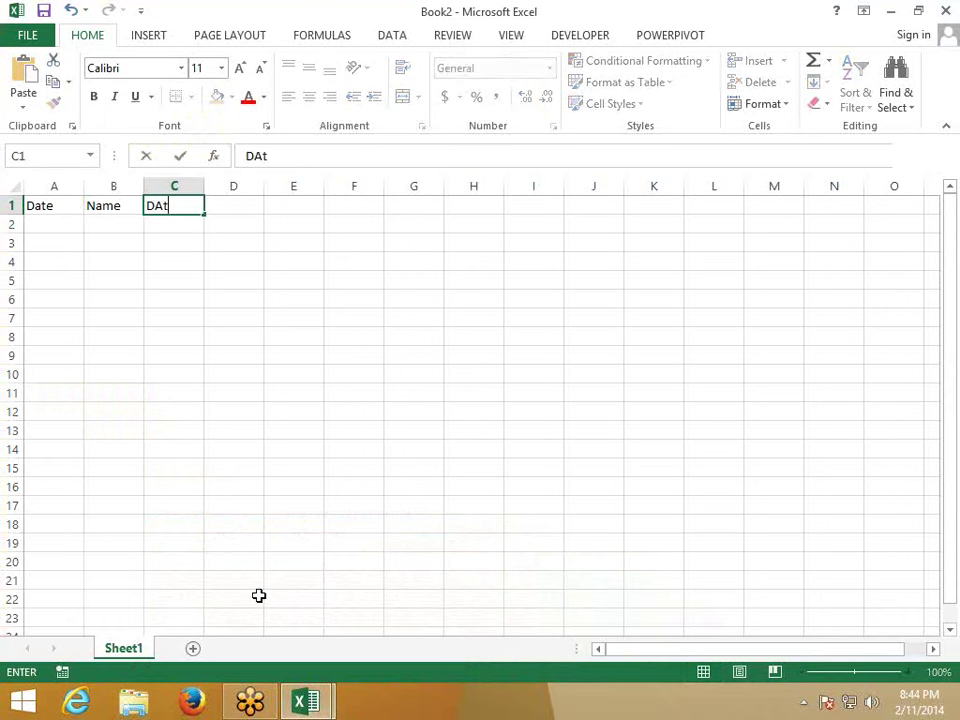
pyautogui.write('e')
pyautogui.press('Return')
pyautogui.press('Right')
pyautogui.press('Up')
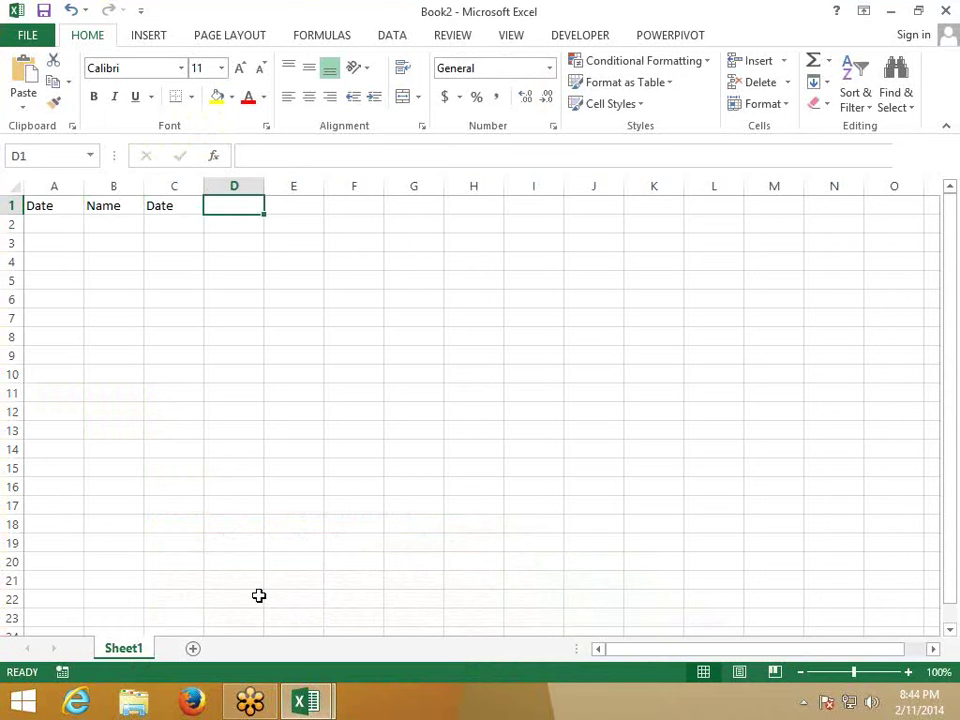
pyautogui.write('Typ')
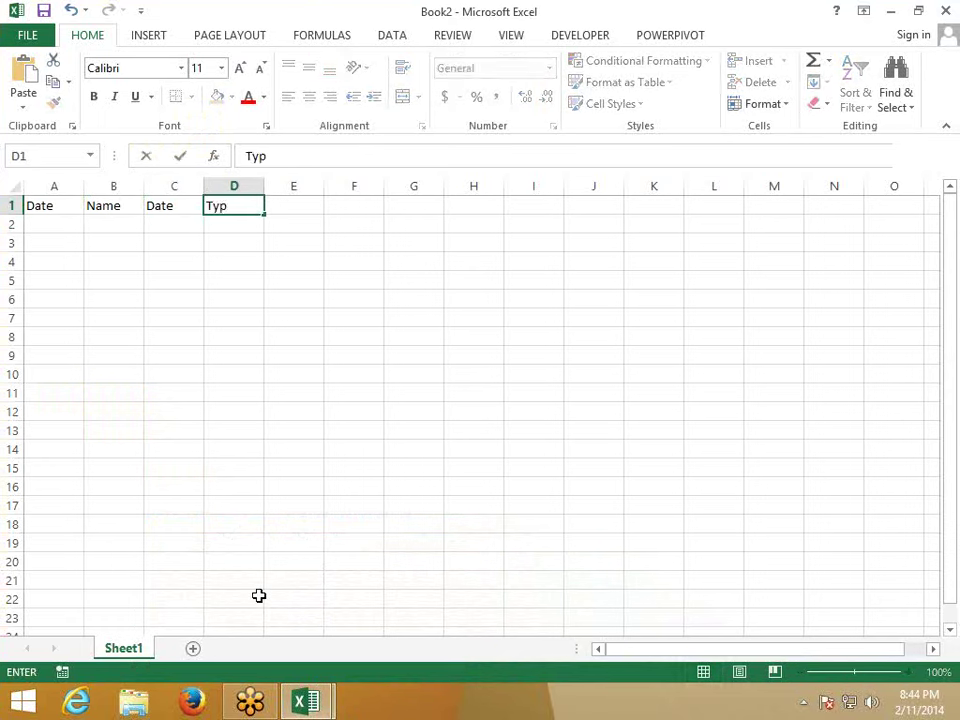
pyautogui.write('r')
pyautogui.press('BackSpace')
pyautogui.write('e')
pyautogui.press('Tab')
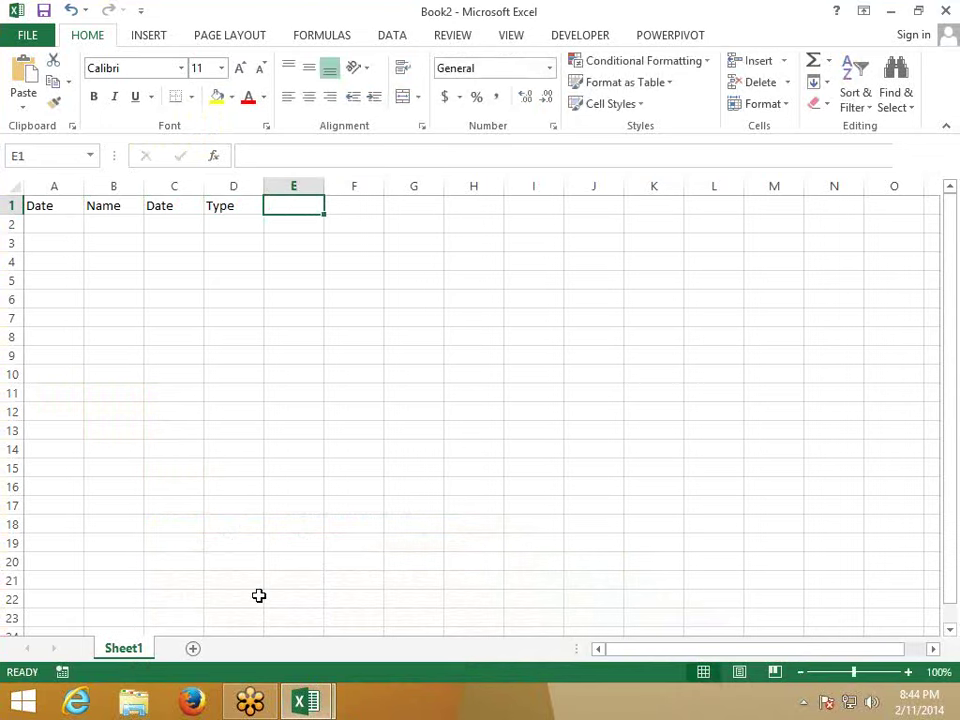
# - Add the headings For in E1 and Save in F1
pyautogui.write('For')
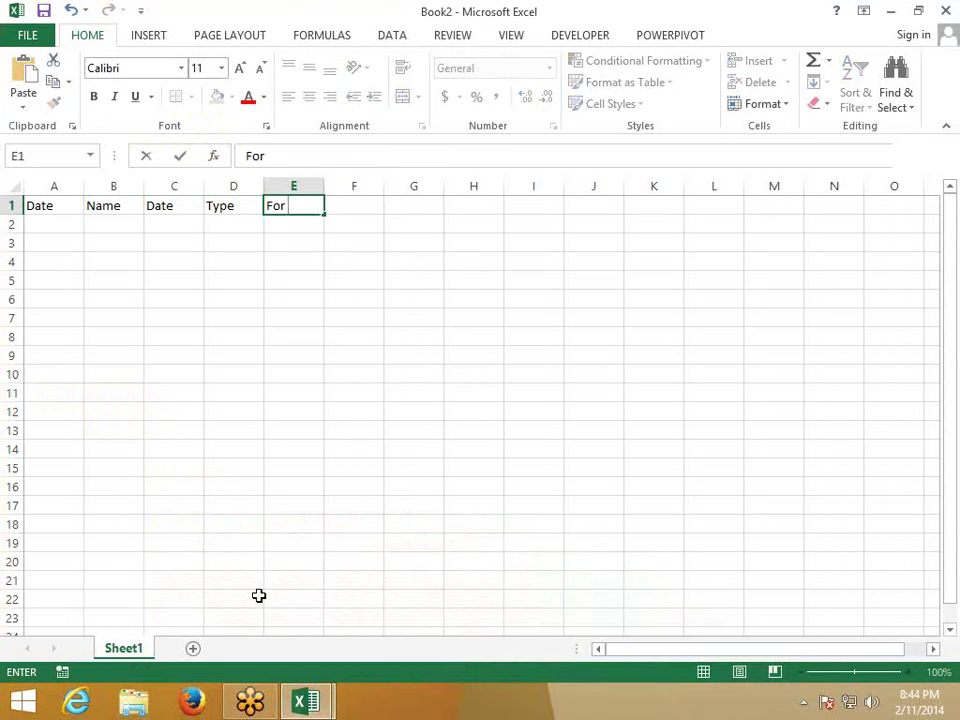
pyautogui.press('Down')
pyautogui.press('Down')
pyautogui.press('Up')
pyautogui.press('Up')
pyautogui.press('Right')
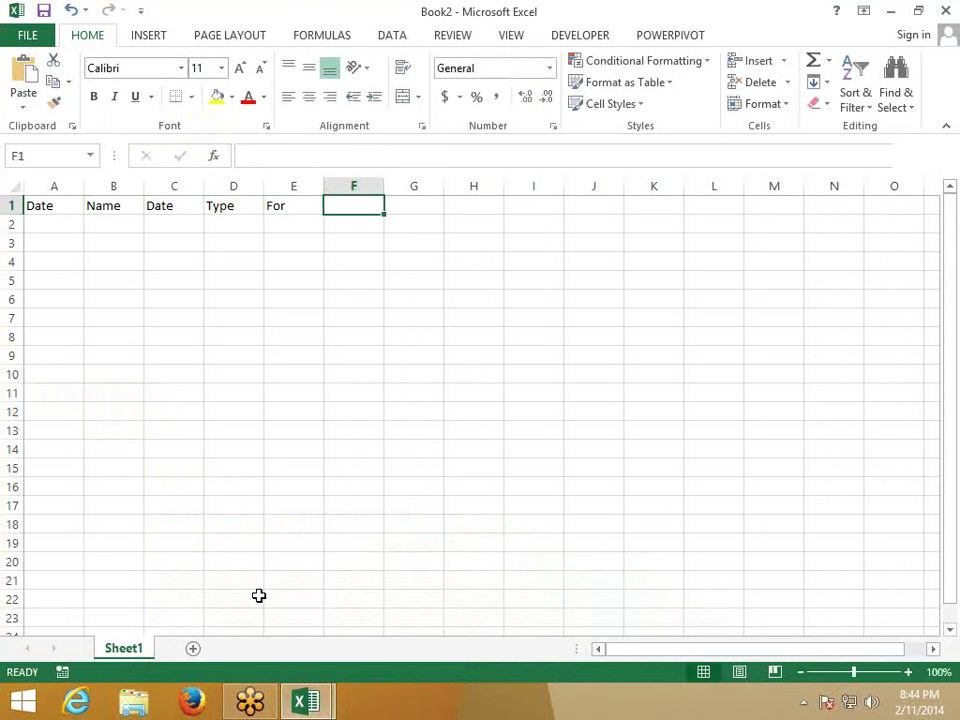
pyautogui.write('SAve')
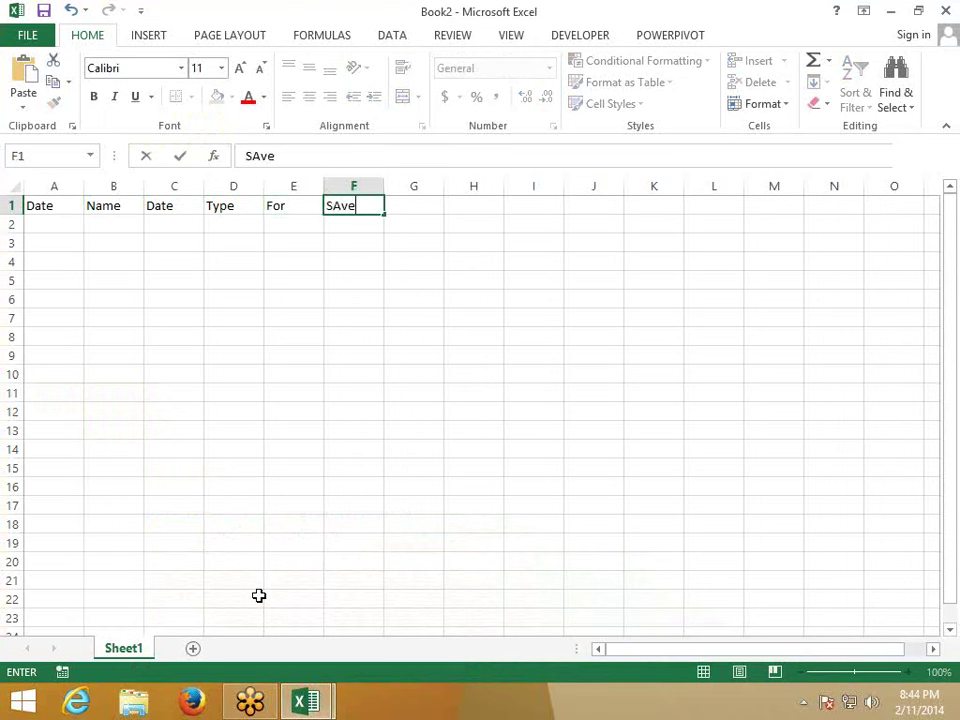
pyautogui.press('Return')
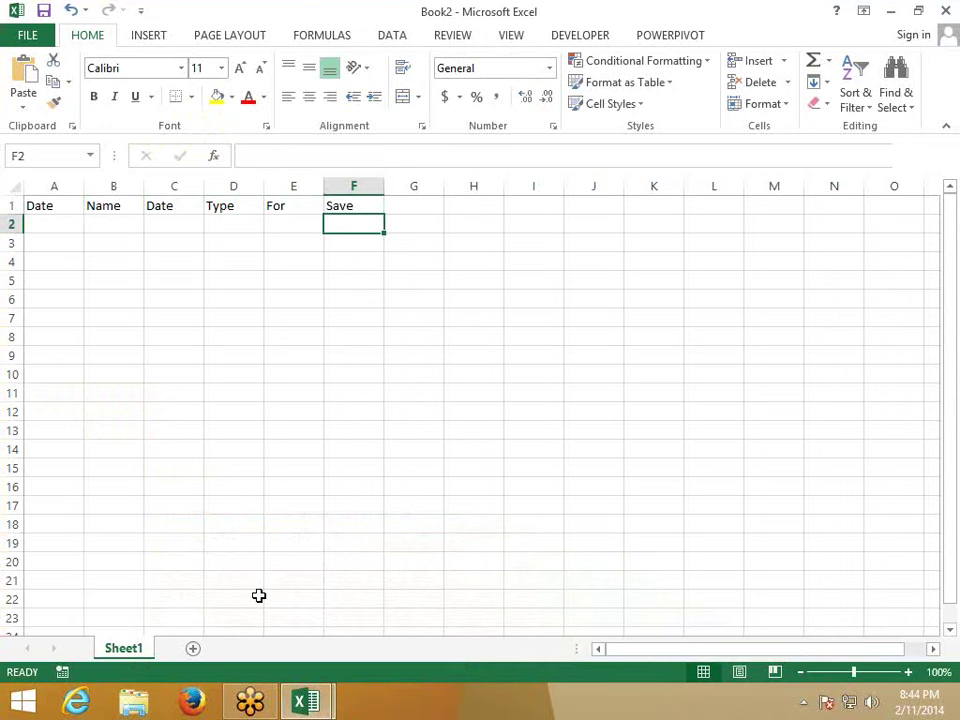
pyautogui.hotkey('ctrl', 'f')
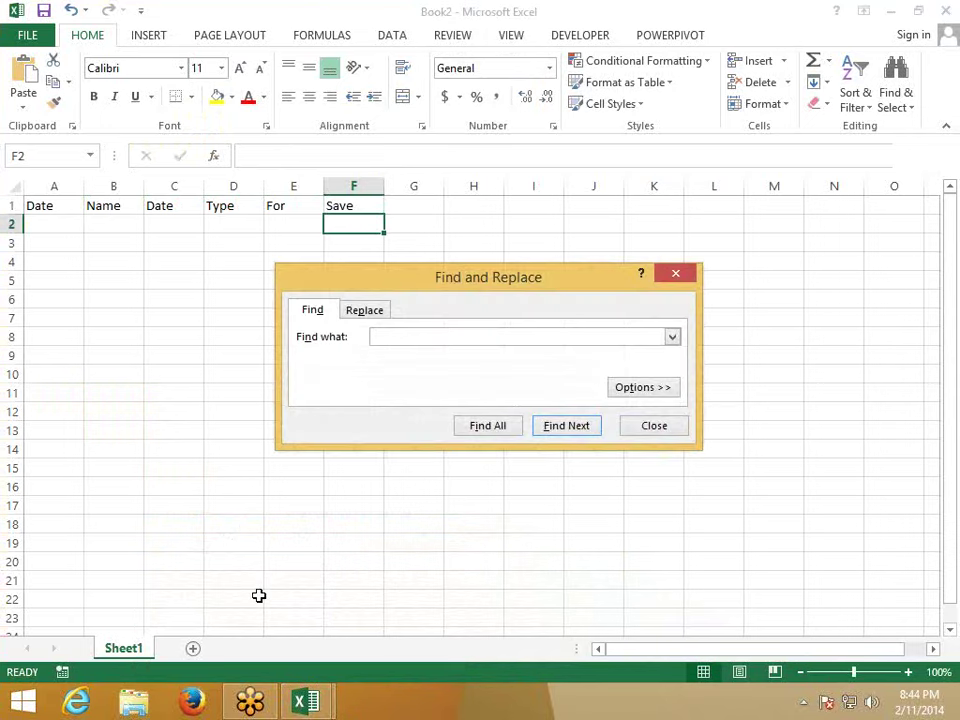
pyautogui.press('Escape')
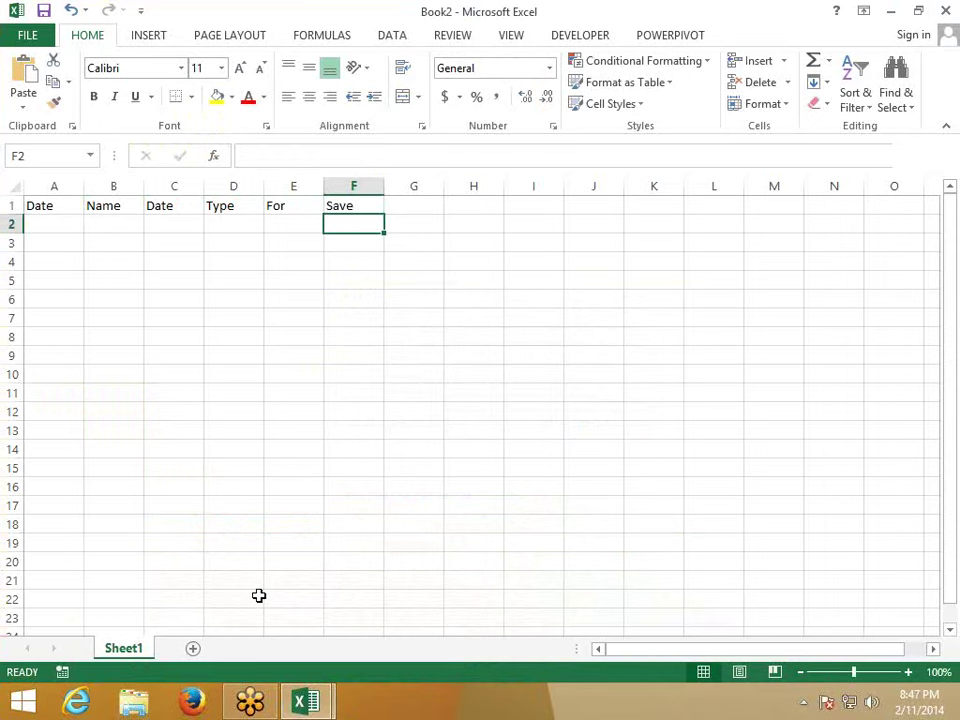
pyautogui.press('super')
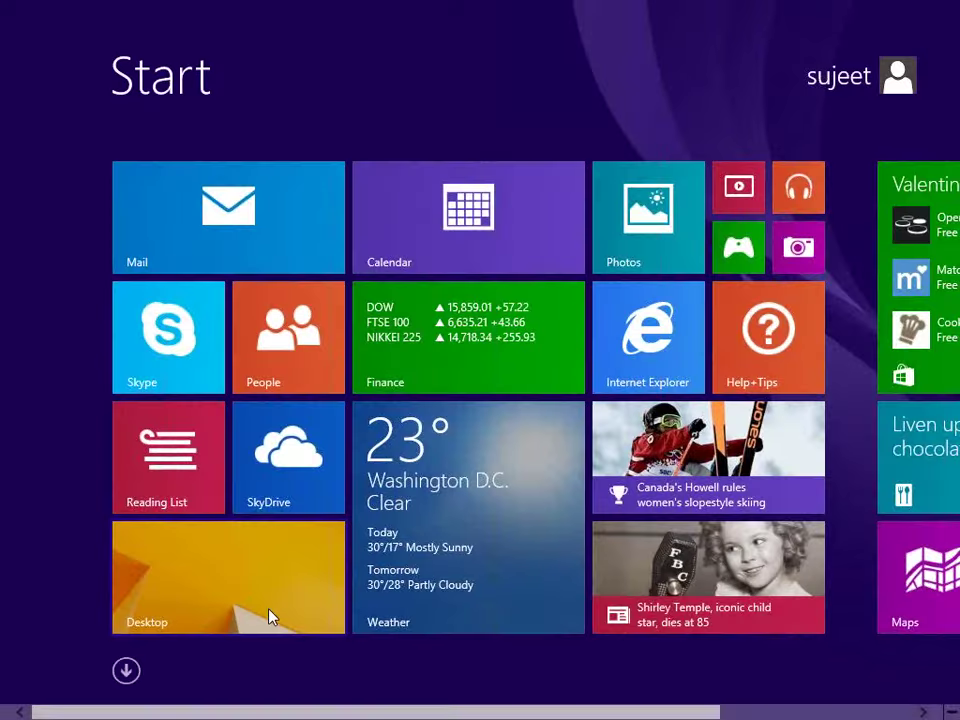
pyautogui.click(270, 617)
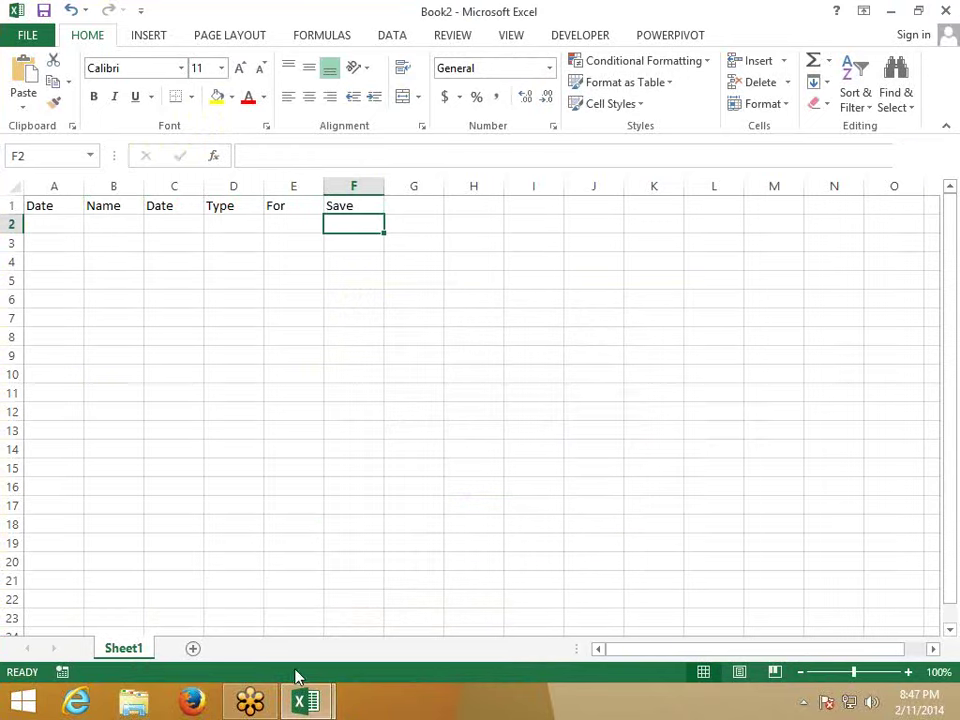
pyautogui.click(24, 110)
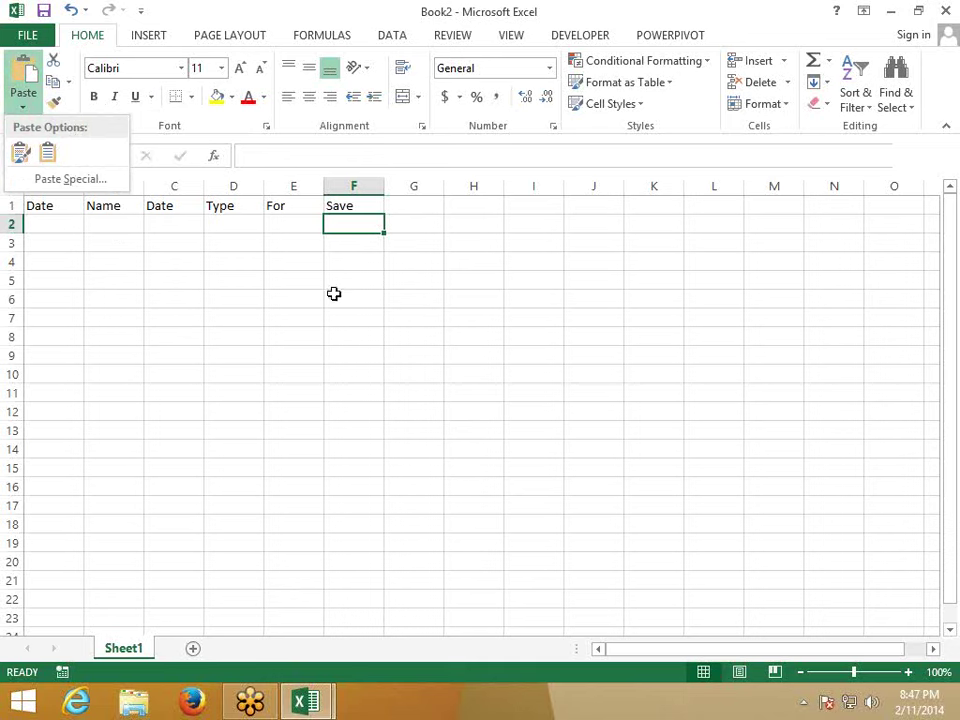
pyautogui.press('Escape')
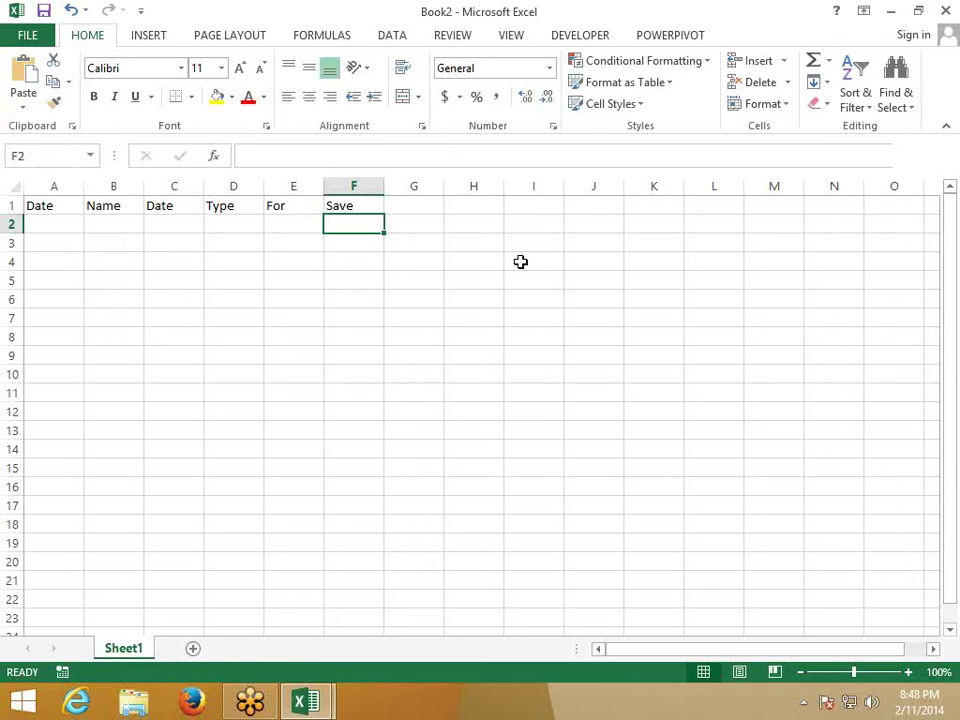
pyautogui.moveTo(521, 261); pyautogui.dragTo(722, 424)
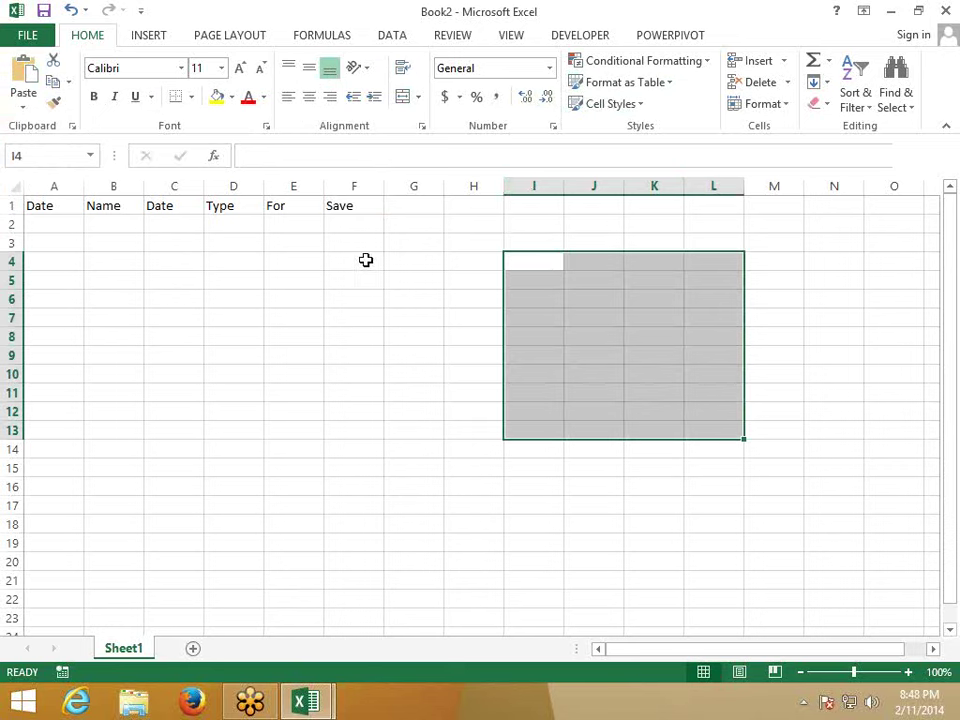
pyautogui.click(293, 262)
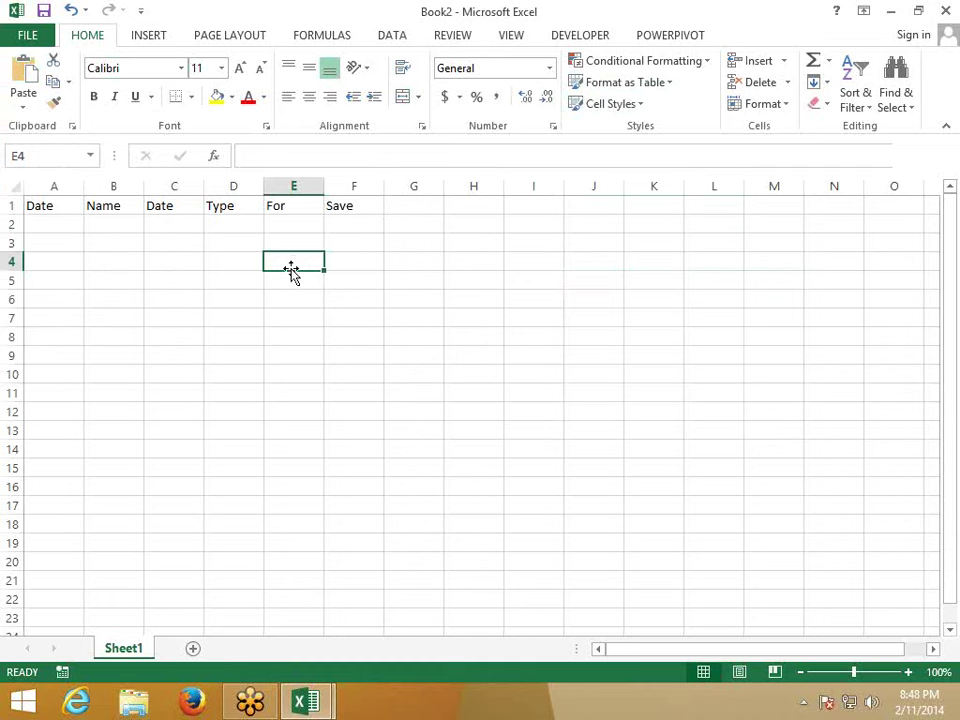
pyautogui.click(148, 37)
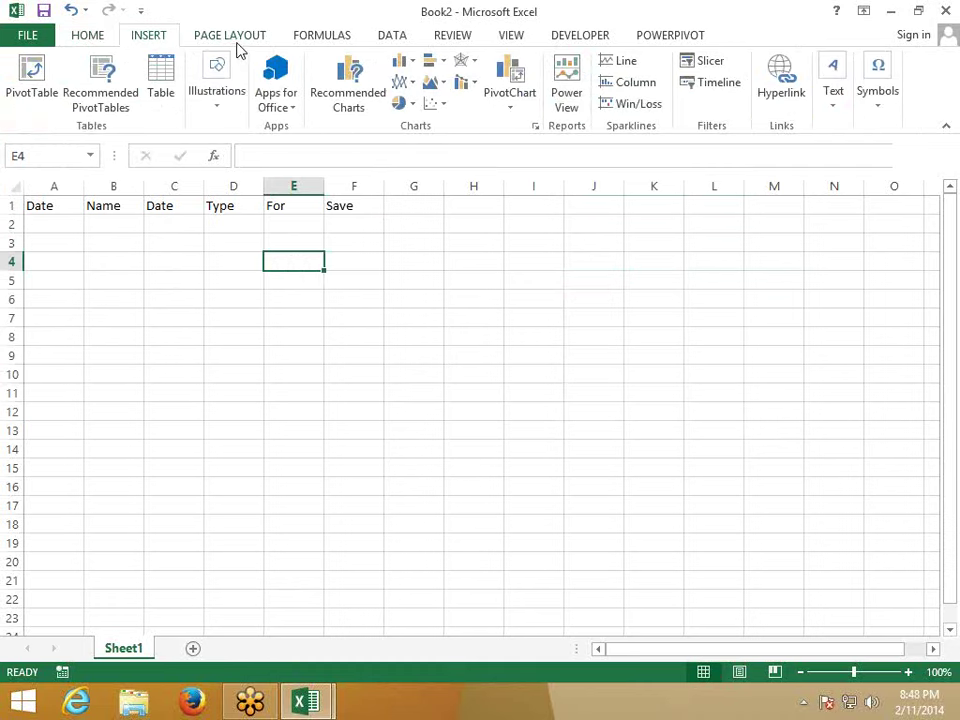
pyautogui.click(238, 38)
pyautogui.click(325, 38)
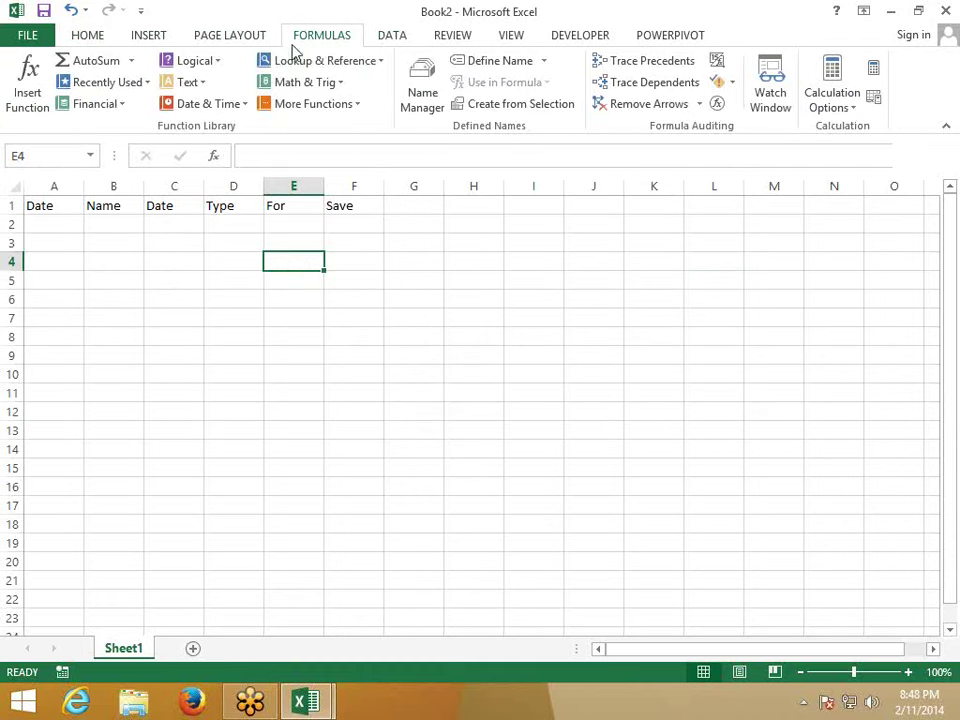
pyautogui.click(390, 38)
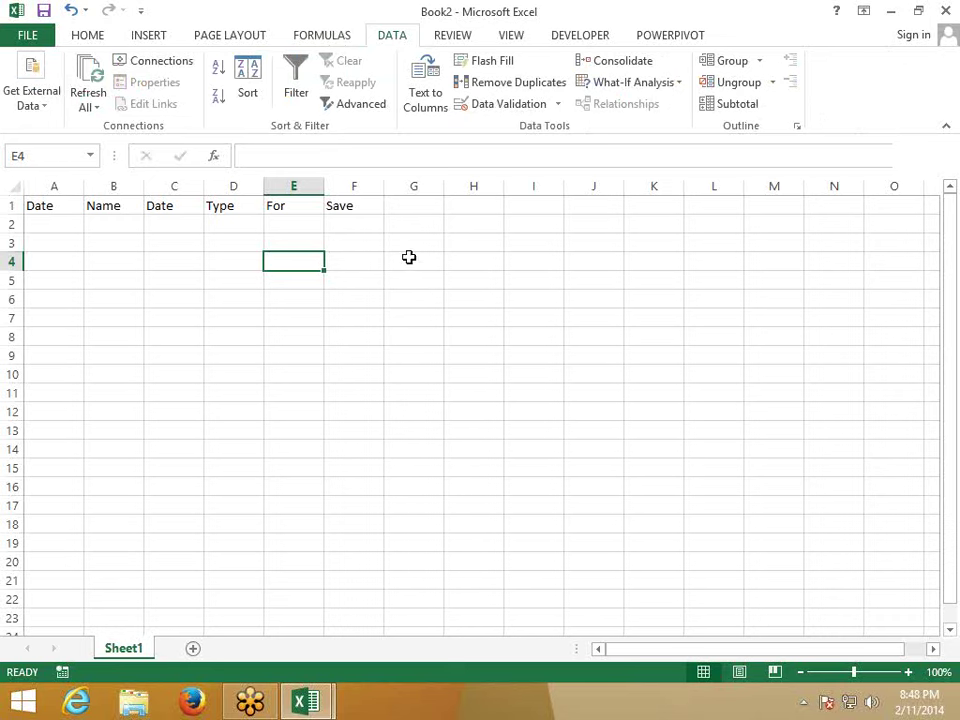
pyautogui.press('Right')
pyautogui.press('Right')
pyautogui.press('Right')
pyautogui.click(313, 259)
pyautogui.keyDown('shift'); pyautogui.click(476, 433); pyautogui.keyUp('shift')
pyautogui.click(632, 336)
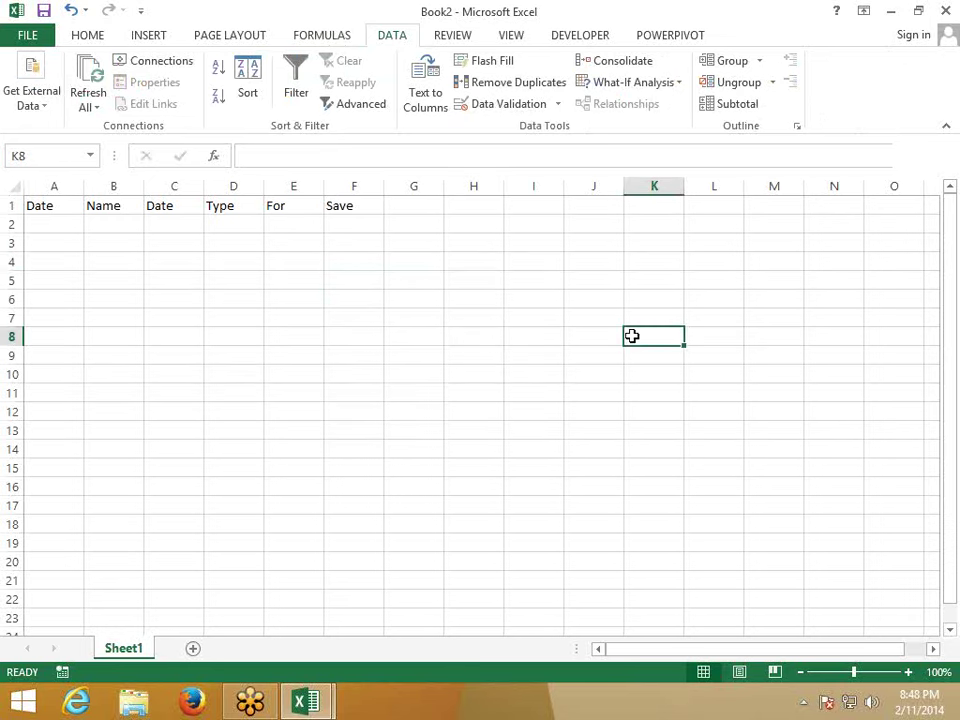
pyautogui.click(166, 39)
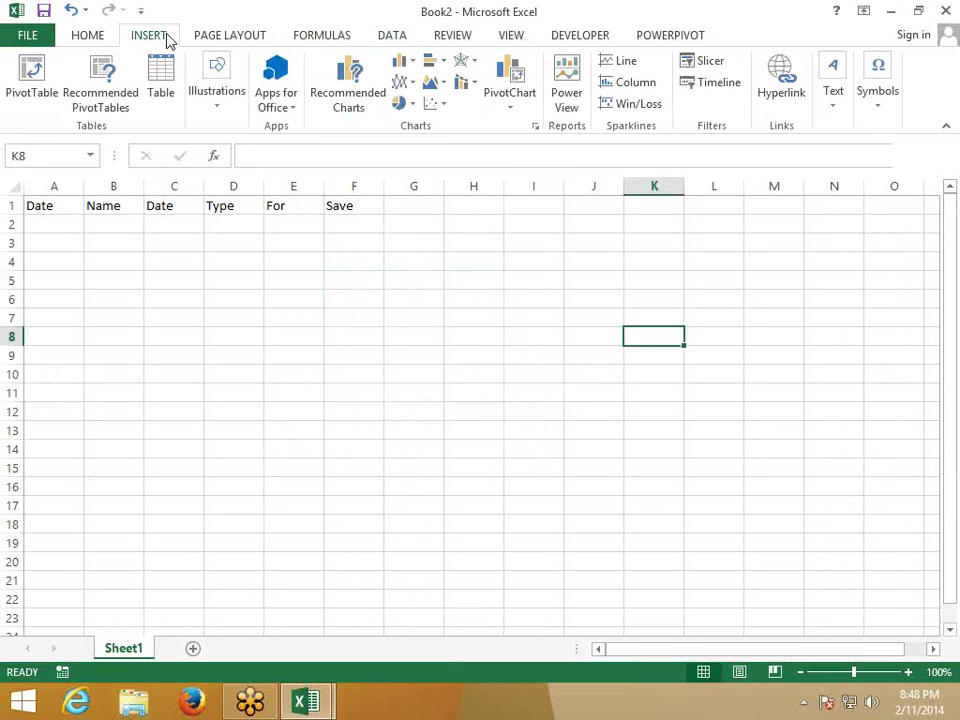
pyautogui.click(92, 39)
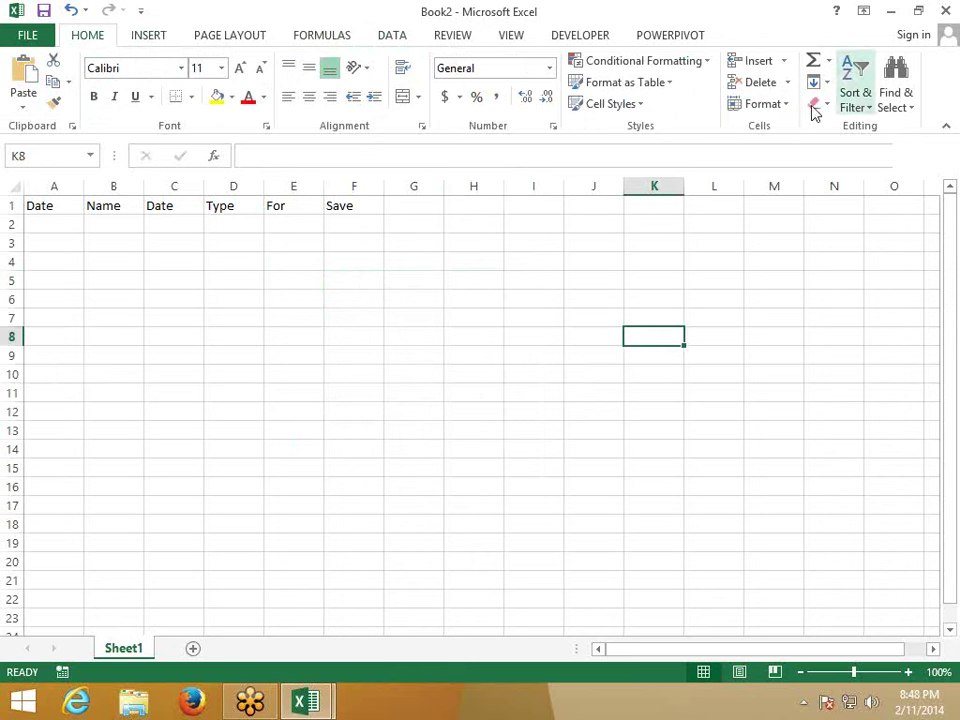
pyautogui.click(380, 40)
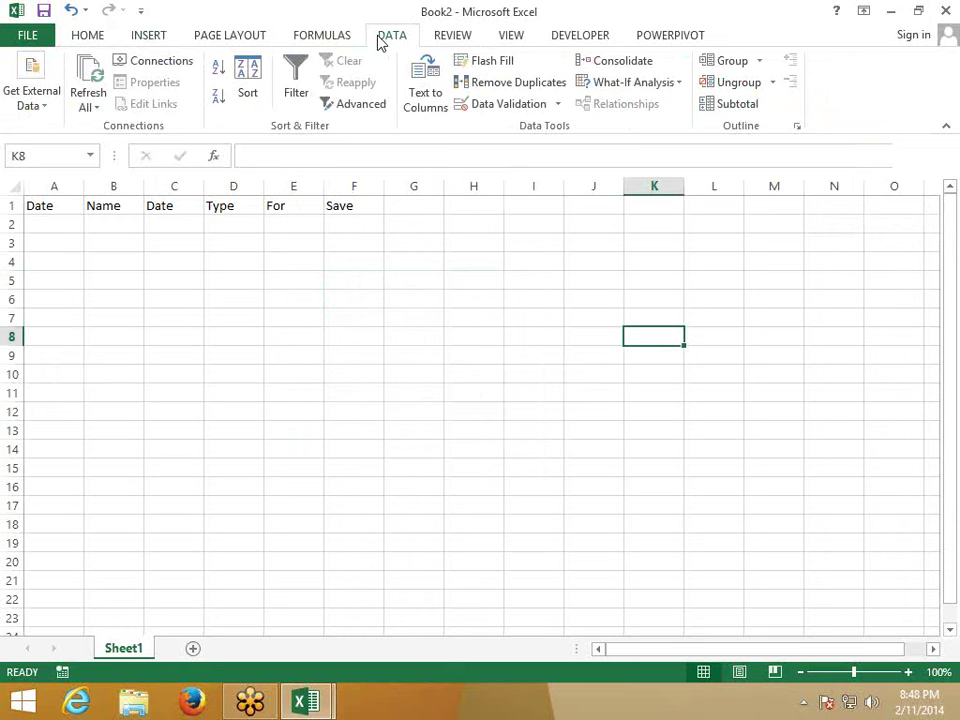
pyautogui.click(359, 208)
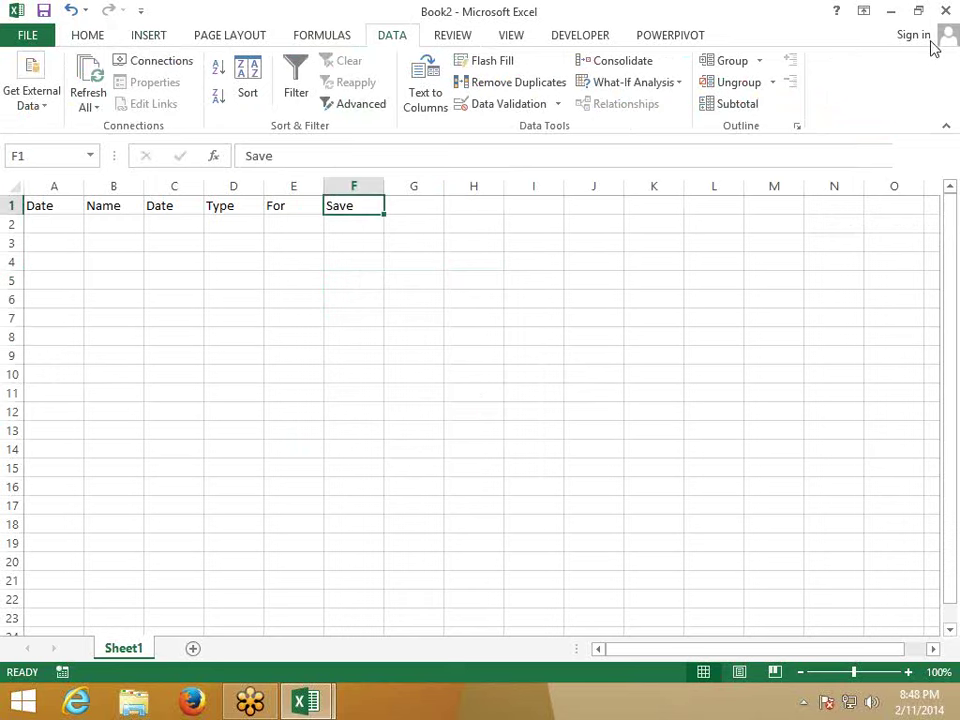